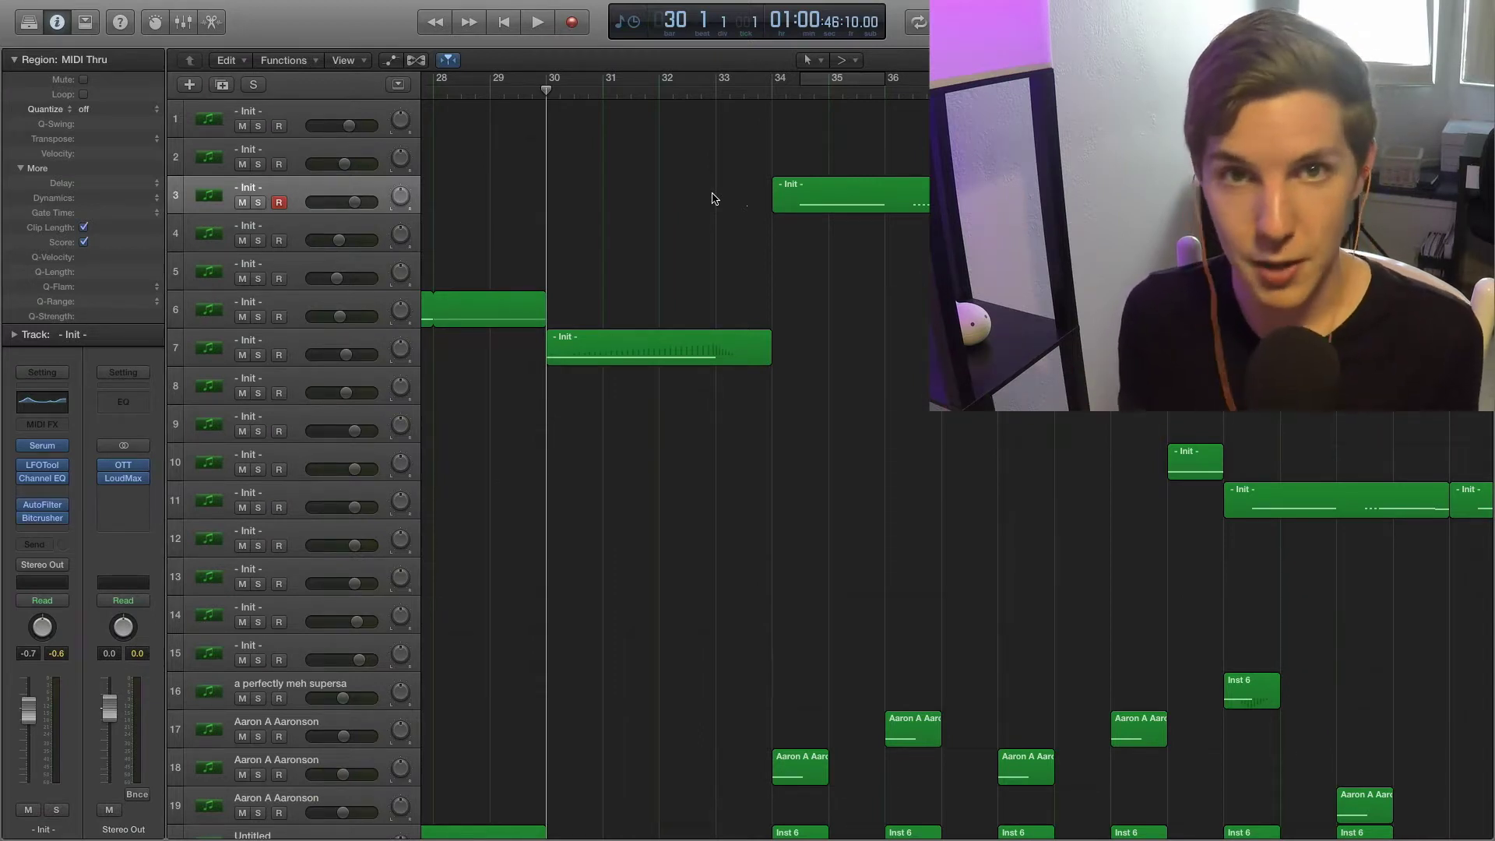
Step: Play the arrangement from bar 30 to bar 50, following its regions across the synth, drum and audio tracks
scroll(715, 198, left, 2)
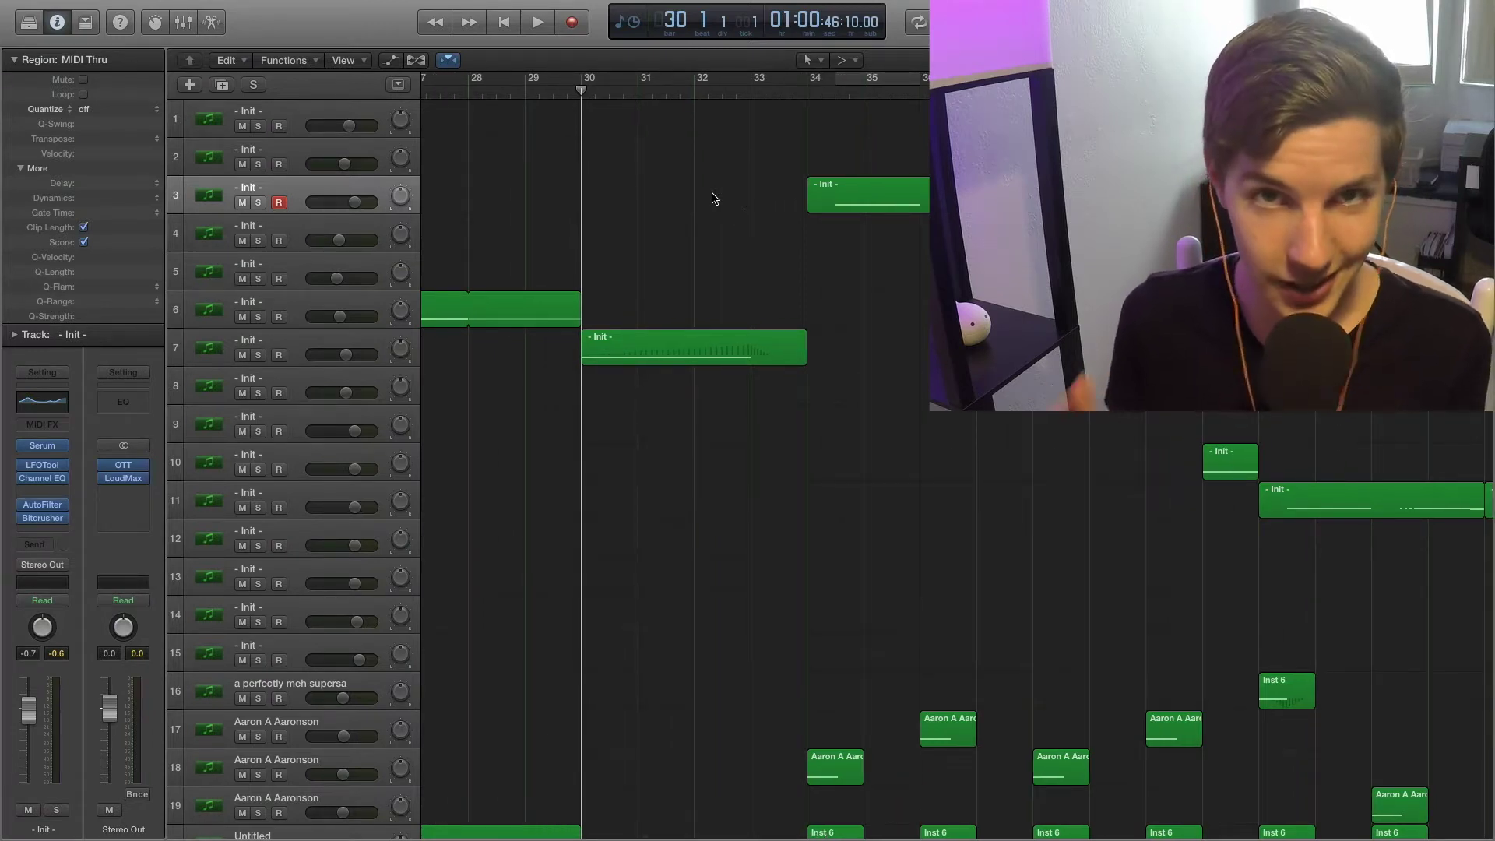
key(space)
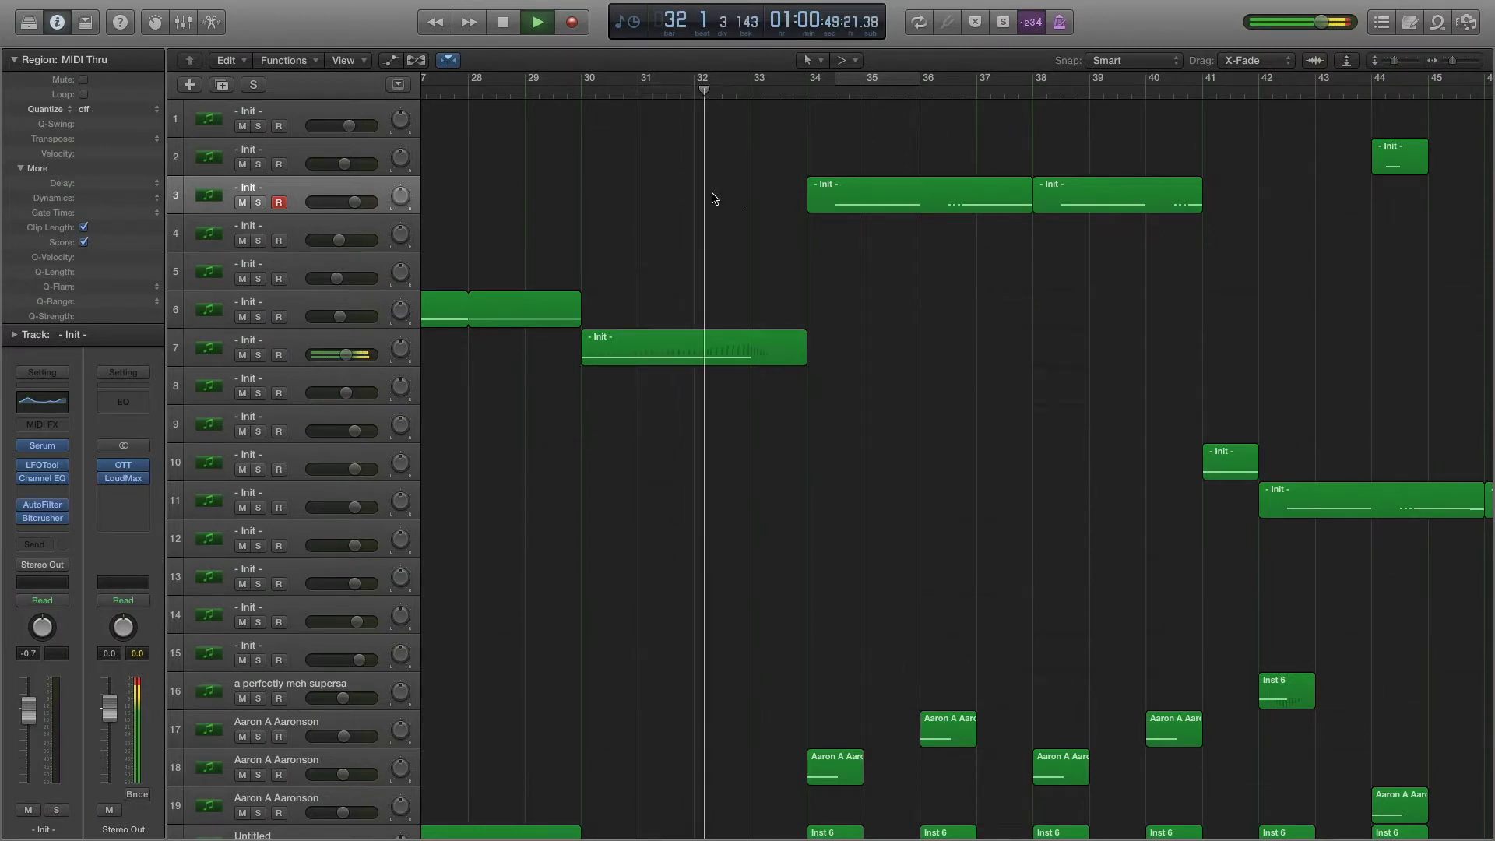
scroll(712, 195, right, 6)
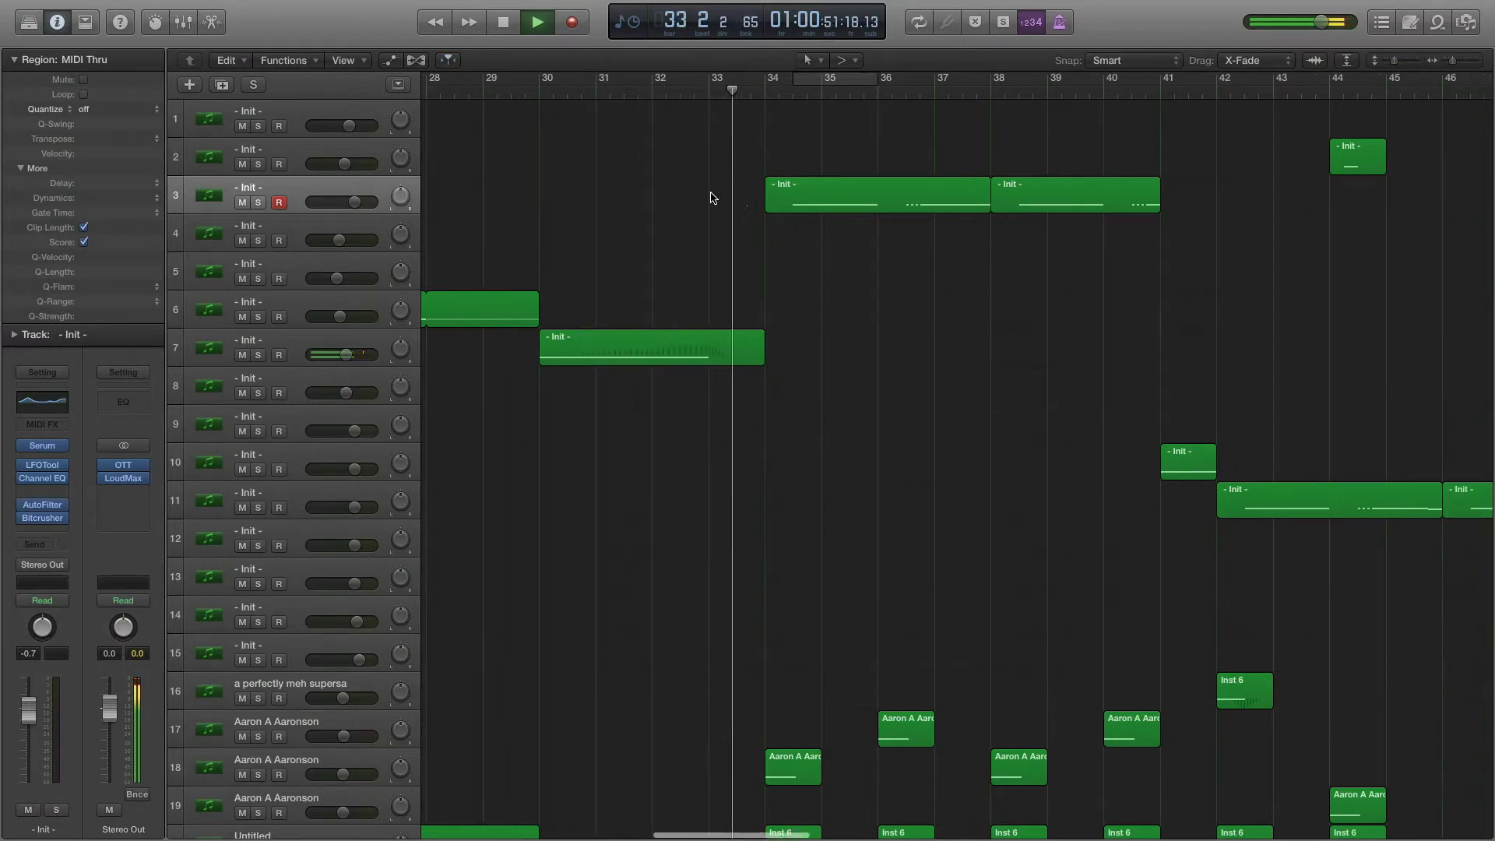
scroll(735, 275, down, 6)
scroll(734, 275, up, 4)
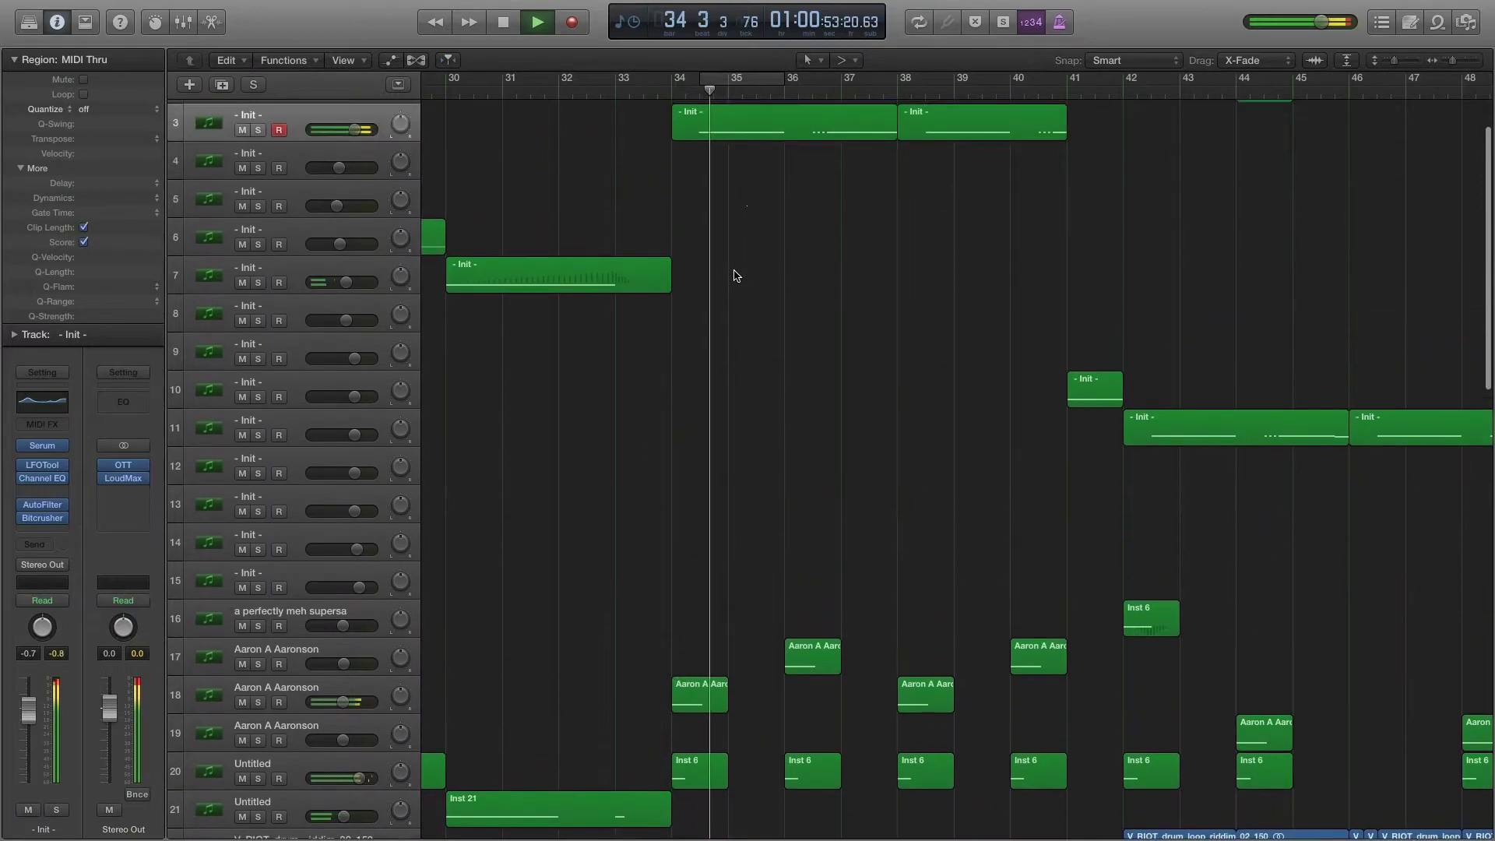
scroll(735, 275, right, 3)
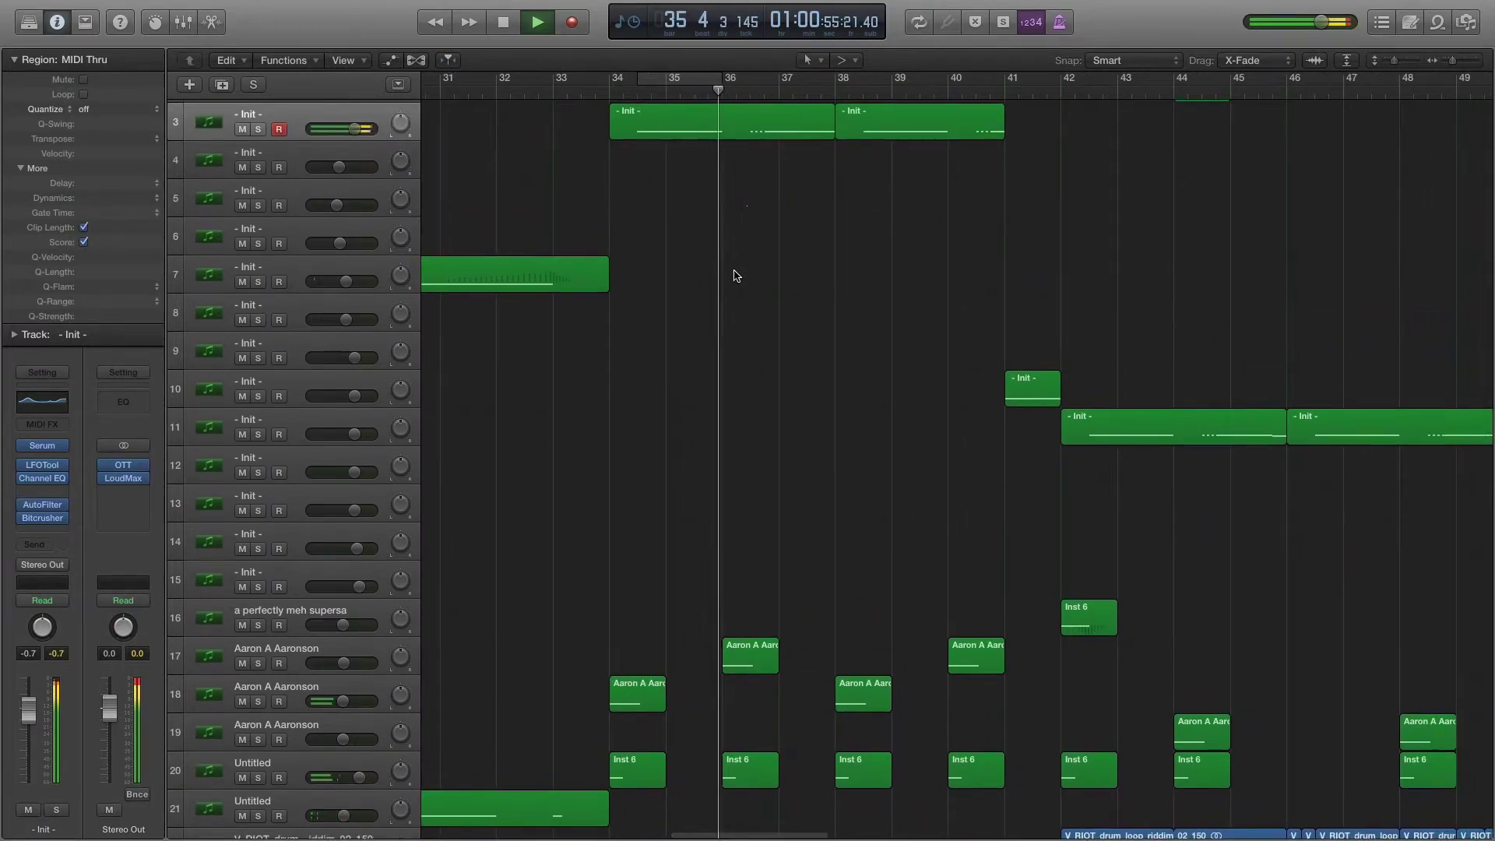
scroll(737, 276, down, 8)
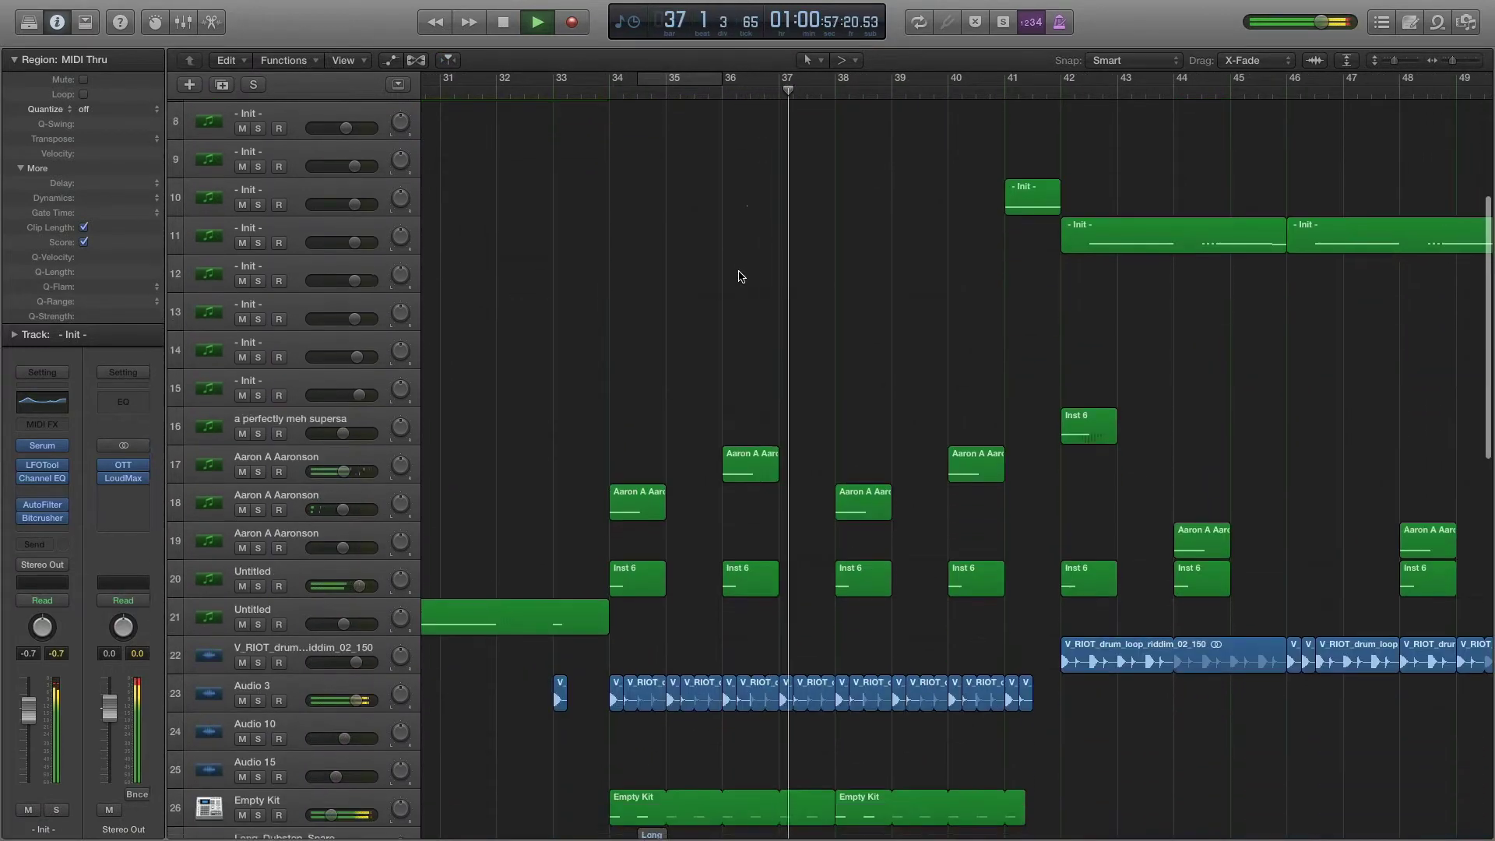
scroll(740, 276, right, 2)
scroll(740, 276, right, 2)
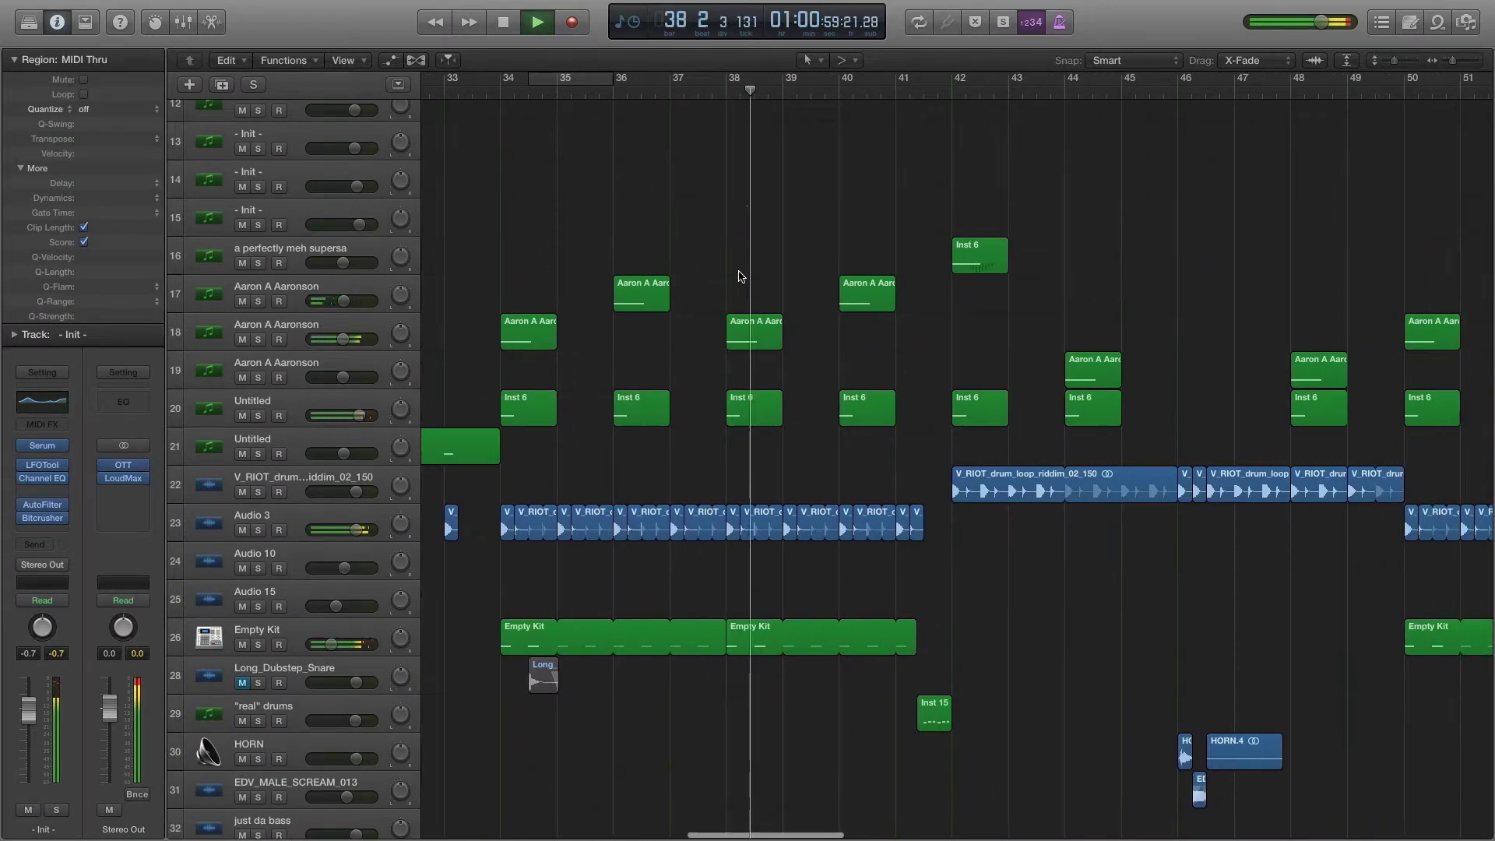
scroll(760, 282, right, 2)
scroll(769, 285, up, 7)
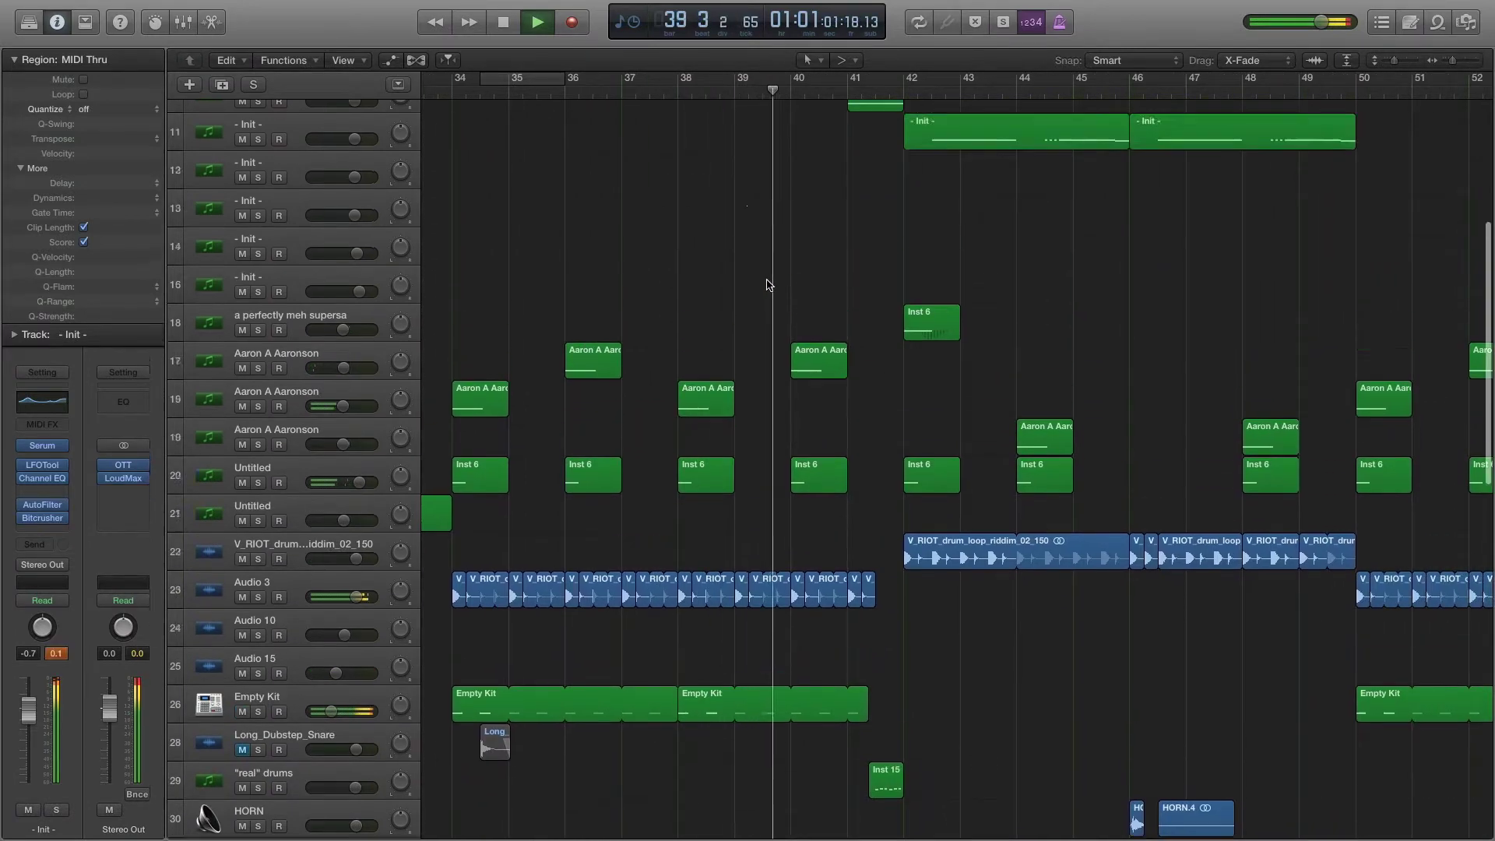
scroll(764, 281, up, 2)
scroll(764, 280, right, 3)
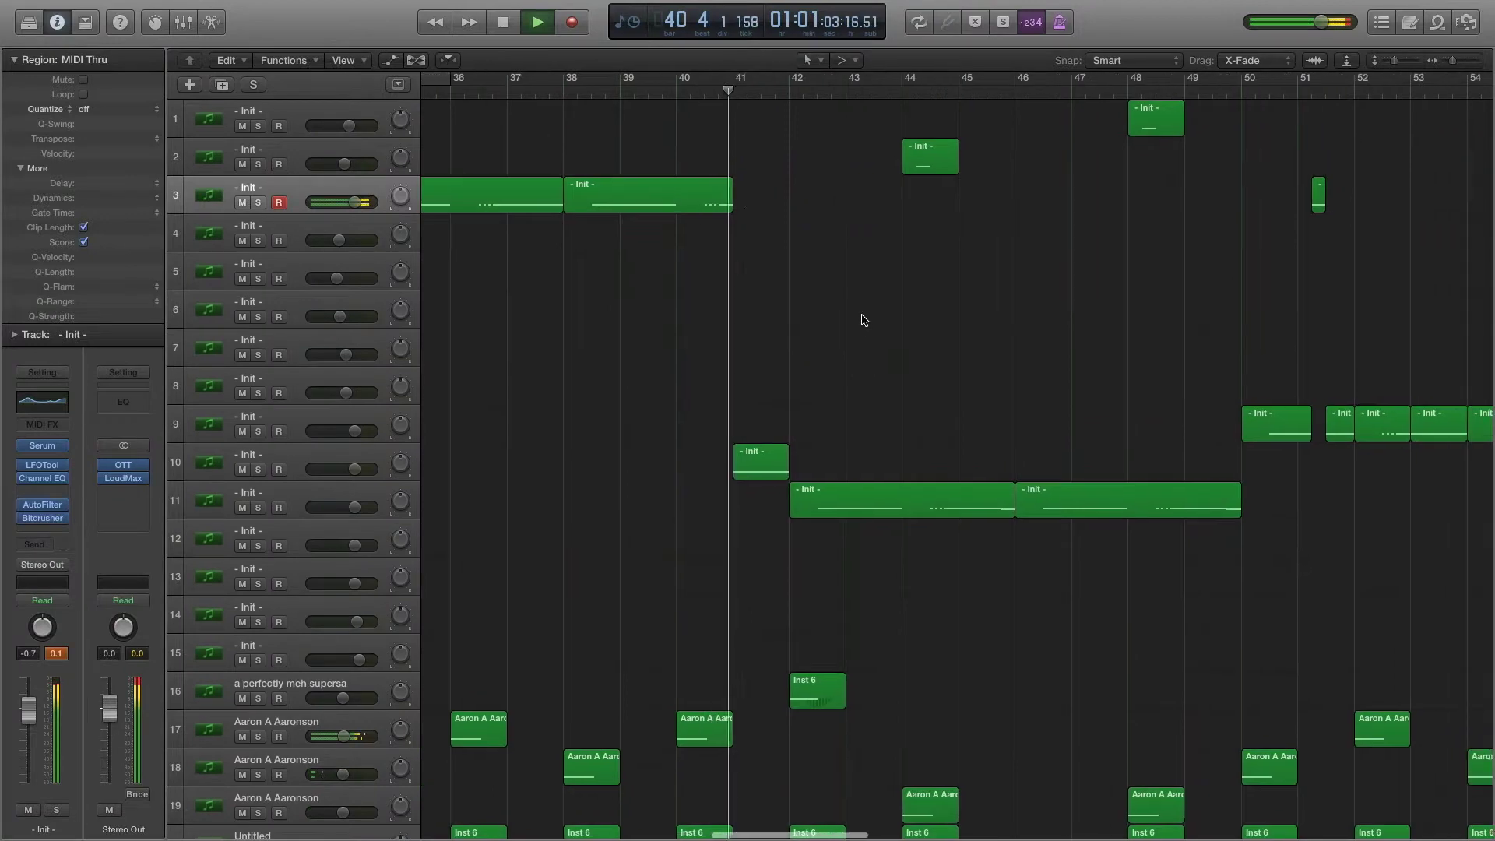
scroll(862, 320, down, 10)
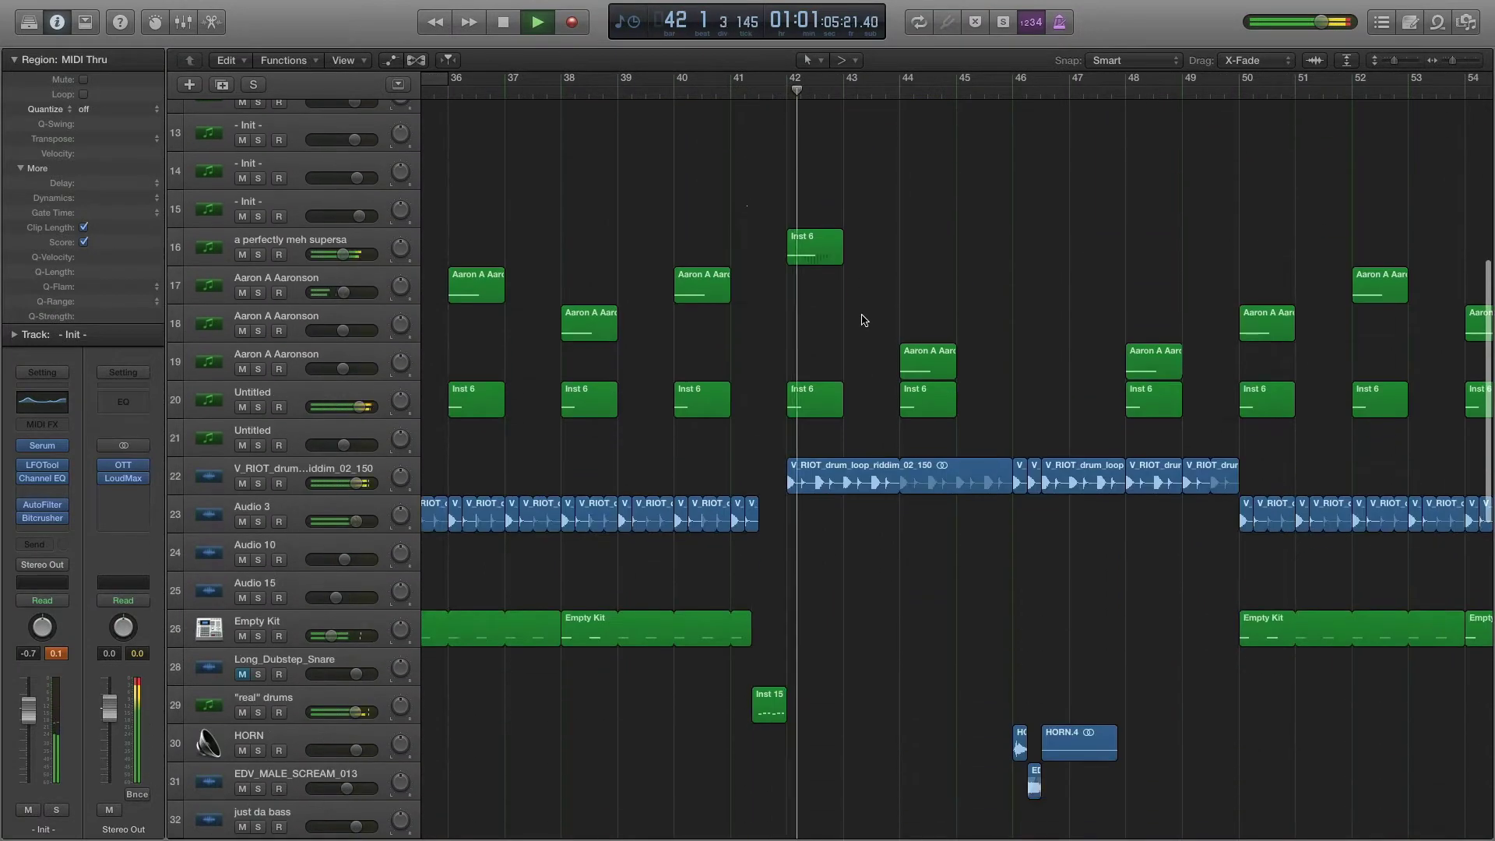
scroll(862, 320, right, 3)
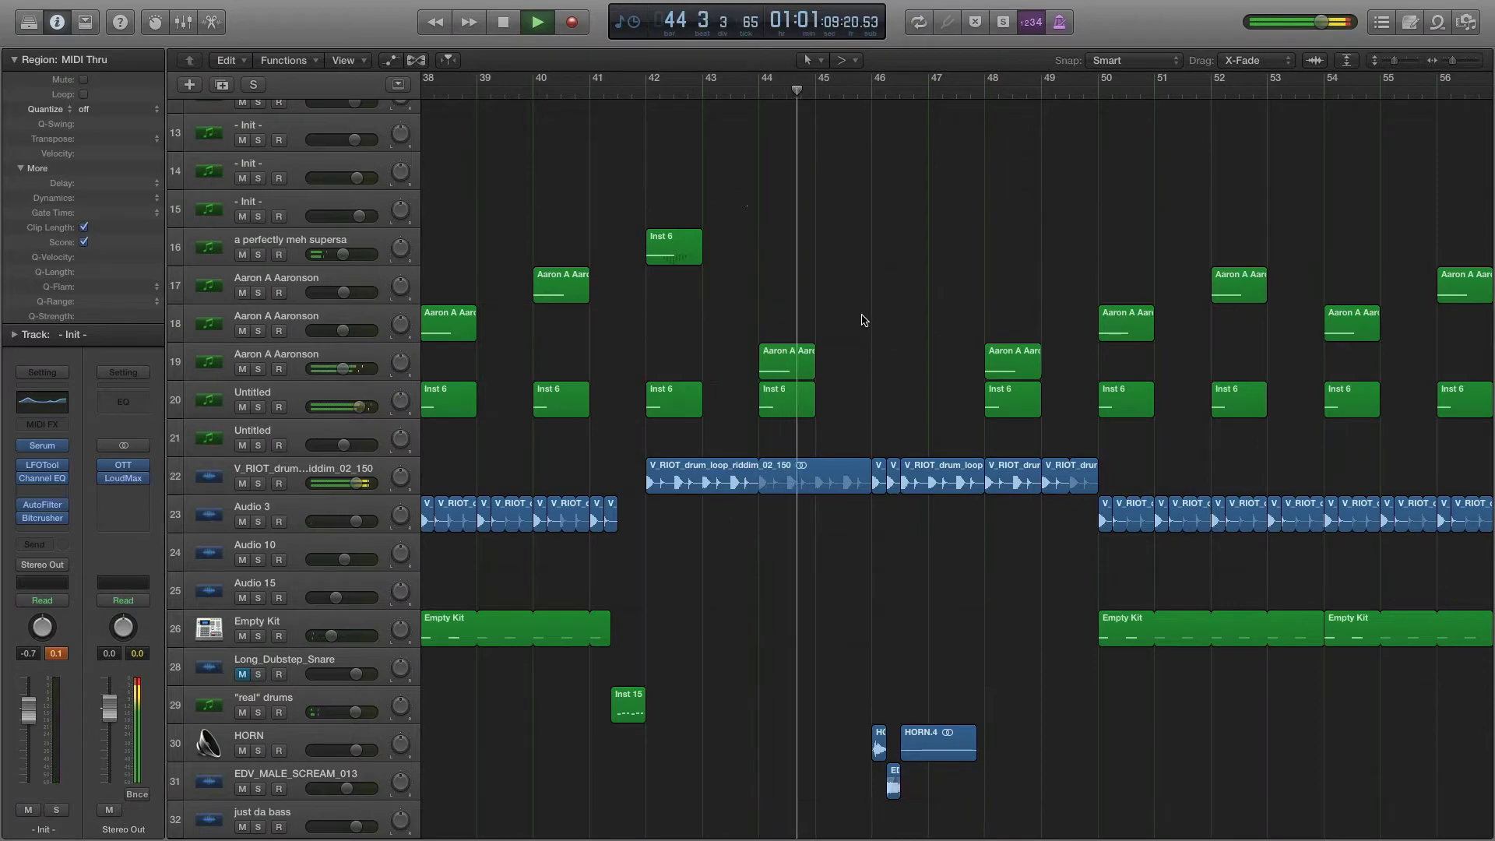
scroll(863, 320, right, 2)
scroll(862, 320, right, 1)
scroll(862, 320, up, 12)
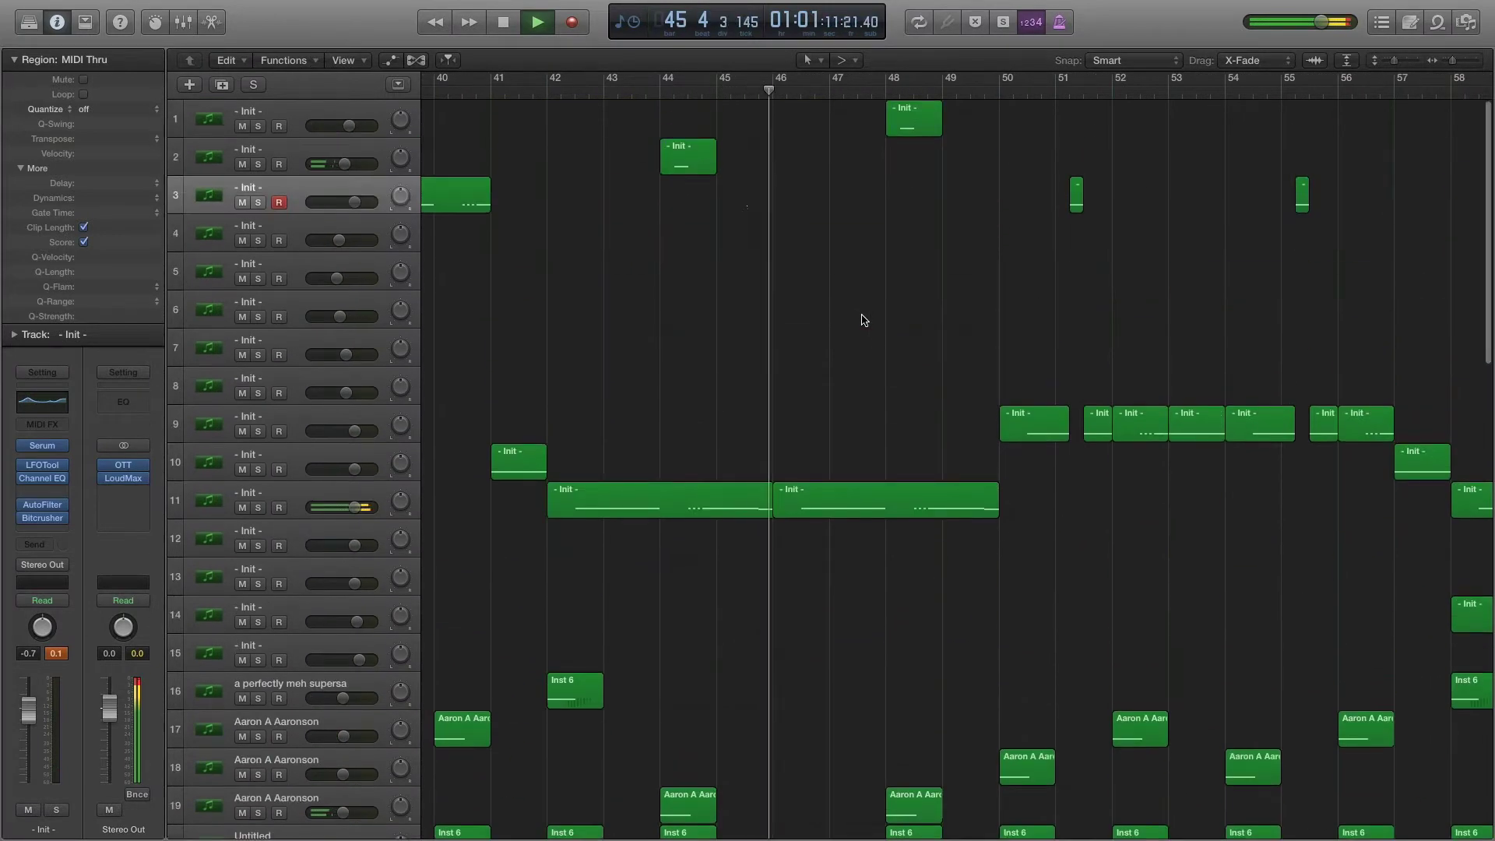
scroll(862, 320, down, 6)
scroll(862, 320, right, 2)
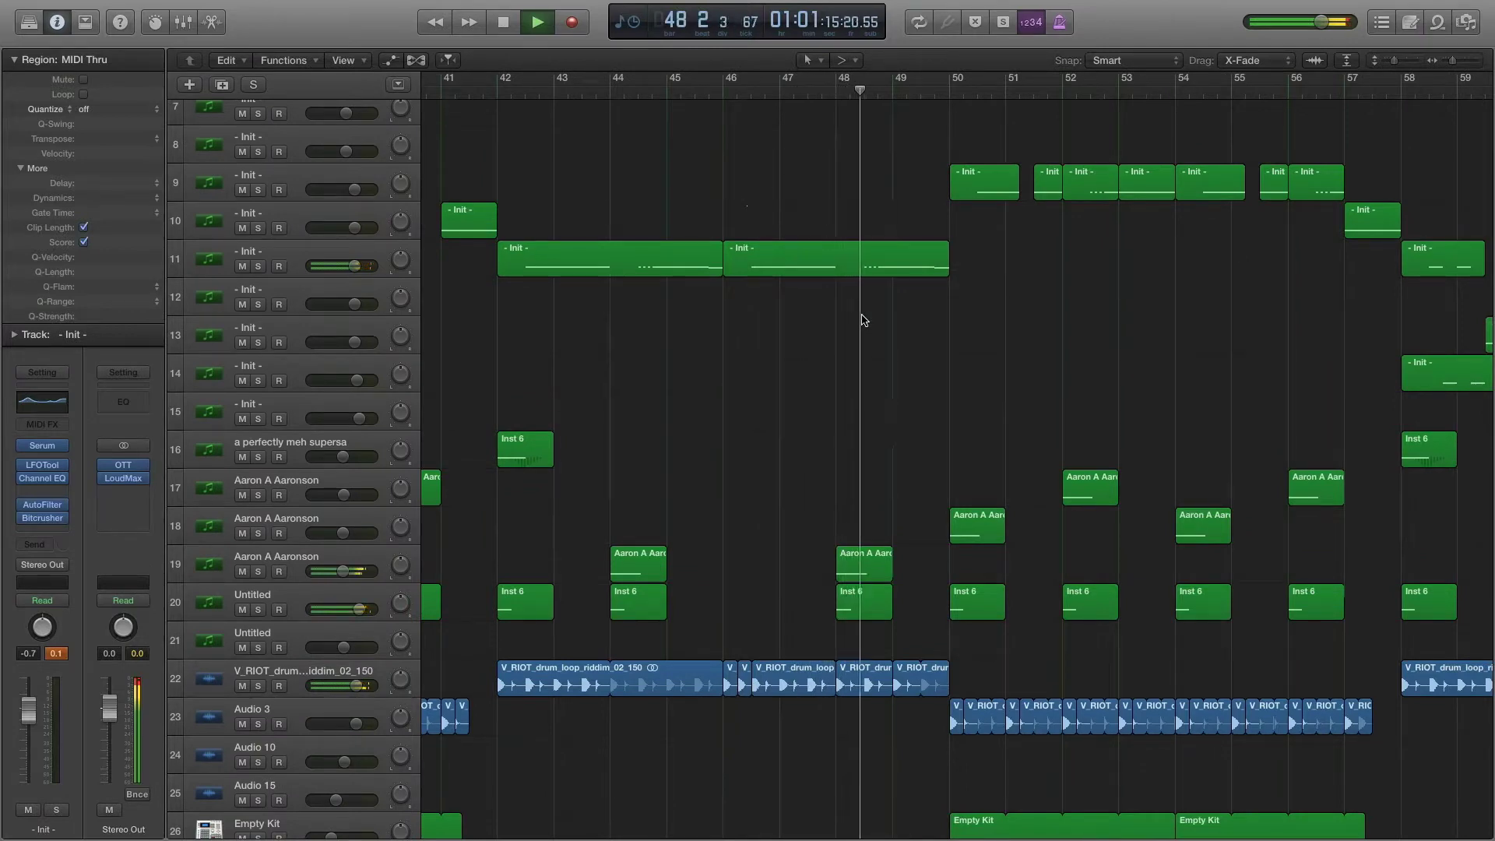
scroll(862, 320, right, 1)
scroll(863, 320, up, 1)
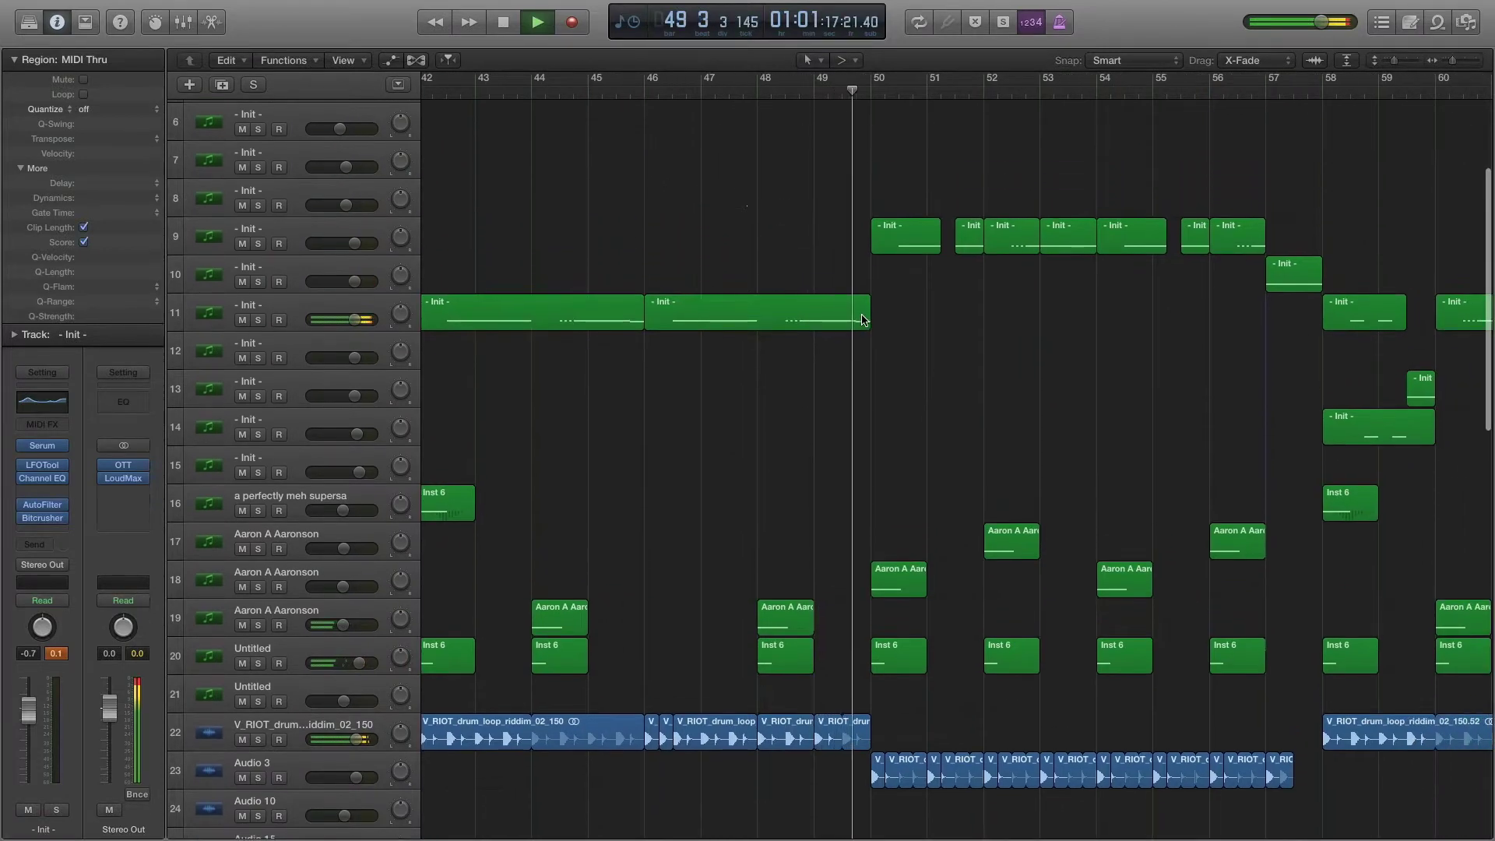
key(space)
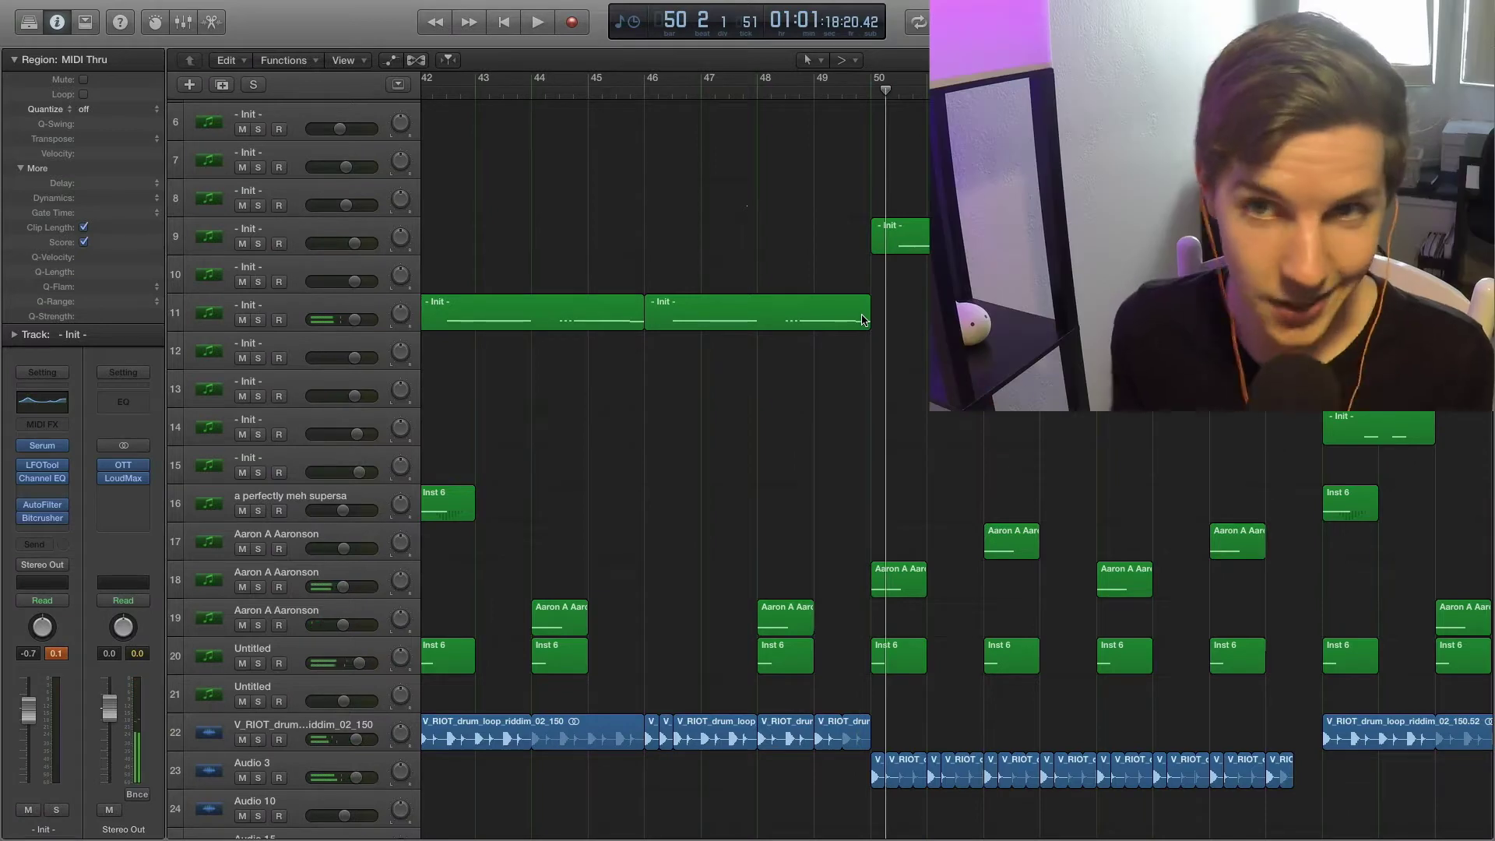
Step: Return the playhead to bar 34, solo the Audio 3 track and listen to its drum loop
scroll(728, 217, left, 8)
scroll(727, 210, left, 2)
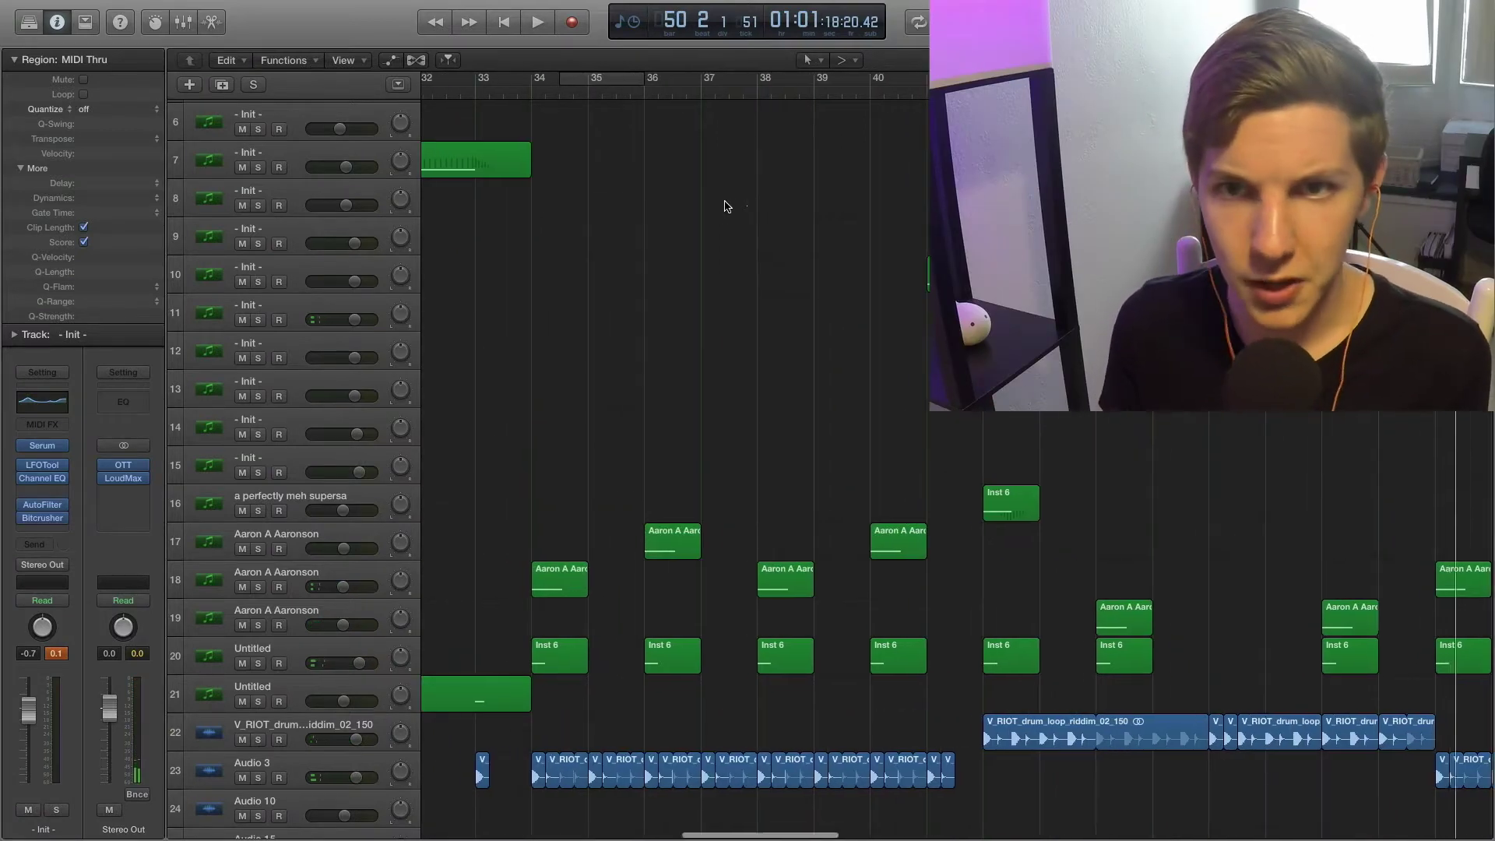
scroll(725, 206, down, 1)
scroll(725, 206, down, 3)
click(545, 83)
scroll(615, 304, down, 8)
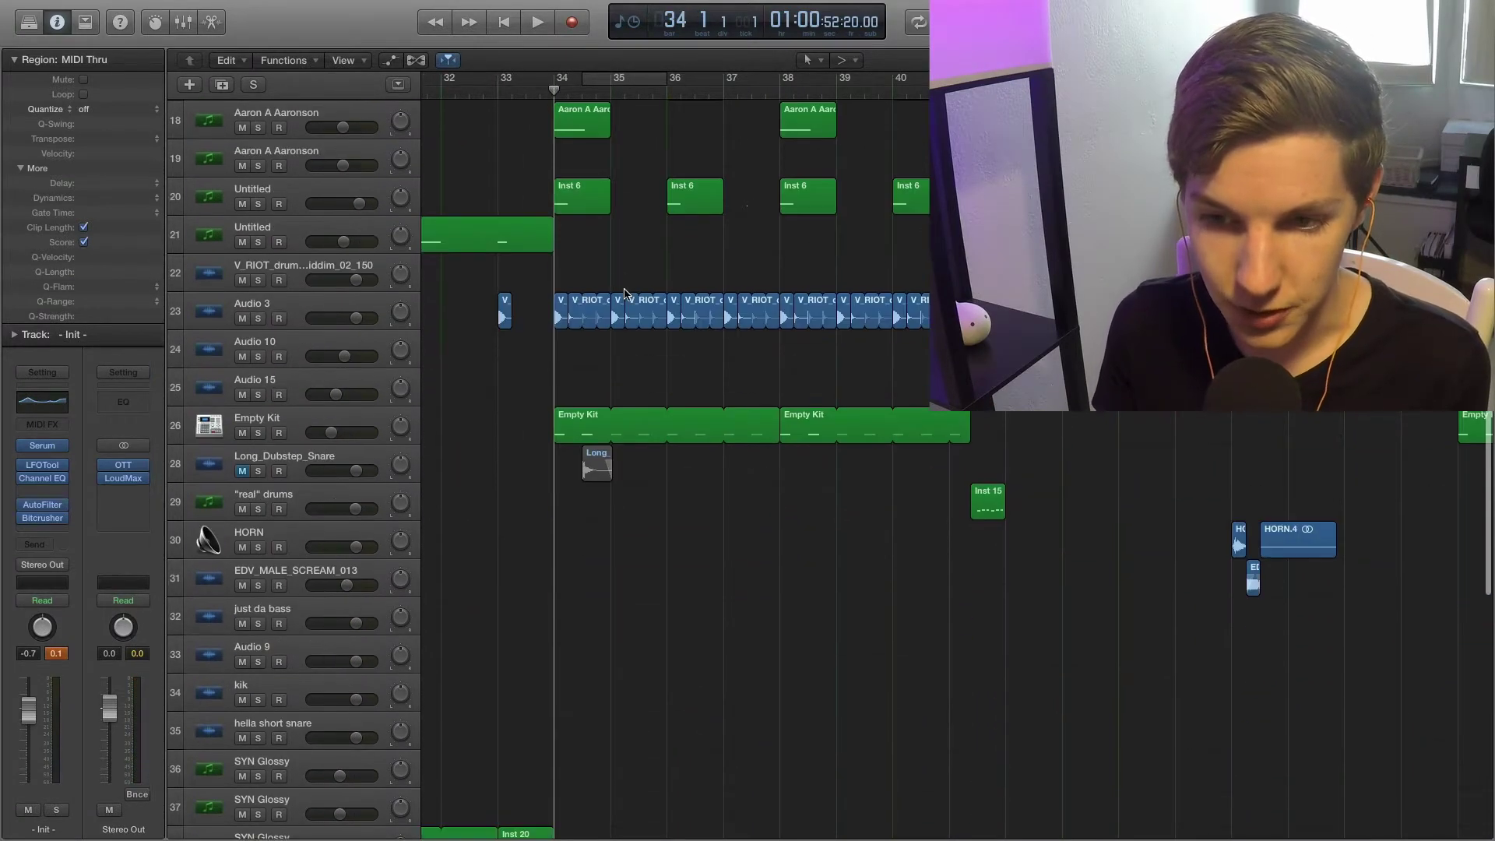
scroll(685, 316, left, 1)
scroll(685, 316, left, 1)
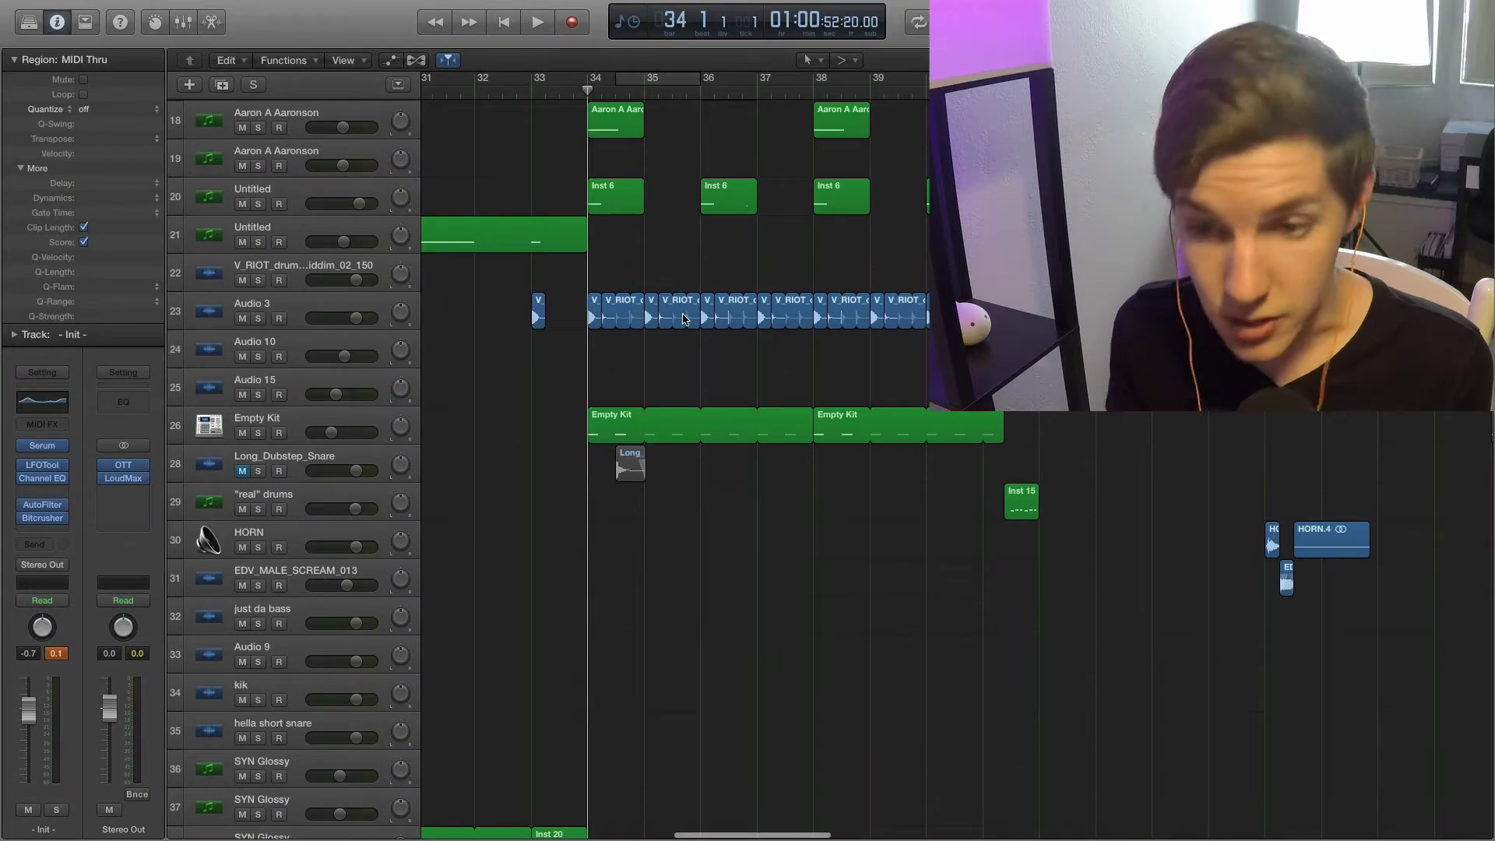
click(259, 319)
key(space)
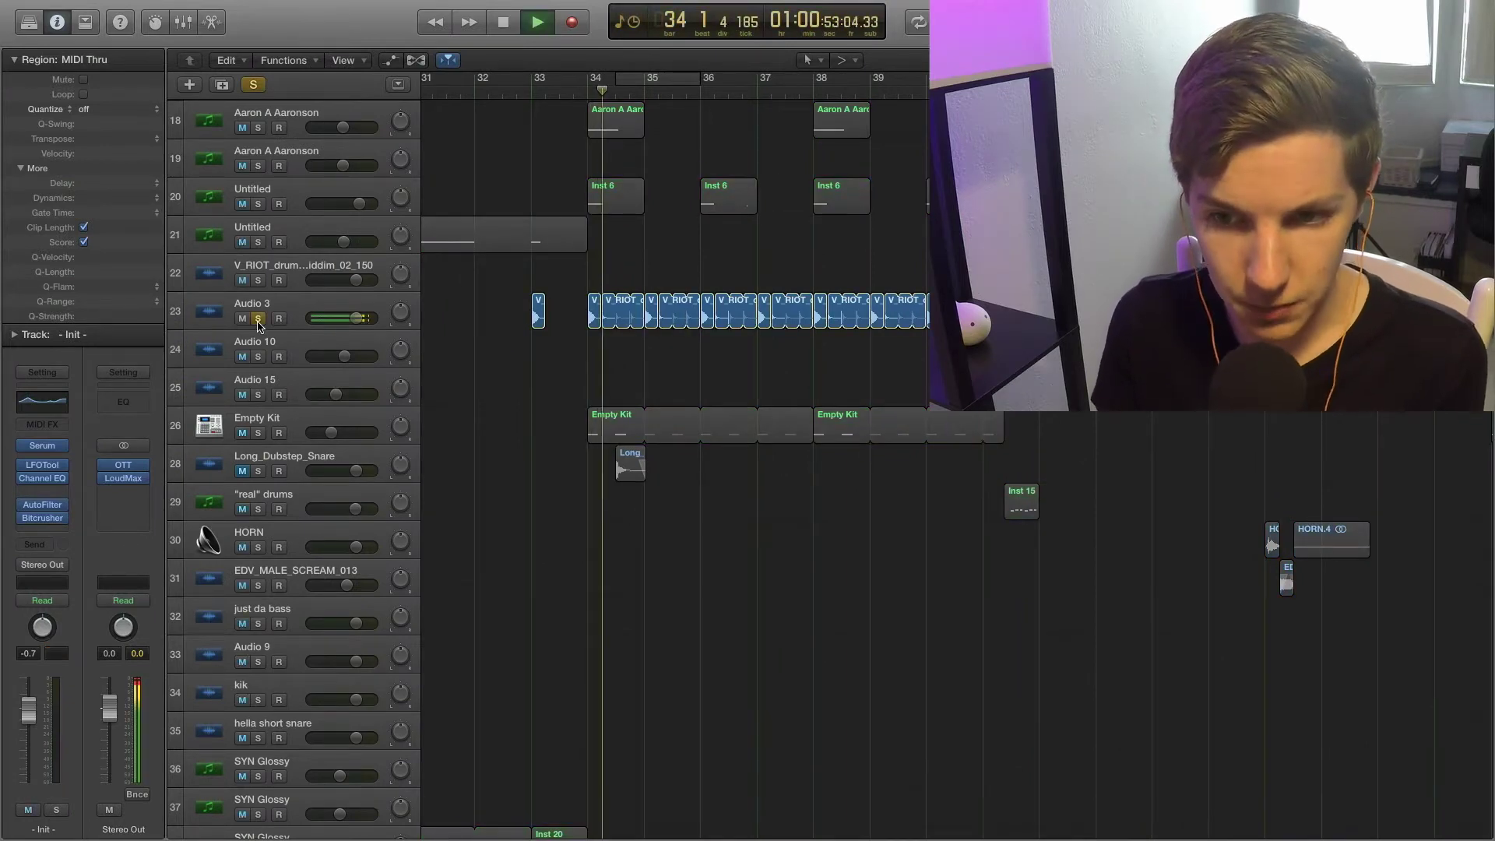
scroll(550, 367, left, 2)
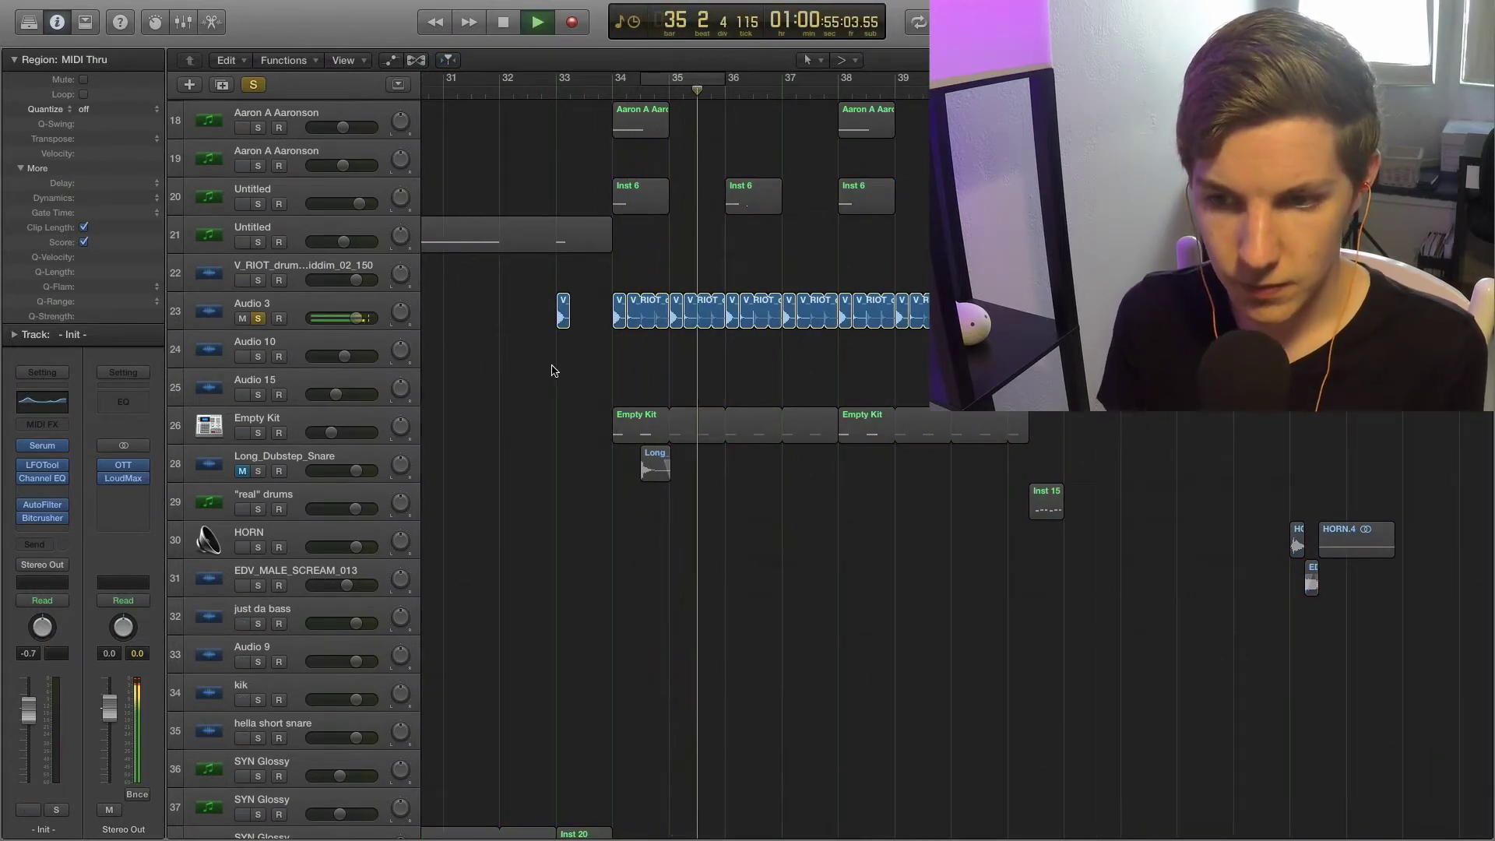
key(space)
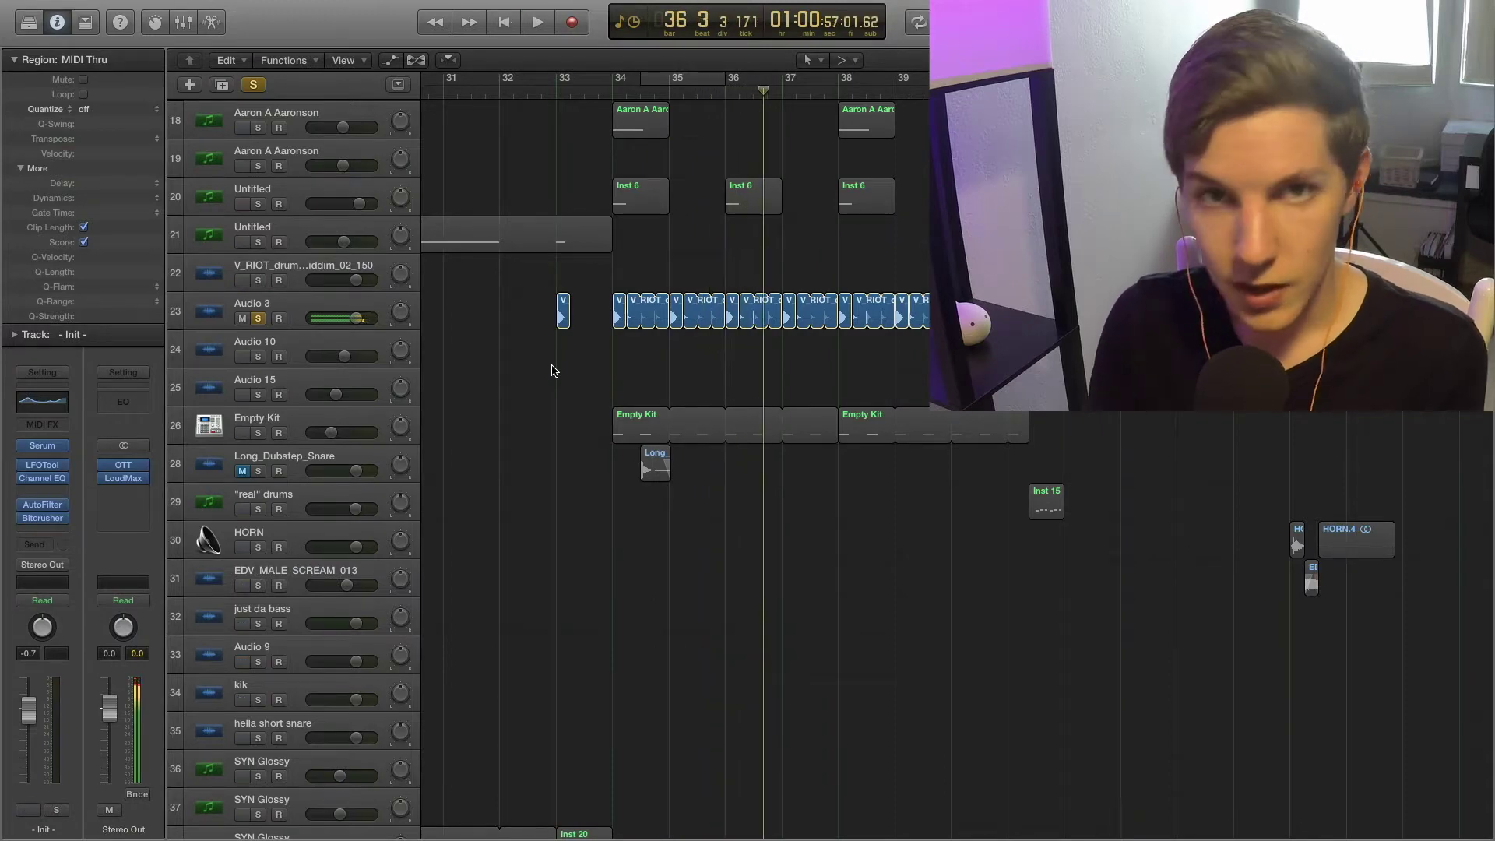
Step: Solo the V_RIOT drum loop track as well and listen to it around bar 42
scroll(553, 370, right, 2)
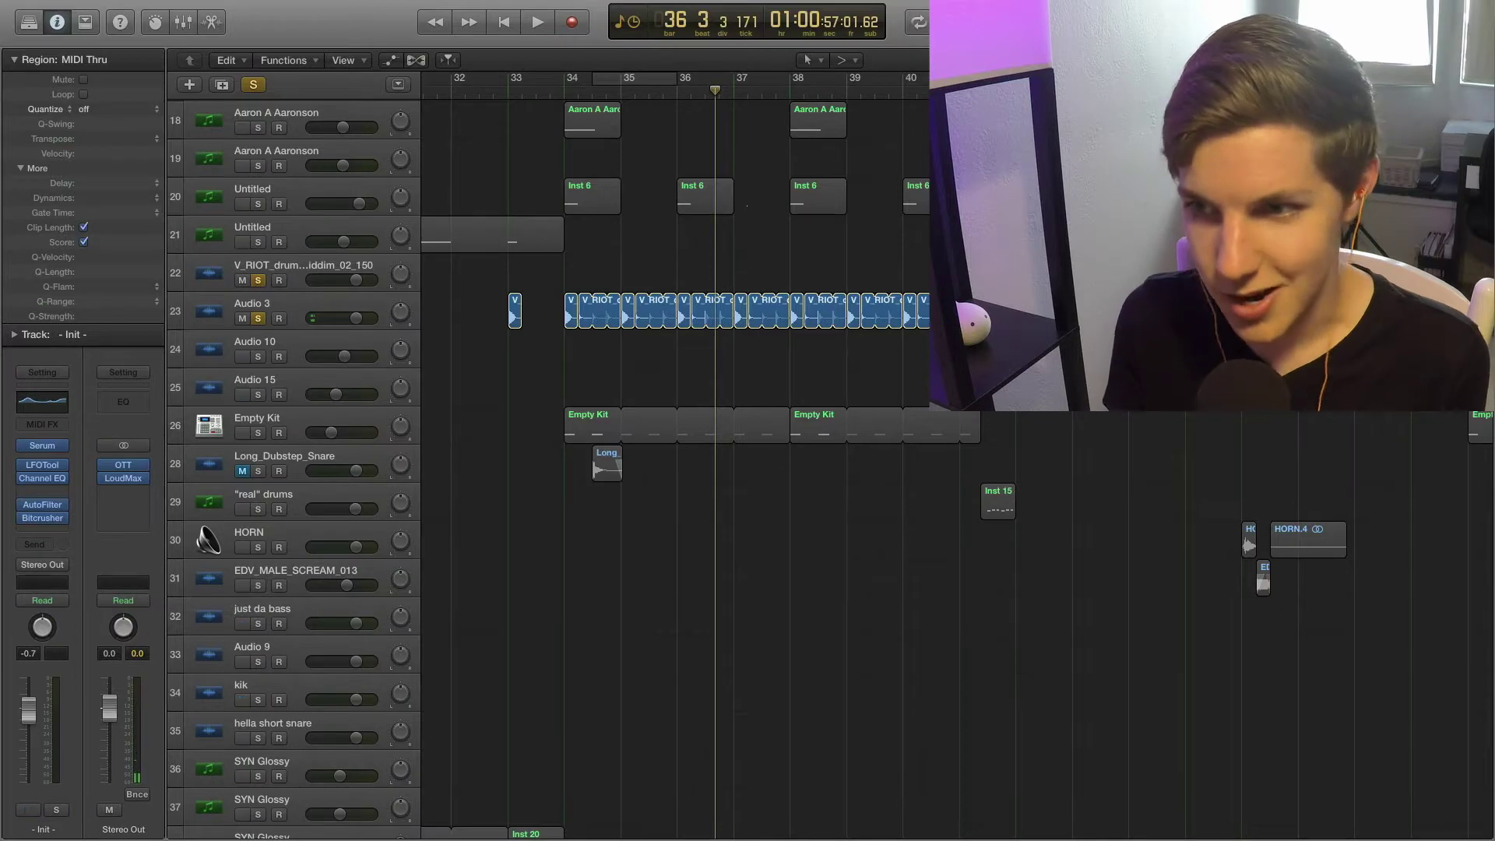
key(space)
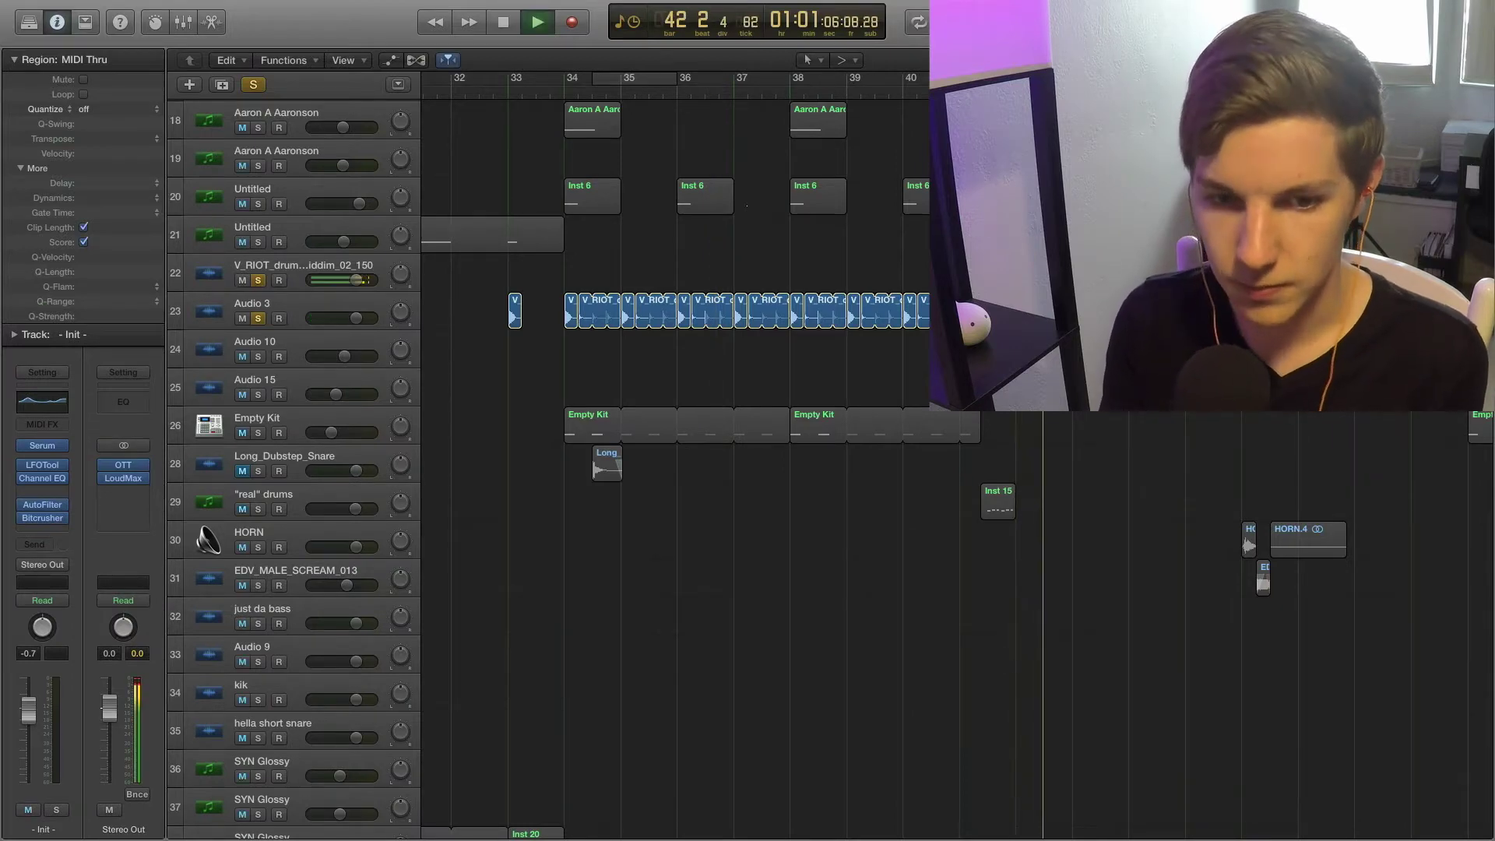
key(space)
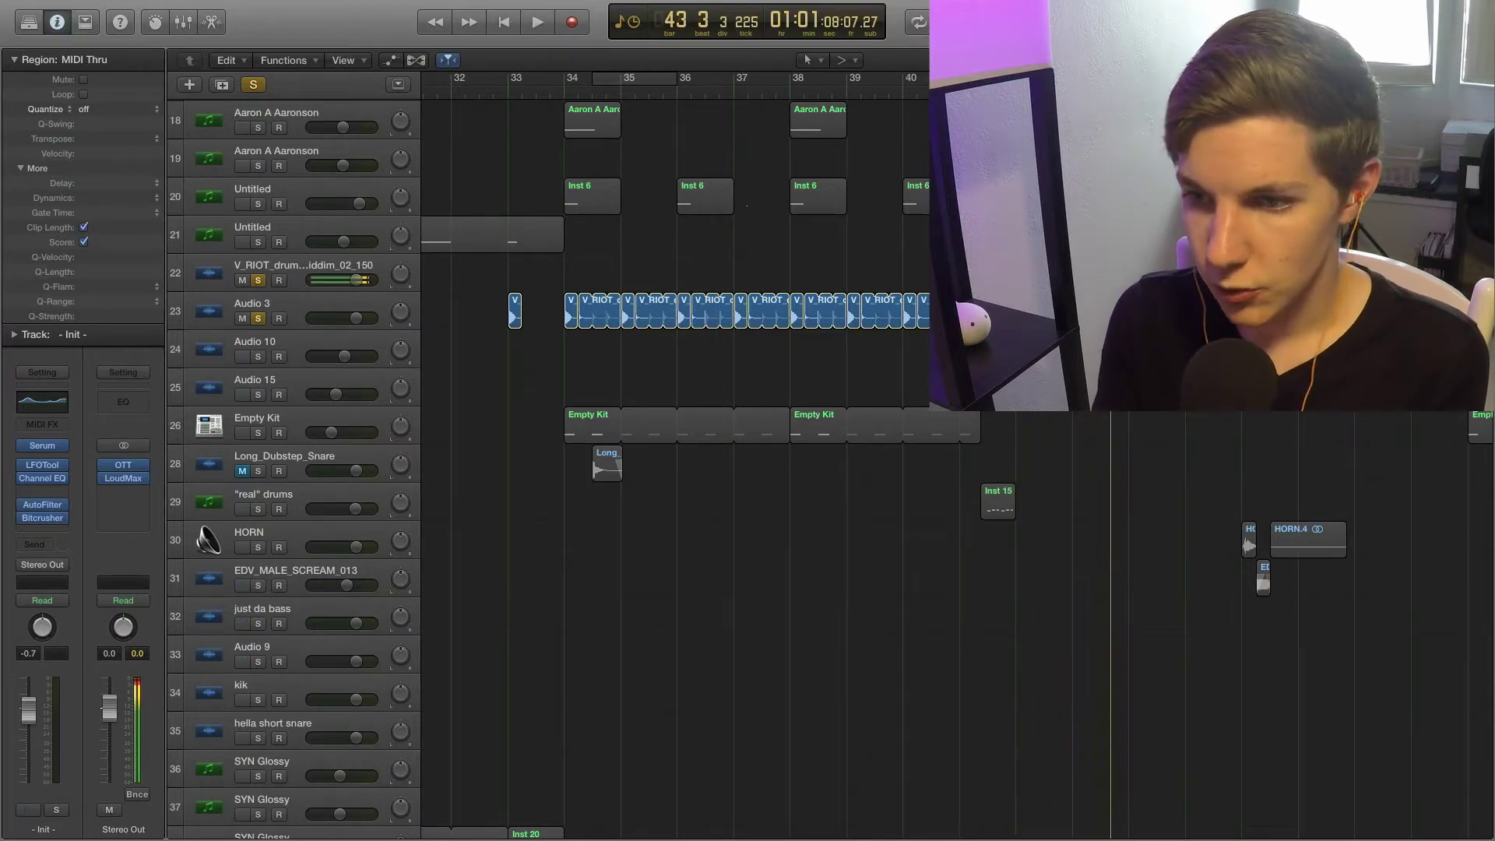
Step: Add Empty Kit to the soloed tracks and play it together with Audio 3 from bar 34
click(560, 93)
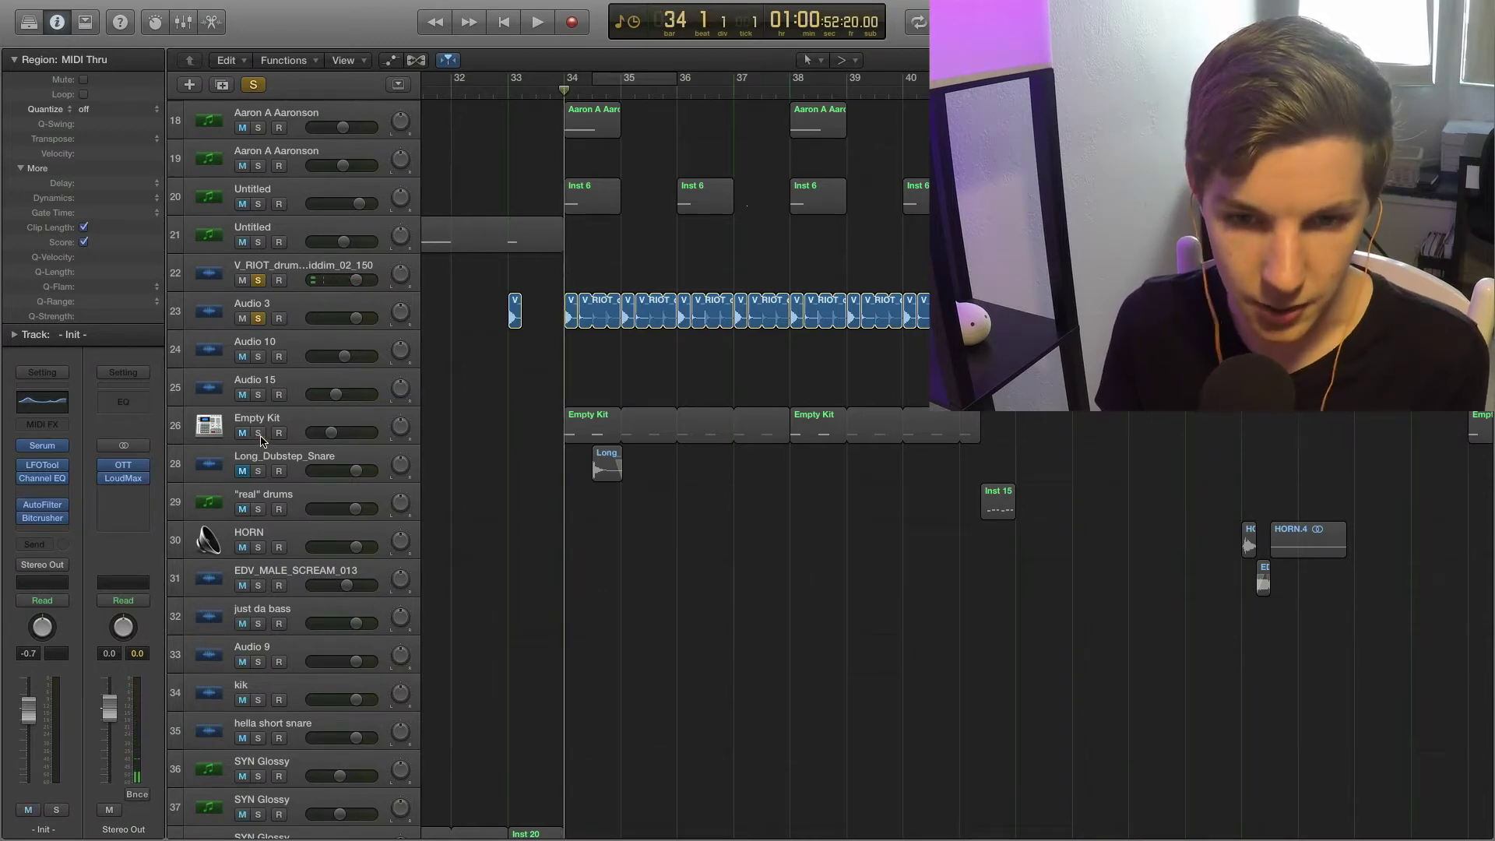
key(s)
key(space)
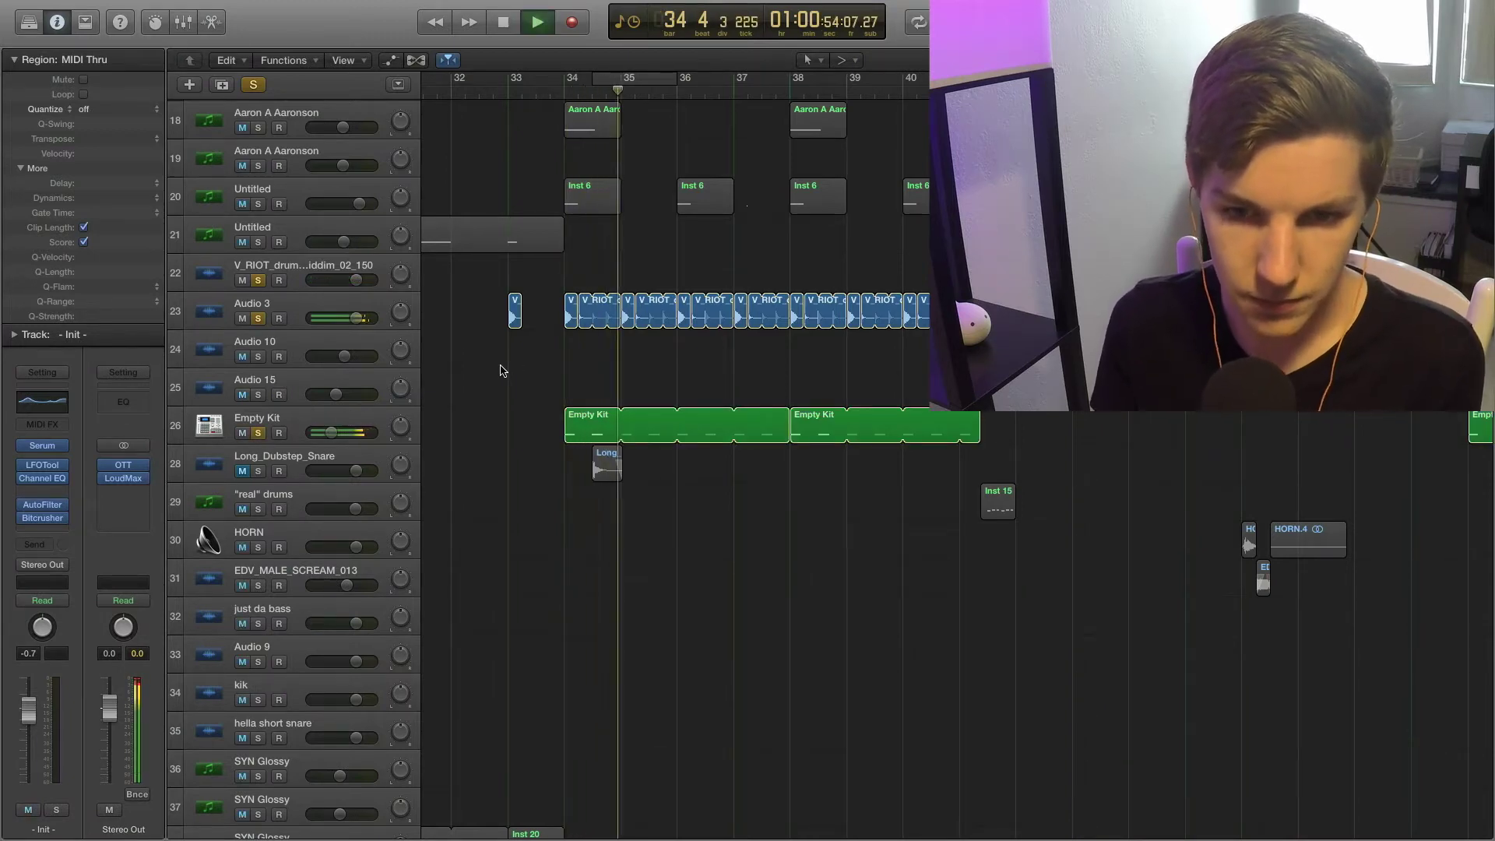
key(space)
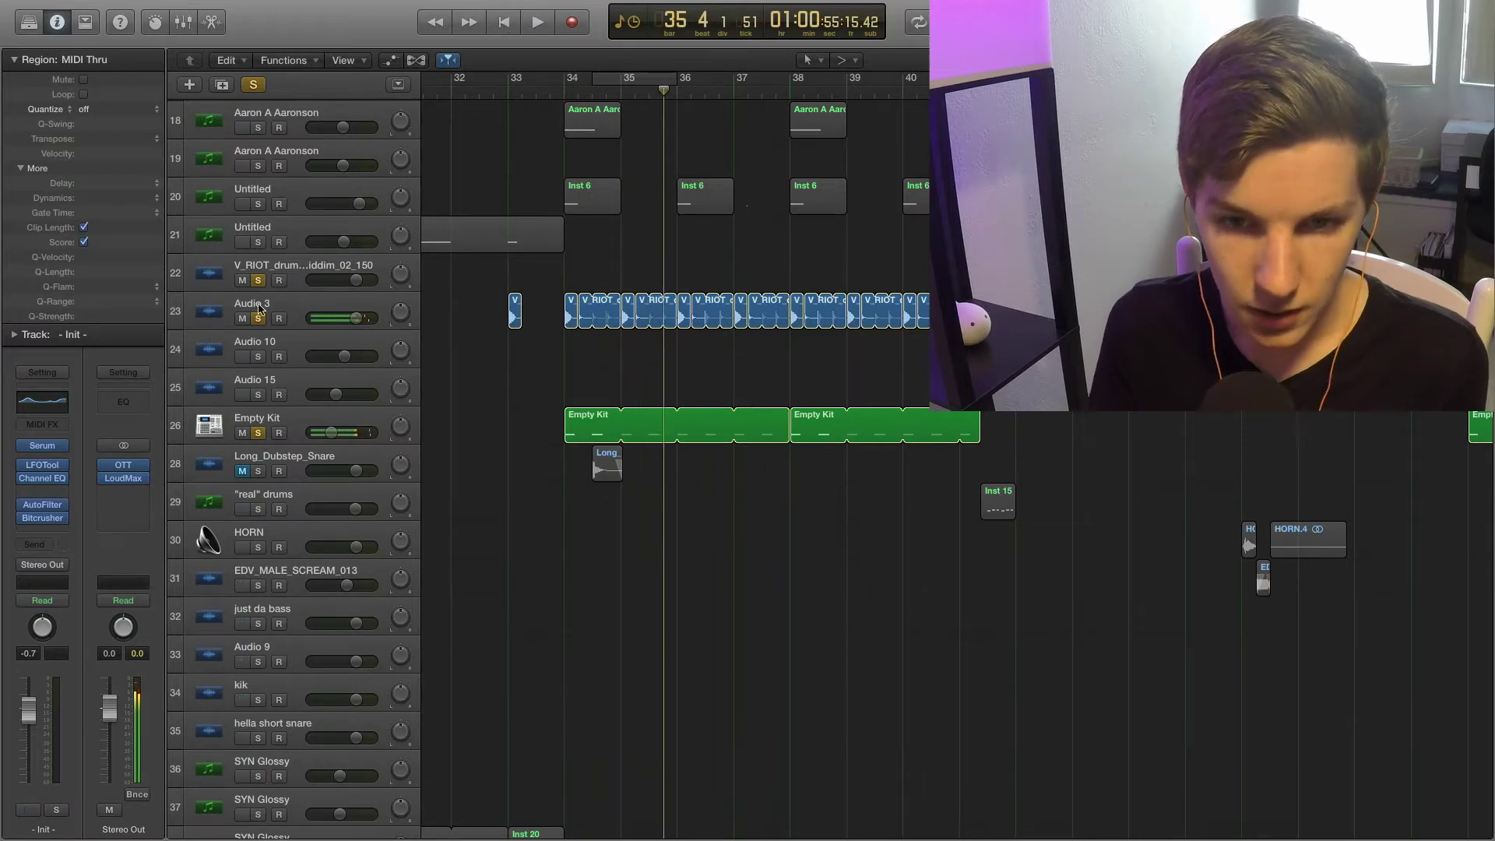
Step: Take Audio 3 out of solo and listen to the Empty Kit drums without it from bar 34
click(258, 317)
click(561, 88)
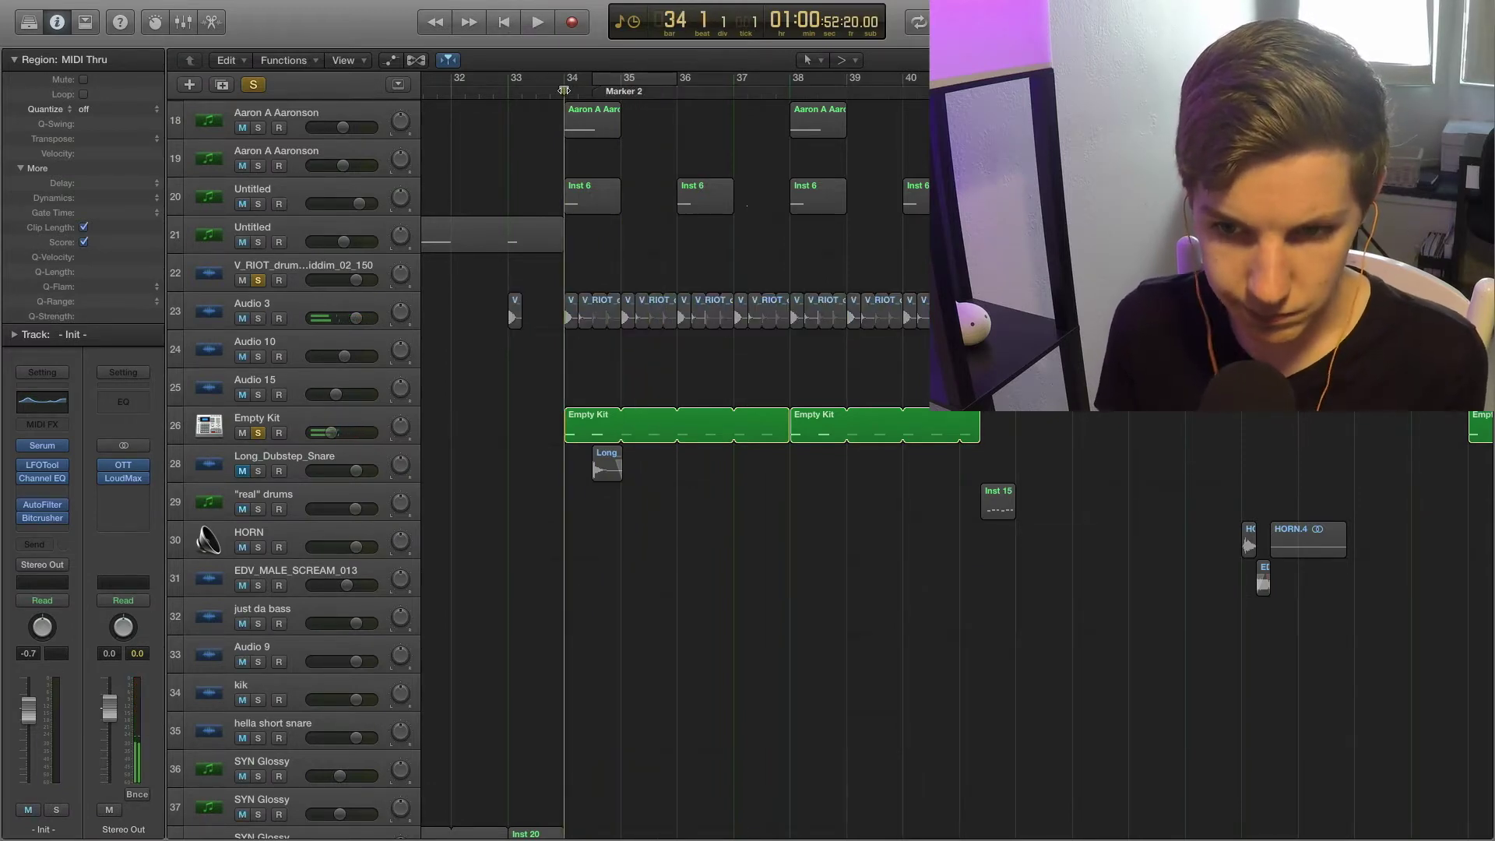
key(space)
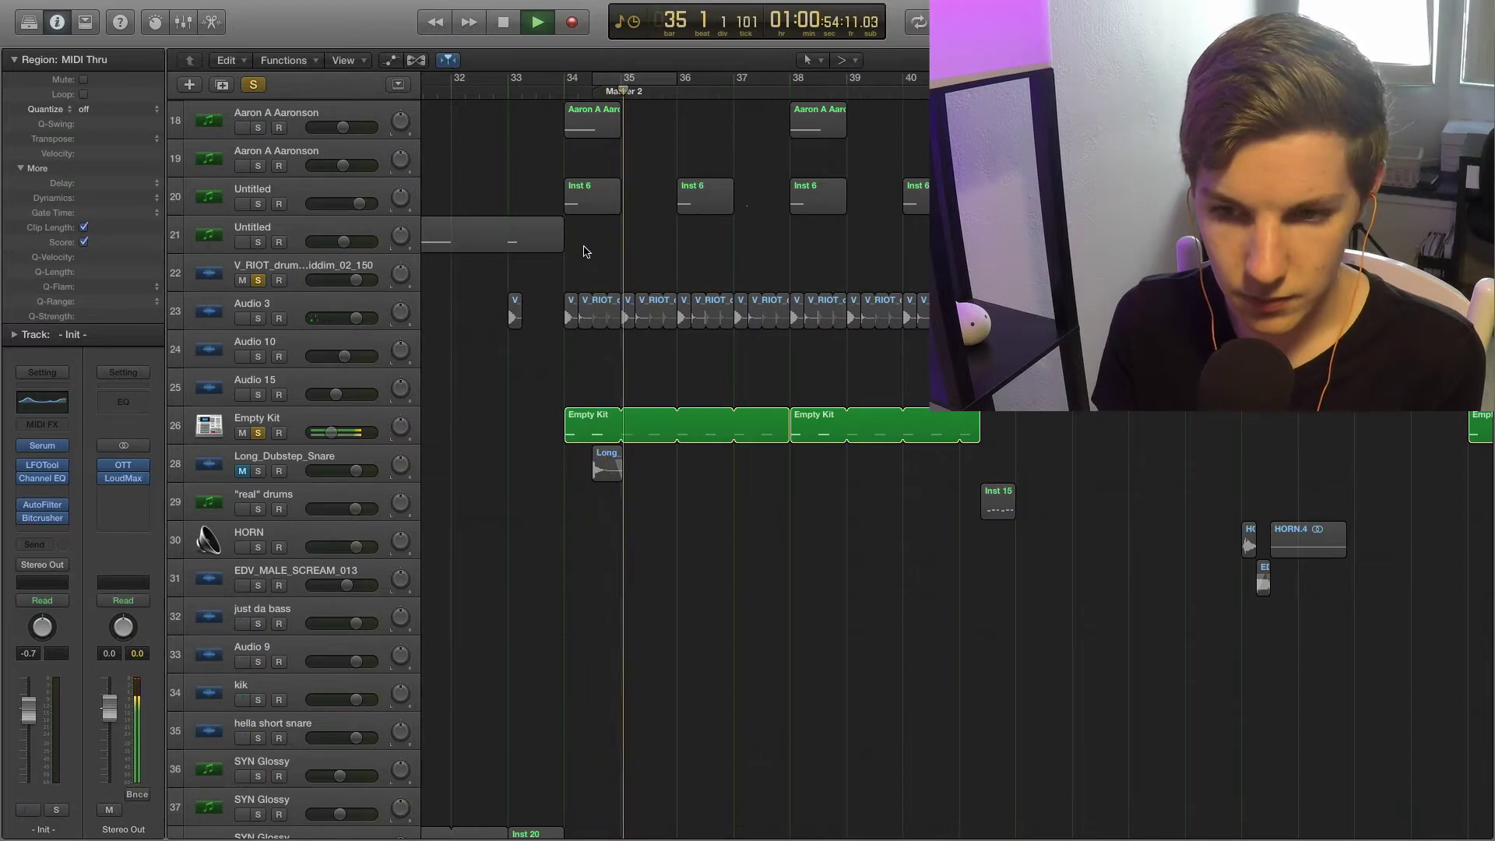
key(space)
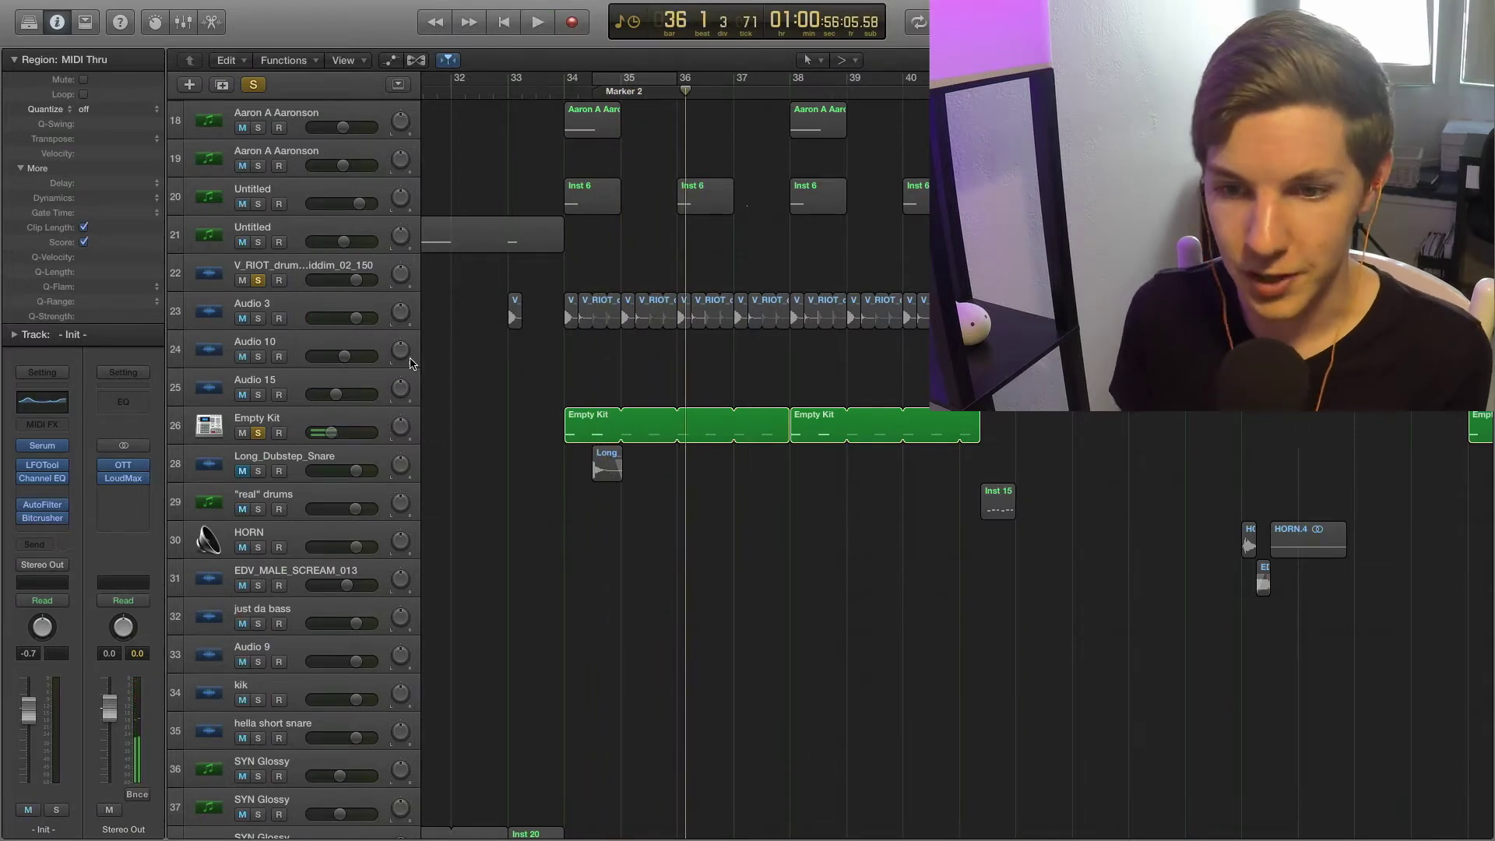
Step: Solo Audio 3 again and play it layered with Empty Kit from bar 34
click(258, 319)
click(561, 92)
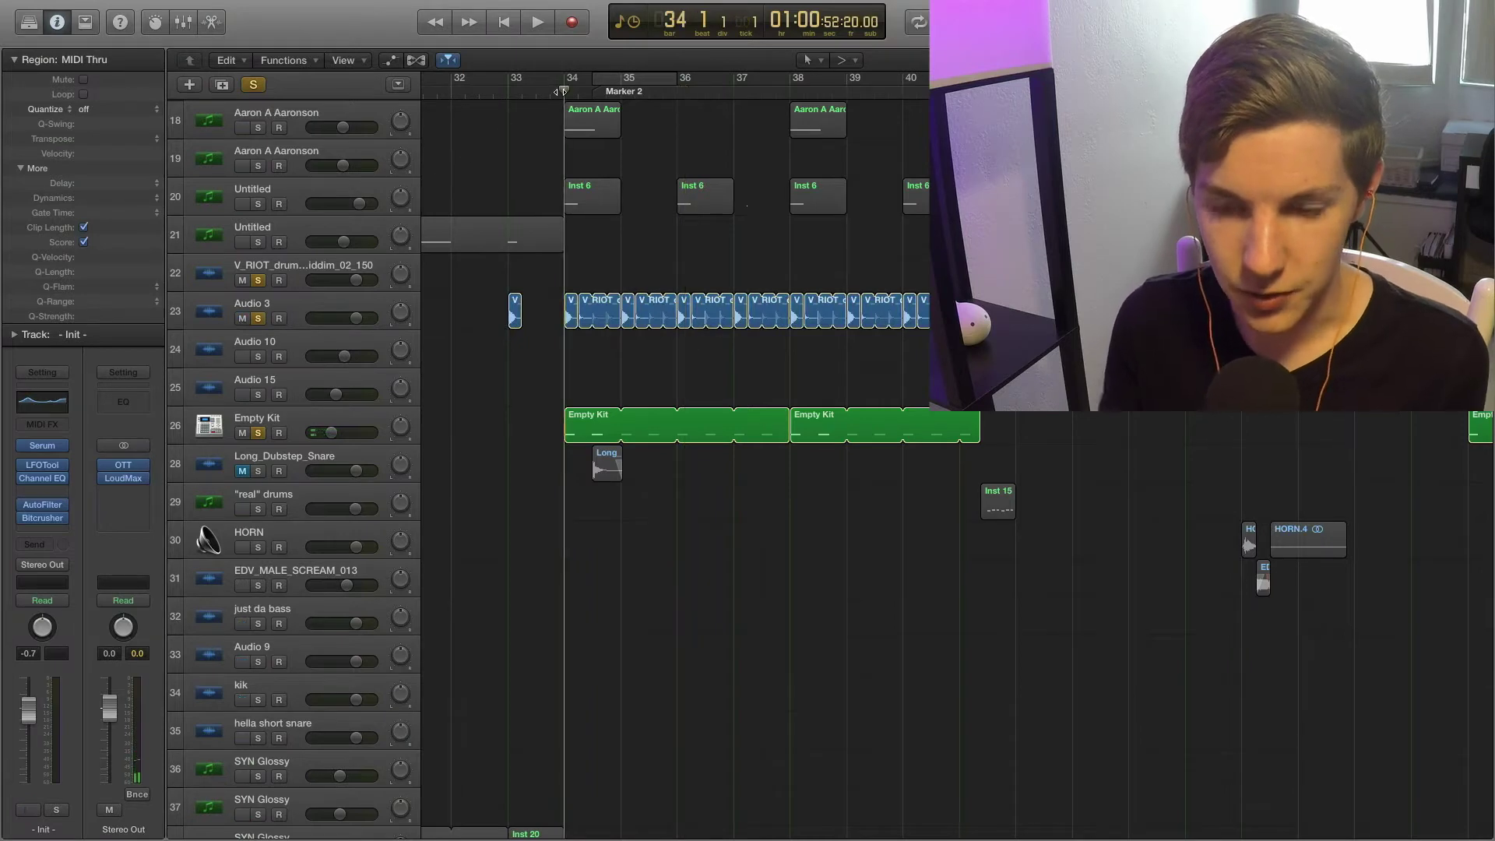
key(space)
key(space)
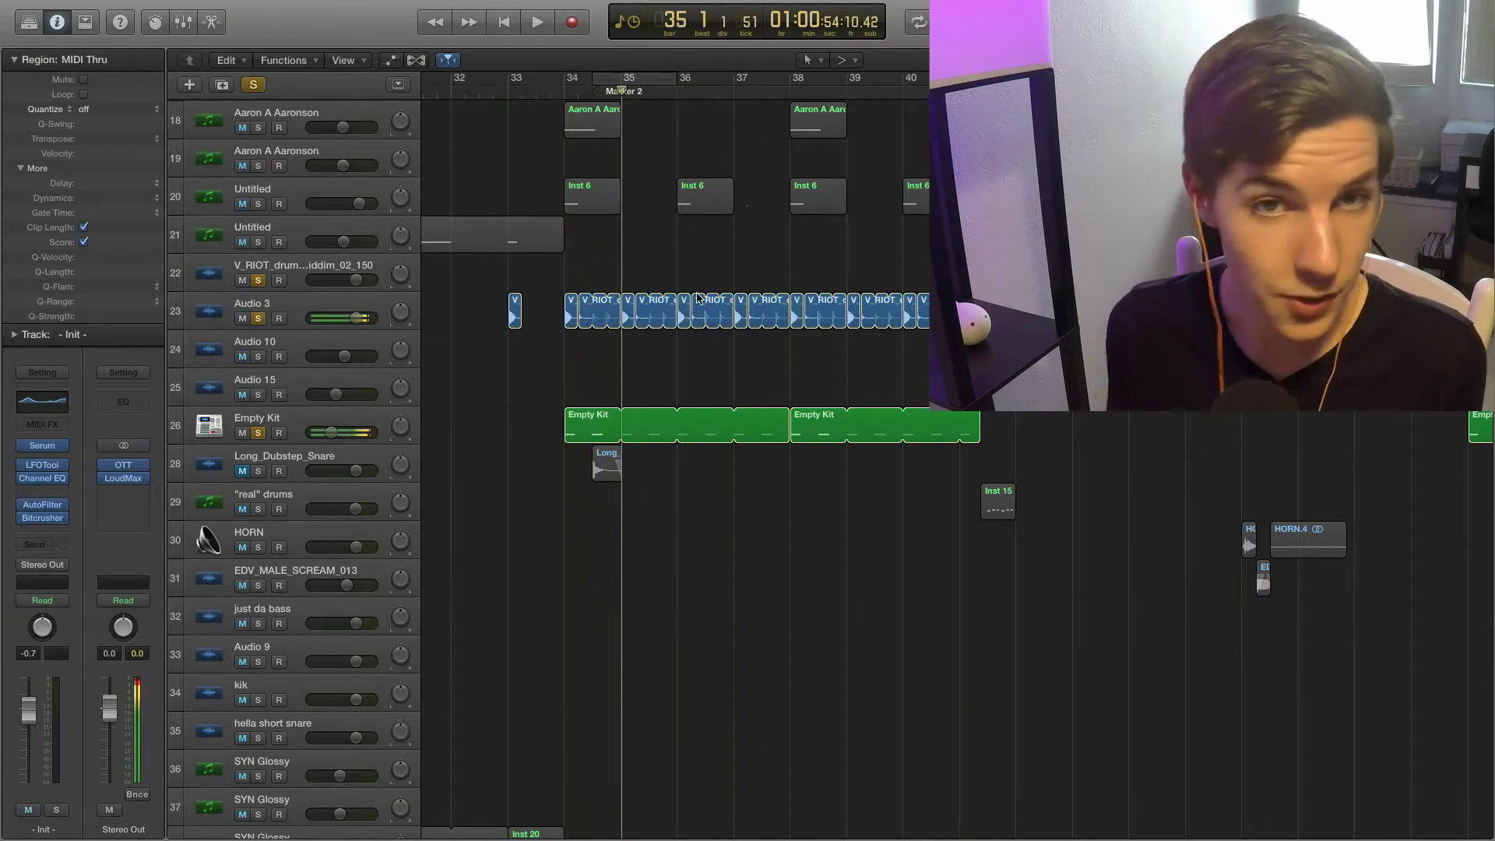
Step: Clear all solos, solo only the Long_Dubstep_Snare track and play it from bar 34, beat 3
click(254, 84)
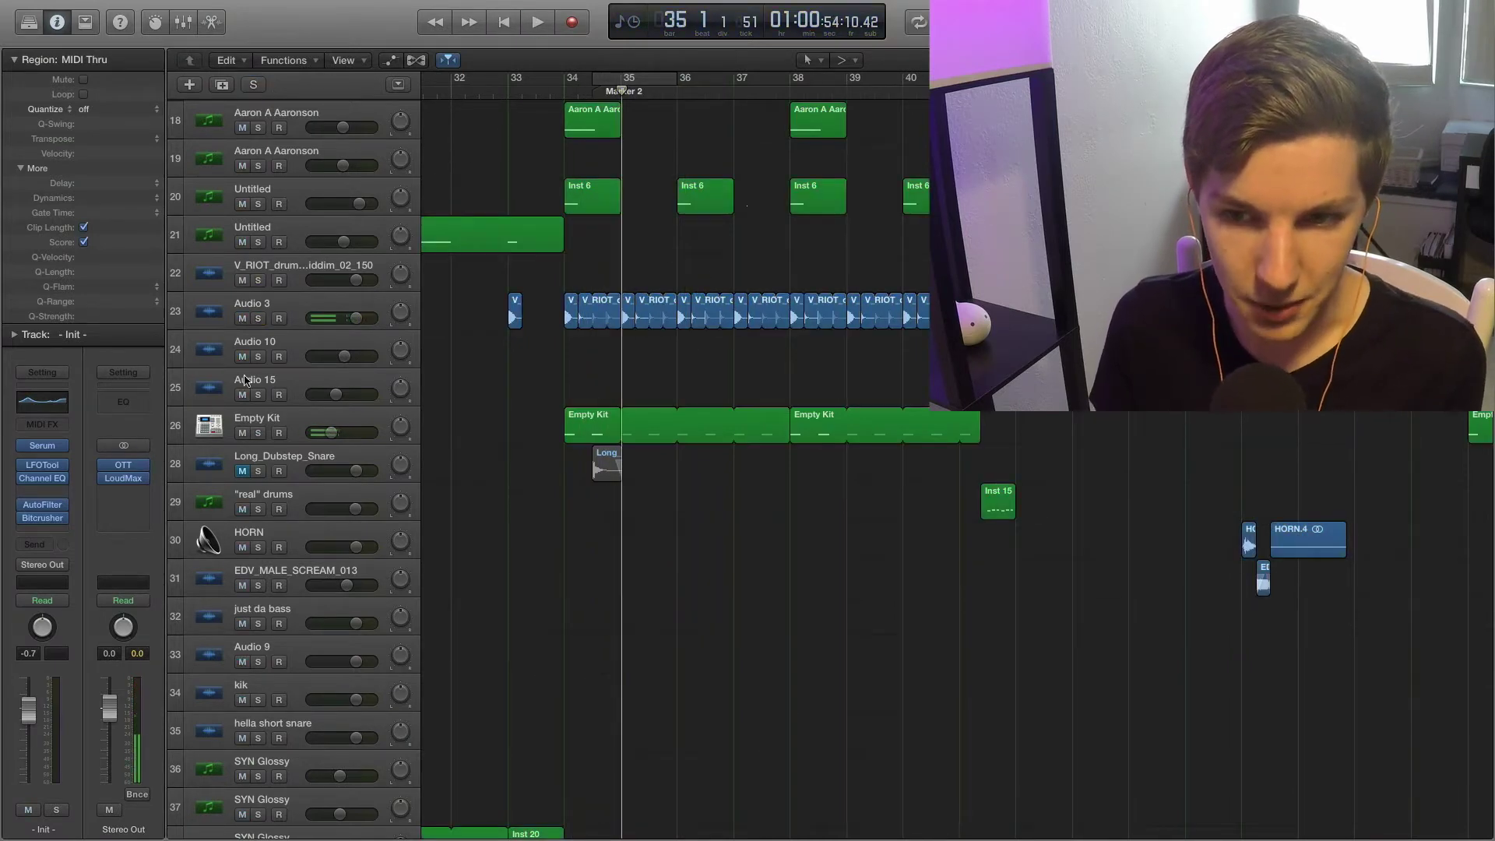
click(258, 472)
click(594, 93)
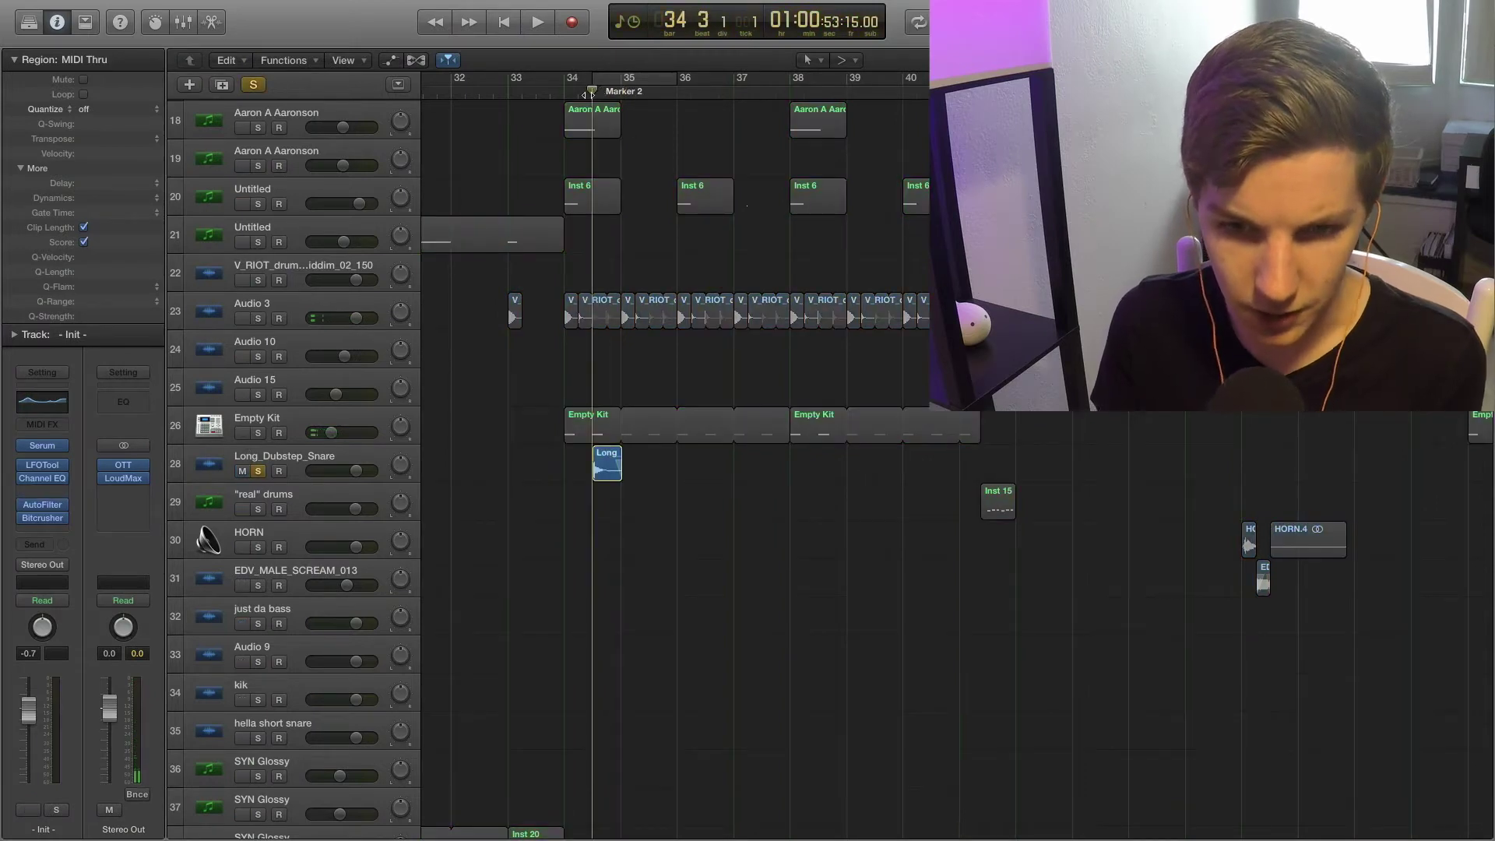
key(space)
key(space)
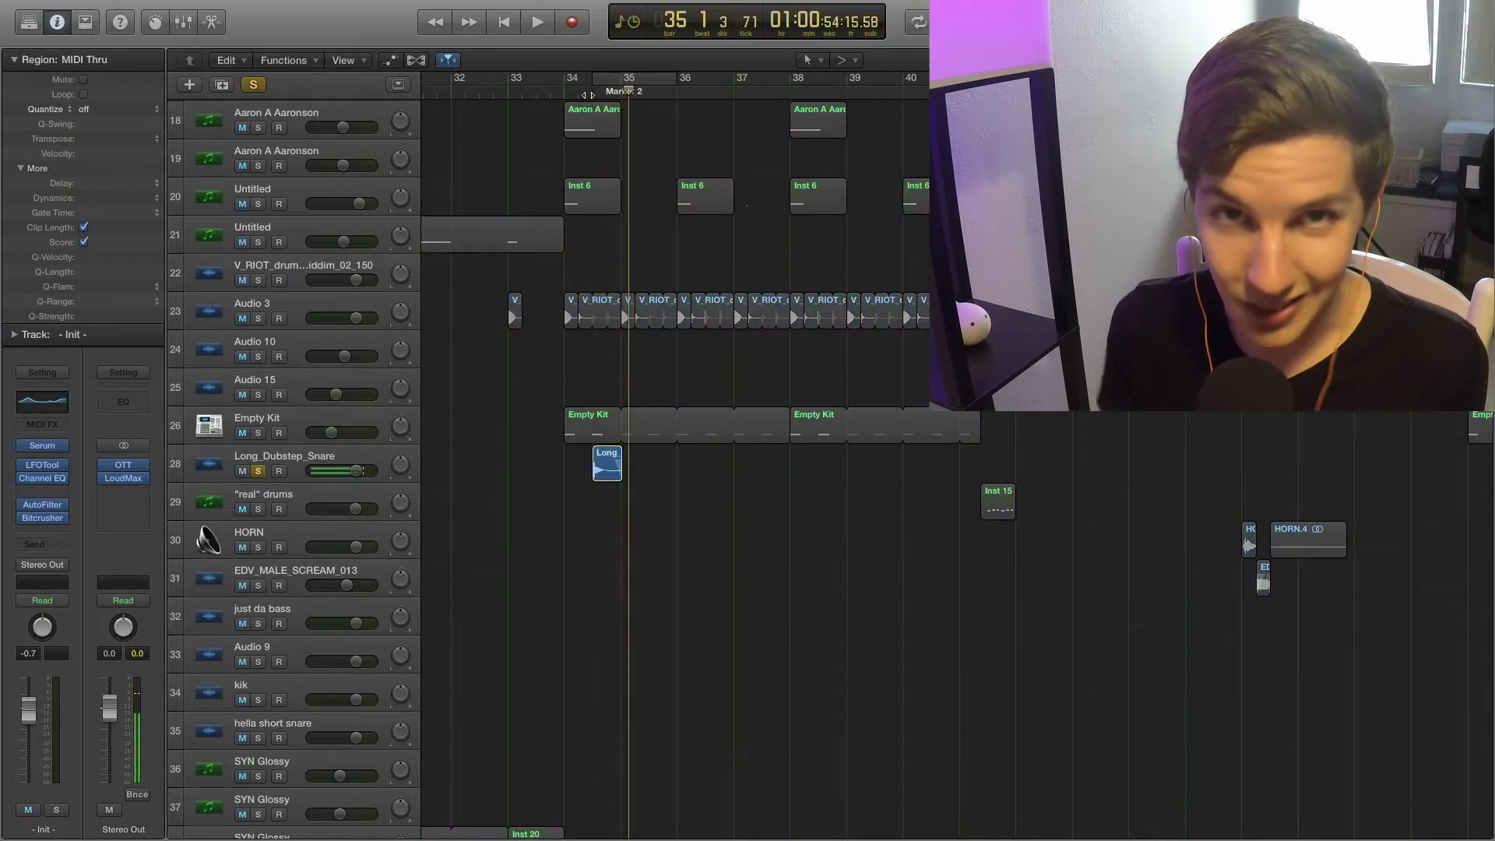
Step: Mute the Long_Dubstep_Snare track and take it out of solo
key(ctrl+m)
key(ctrl+s)
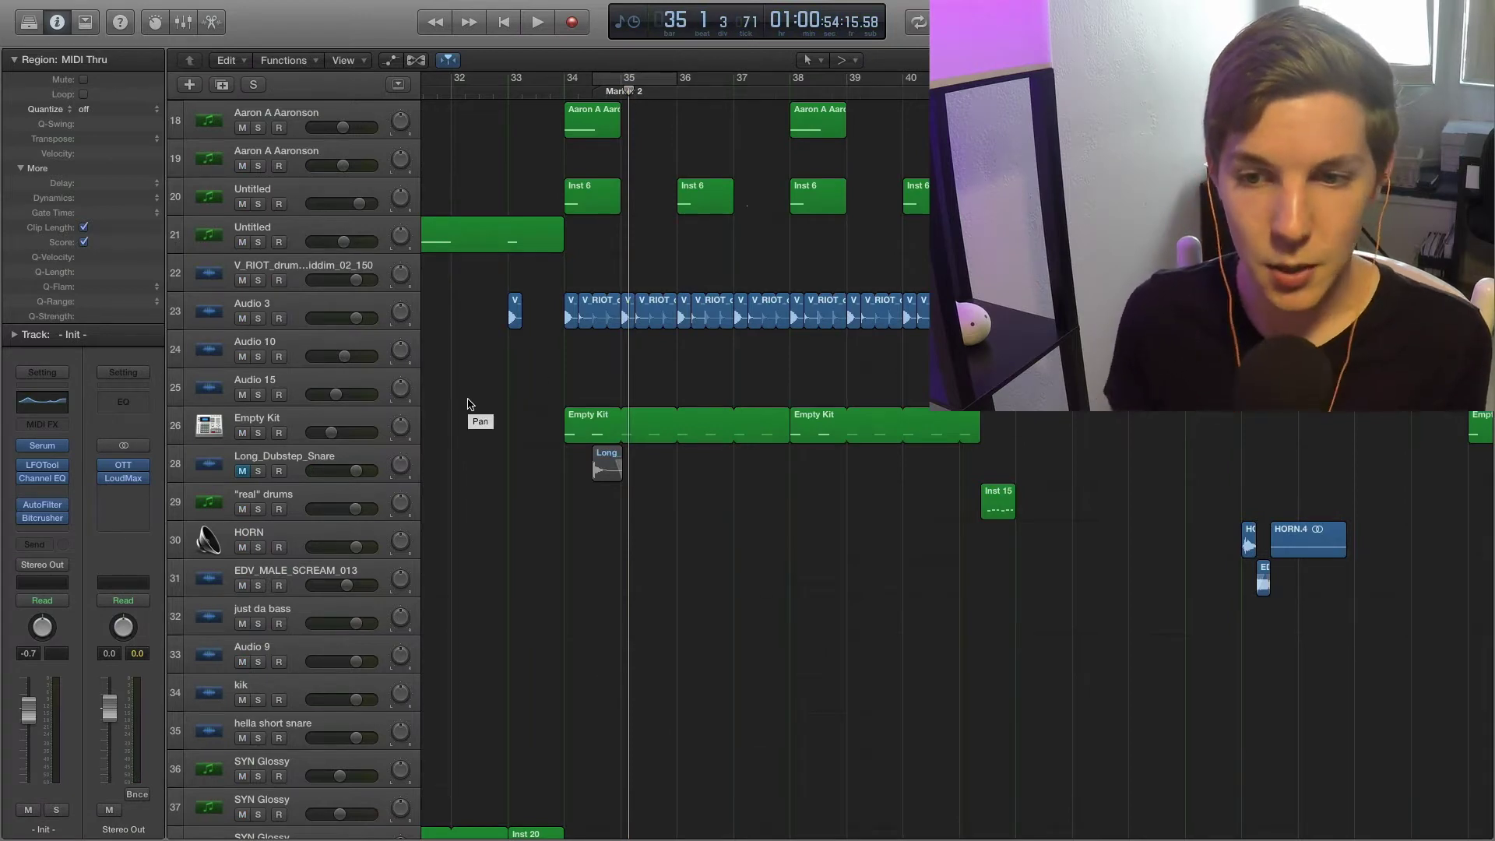
scroll(674, 271, left, 1)
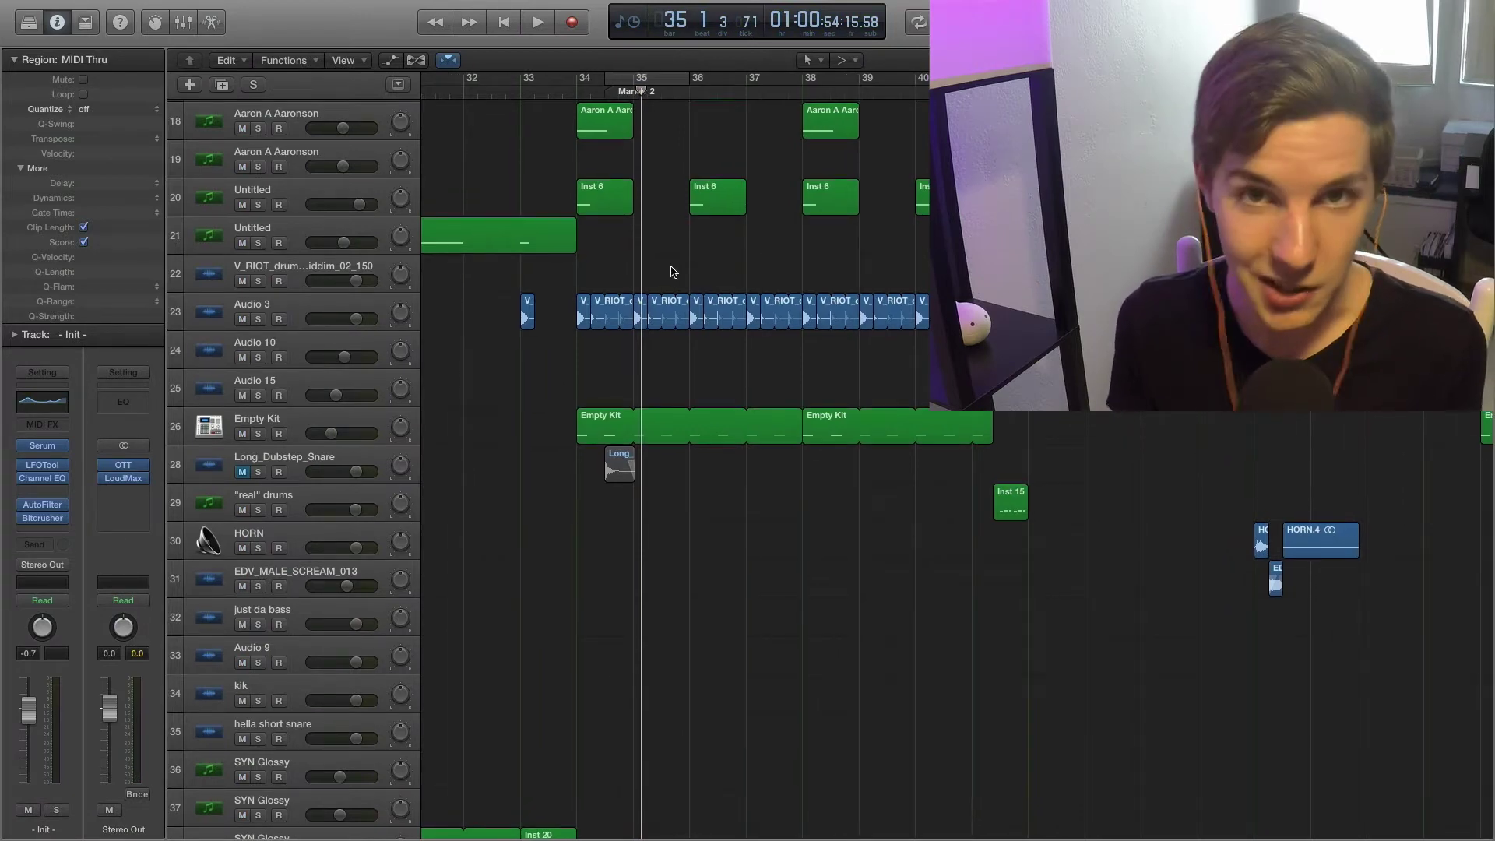
Step: Solo Audio 3 and Empty Kit and play the two drum tracks together from bar 34
click(575, 90)
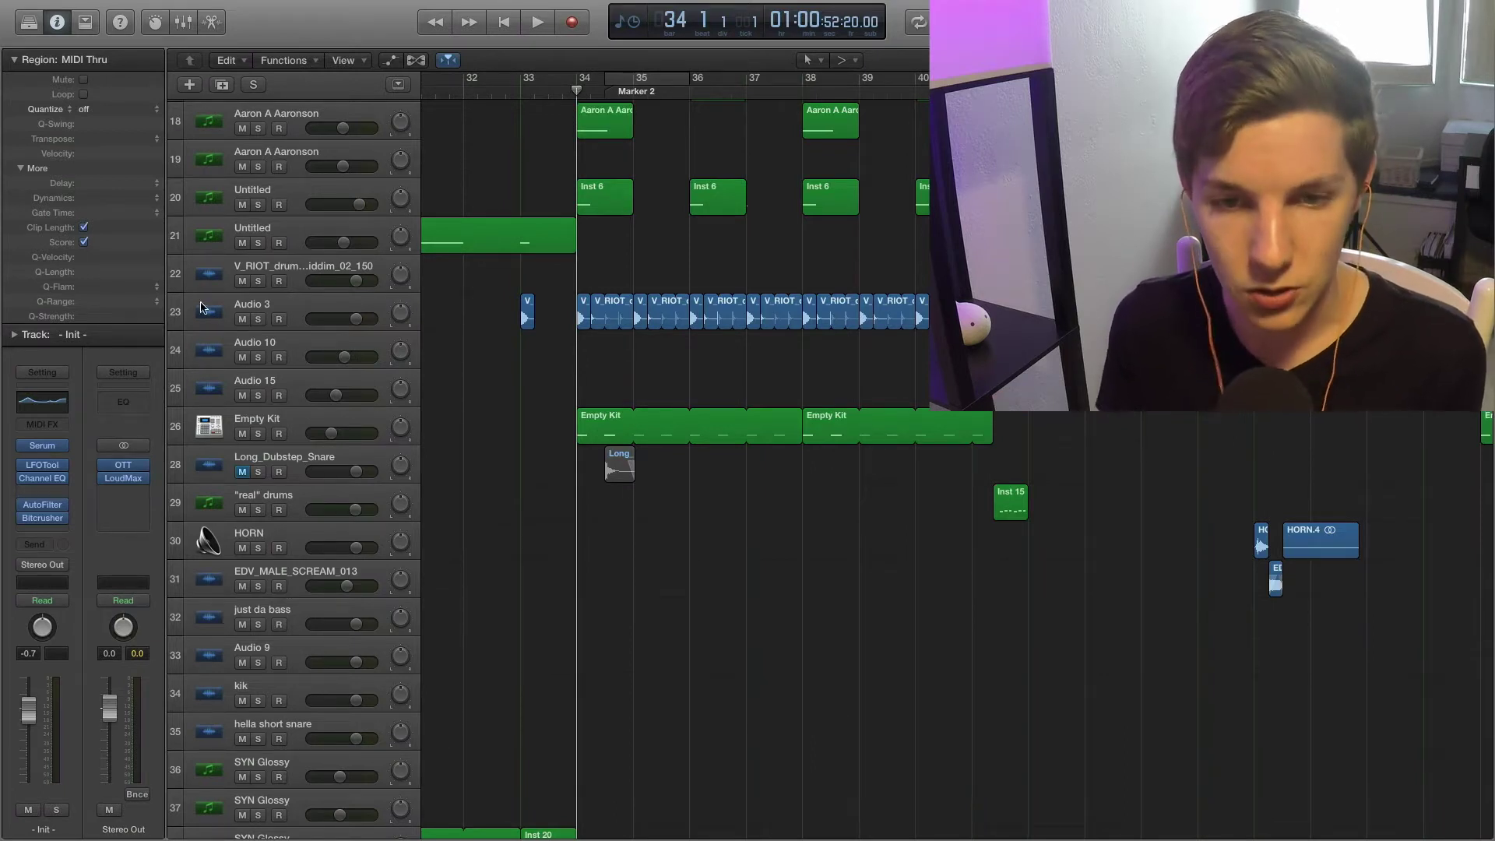
click(258, 320)
click(258, 434)
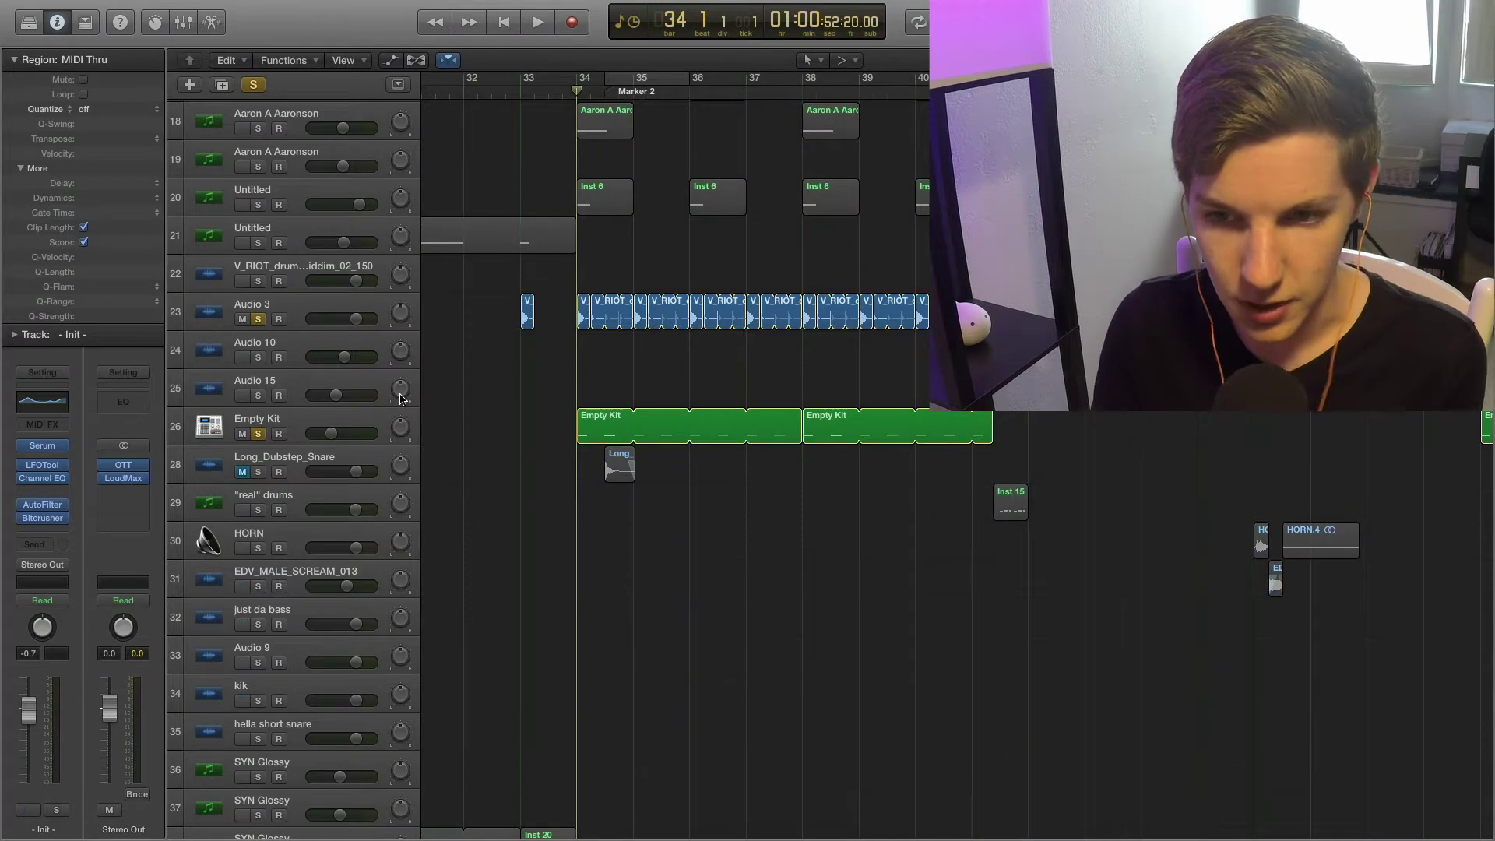
key(space)
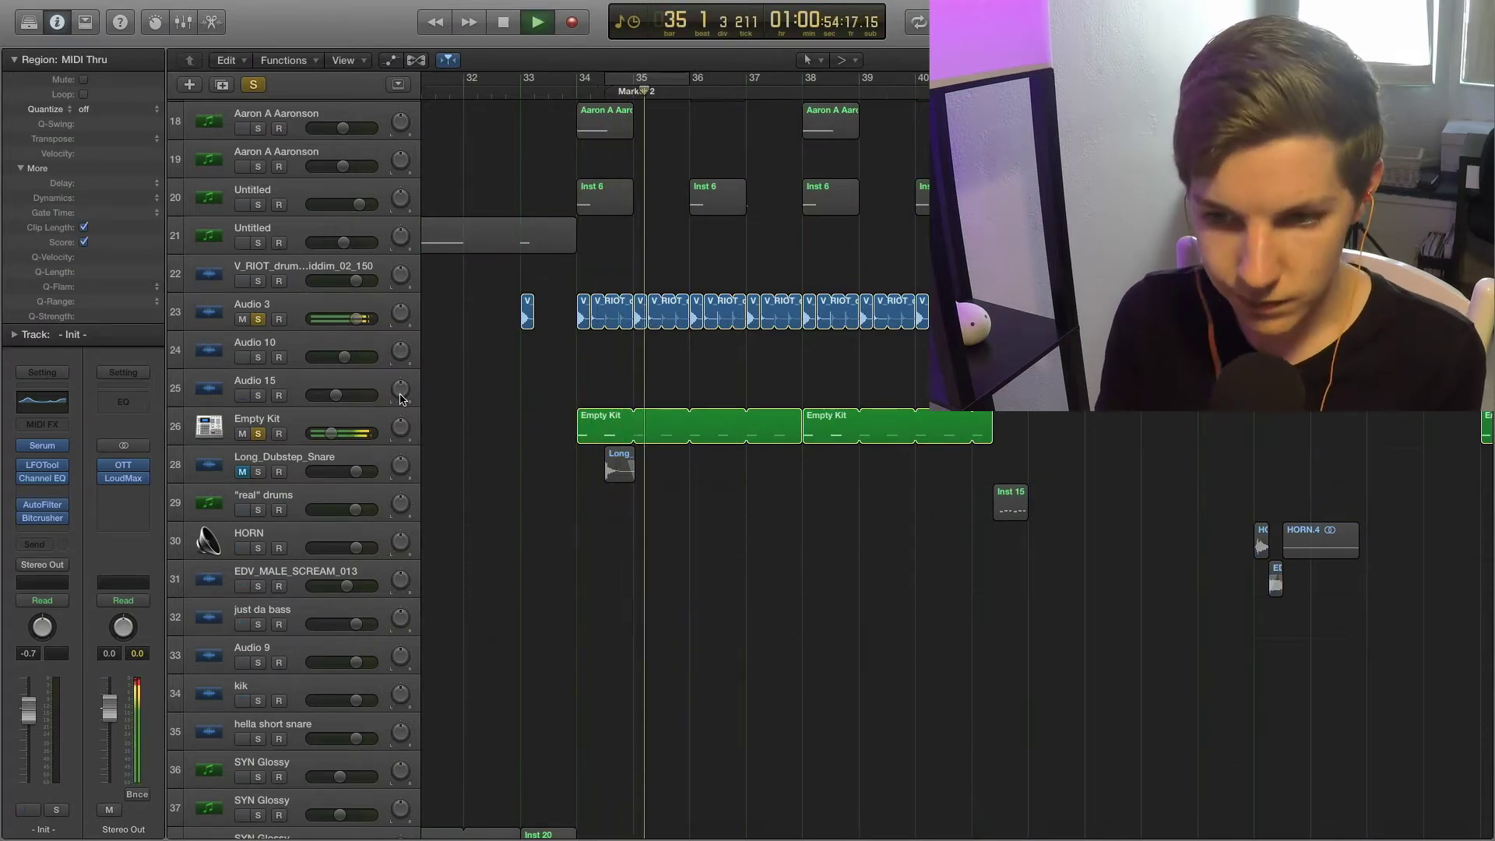
key(space)
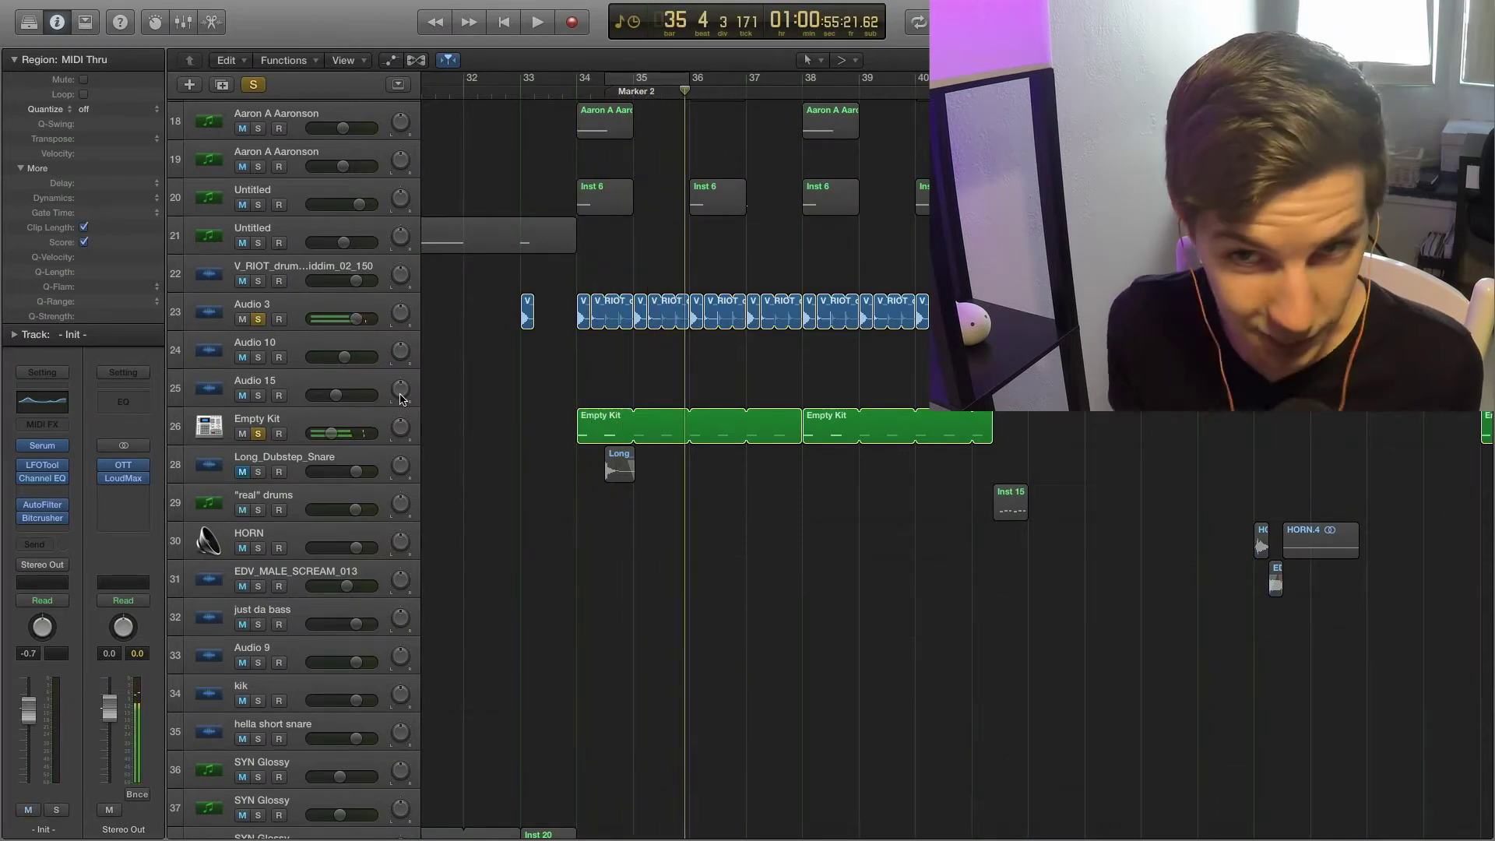
Step: Clear all solos, solo track 20 with the Inst 6 regions, and play it from bar 34
click(253, 84)
click(578, 87)
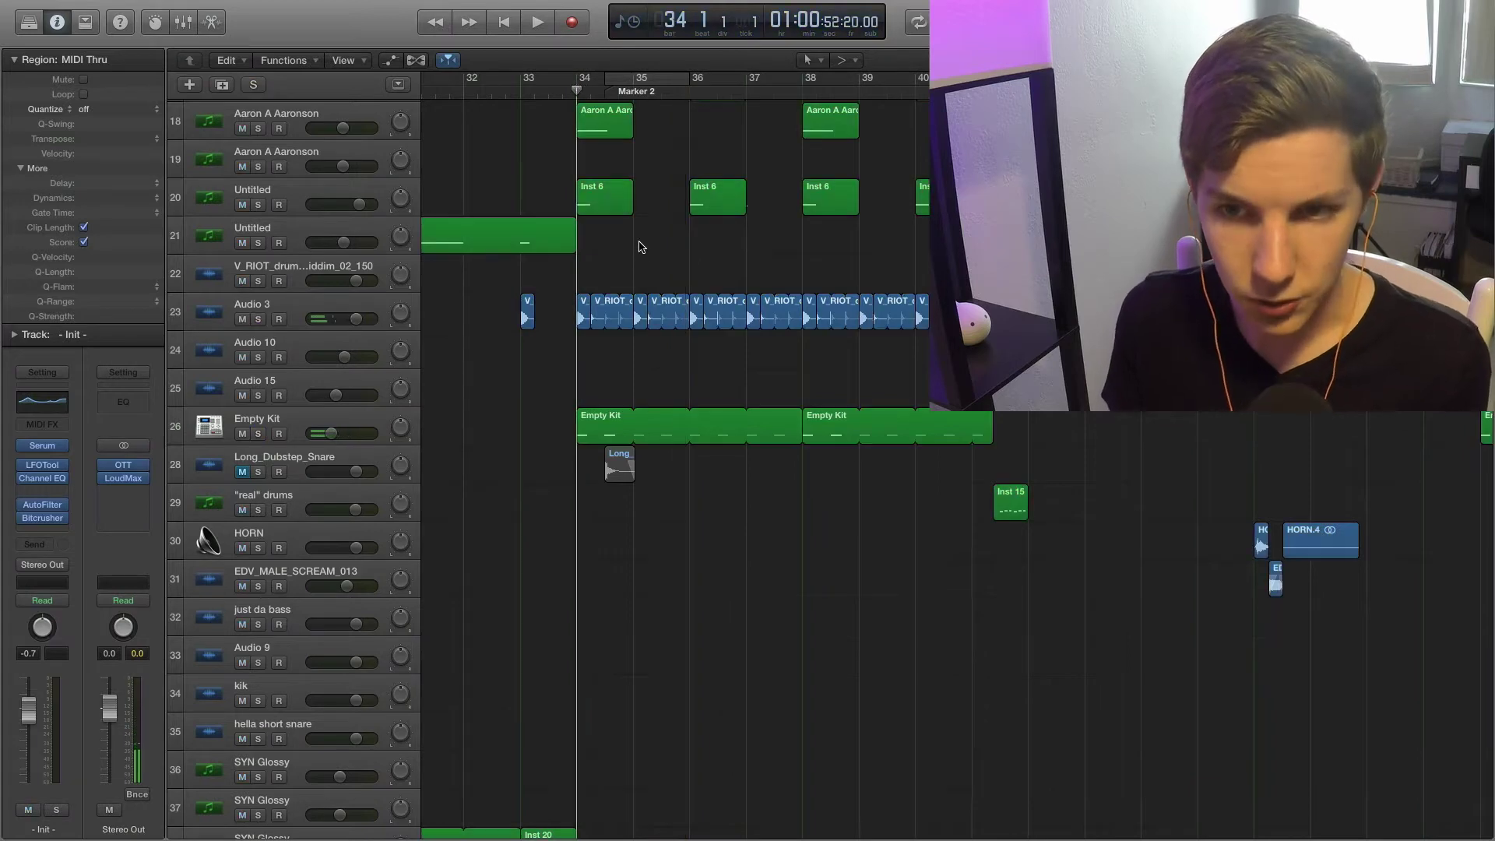
scroll(639, 255, up, 4)
scroll(638, 255, up, 2)
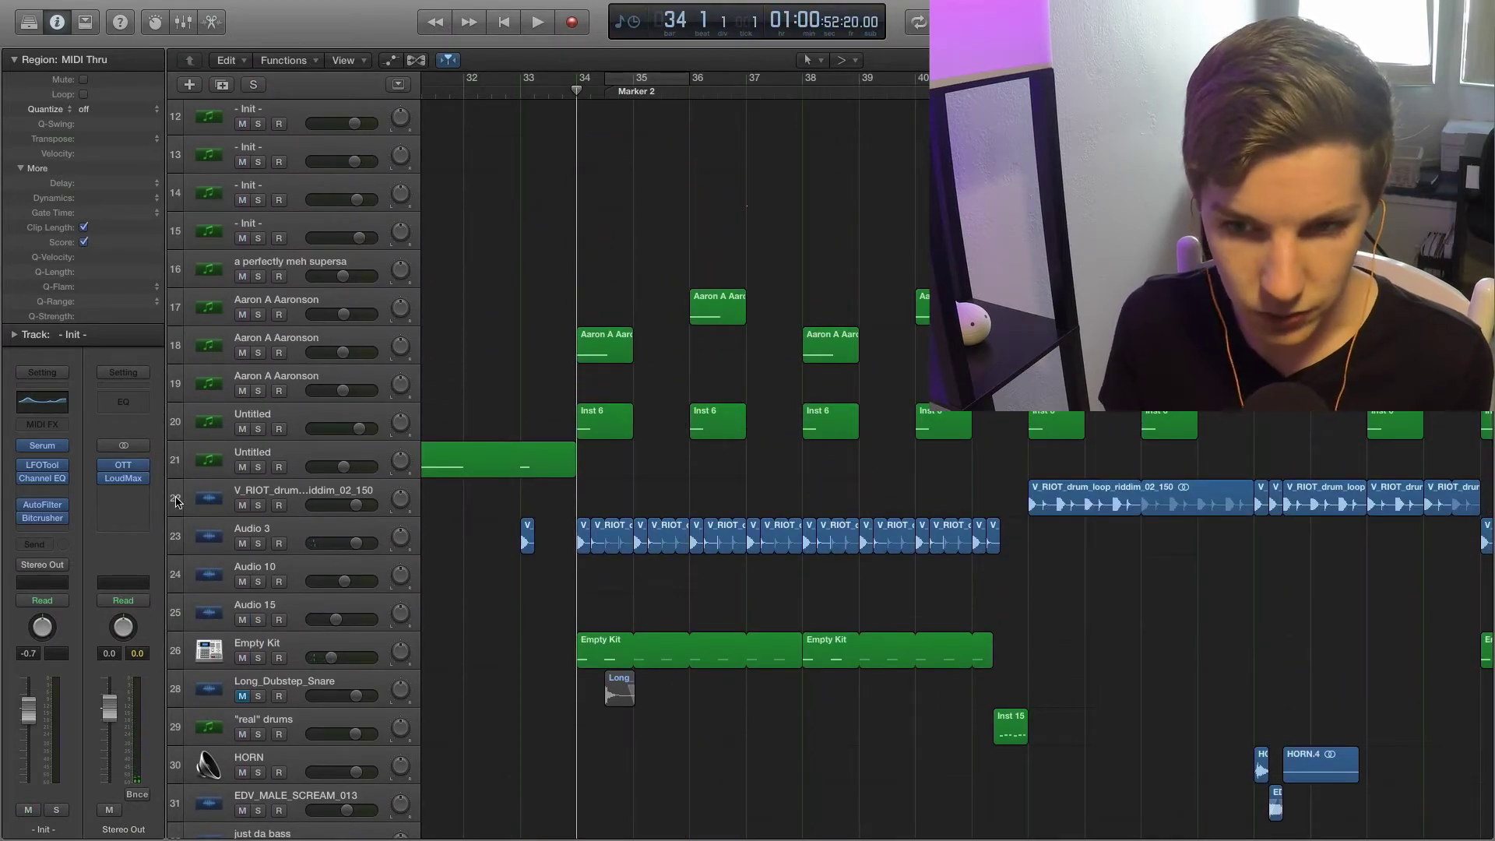
click(259, 429)
key(space)
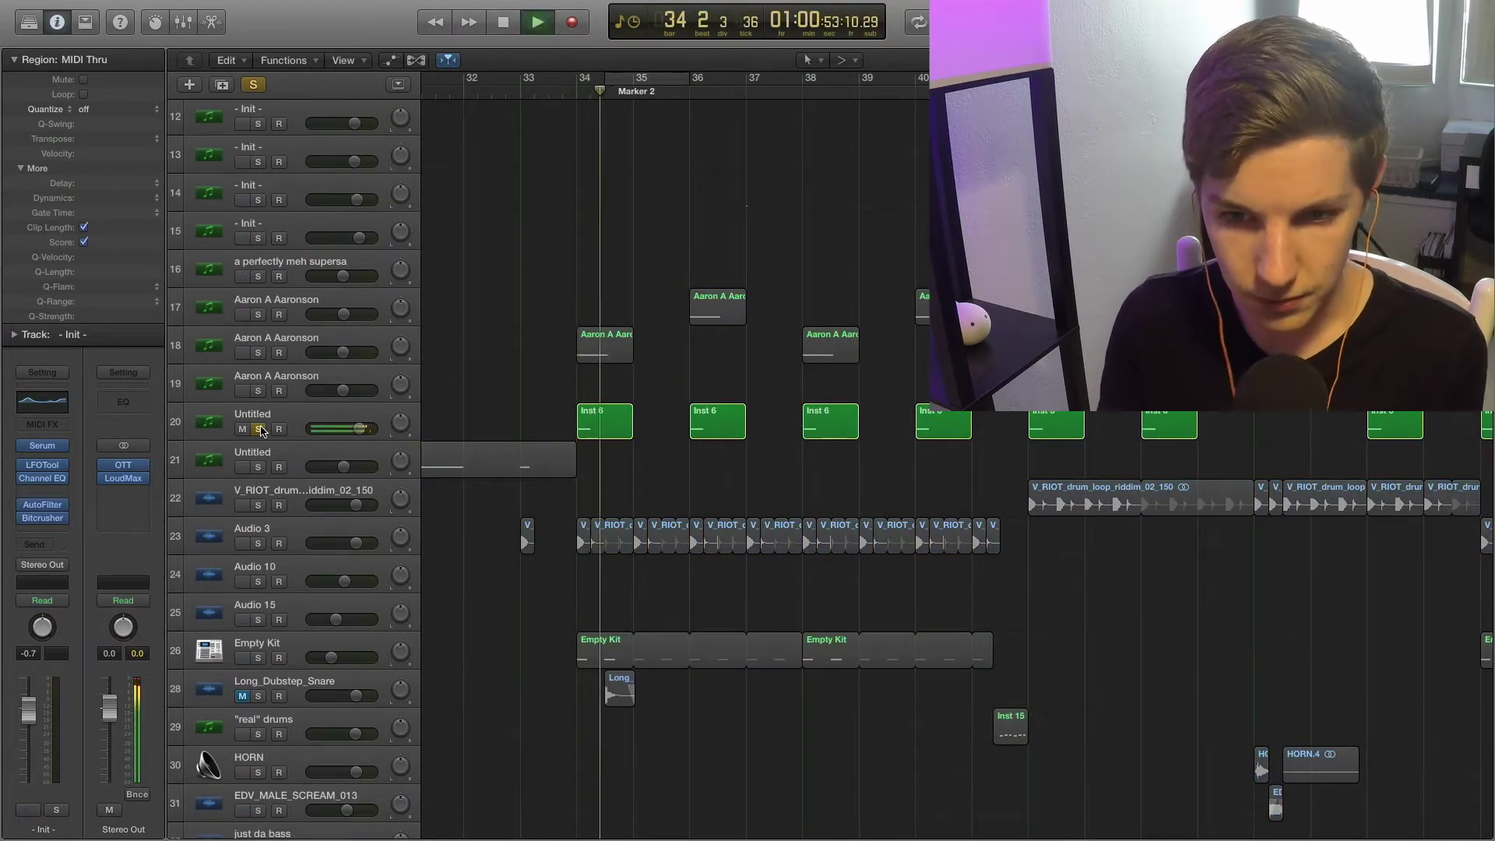
click(284, 419)
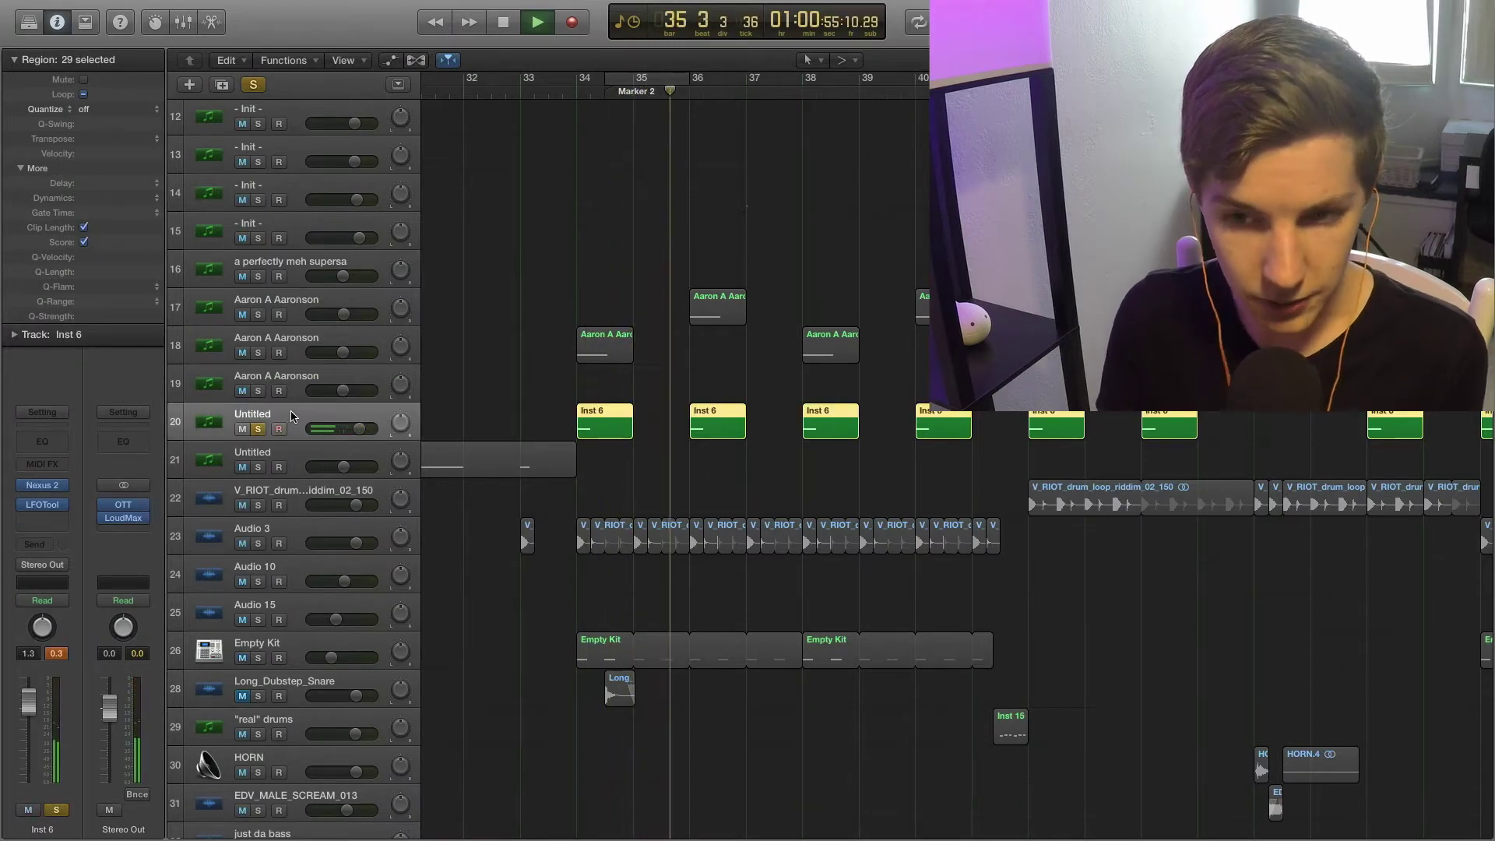
Step: Add track 18 to the soloed tracks and play it layered with track 20 from bar 34
click(260, 355)
key(space)
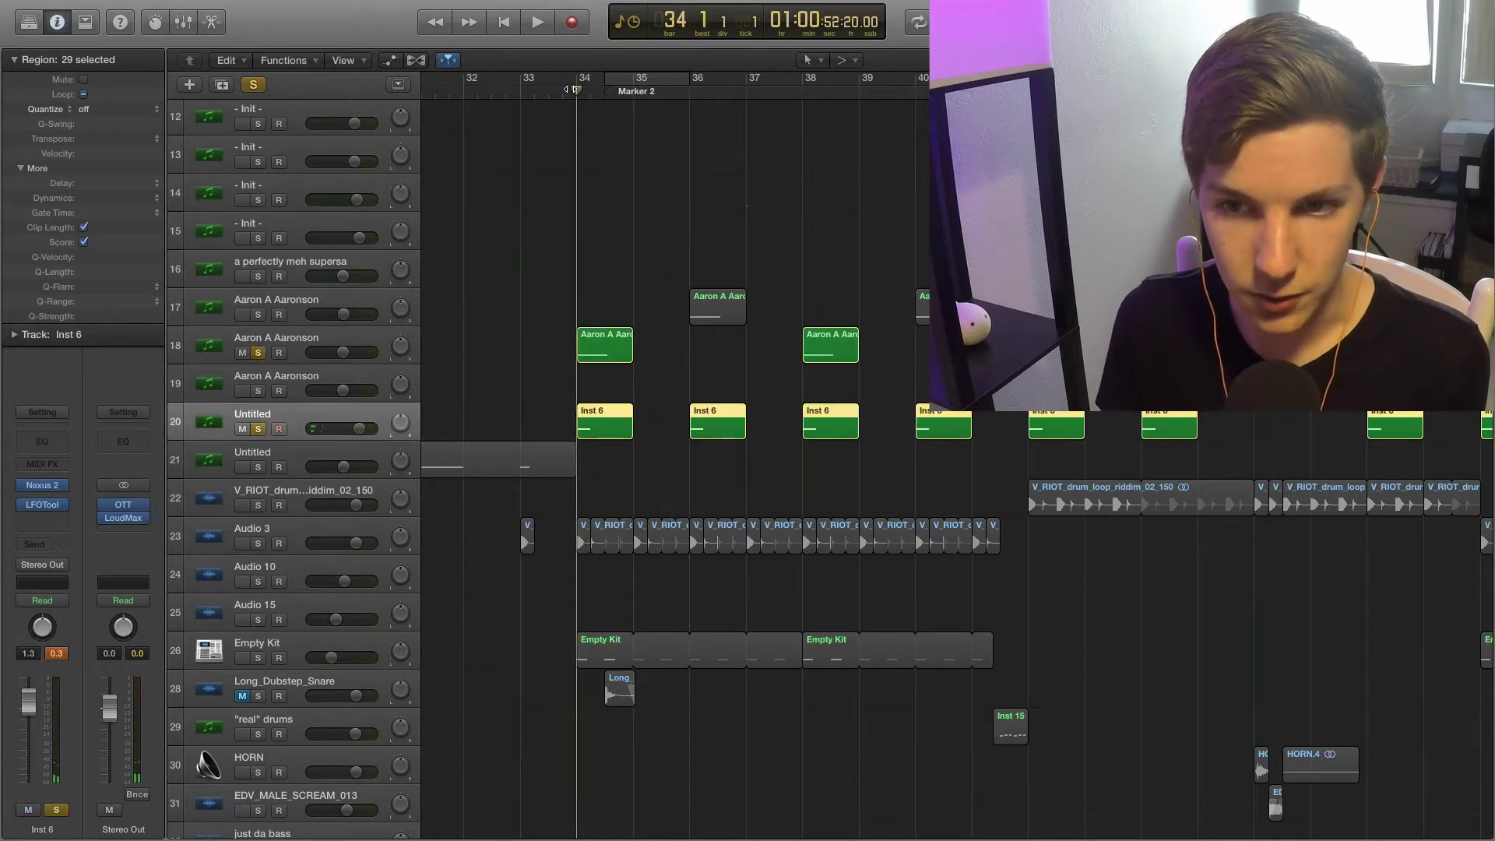
key(space)
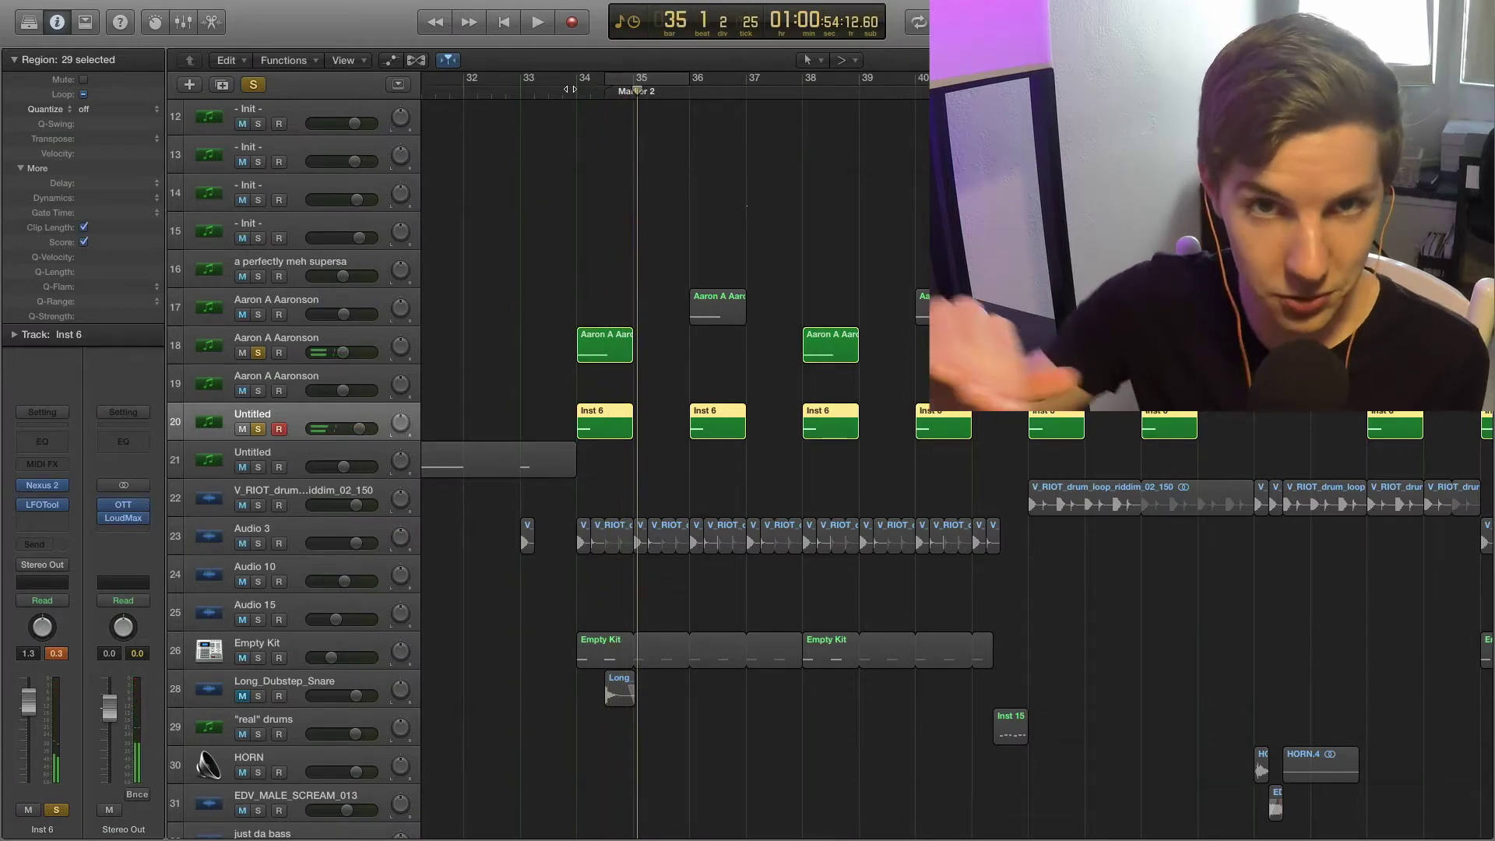
Step: Take track 20 out of solo and listen to track 18 without it from bar 34
click(259, 430)
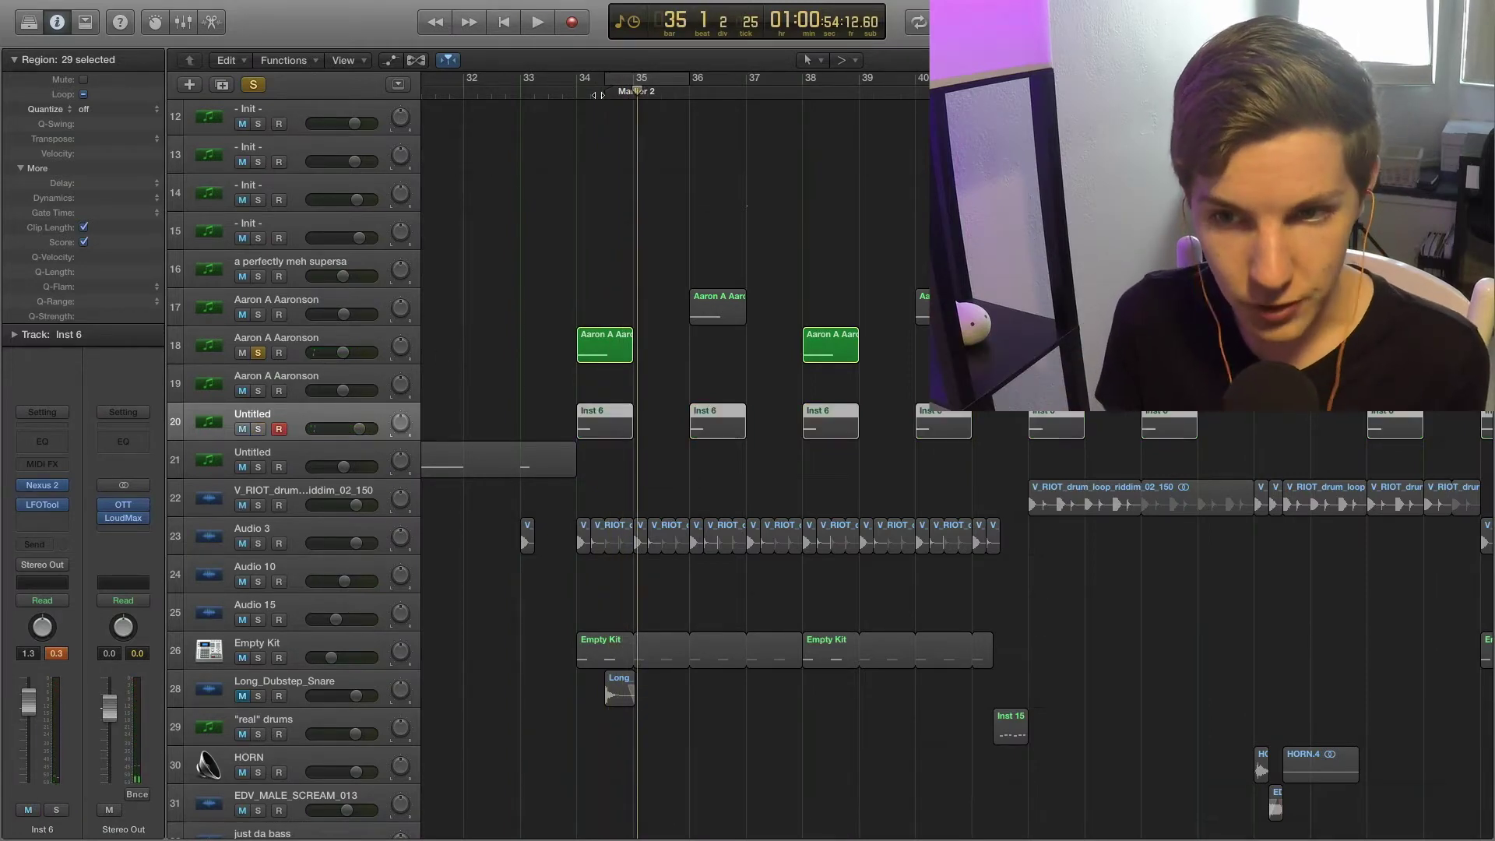
click(576, 92)
key(space)
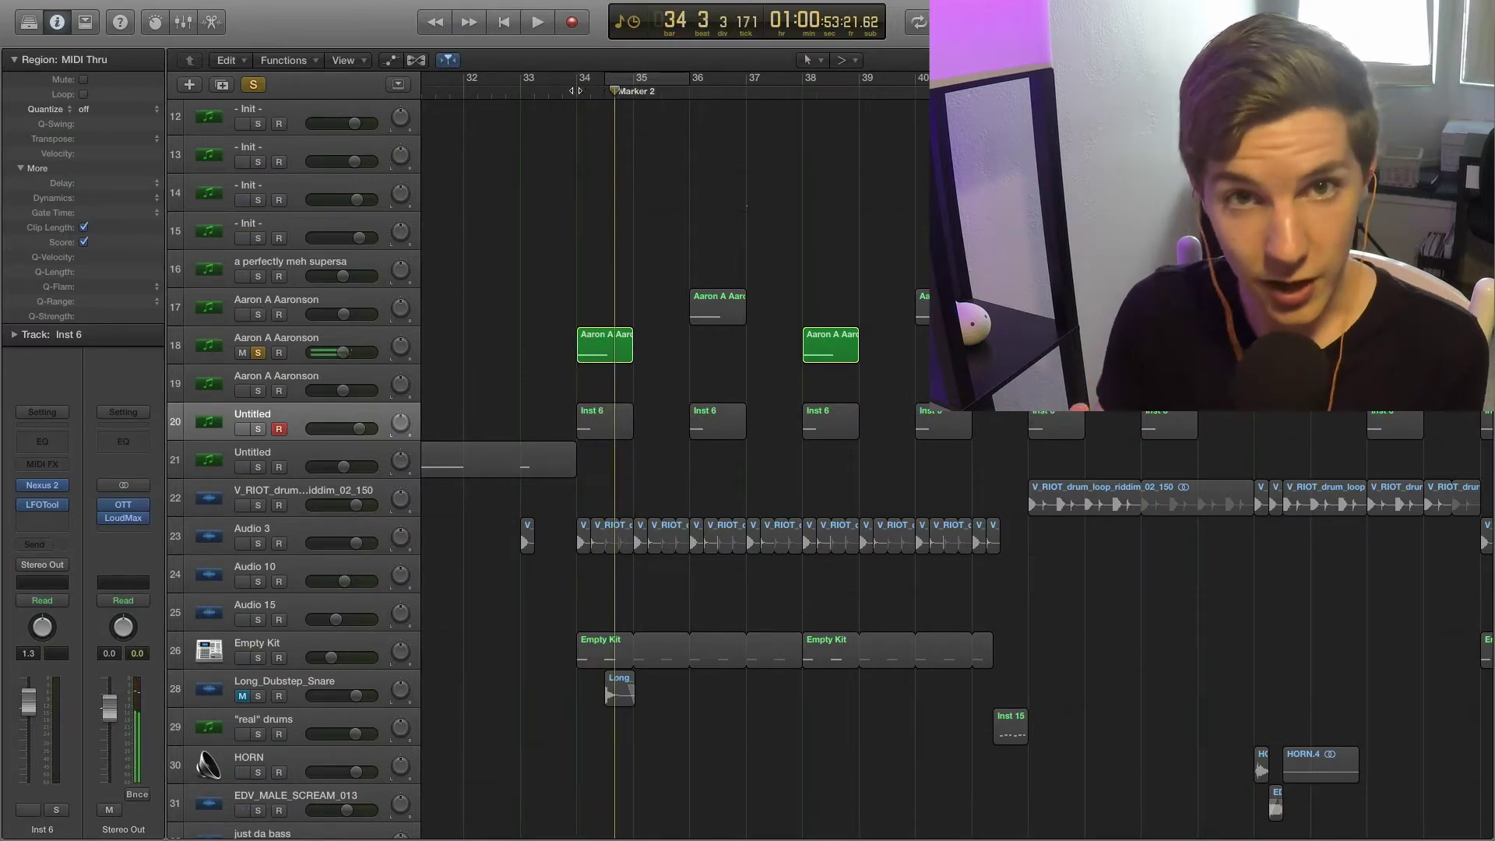
Step: Select track 18 and play it from bar 34 as the only soloed track
click(259, 430)
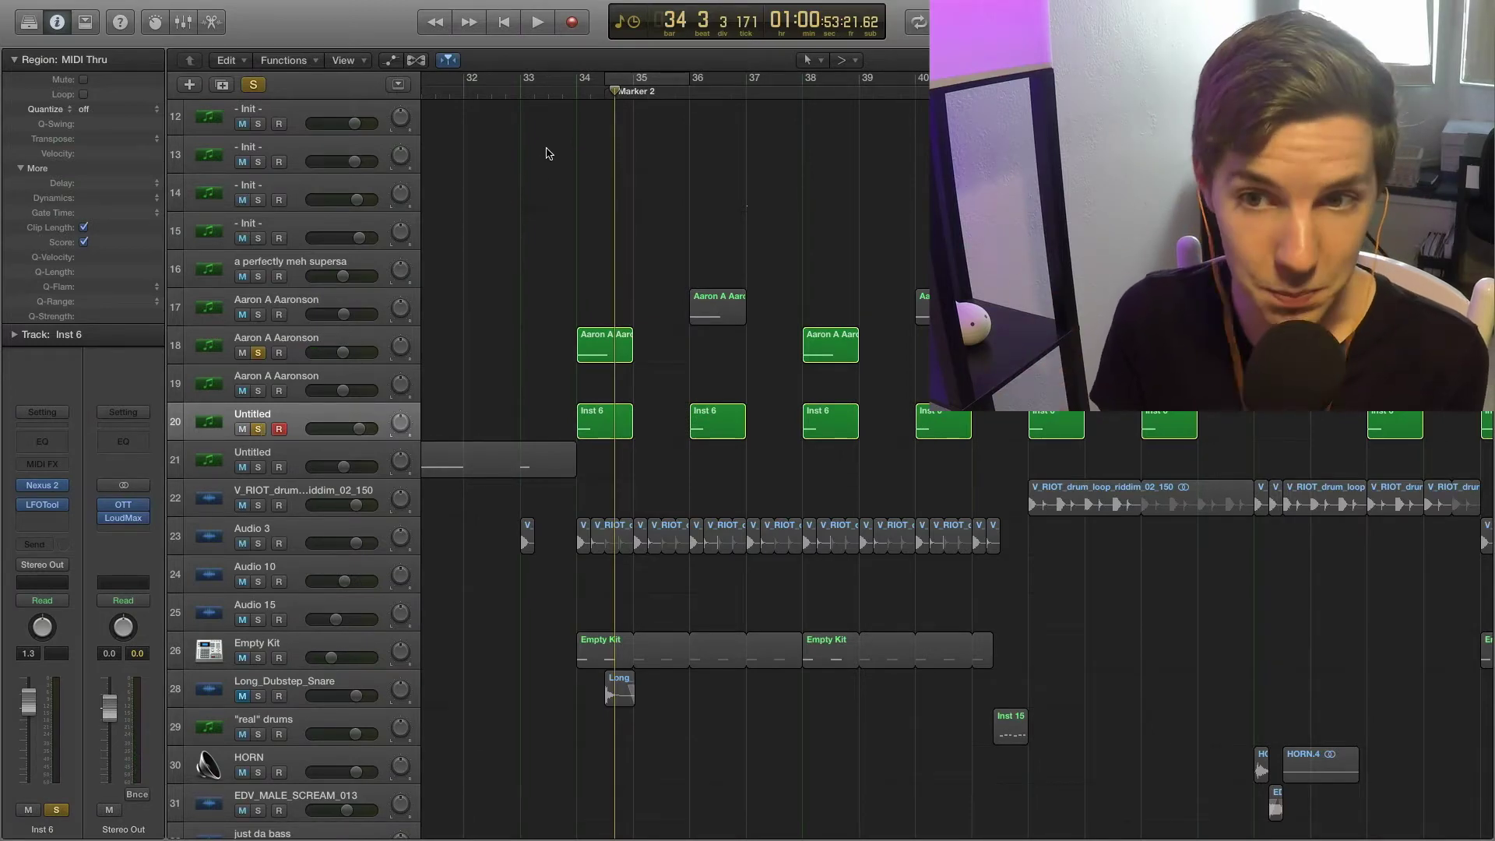
click(580, 99)
click(507, 364)
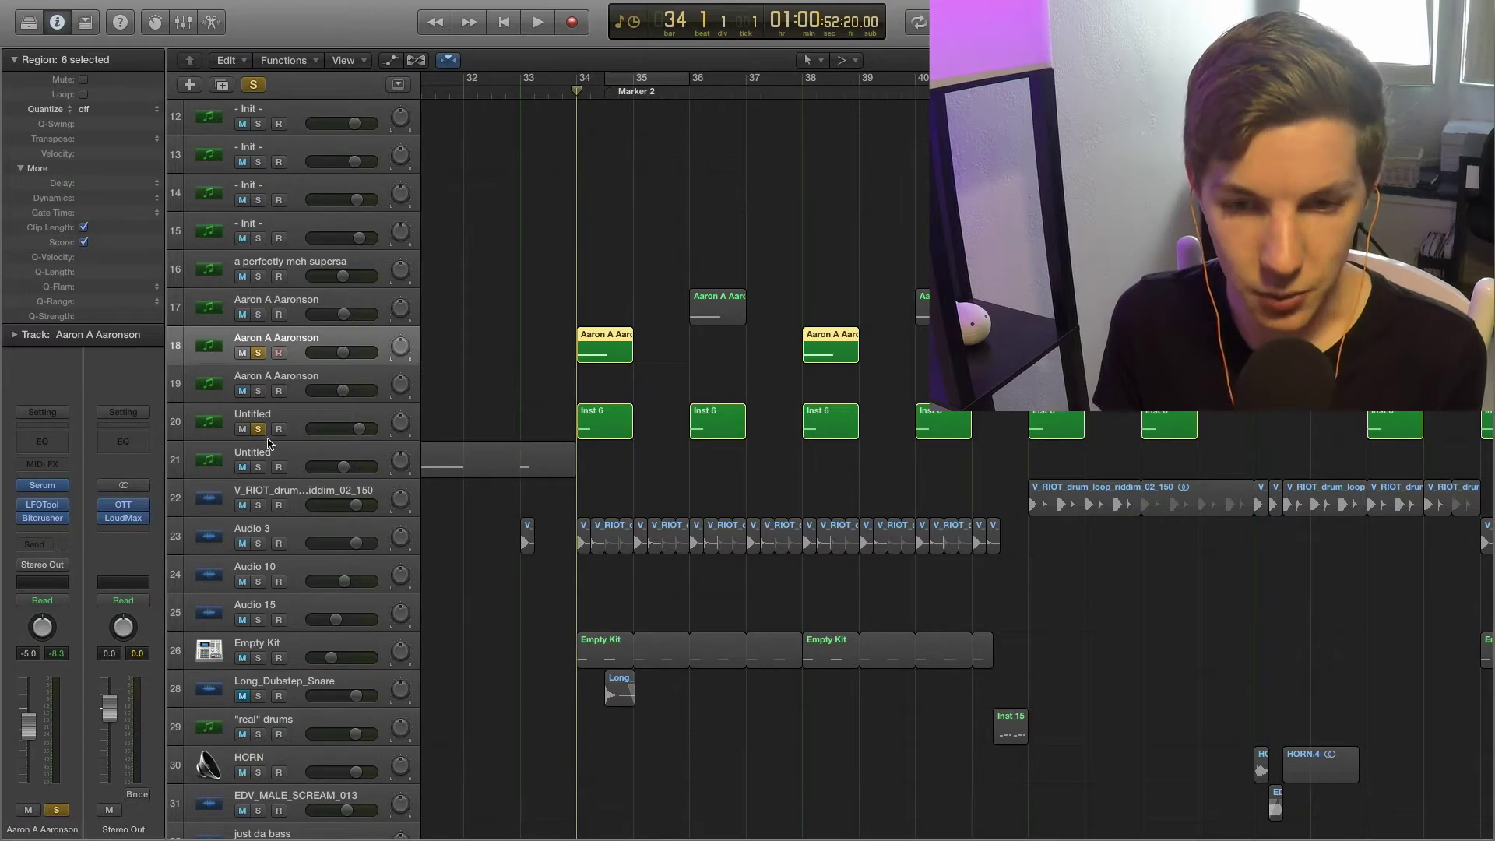
key(space)
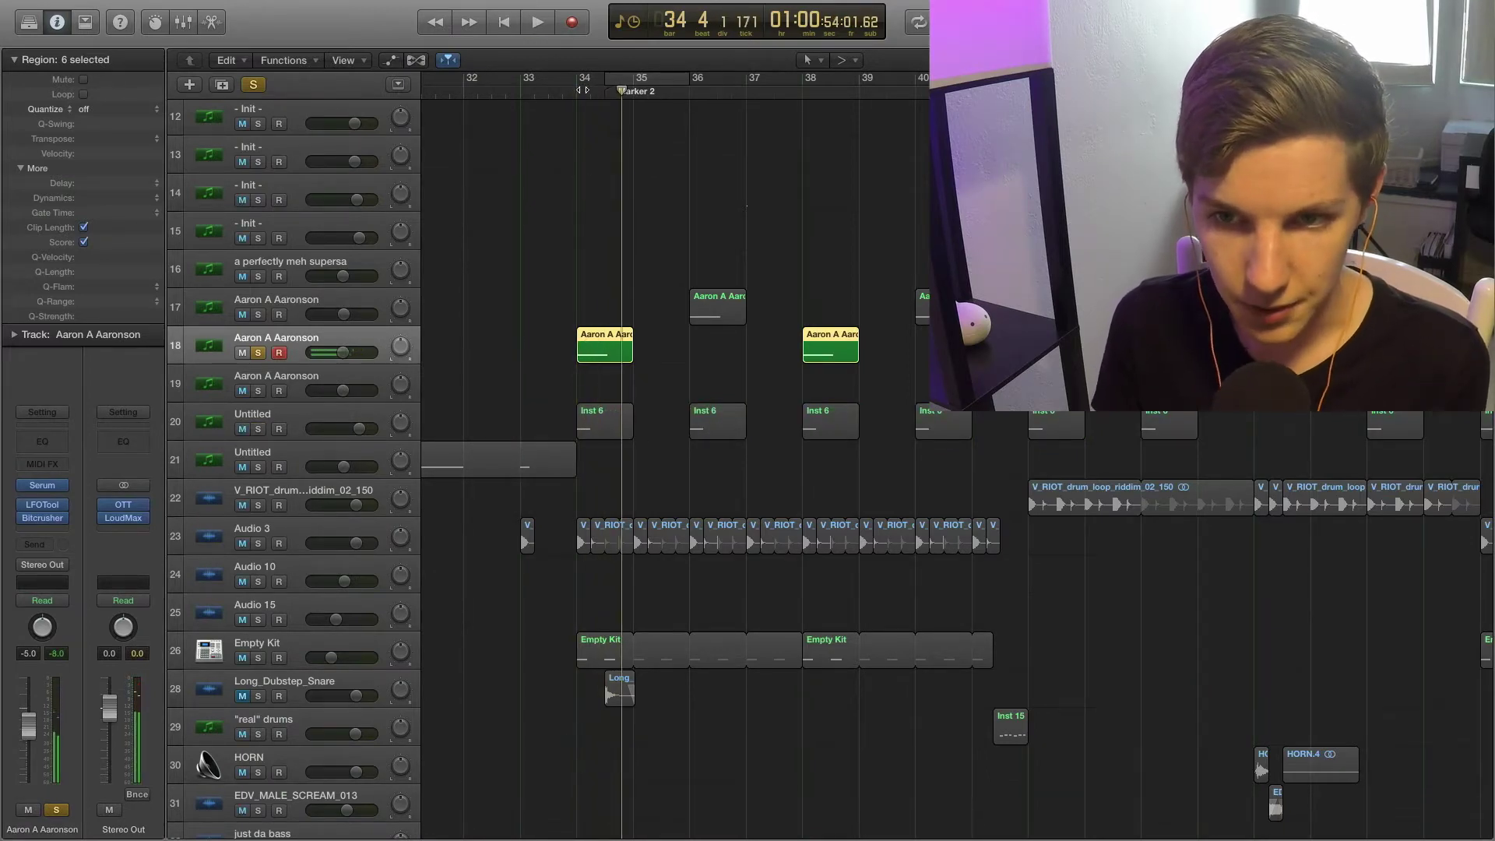
key(space)
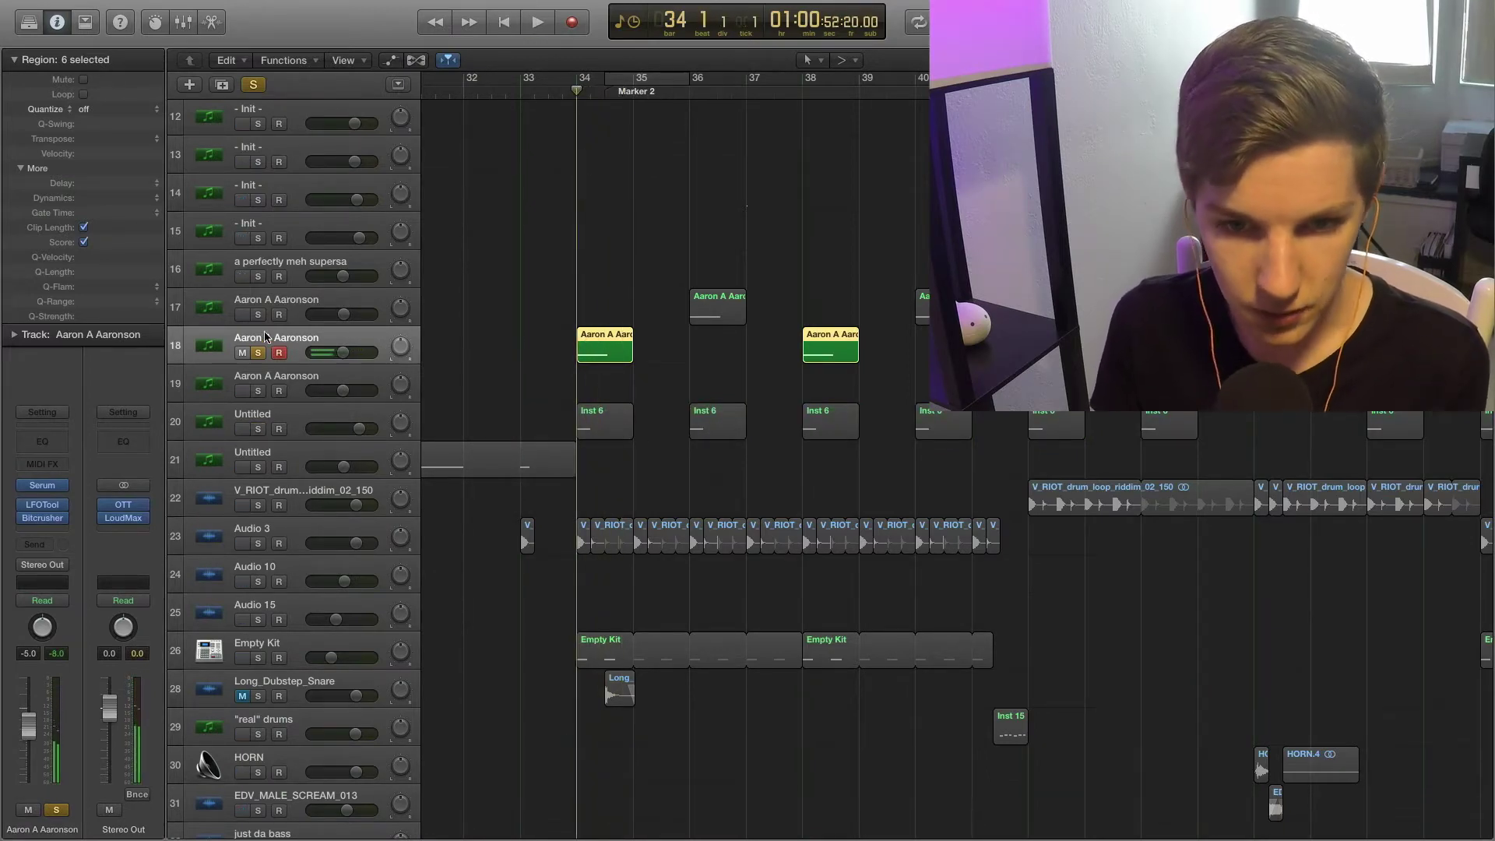
Step: Open Serum on track 18 and switch off oscillator B, the filter and the sub oscillator, leaving only oscillator A on
click(42, 485)
click(484, 256)
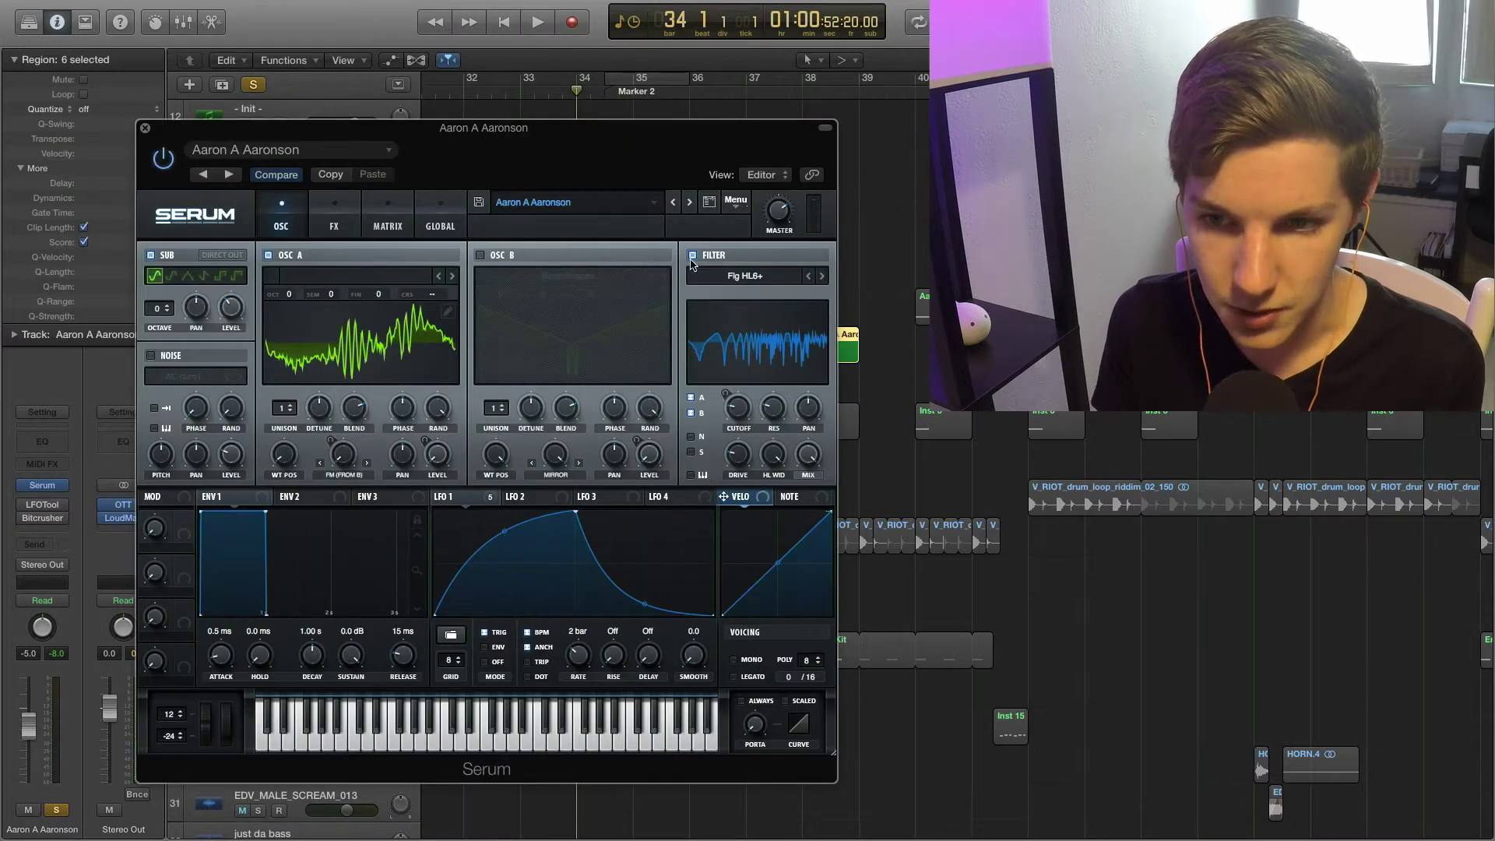
click(152, 255)
click(334, 220)
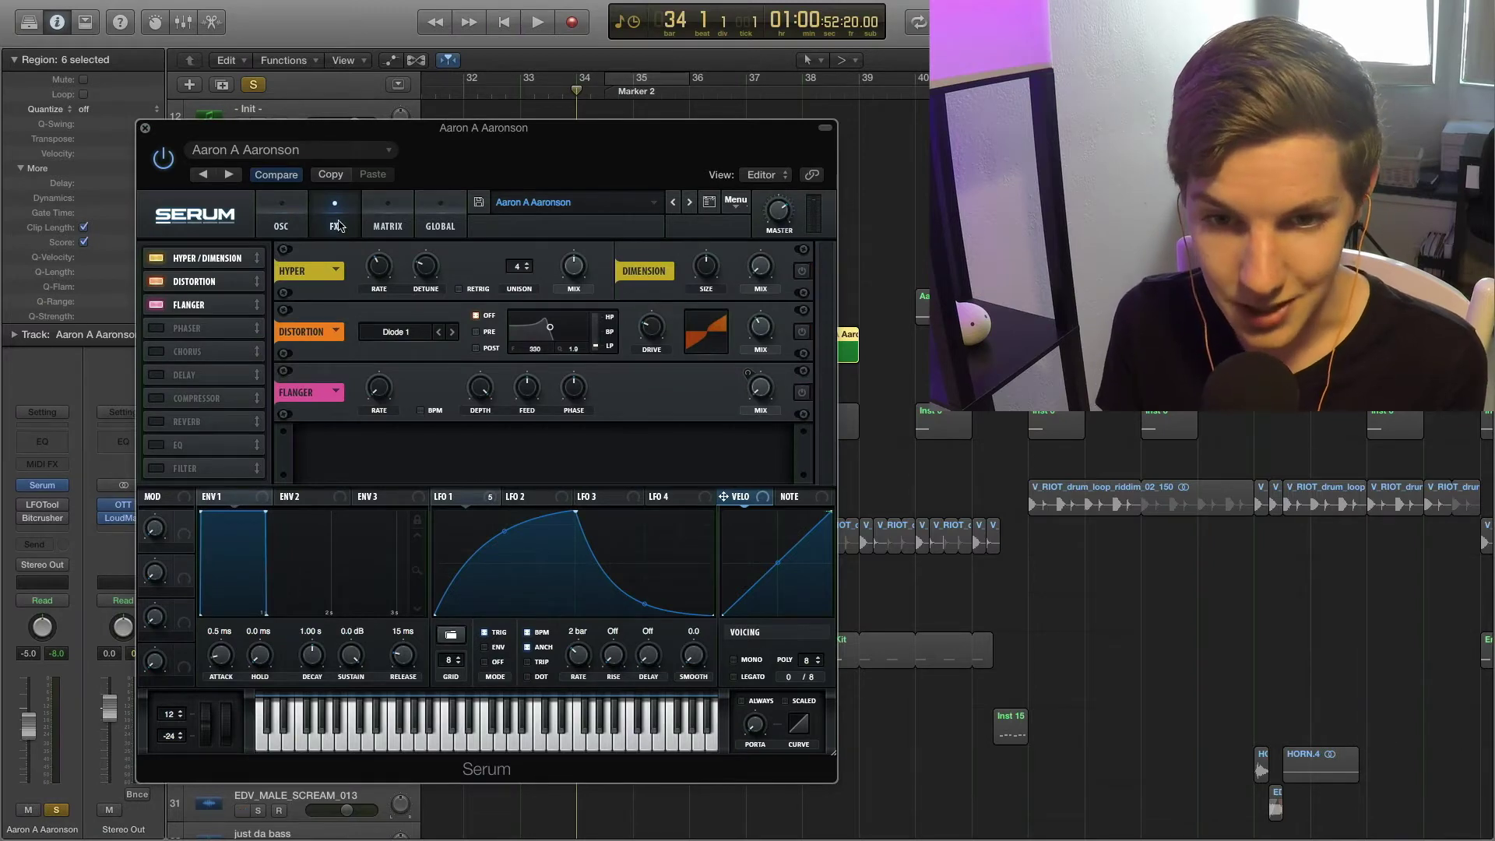
click(282, 220)
Step: Move the Serum window clear of bar 34 and play track 18 with only oscillator A
drag(554, 166, 1058, 173)
key(space)
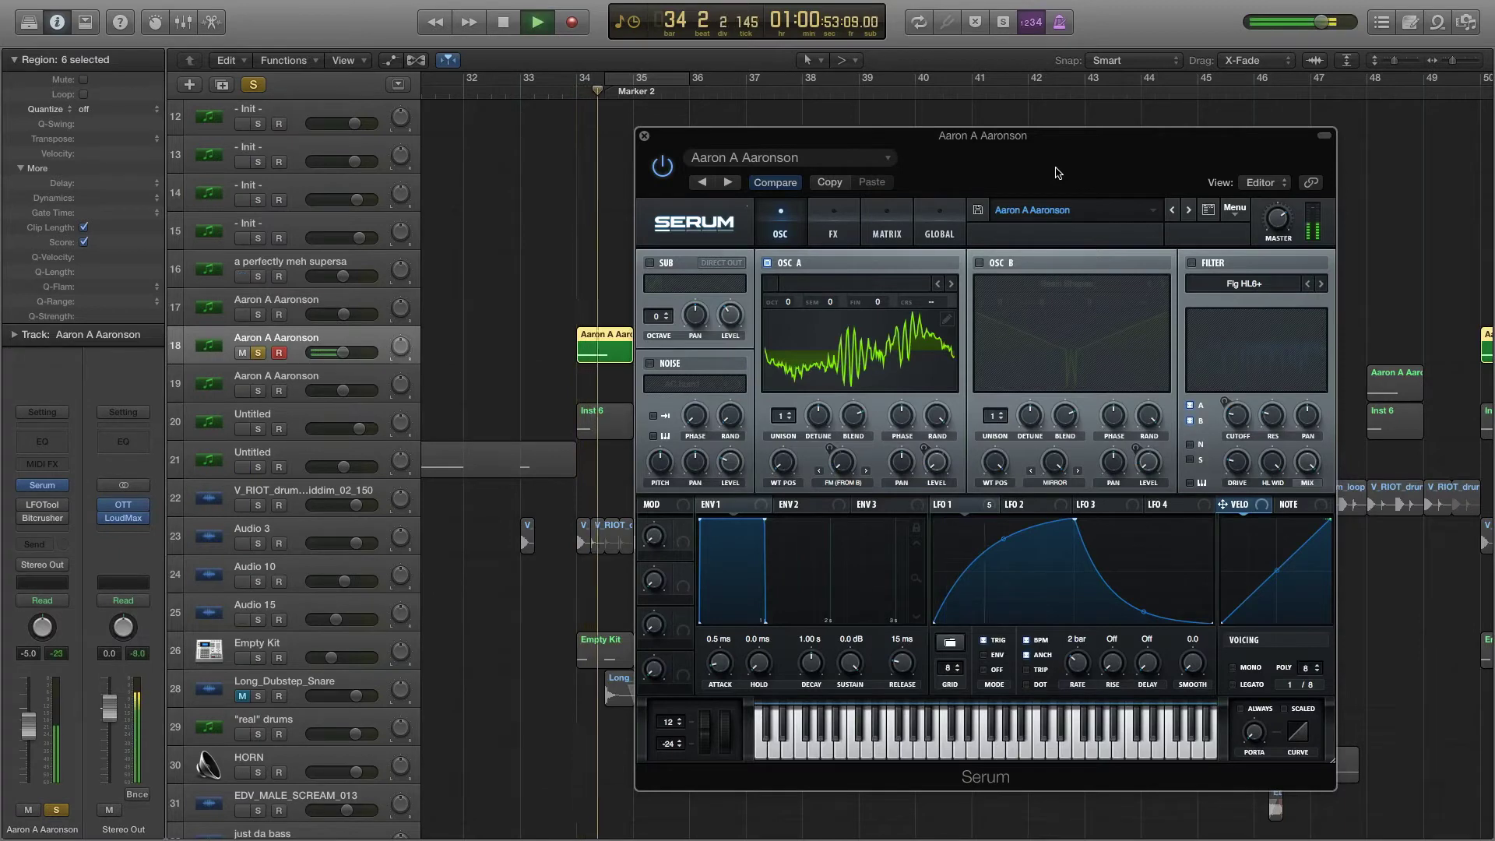
key(space)
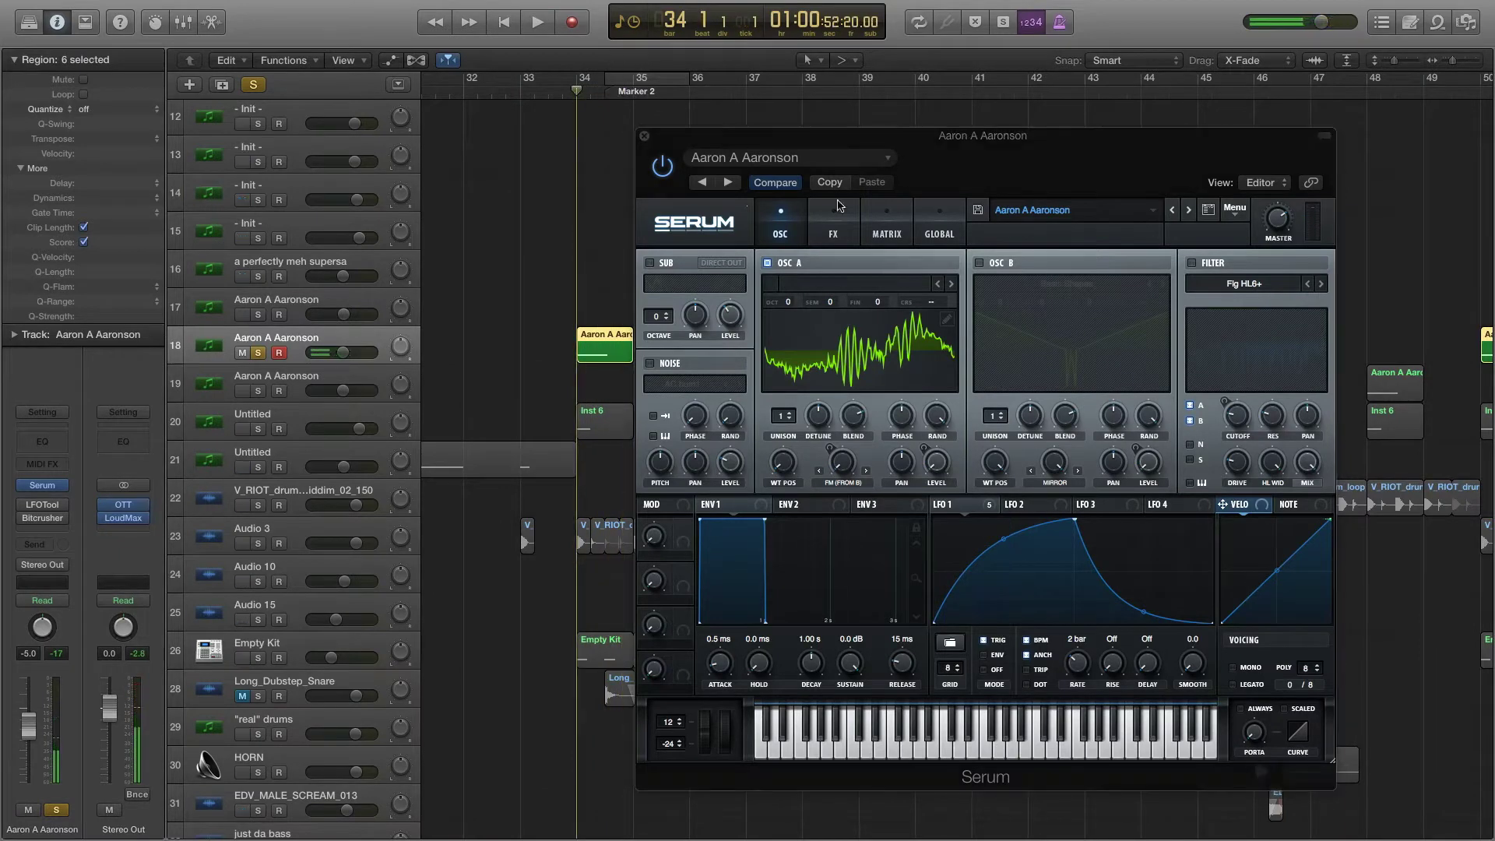
Step: Turn Serum's sub oscillator back on and play the sound from bar 34
click(650, 263)
key(space)
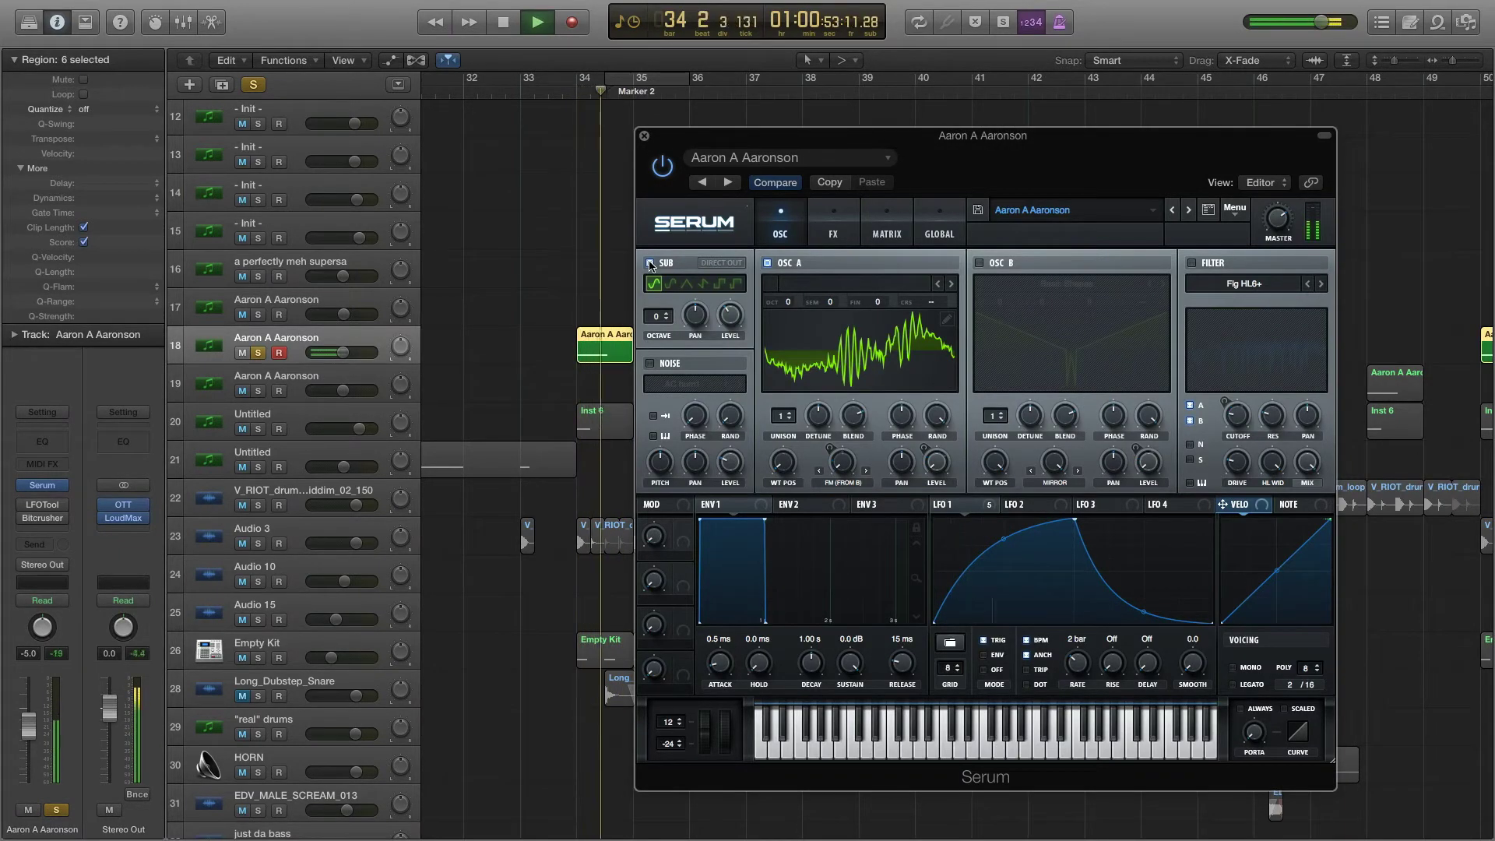
key(space)
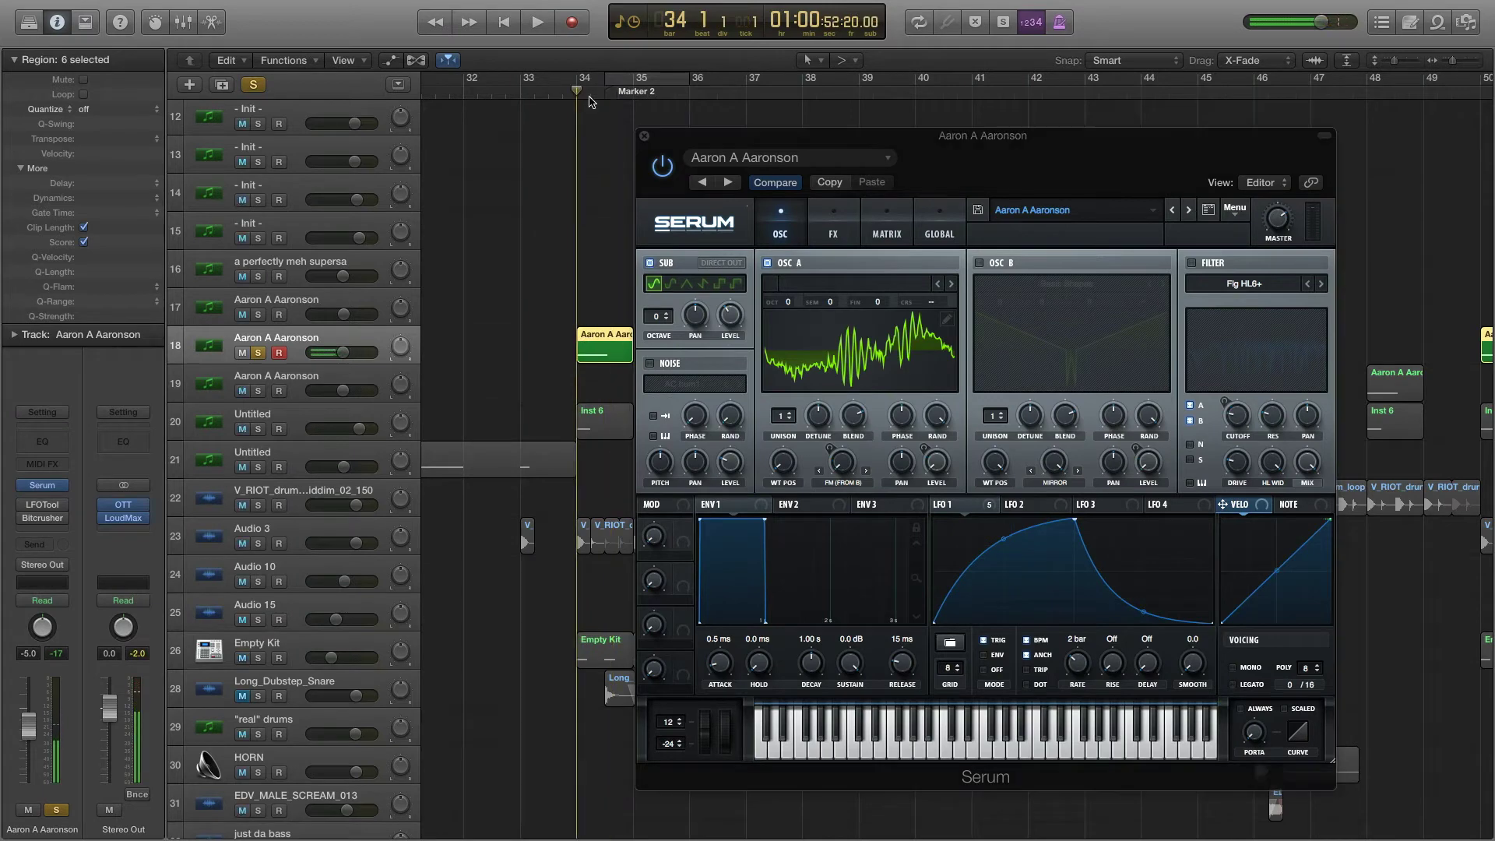
Step: Turn on Serum's oscillator B with Basic Shapes and play the sound repeatedly from bar 34
click(978, 264)
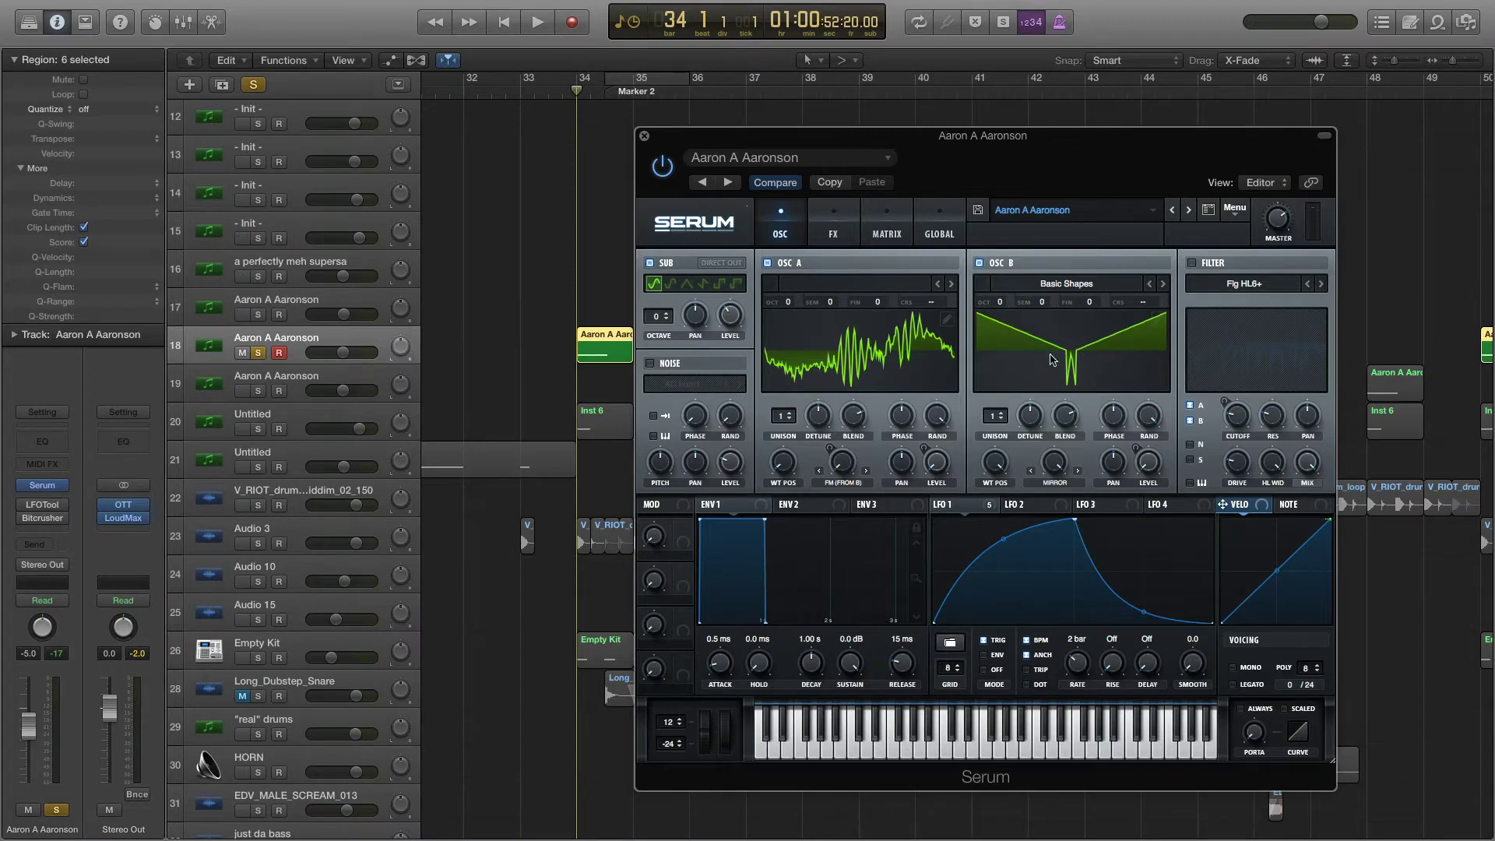
key(space)
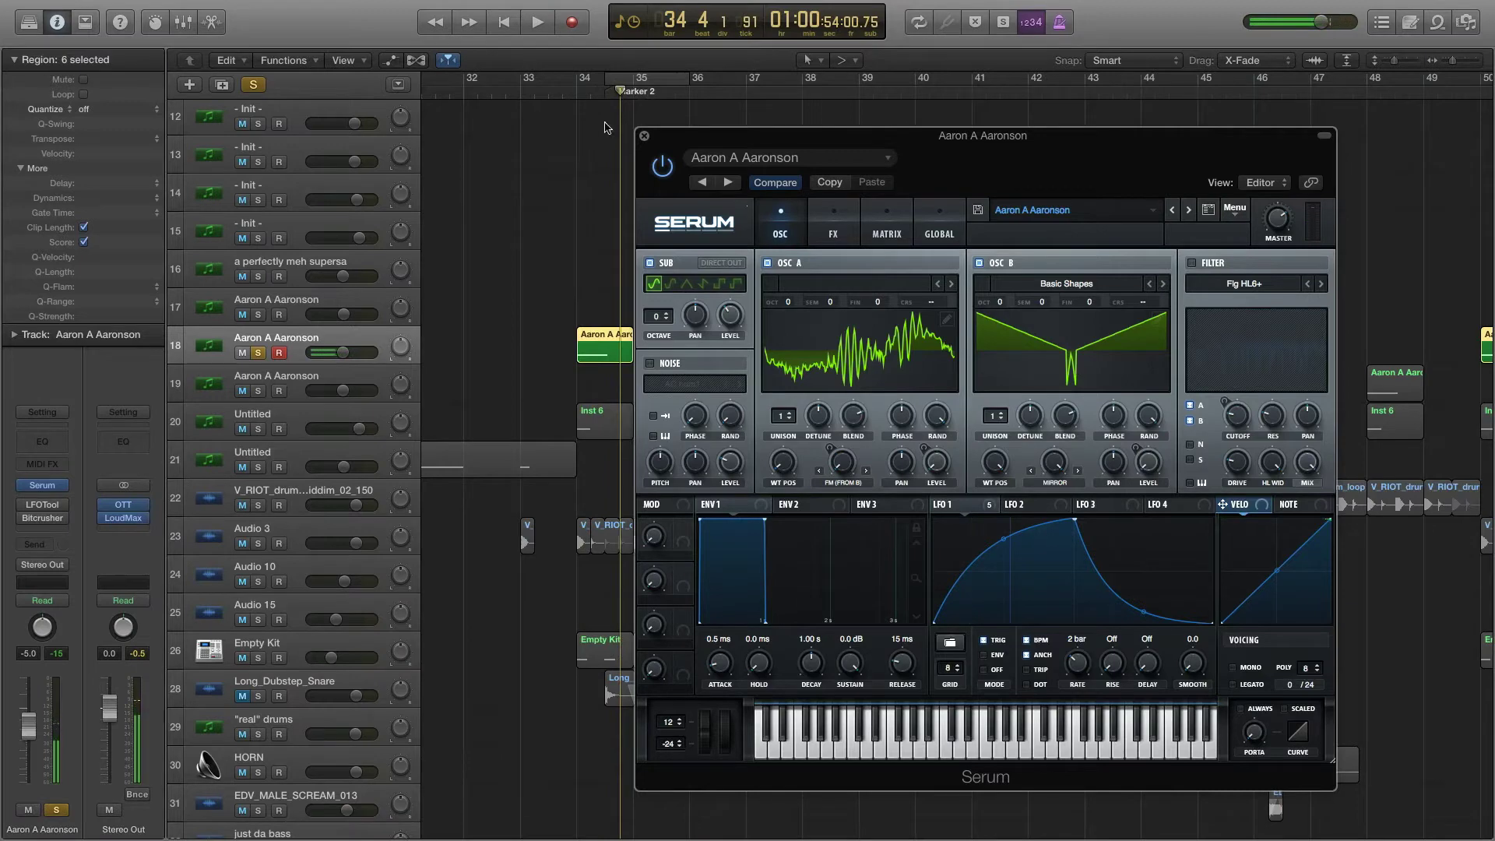
click(574, 88)
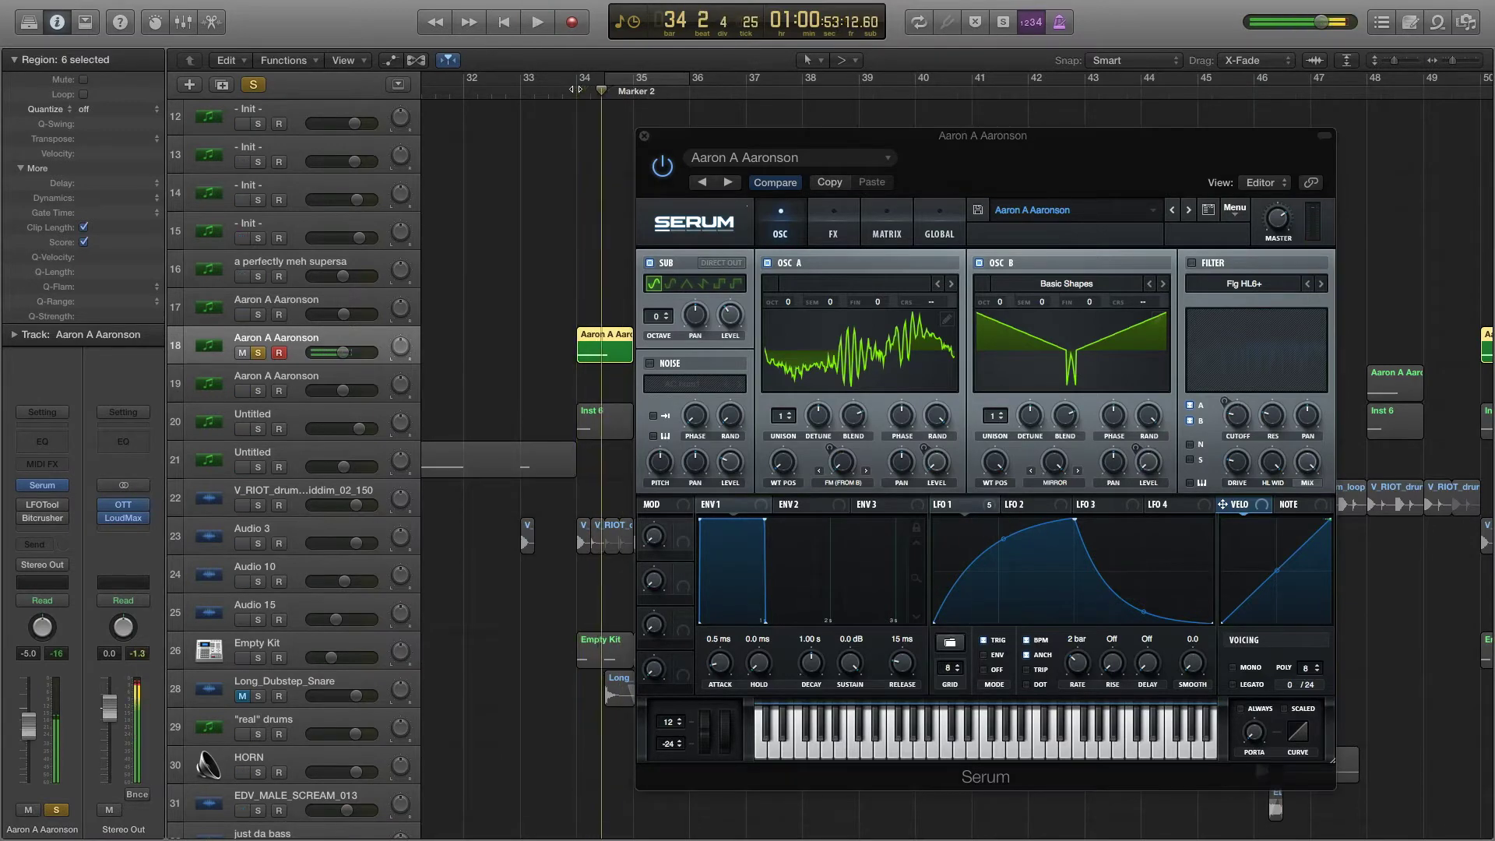
key(space)
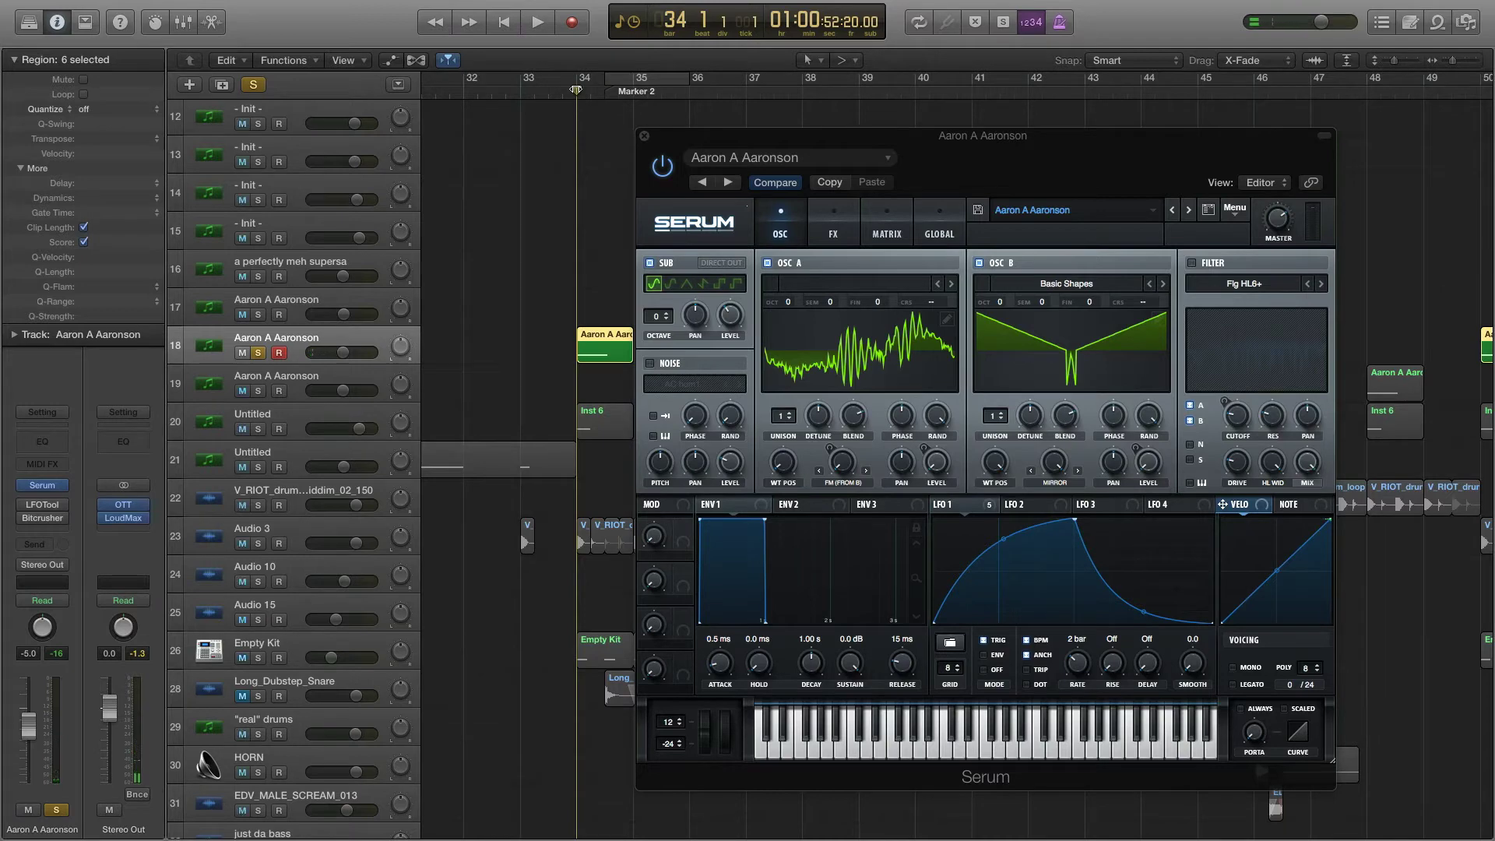
key(space)
key(space)
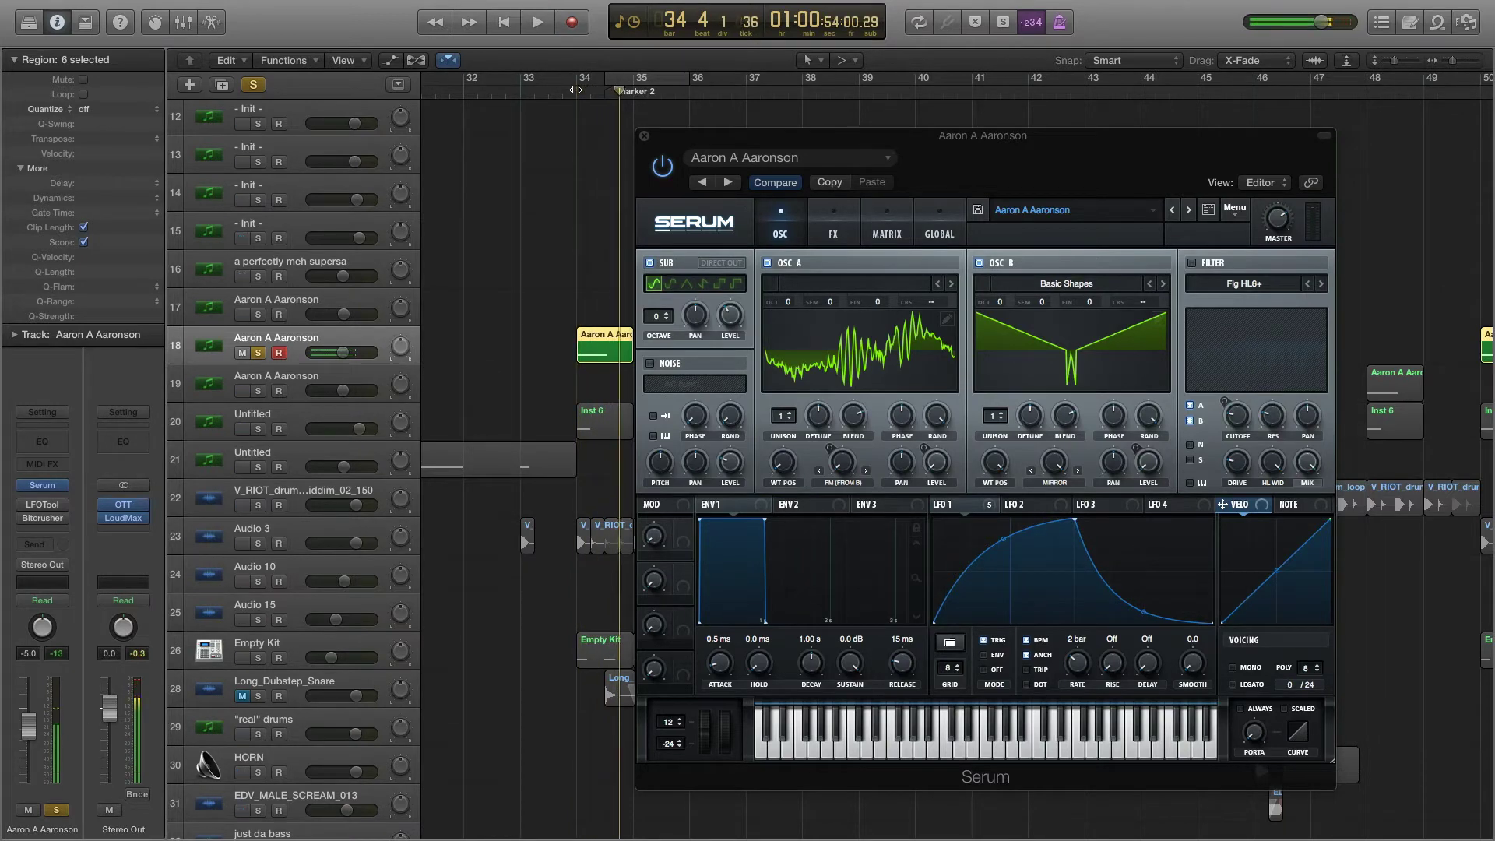
Step: Turn on Serum's Flg HL6+ filter and play the filtered sound twice from bar 34
key(comma)
key(space)
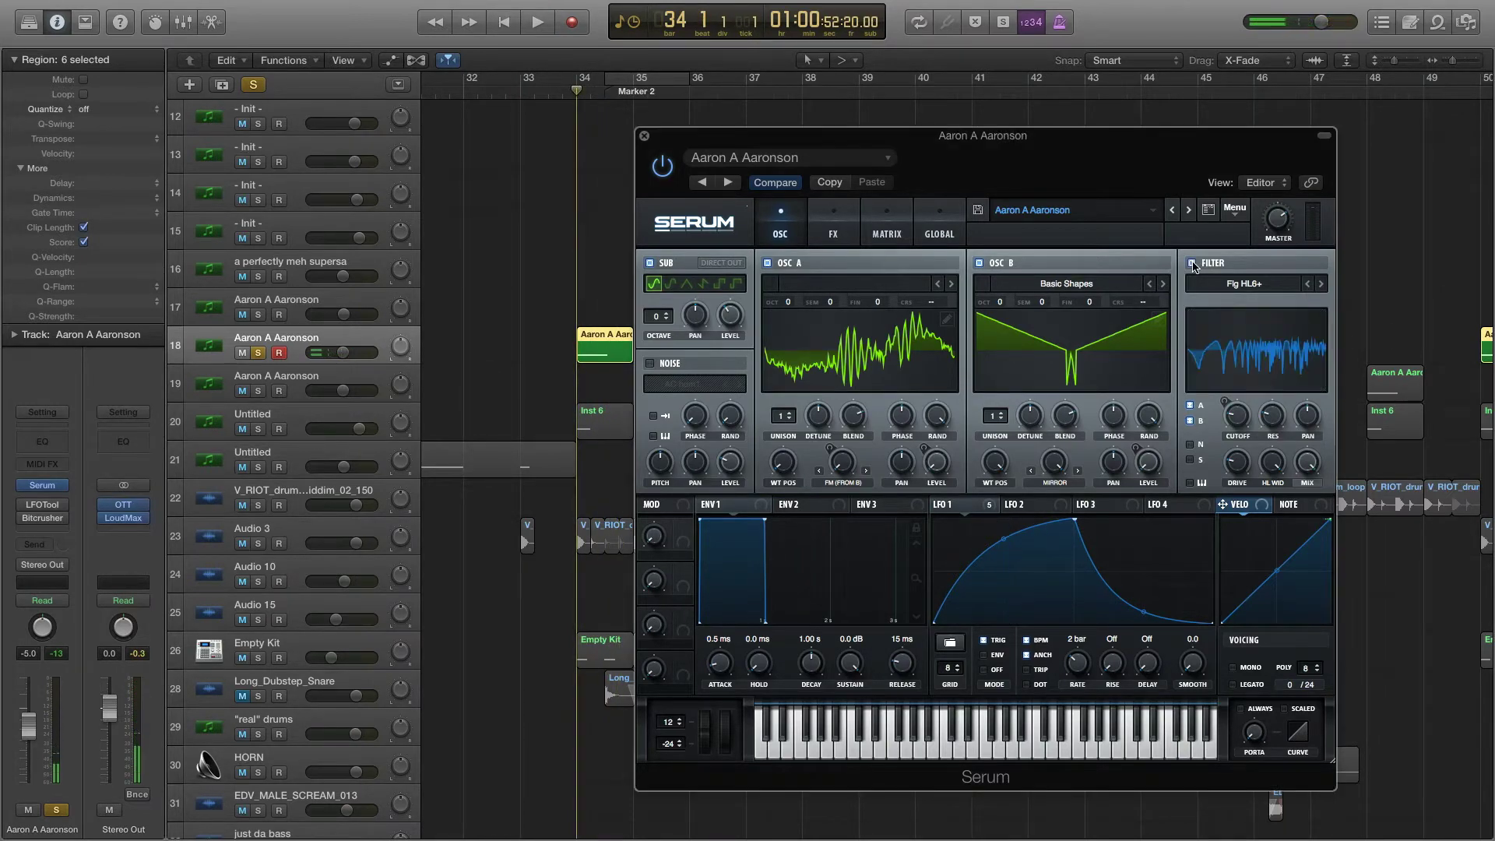
key(space)
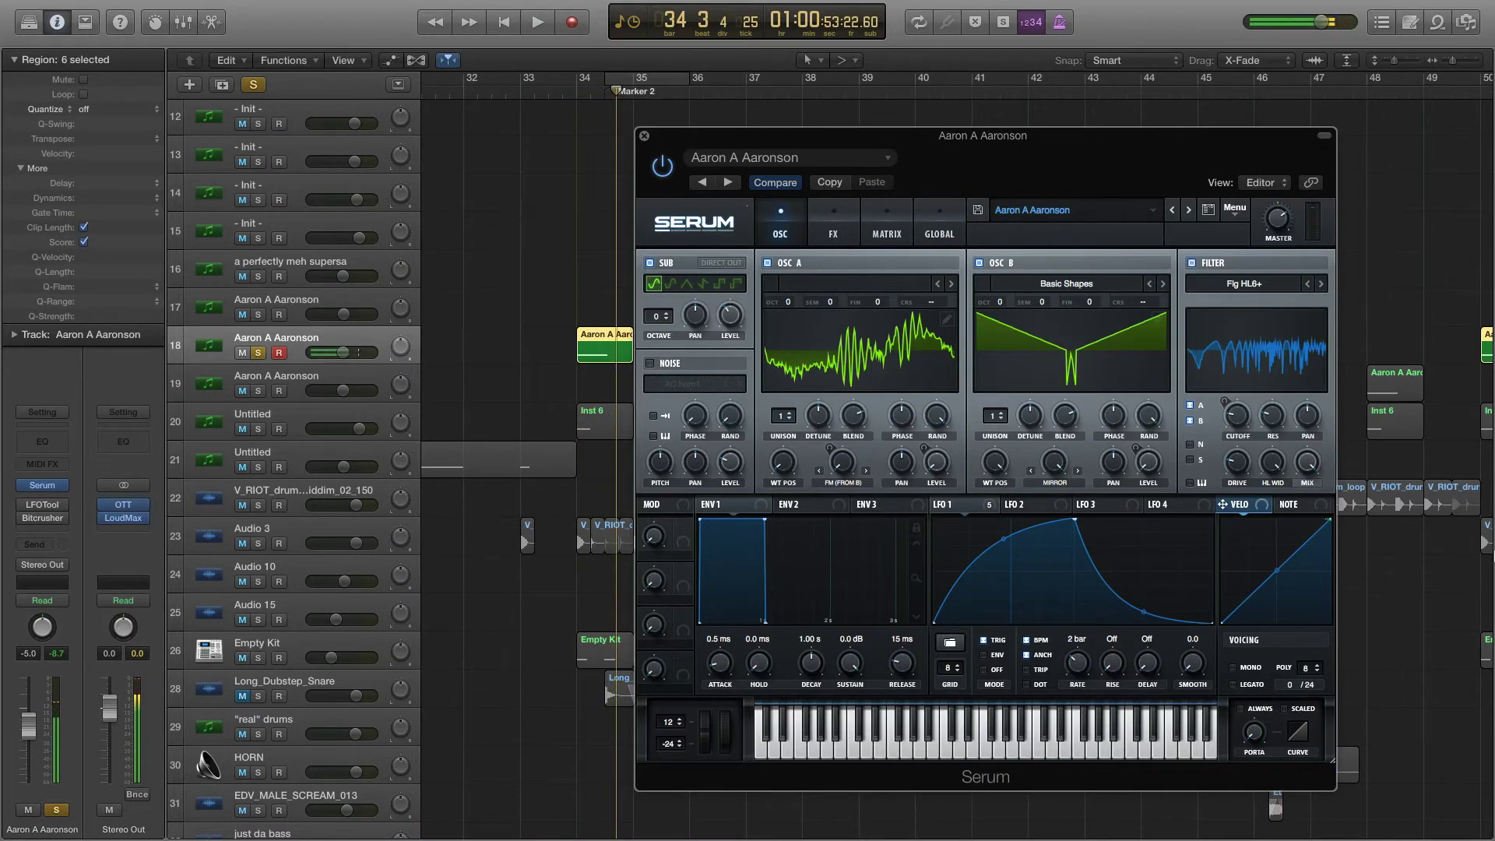
click(580, 88)
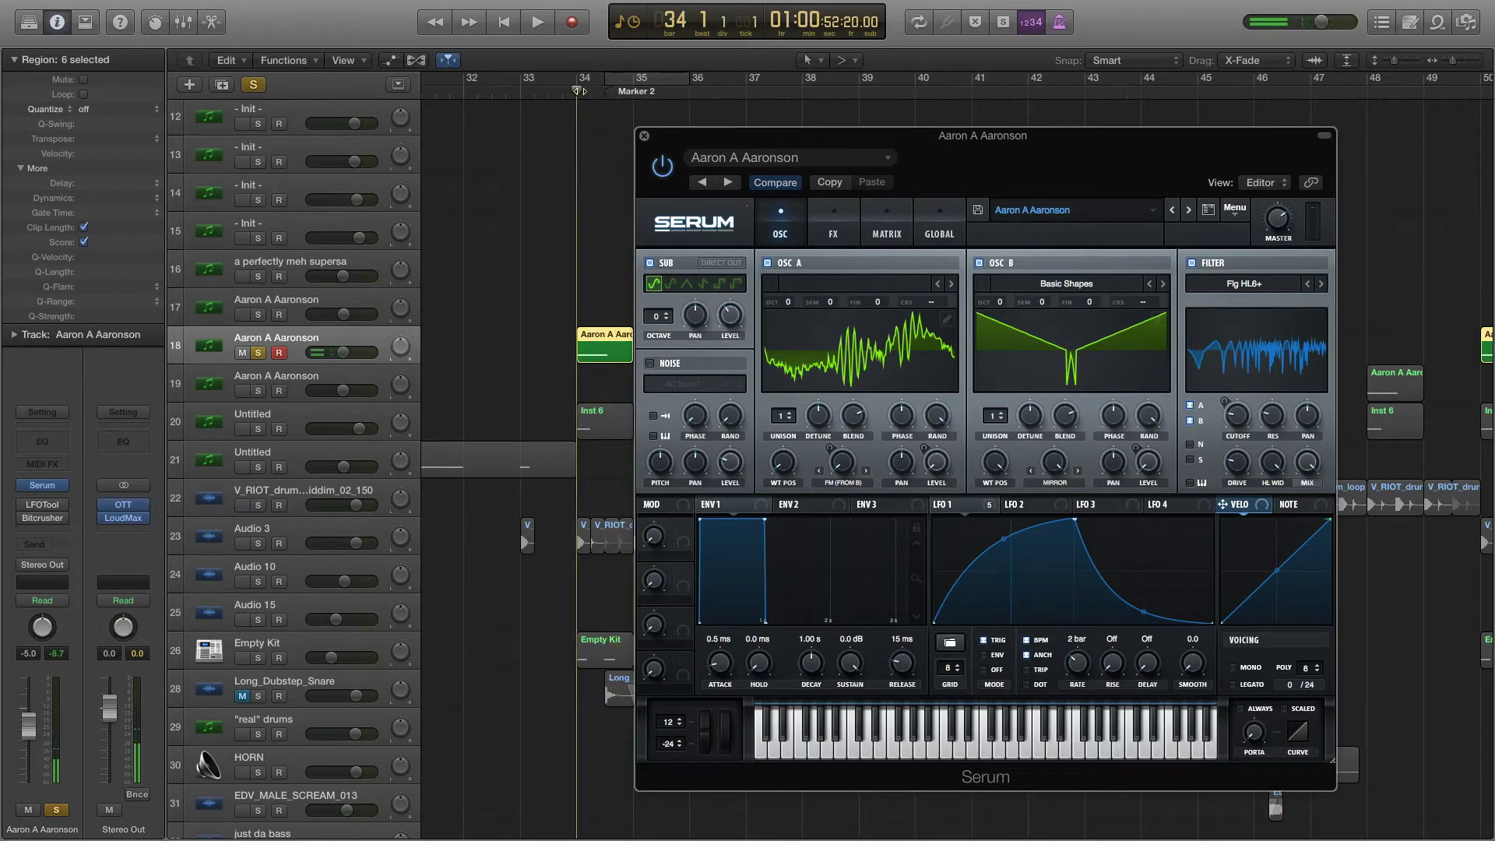
key(space)
key(space)
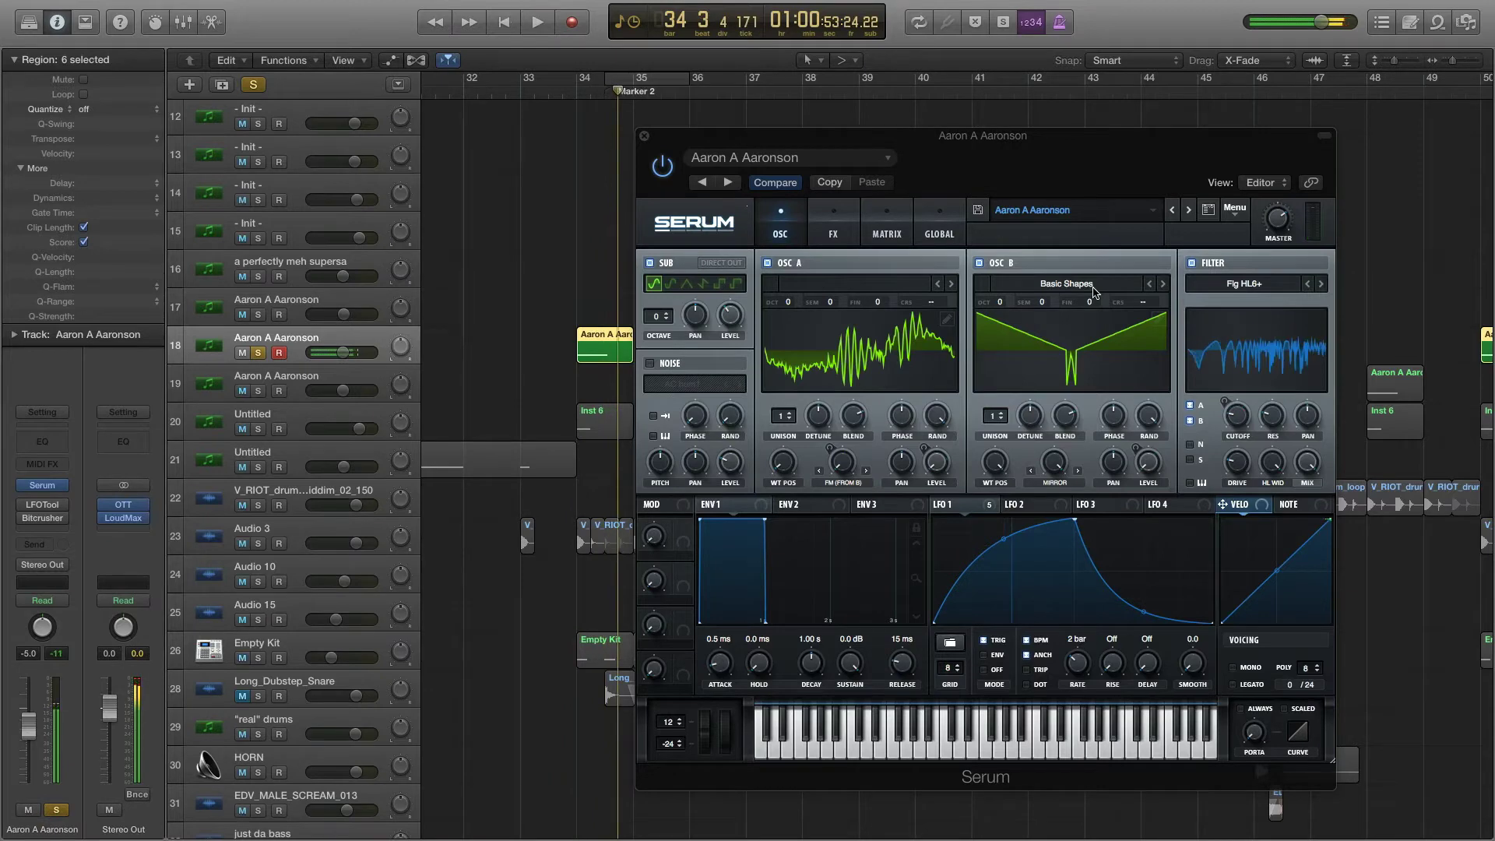
Step: Enable Serum's Hyper/Dimension and Distortion effects and play the sound from bar 34
click(833, 228)
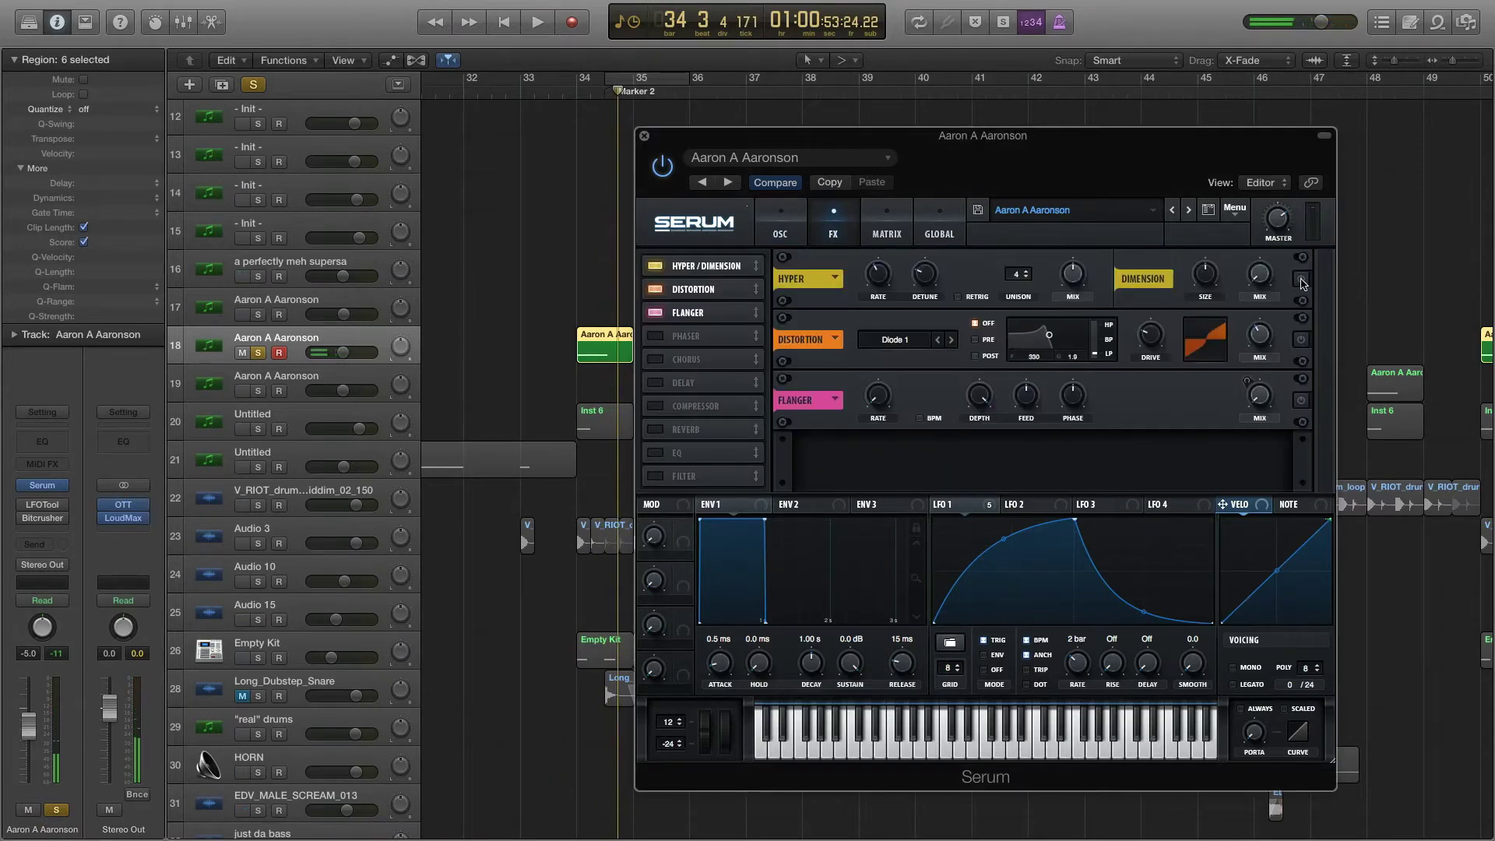
click(1300, 339)
click(576, 88)
key(space)
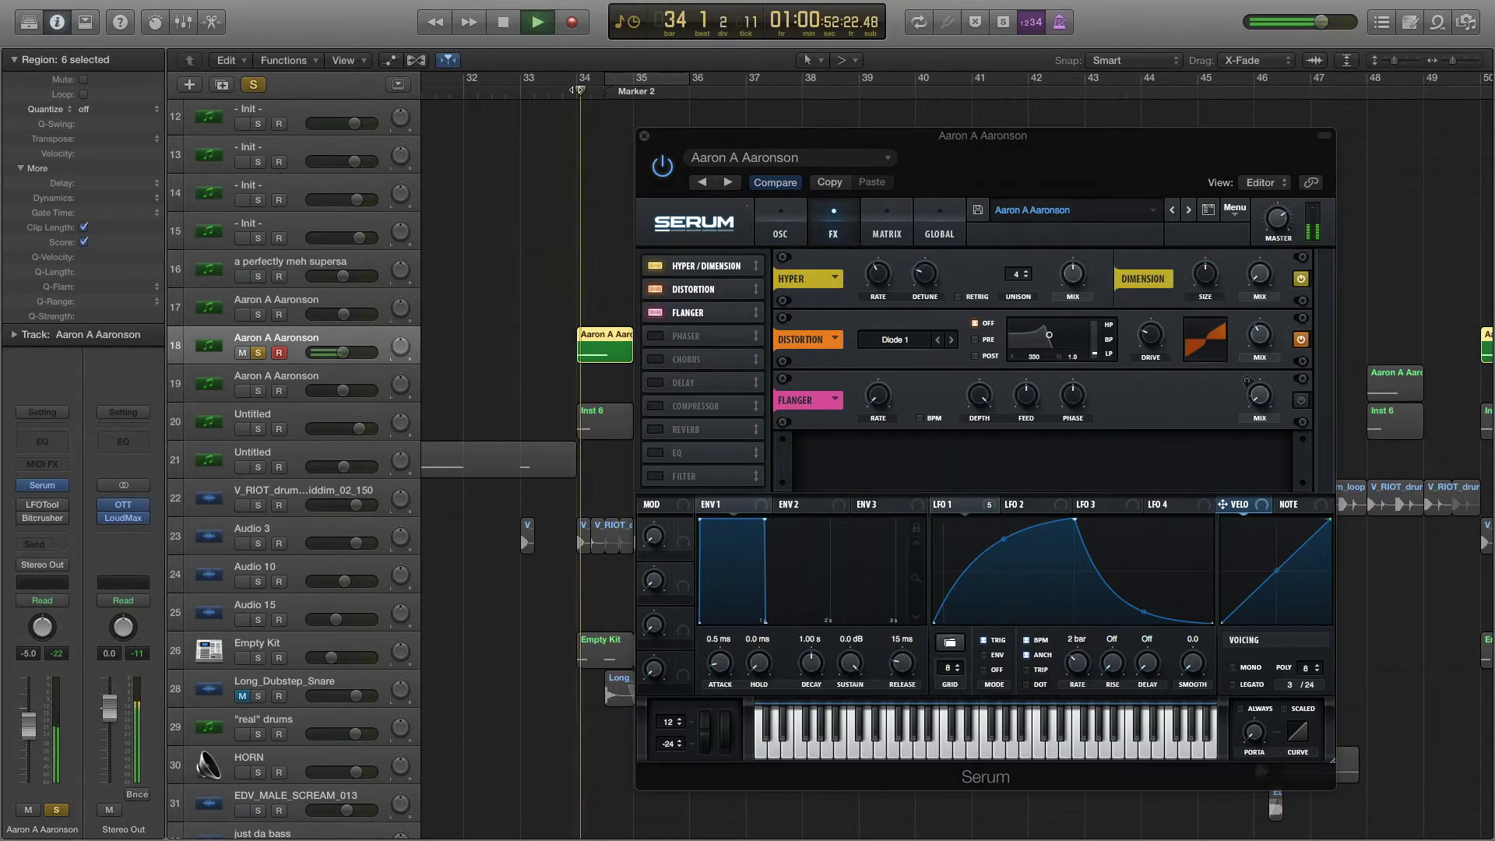
Step: Enable Serum's Flanger effect and play the sound repeatedly from bar 34
key(space)
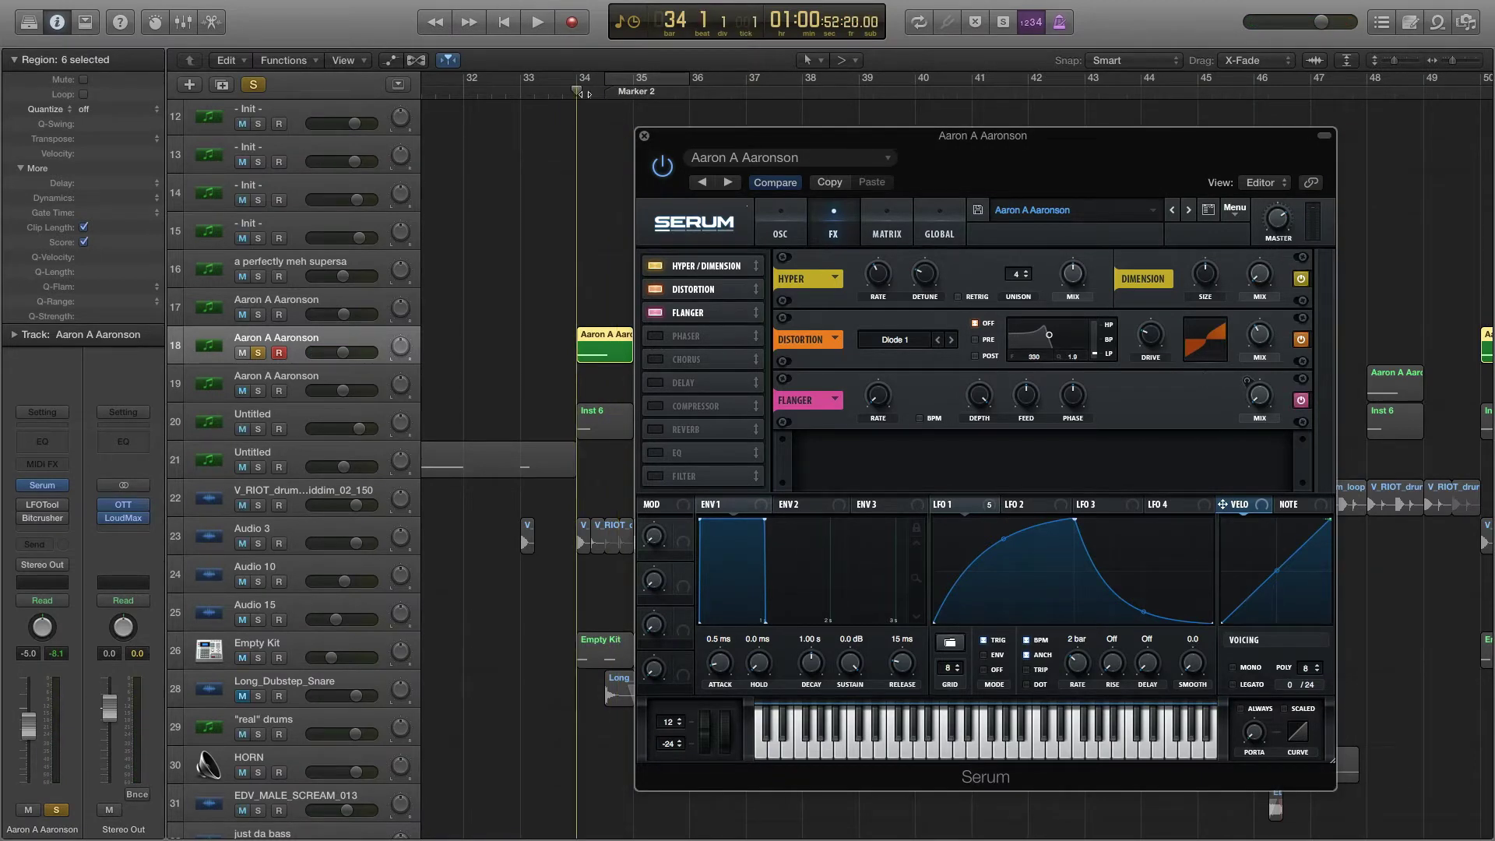
click(579, 94)
key(space)
key(space)
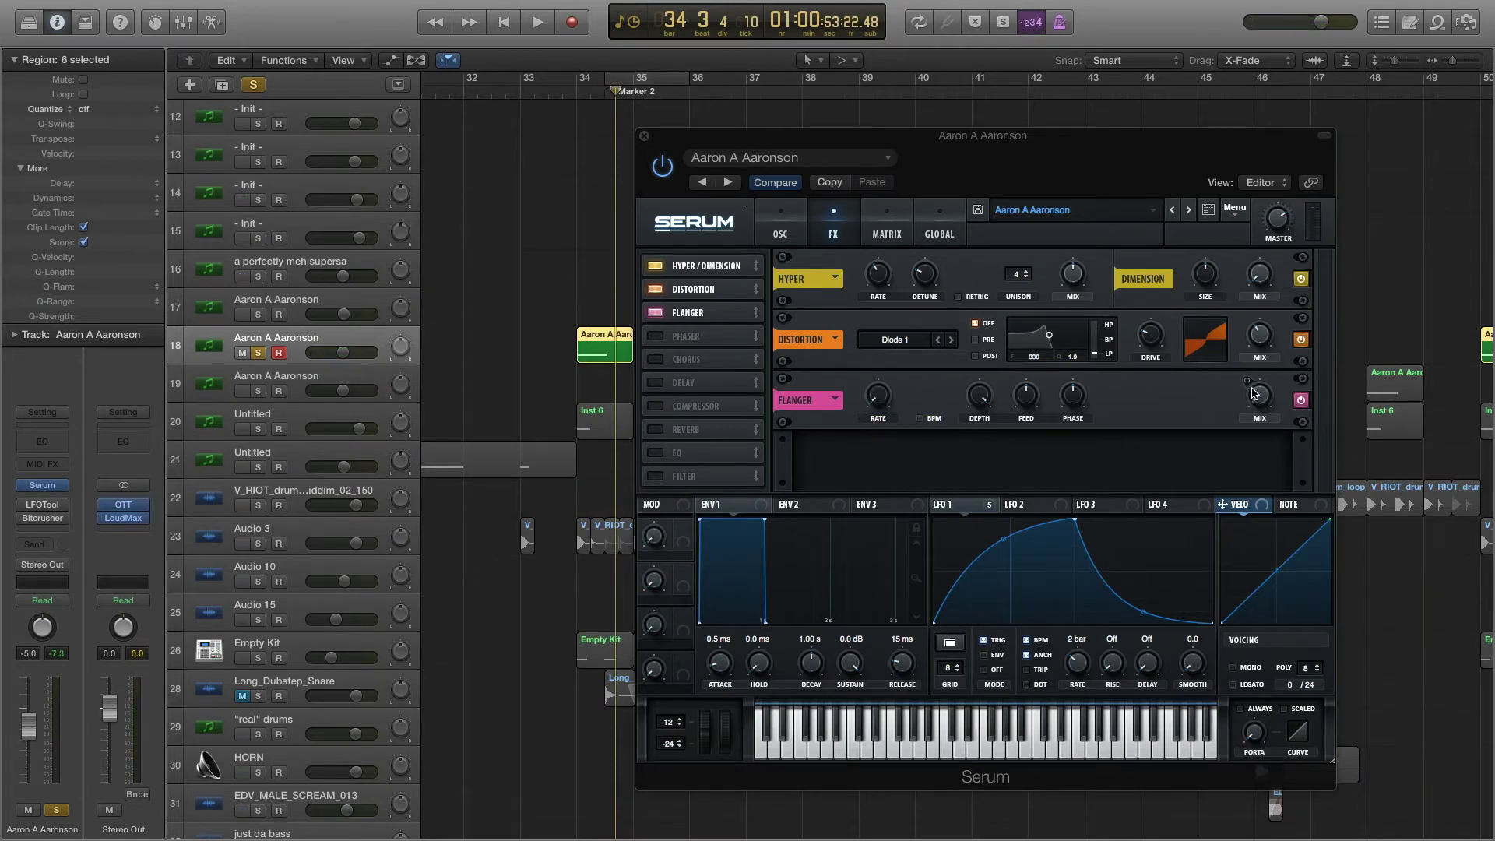
click(577, 92)
key(space)
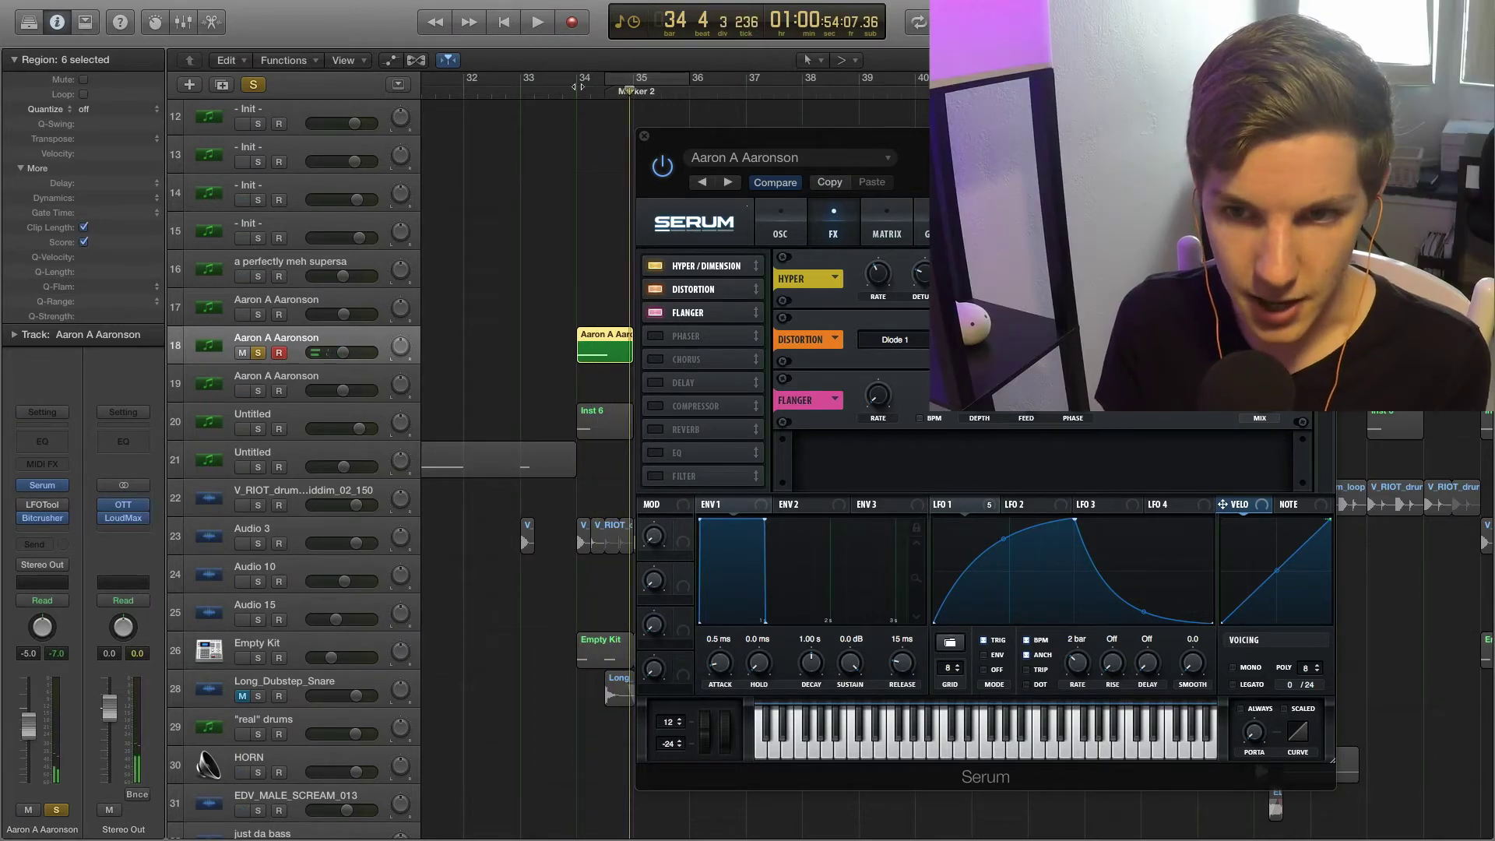
click(576, 91)
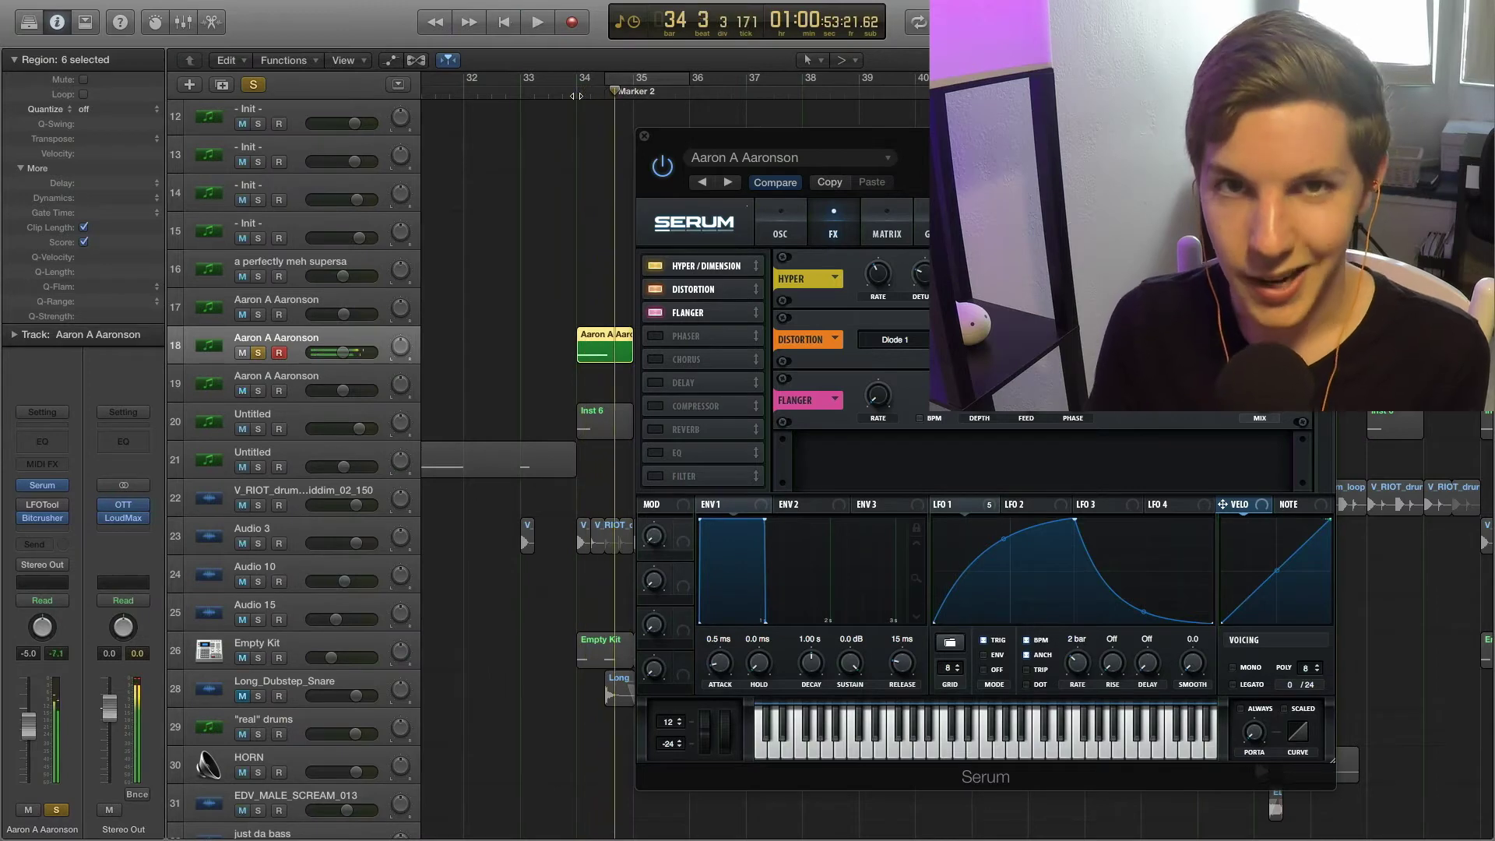
Step: Close Serum, open the track's Bitcrusher, and play the sound from bar 34
click(644, 136)
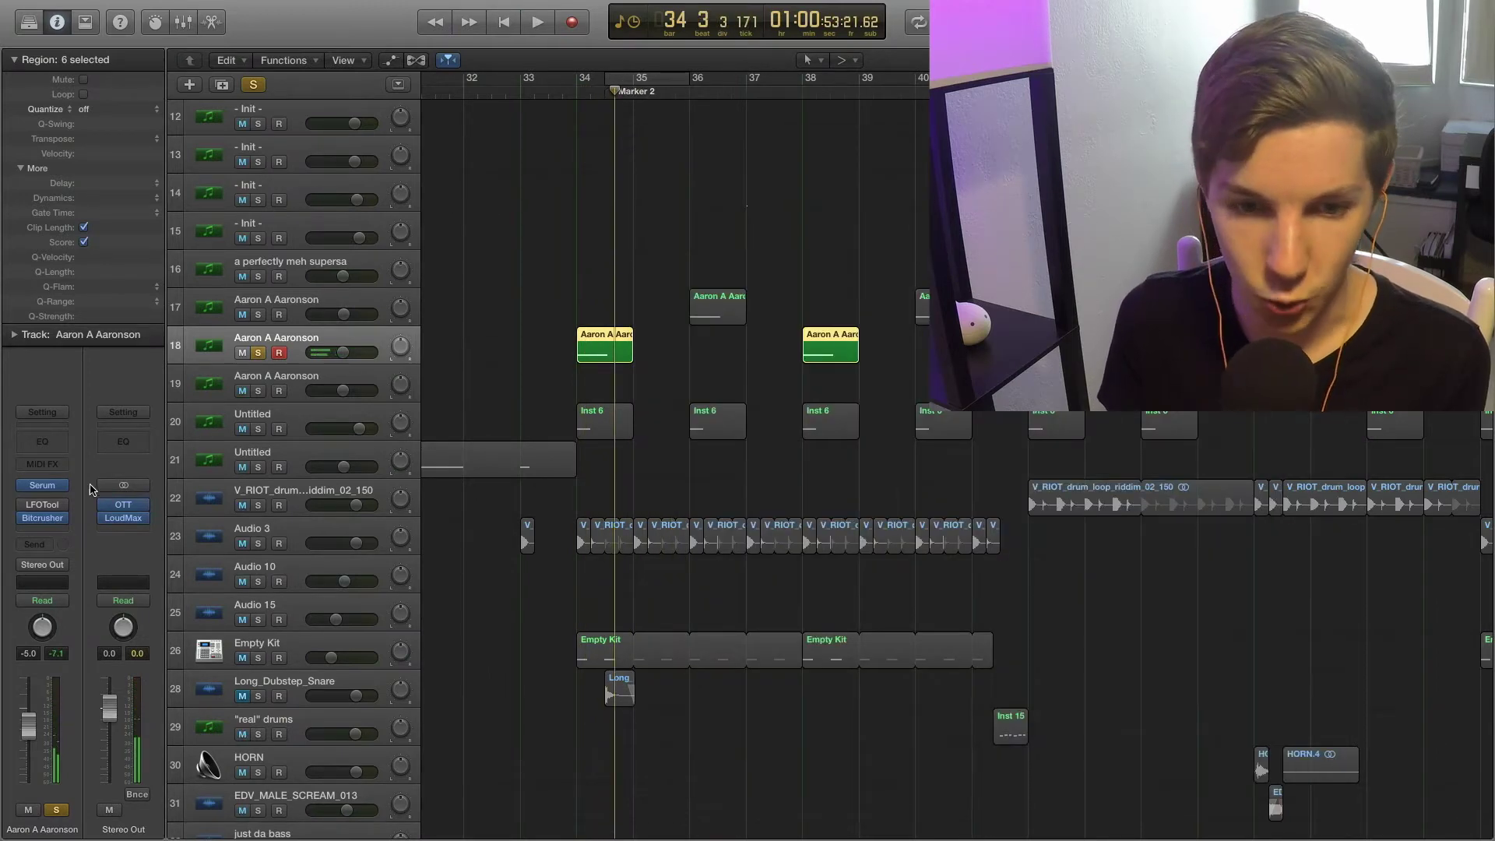
click(42, 518)
drag(572, 191, 625, 344)
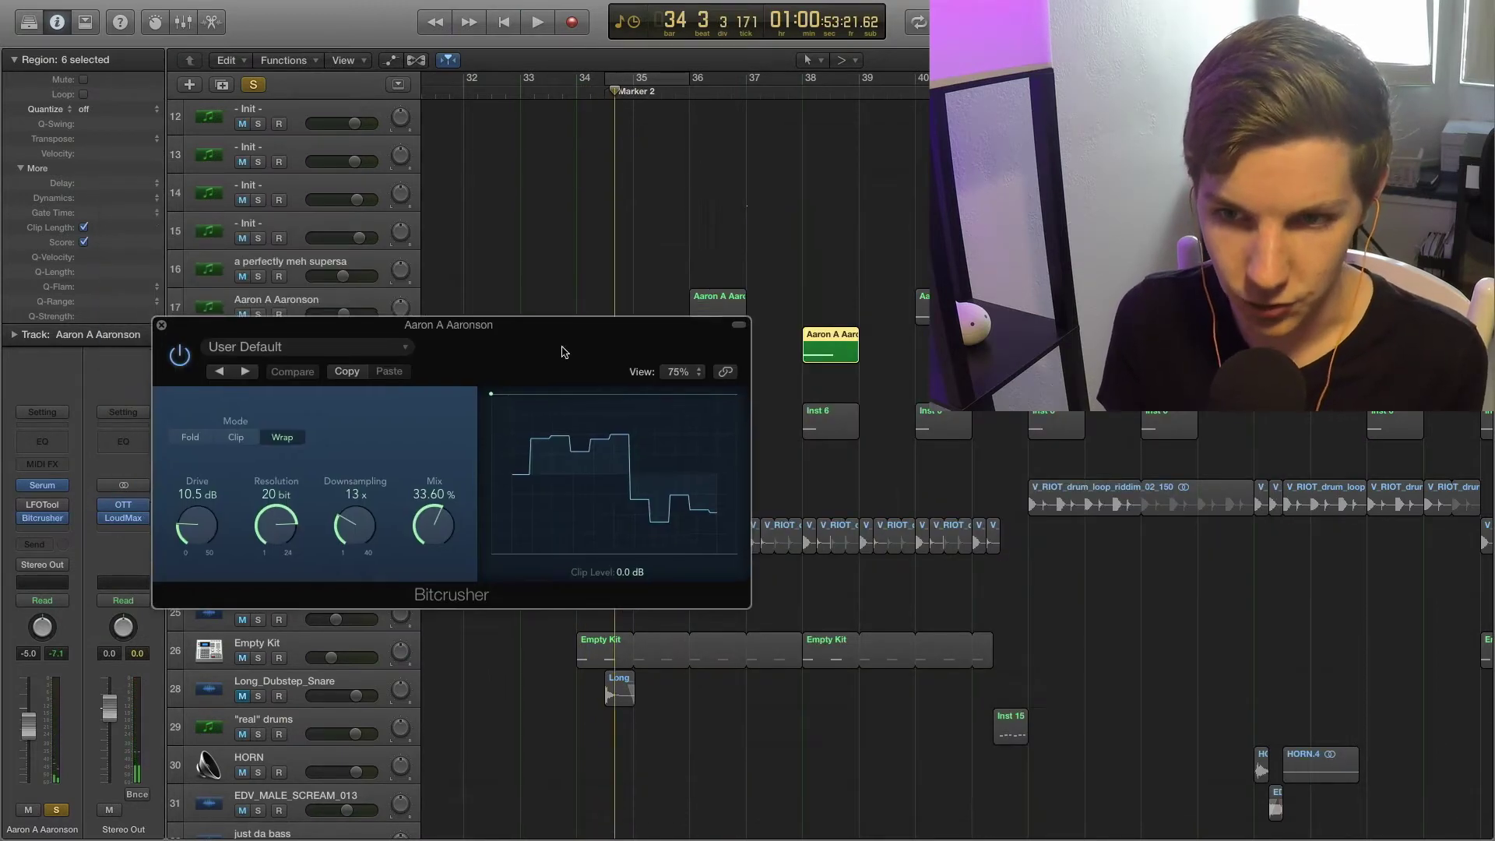
click(576, 91)
key(space)
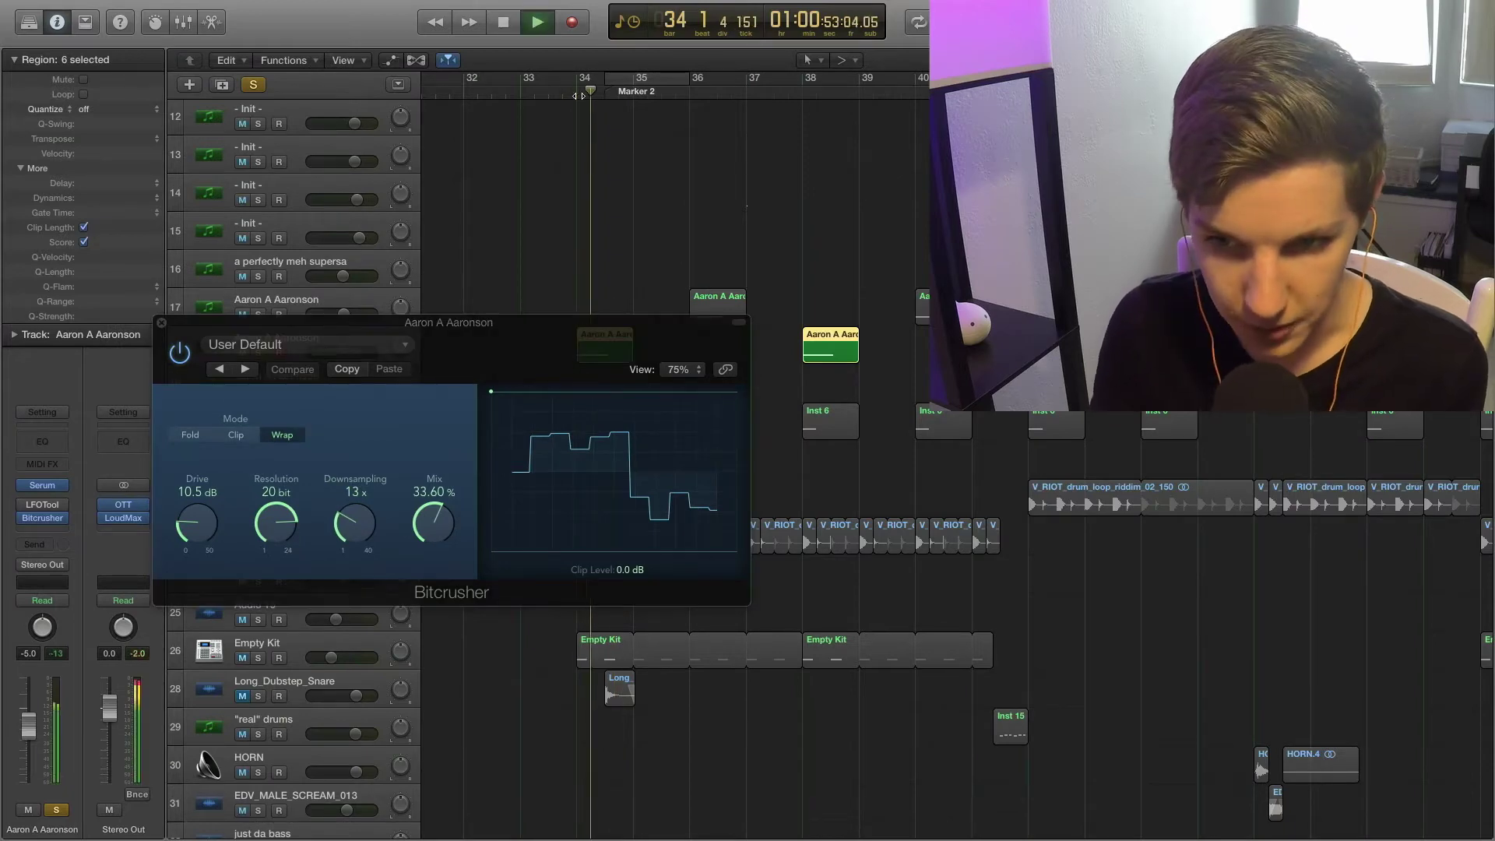
Step: Turn on the track's LFOTool, inspect its LFO curve, and close both effect windows
click(21, 506)
drag(125, 82, 317, 342)
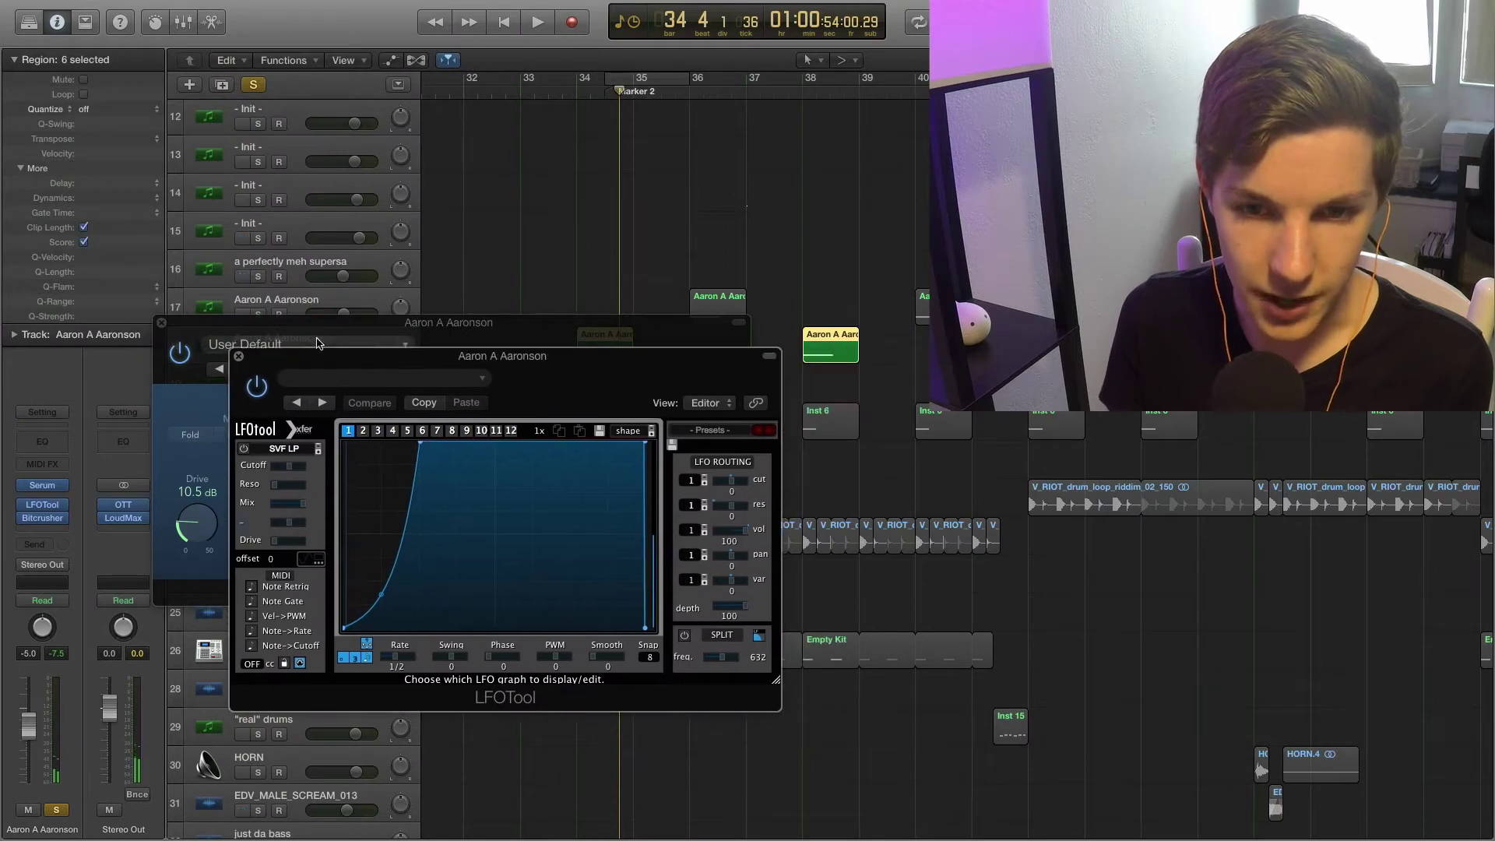
click(161, 323)
drag(563, 376, 507, 347)
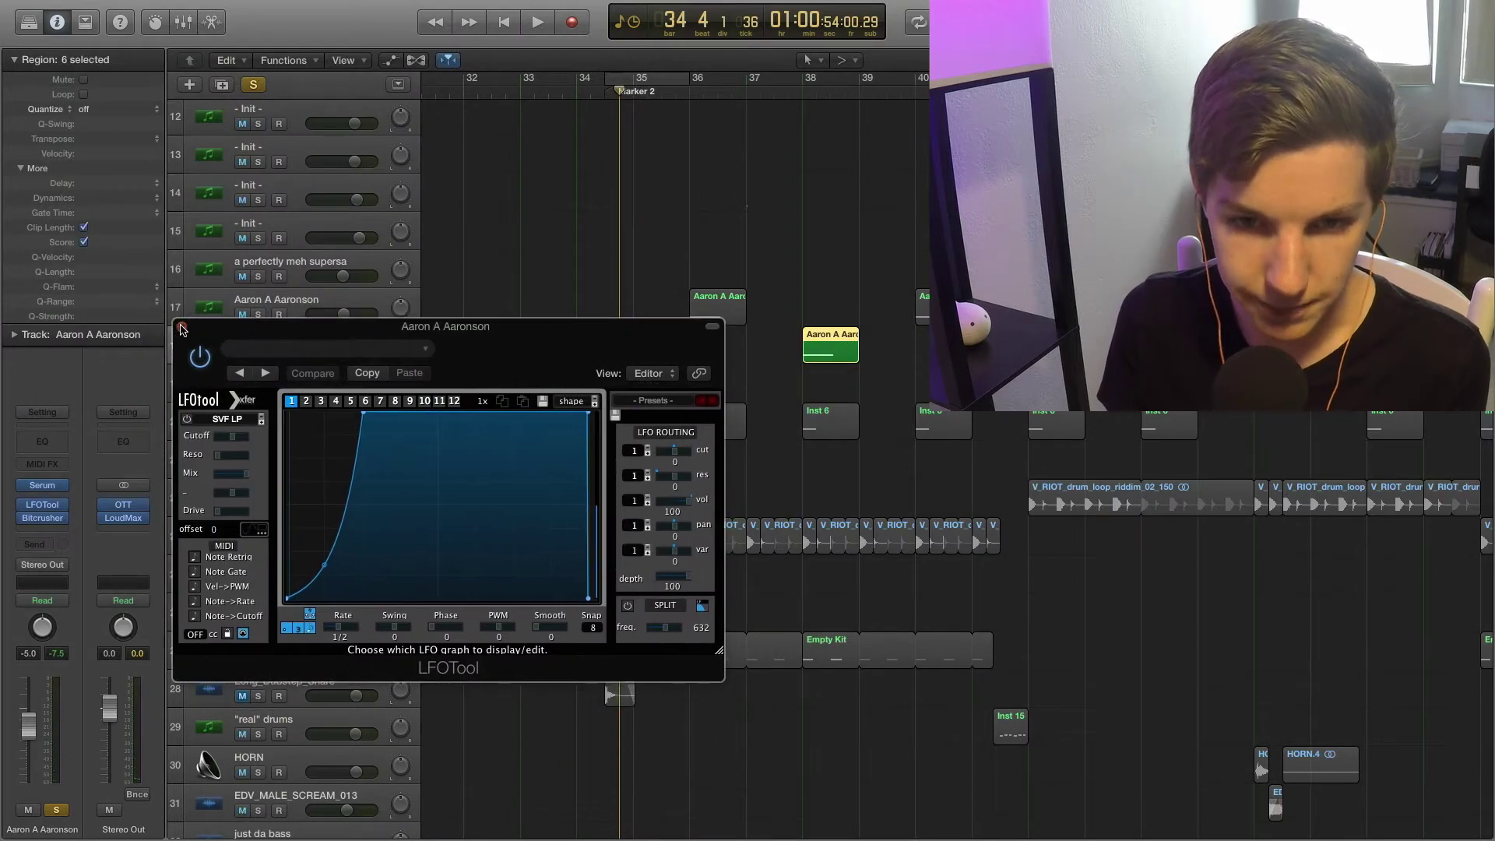
click(181, 328)
Step: Solo the Untitled track 20 alongside the bass and play both from bar 34
click(572, 94)
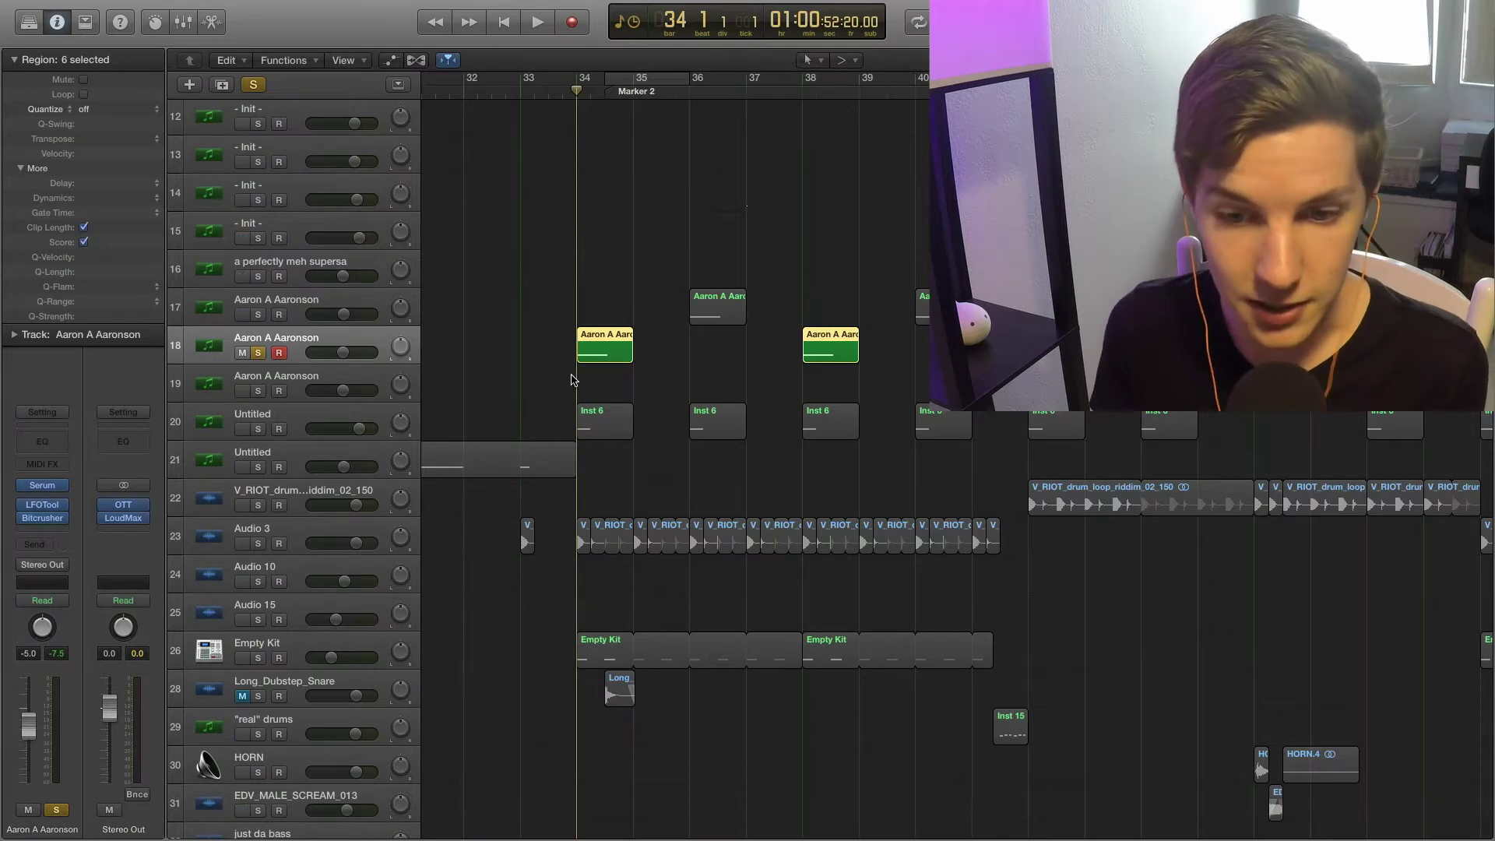
click(257, 467)
click(258, 467)
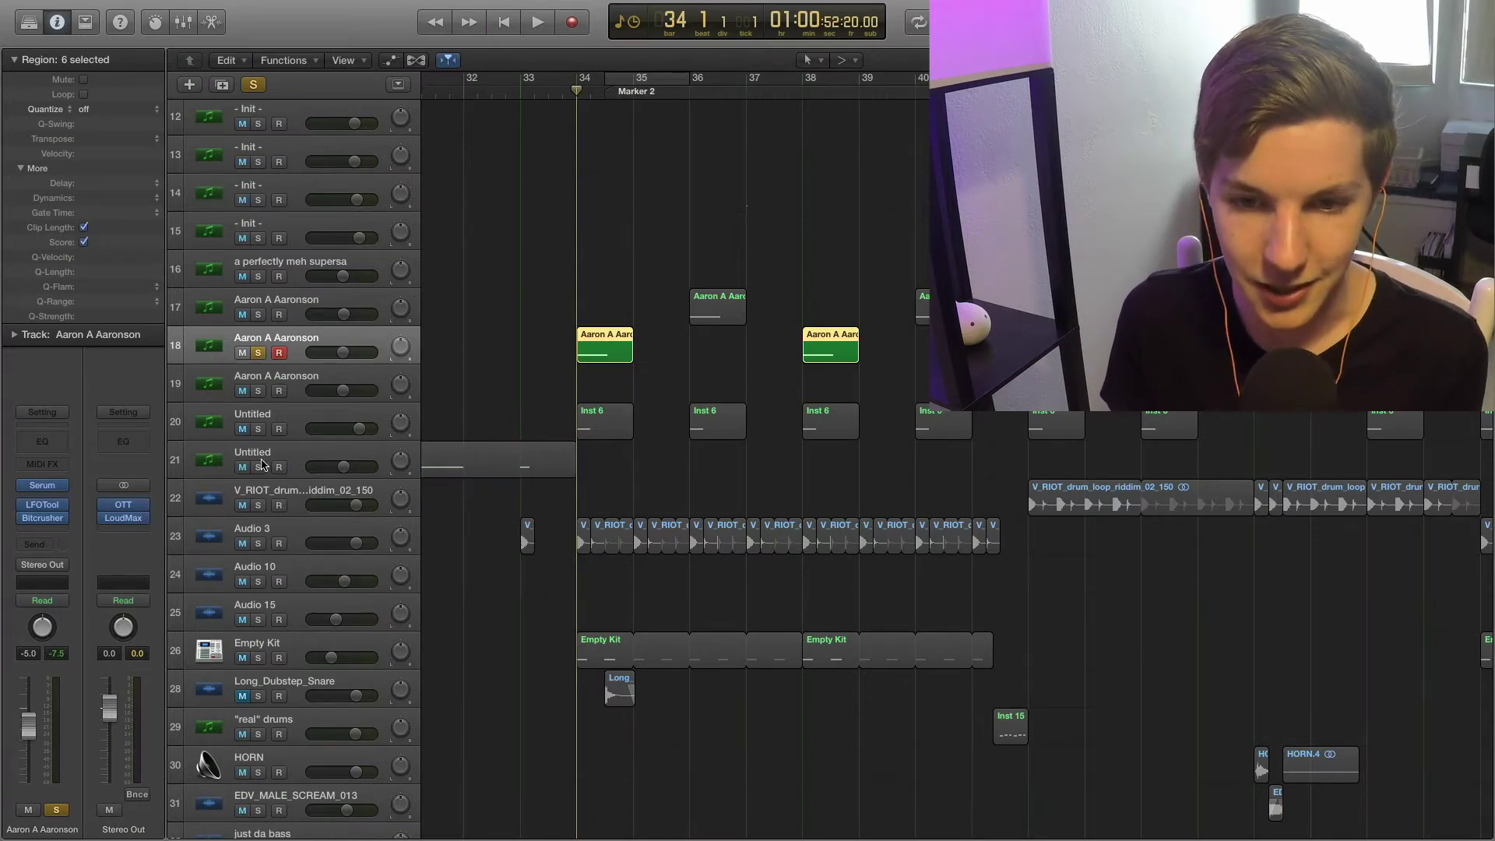
click(258, 429)
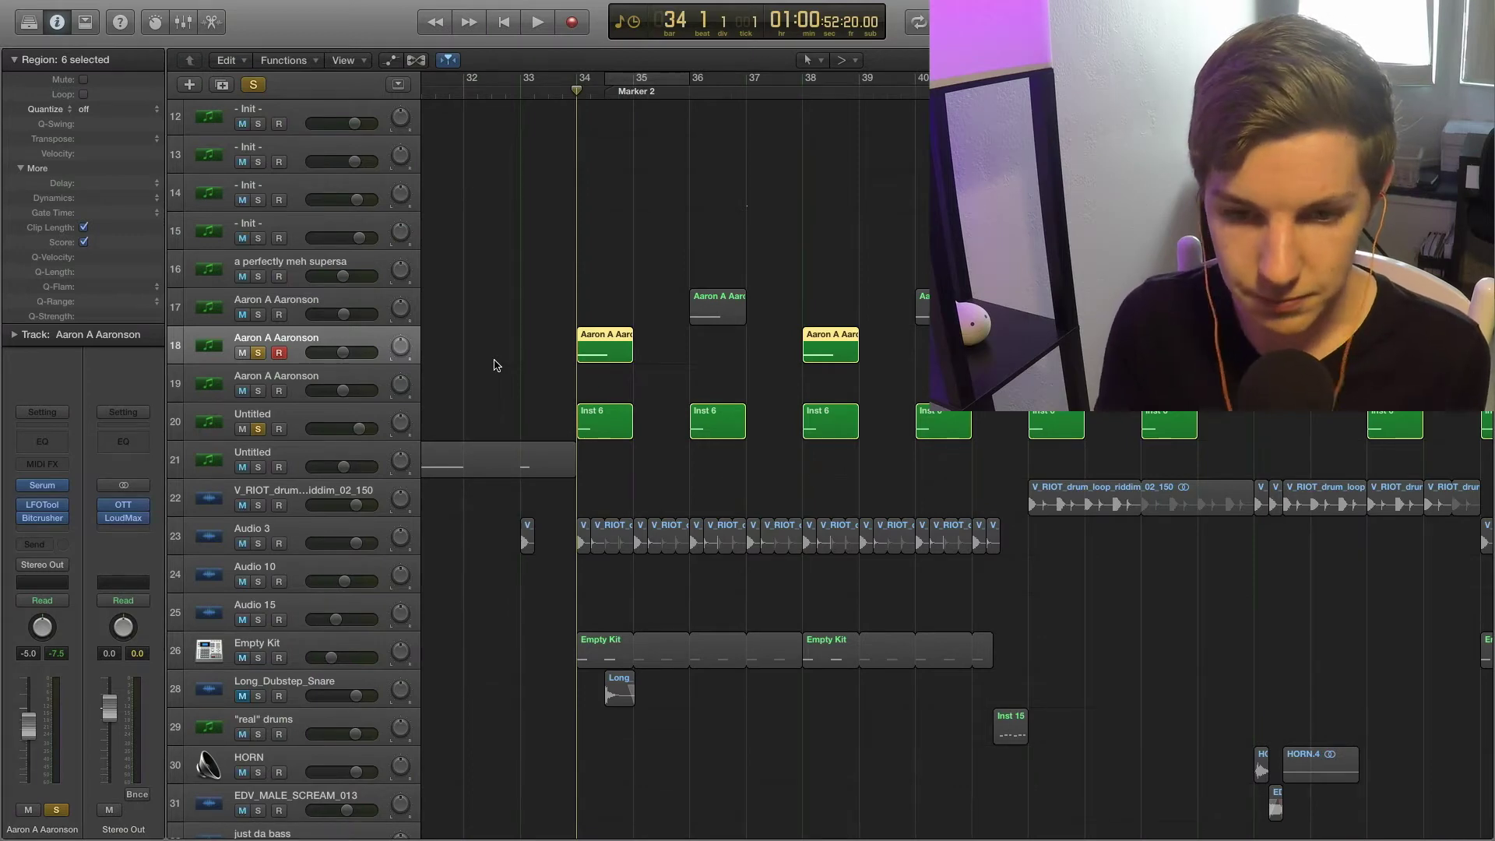
key(space)
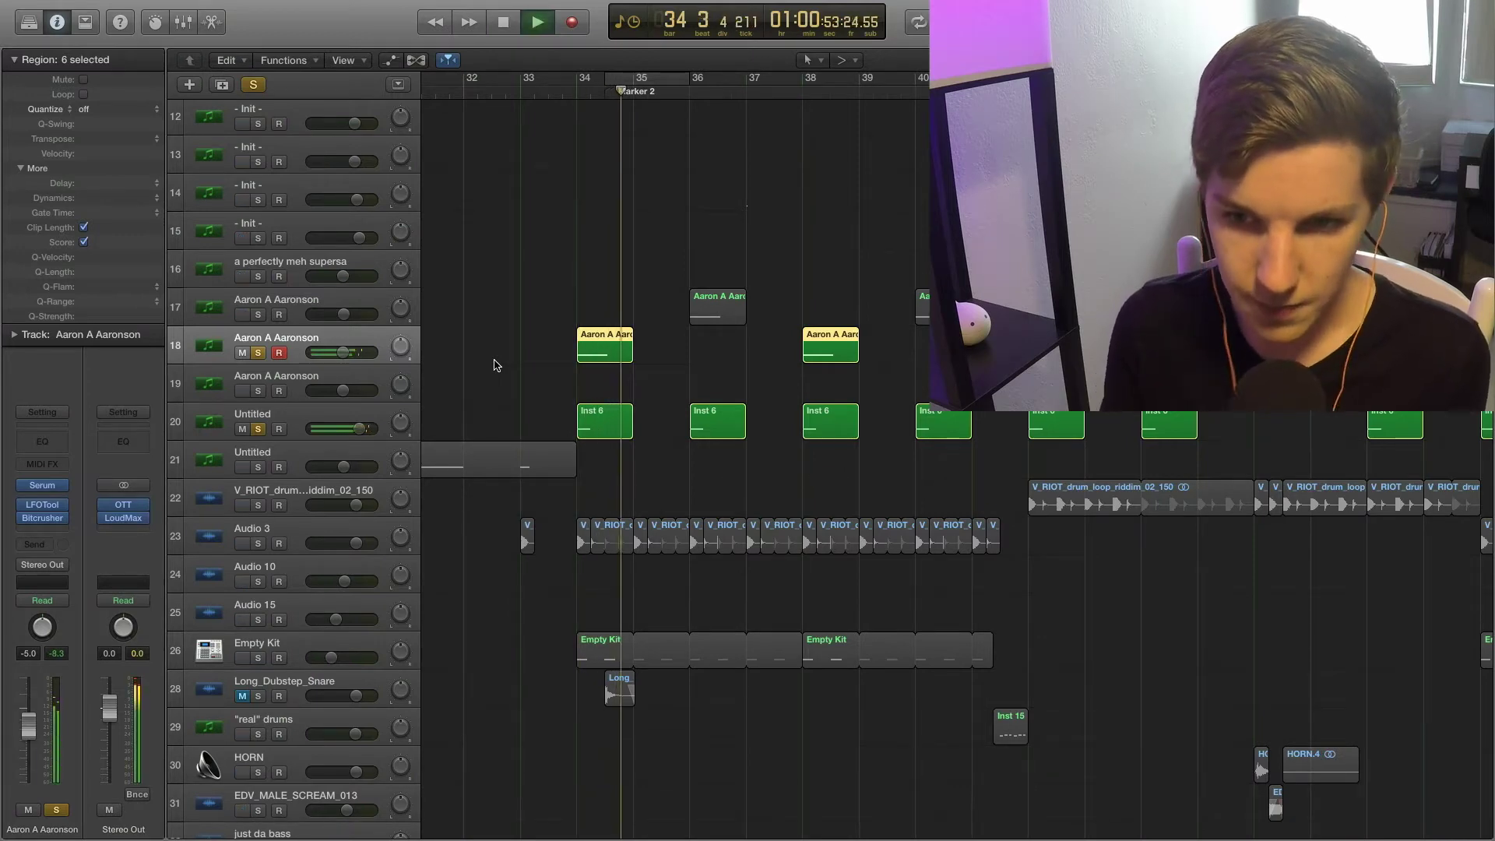
key(space)
Step: Add the Init track 3 to the soloed layers and play them from bar 34
scroll(603, 219, up, 8)
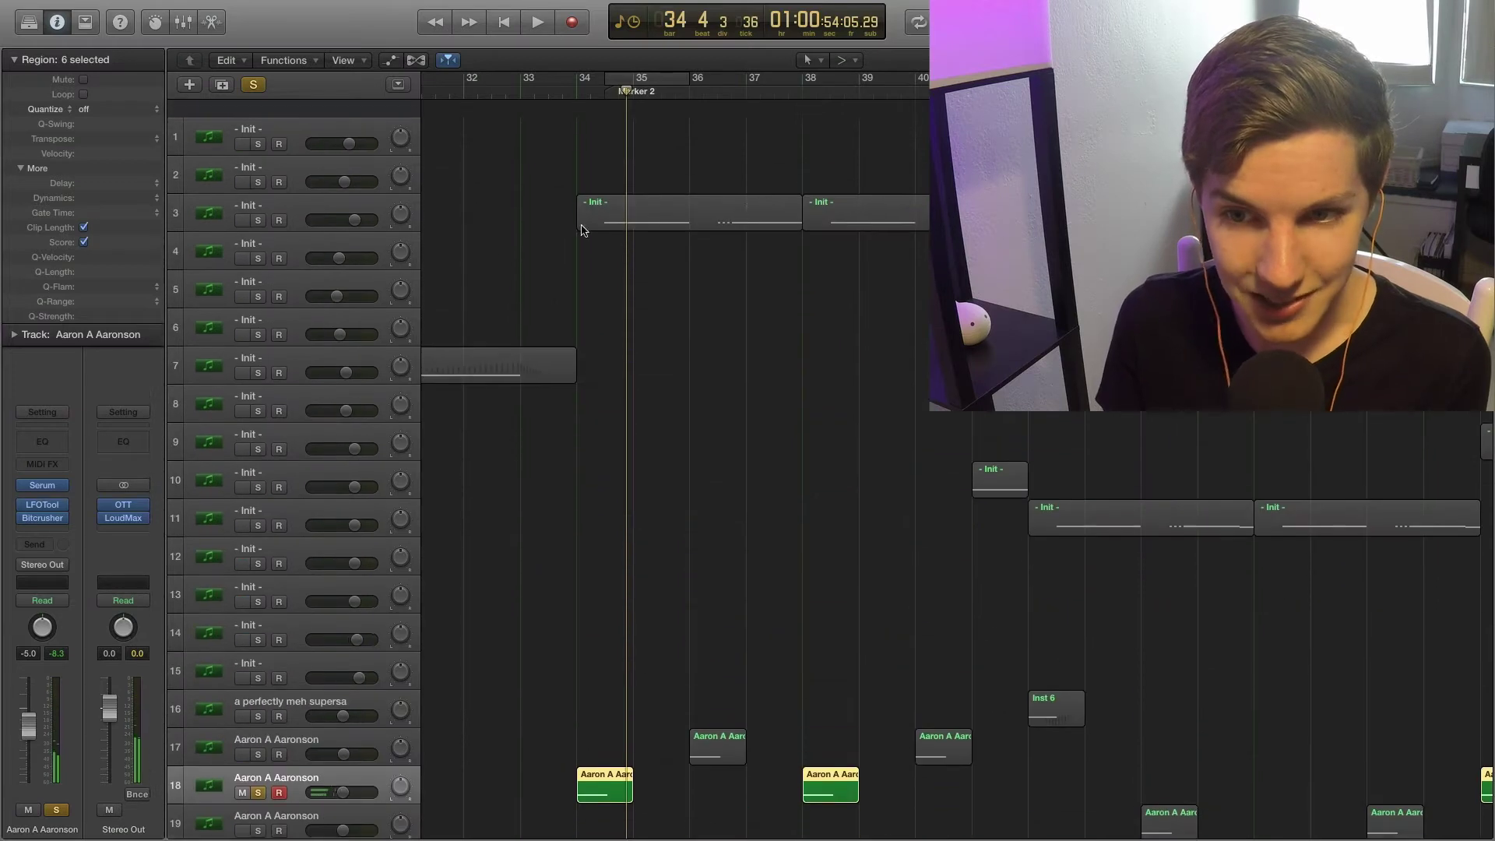
click(257, 202)
click(571, 91)
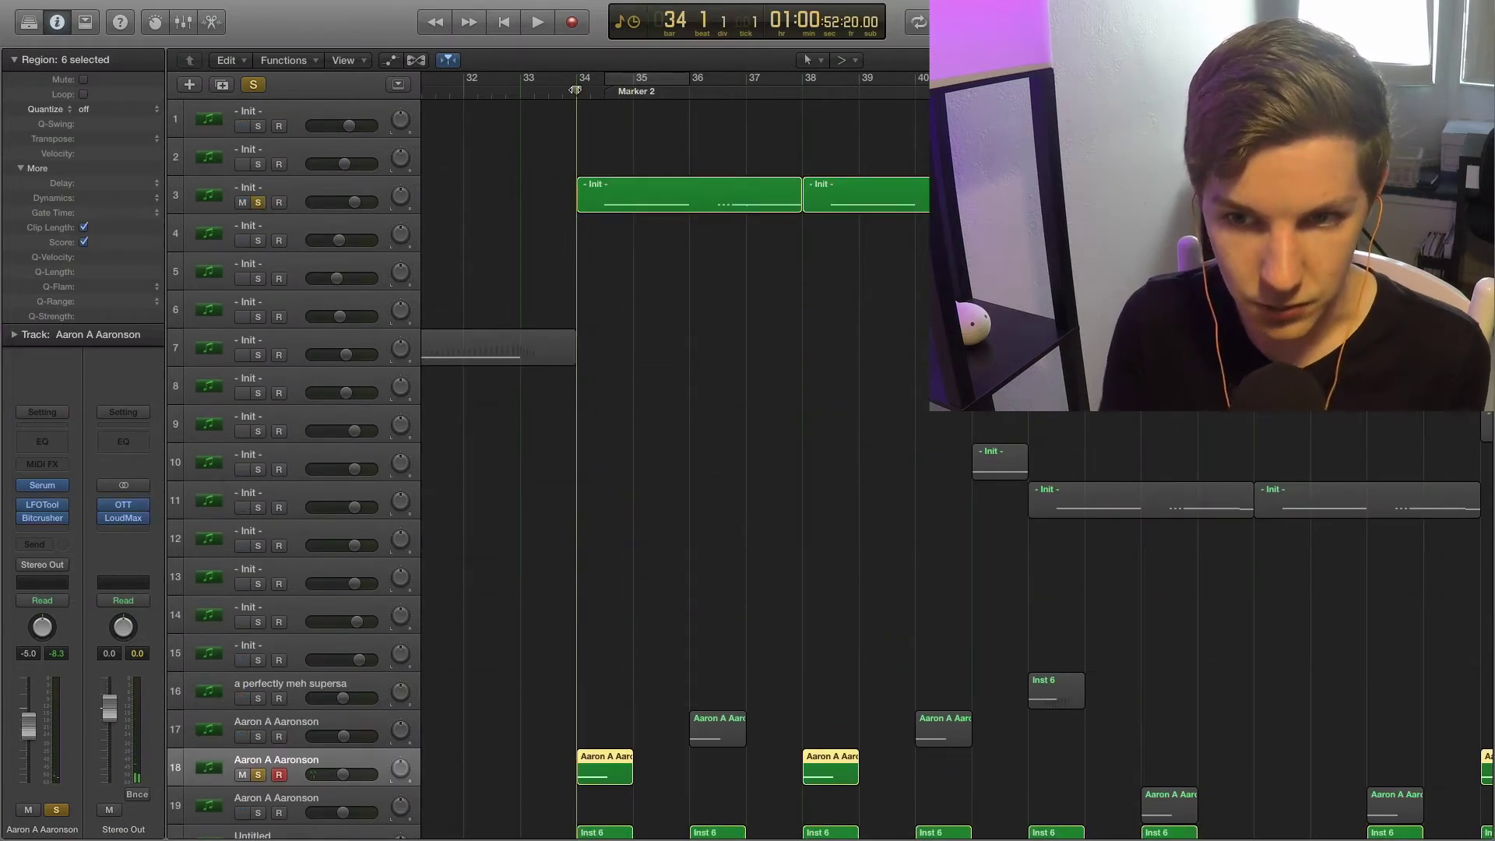
key(space)
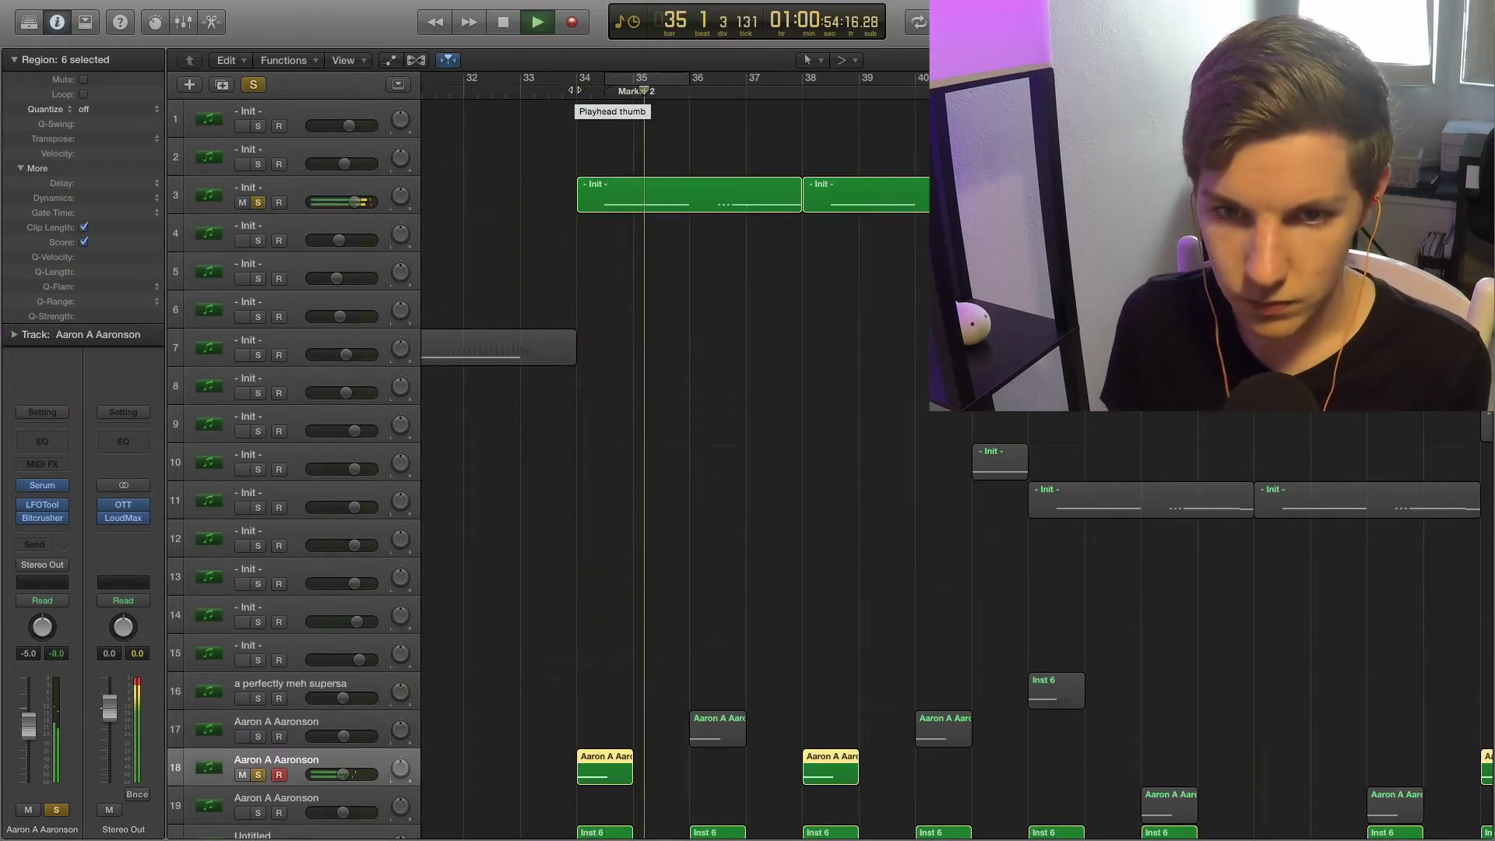
key(space)
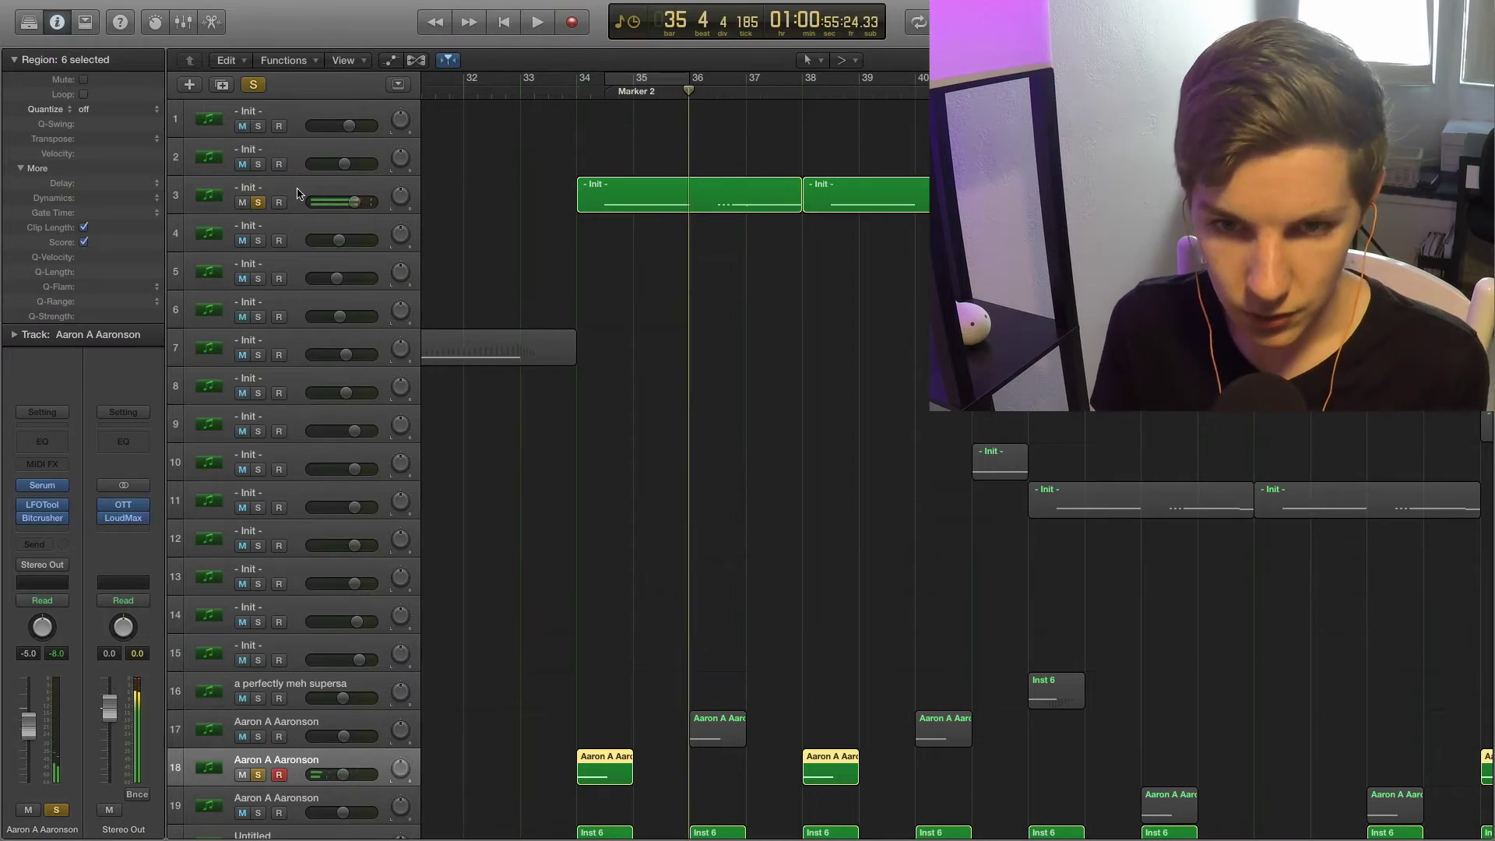
Step: Unsolo track 18, turn on cycling from bar 34 beat 3 to bar 36, and play the Init track 3
click(617, 91)
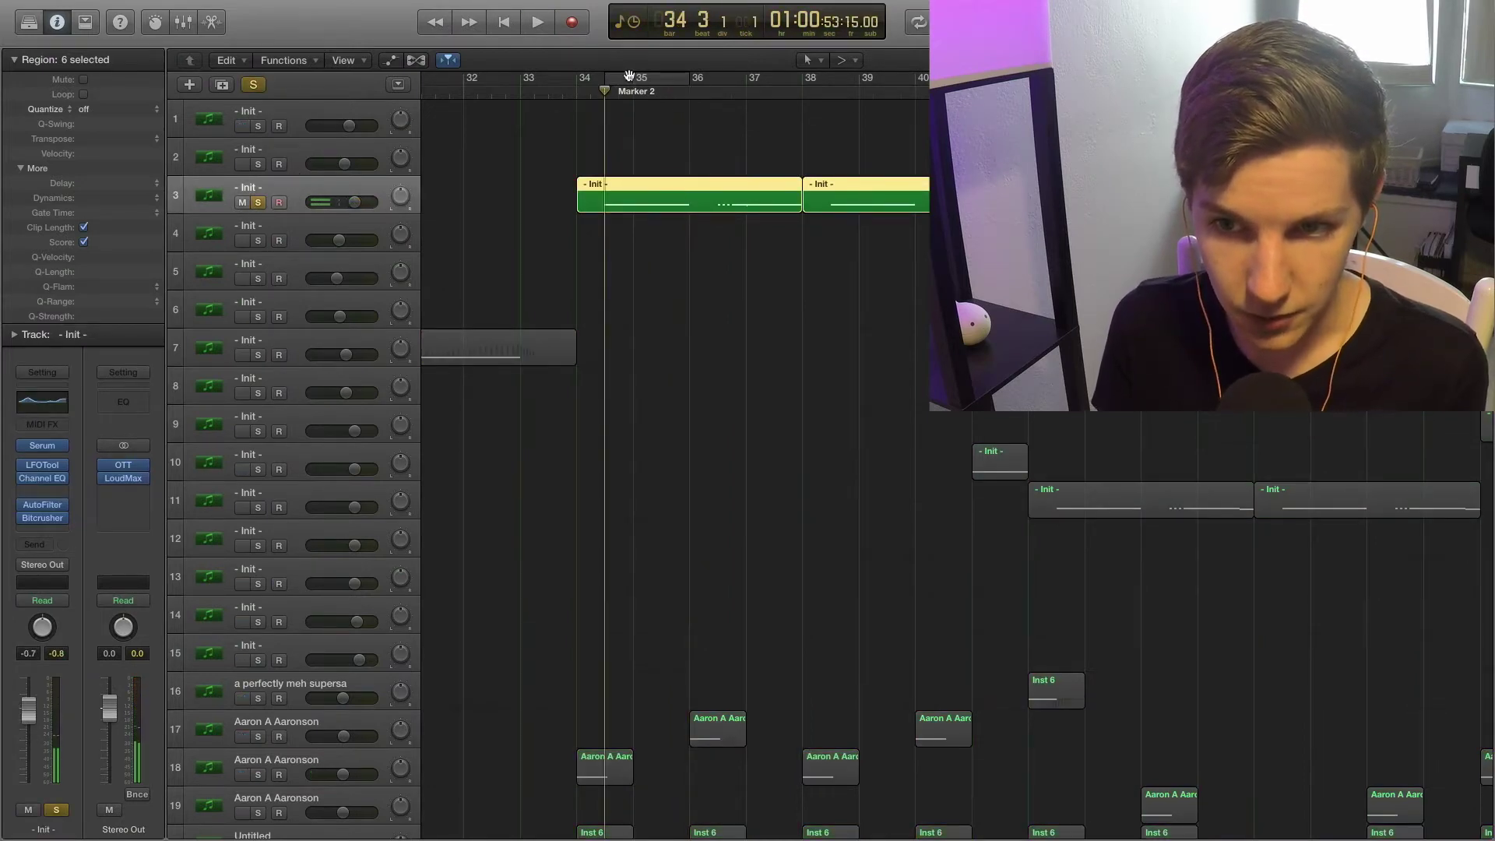
drag(607, 78, 690, 78)
key(space)
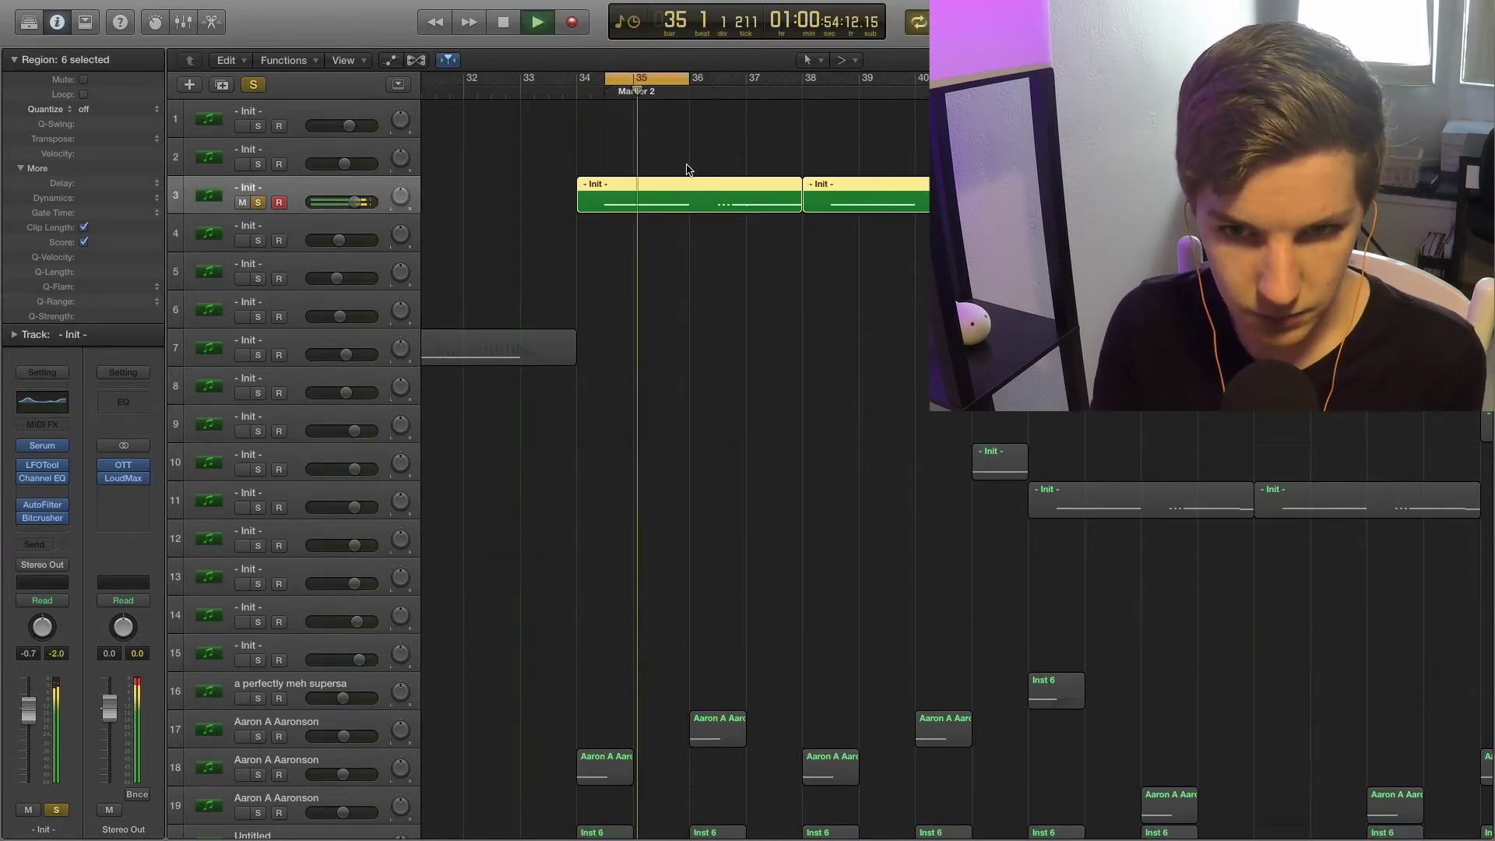
key(space)
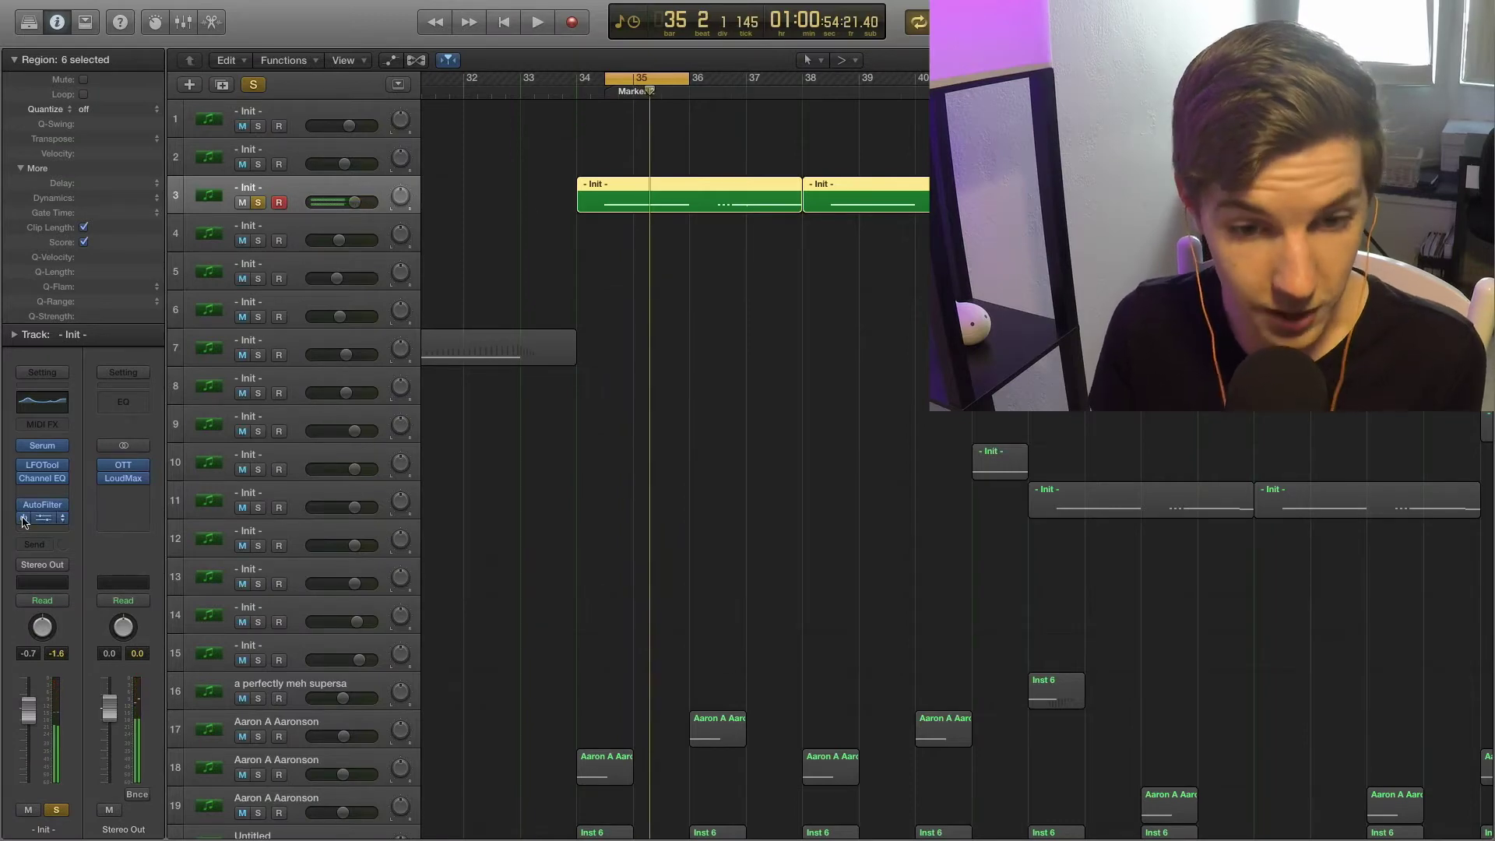
Step: Open Serum on track 3 and strip the sound to oscillator A by disabling the sub, oscillator B, filter and effects
click(35, 452)
click(673, 269)
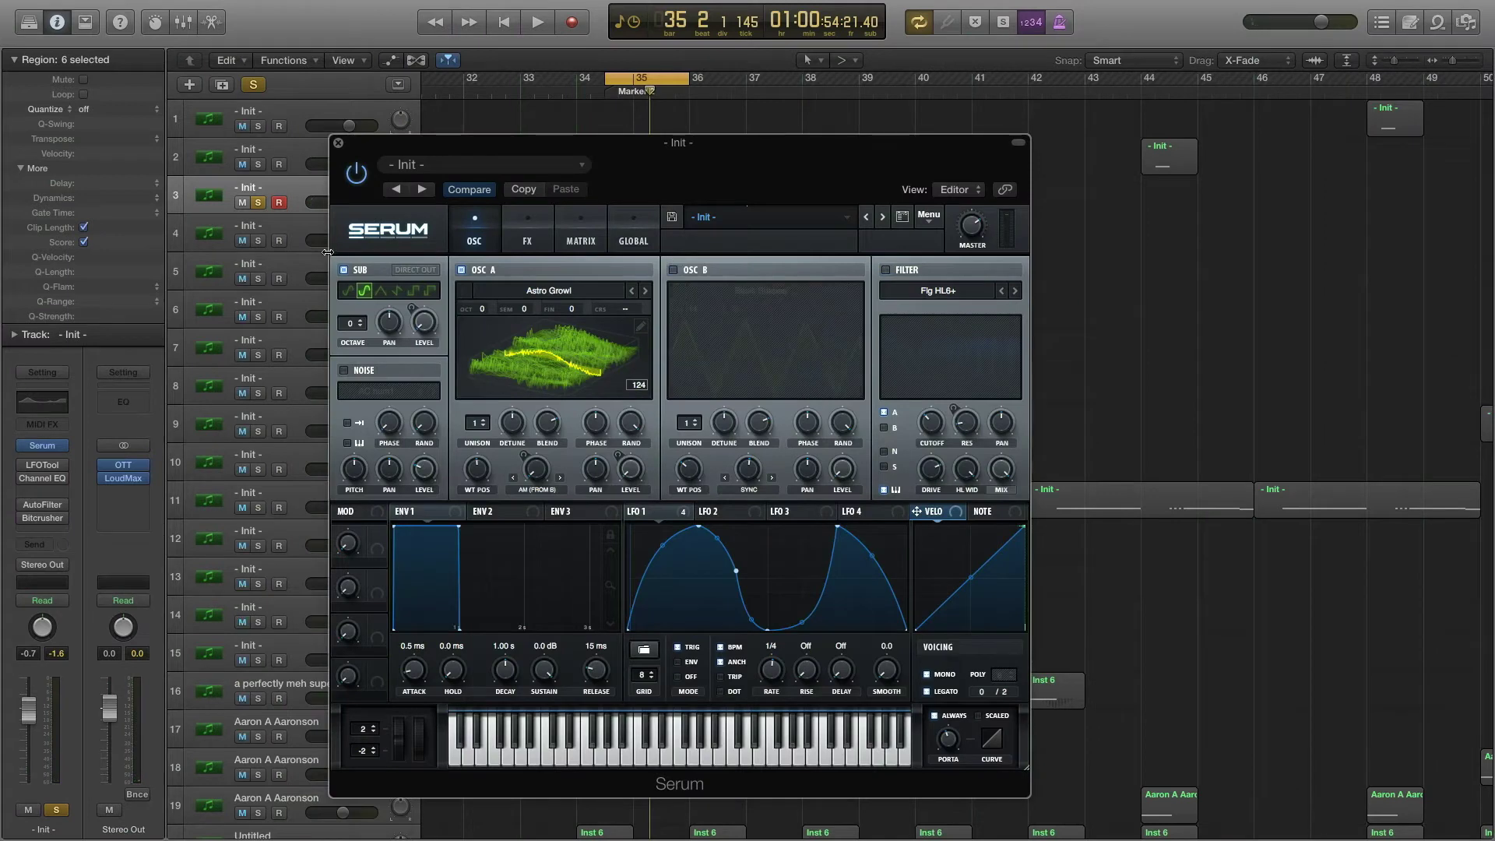
click(343, 270)
click(527, 230)
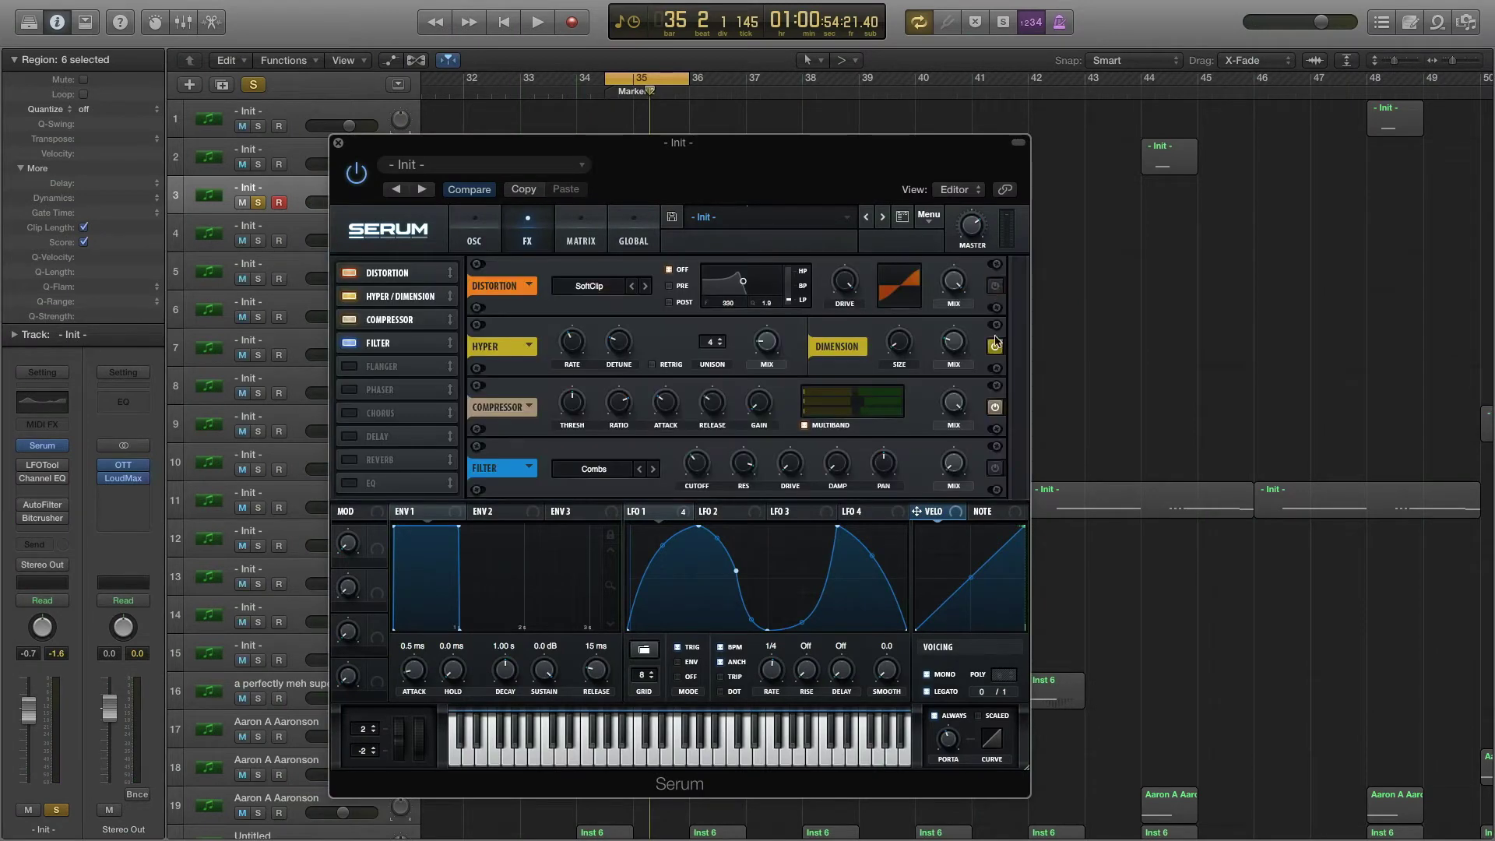
click(474, 230)
Step: Play the Astro Growl oscillator on its own over the cycled bars and examine its LFO 1 modulation
key(space)
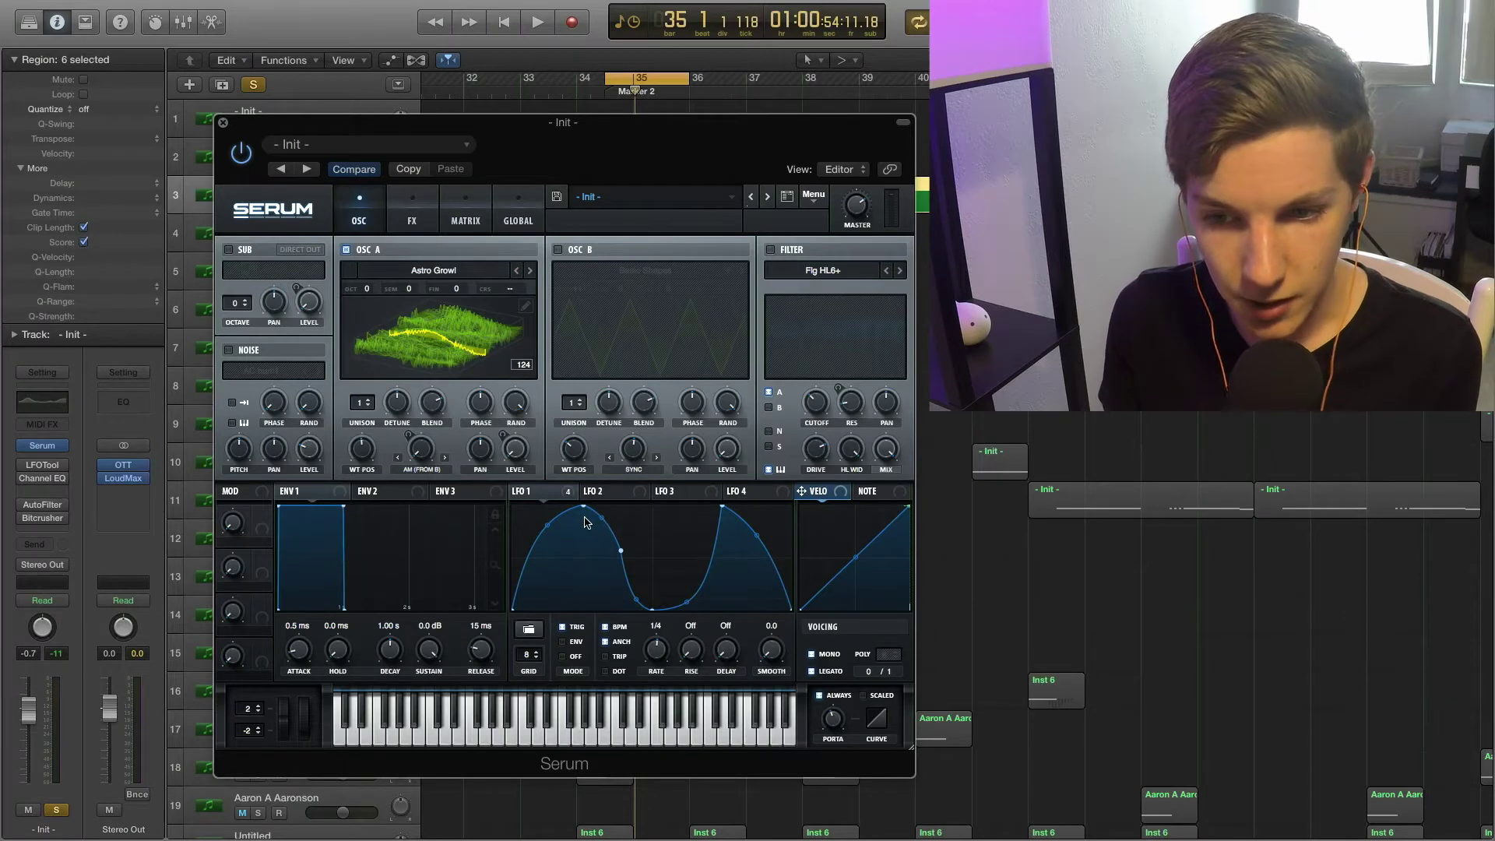
key(space)
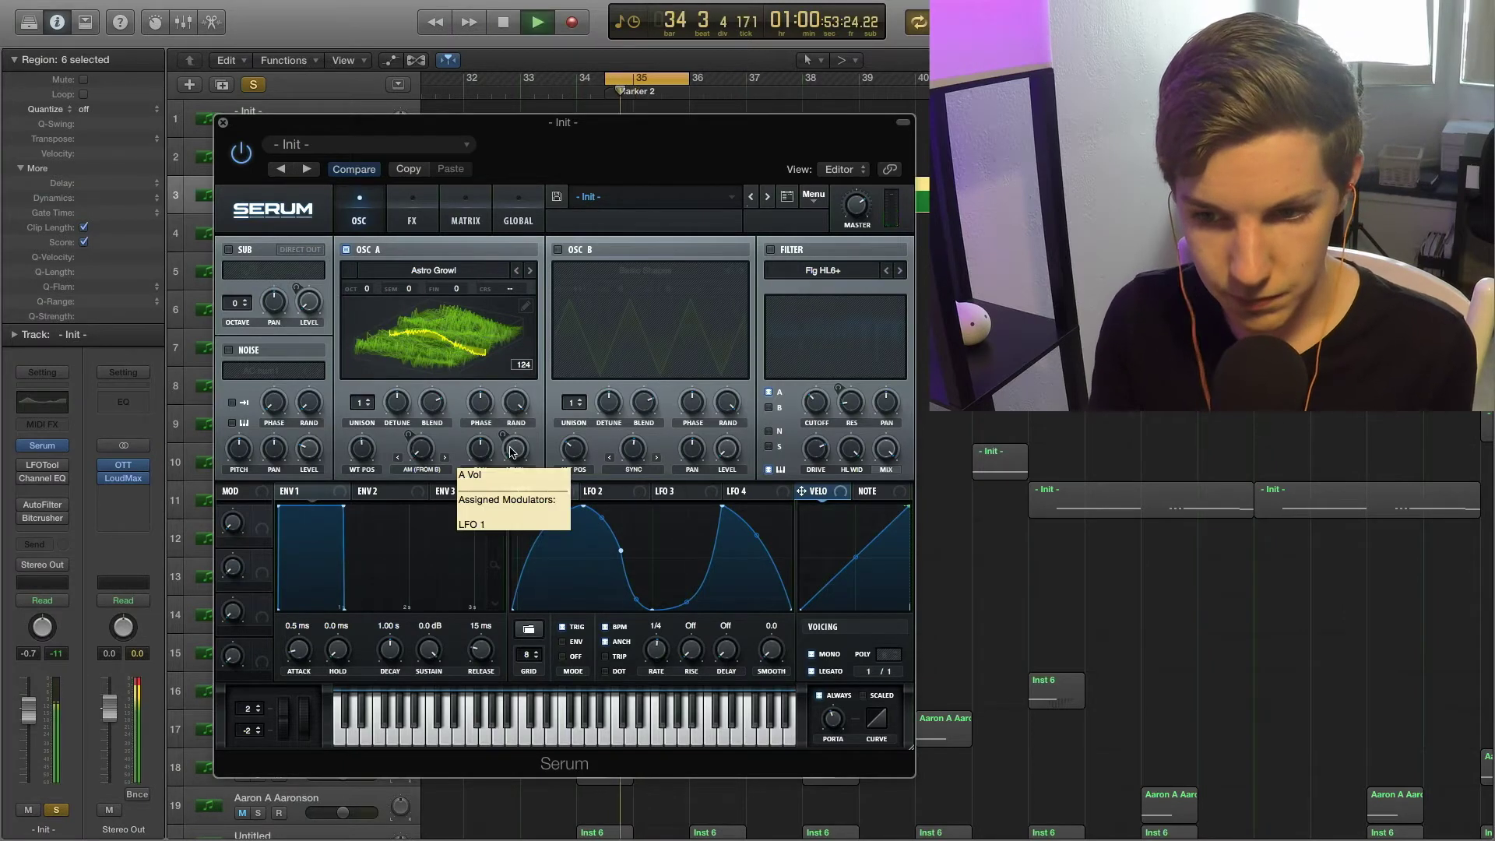
key(space)
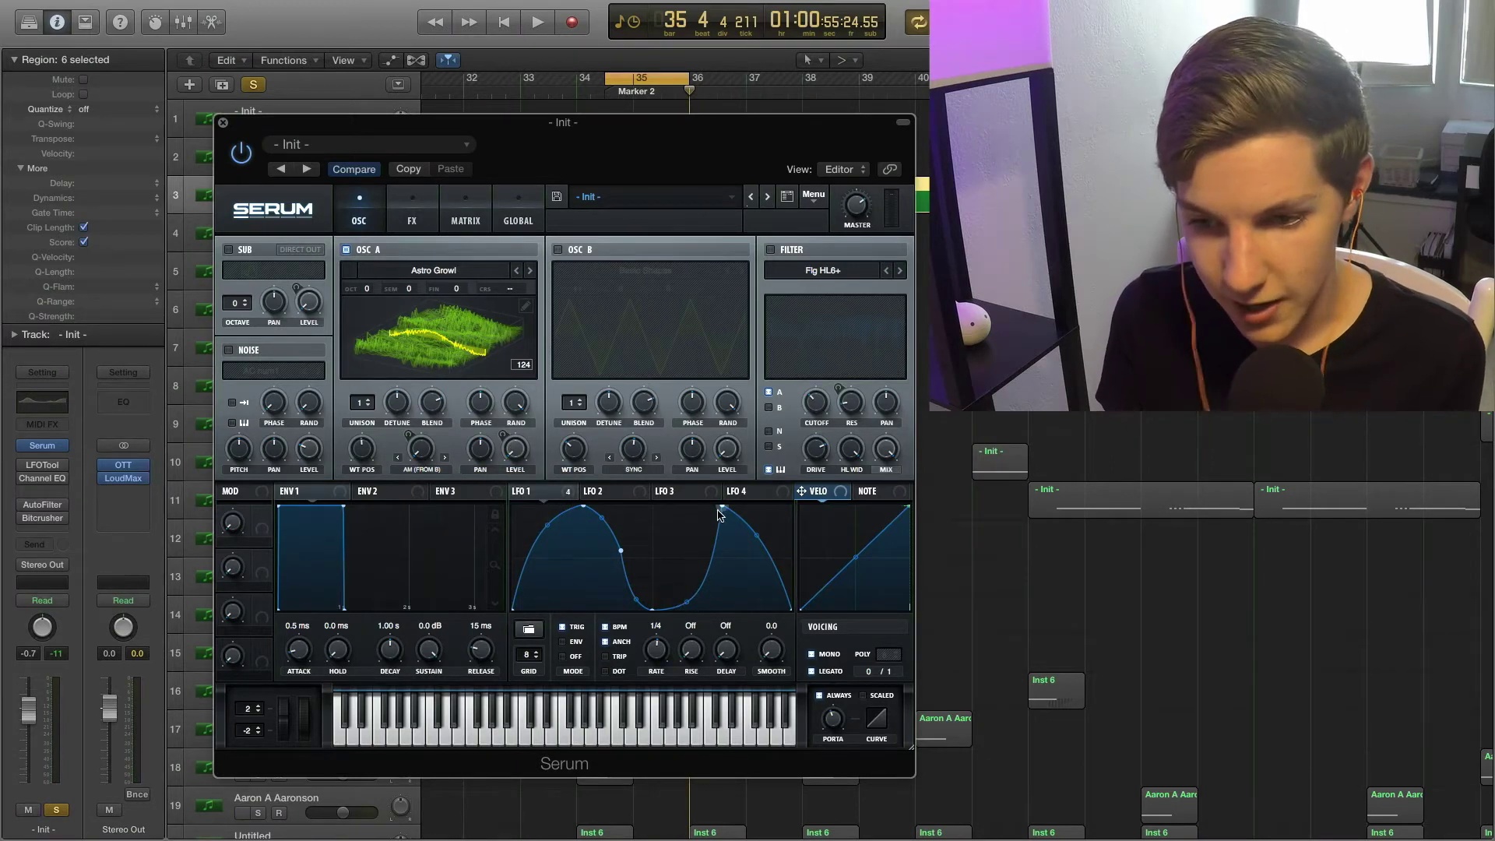
key(space)
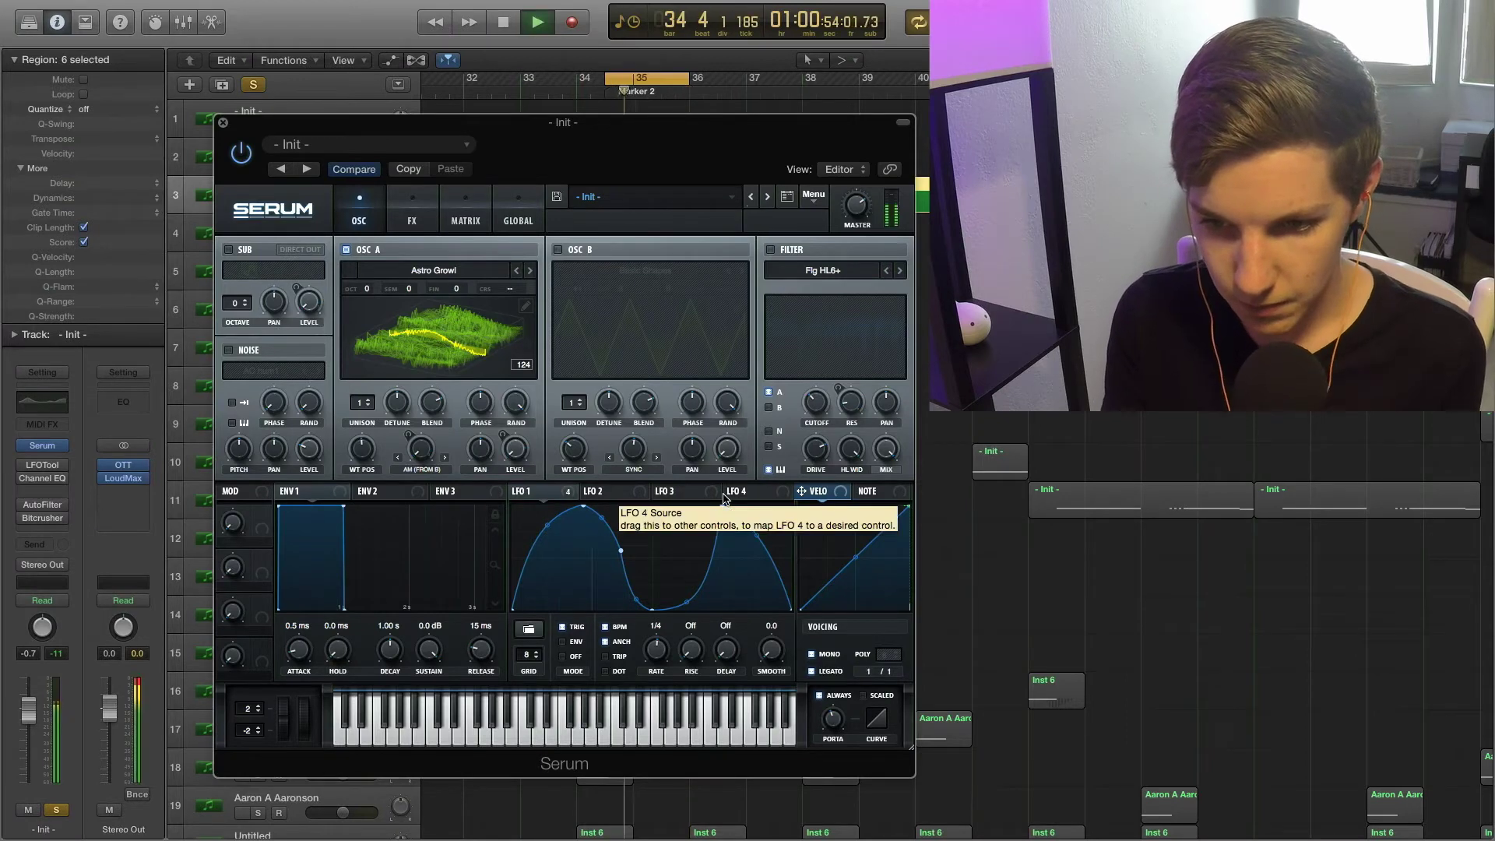
key(space)
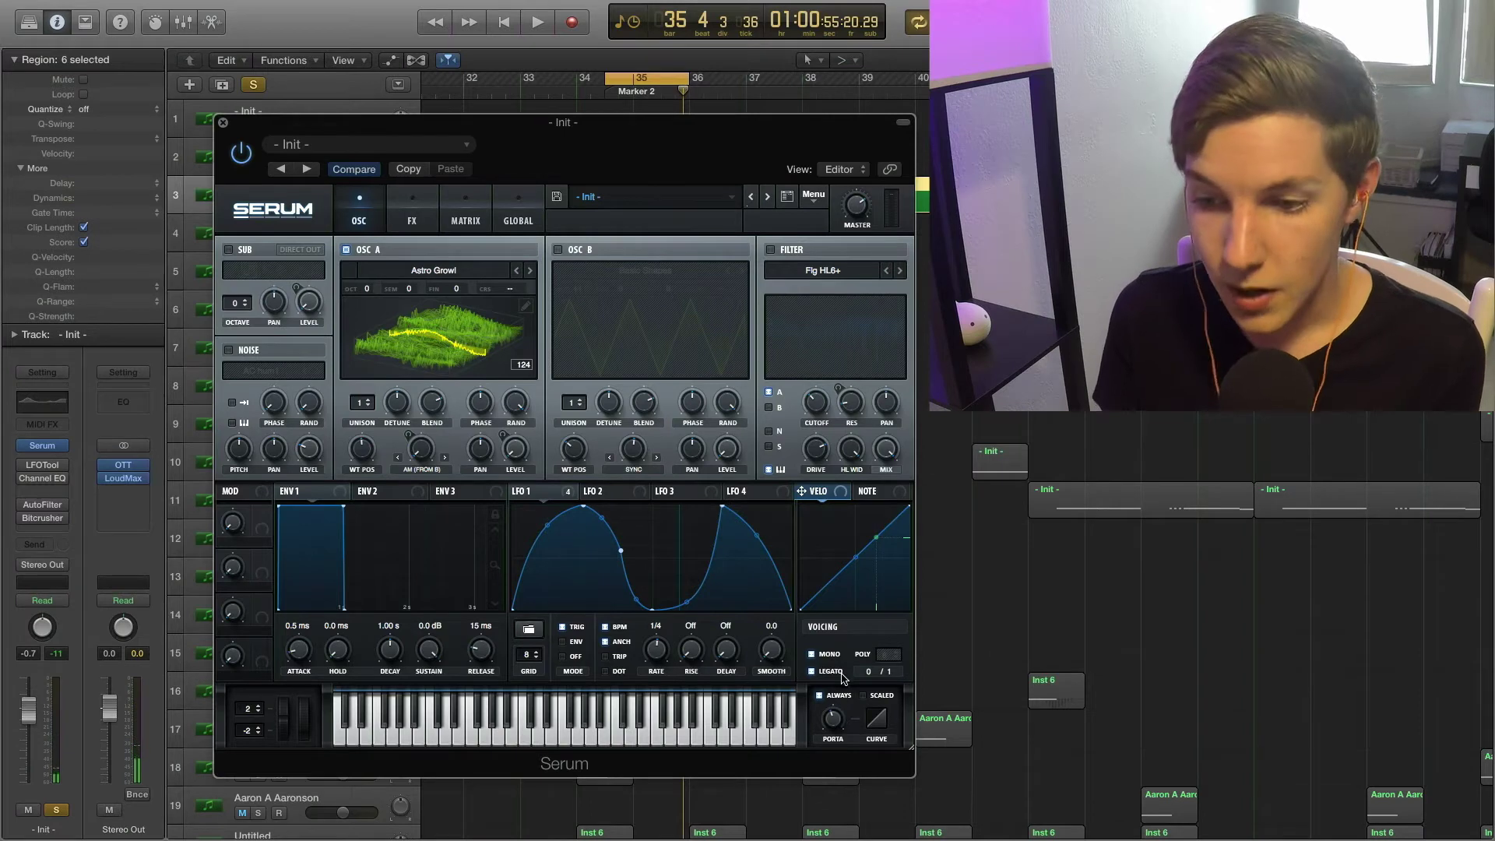
key(space)
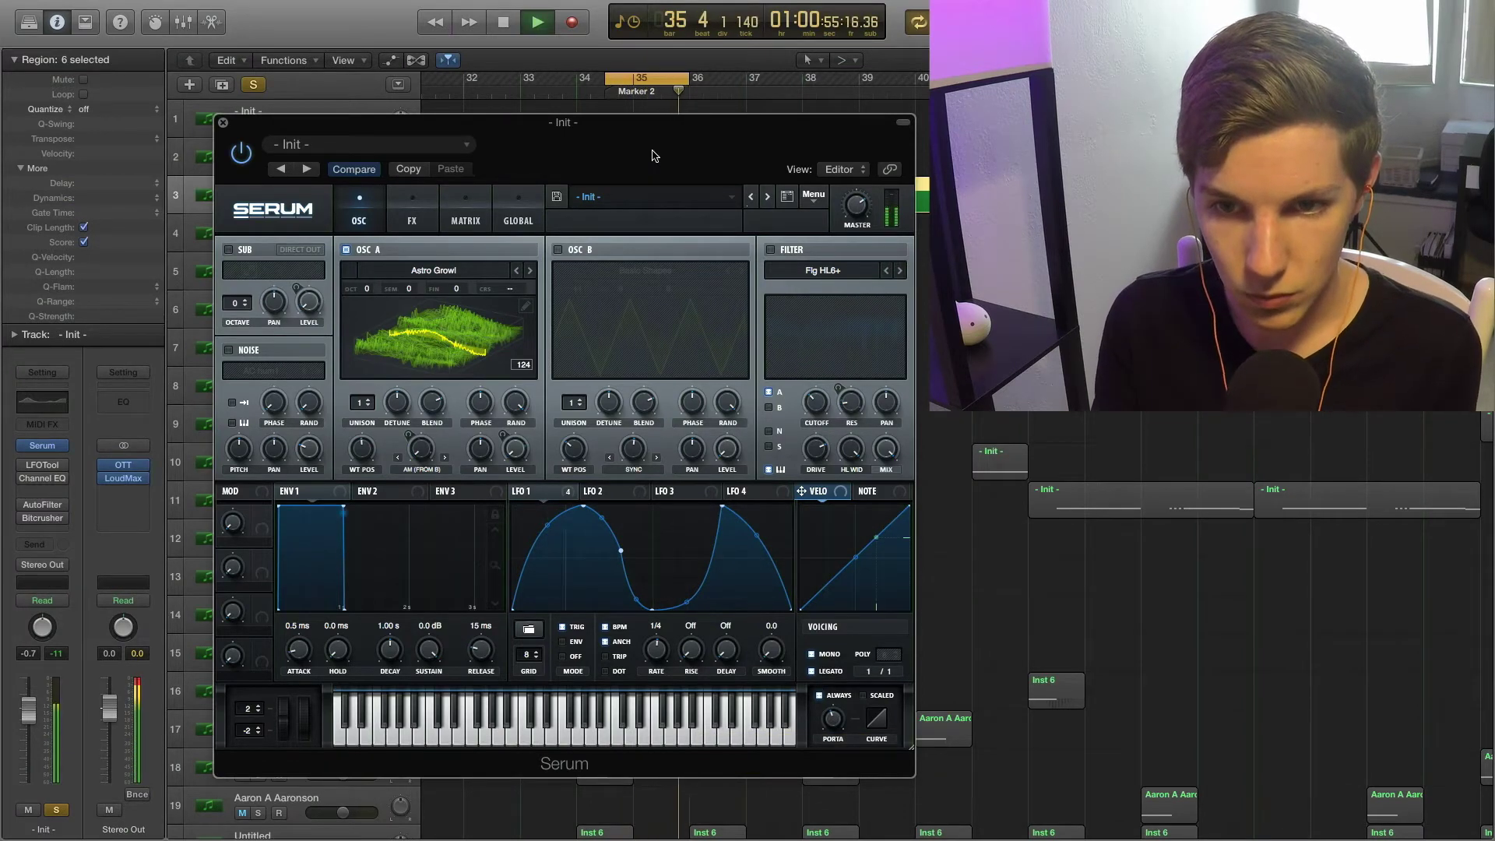
key(space)
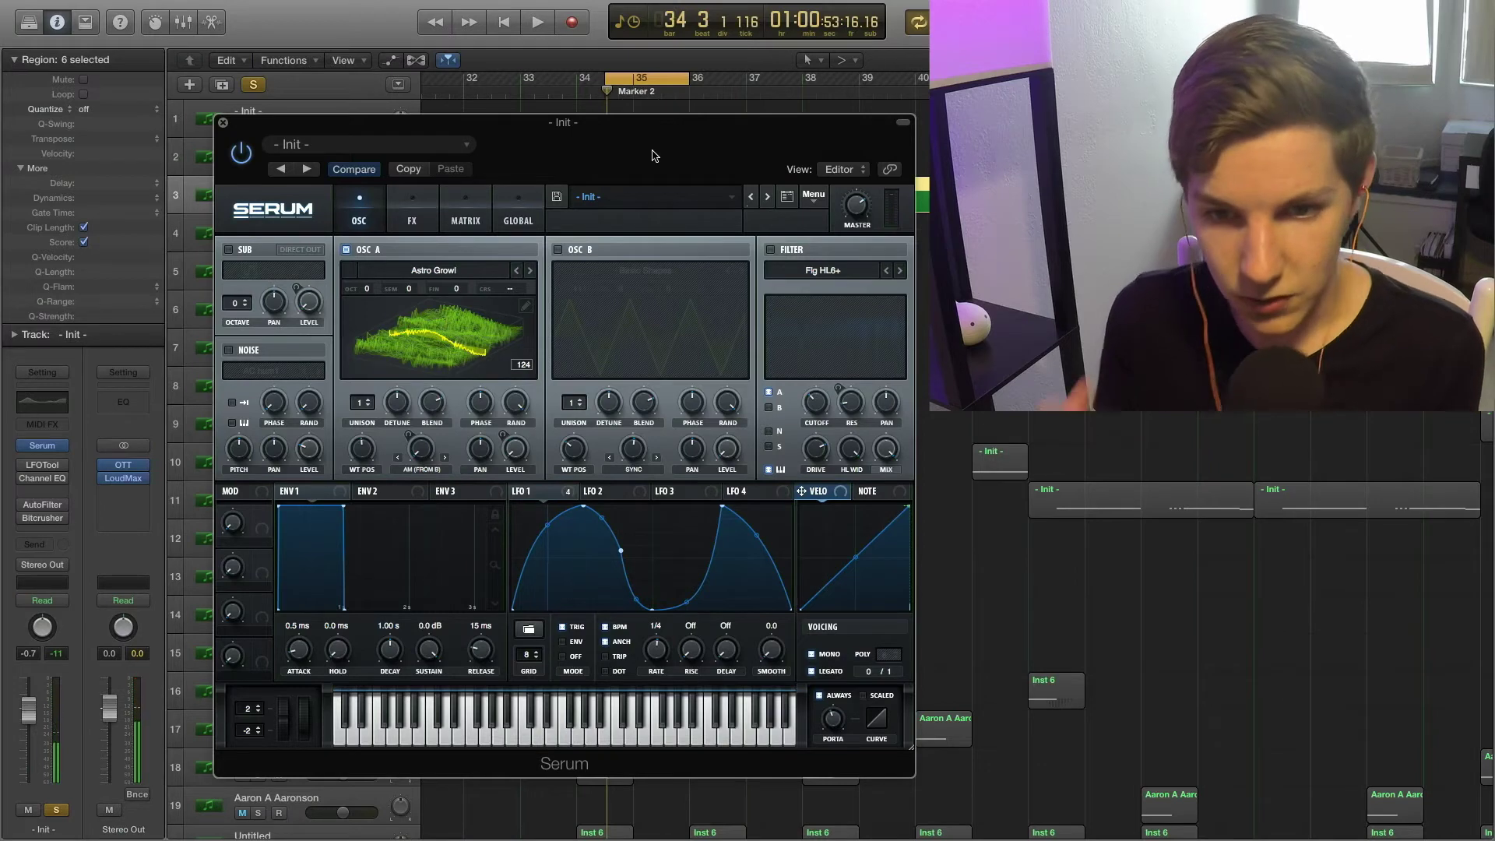
Step: Turn Serum's sub oscillator back on and play it with Astro Growl over the cycled bars
click(228, 250)
key(space)
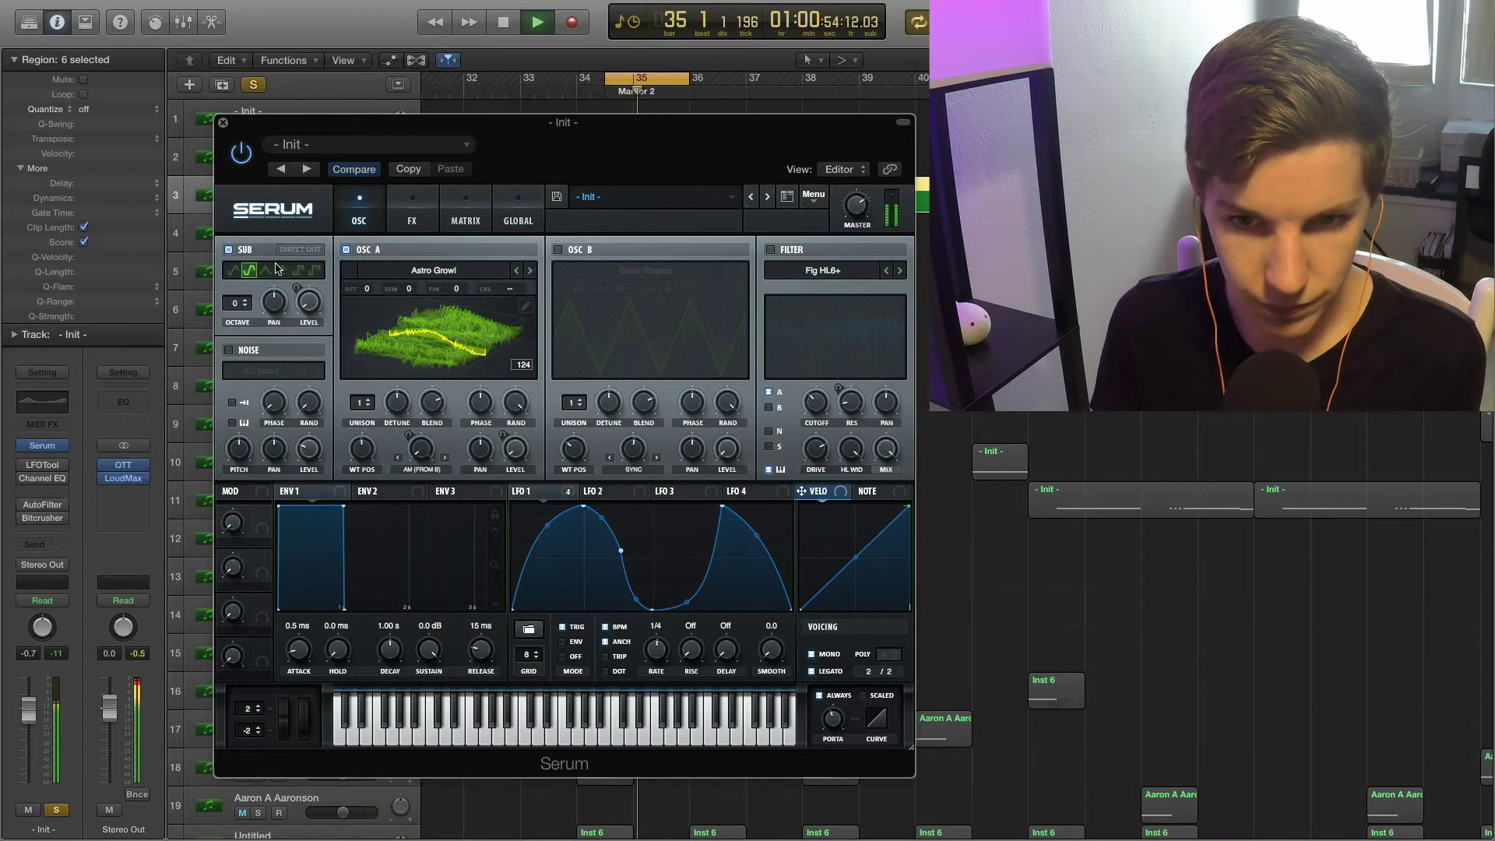
key(space)
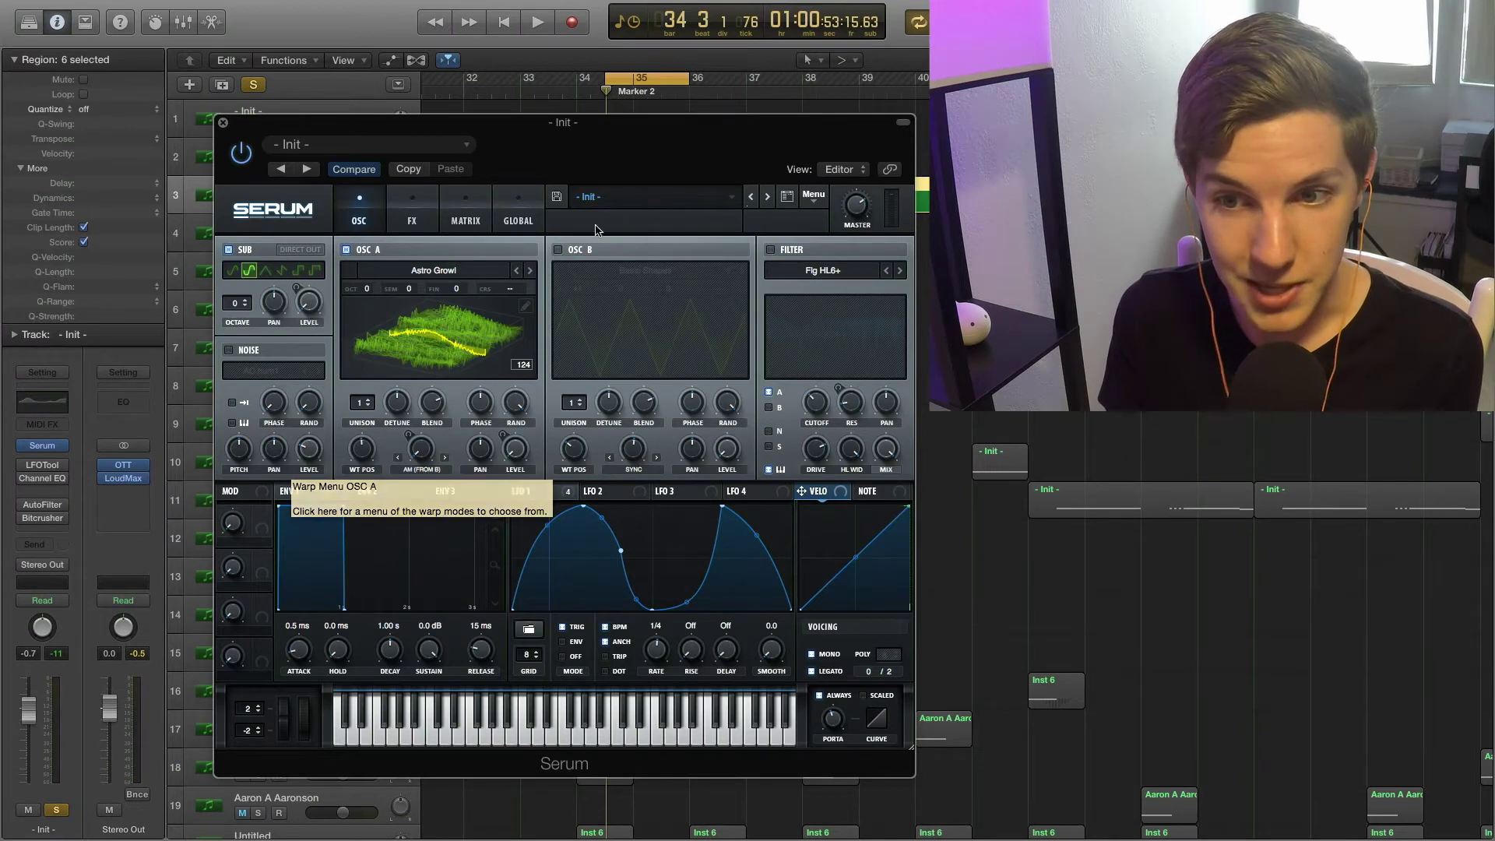
Step: Turn on oscillator B with Basic Shapes, play the combined sound over the cycled bars, and check oscillator B's octave setting
click(559, 250)
key(space)
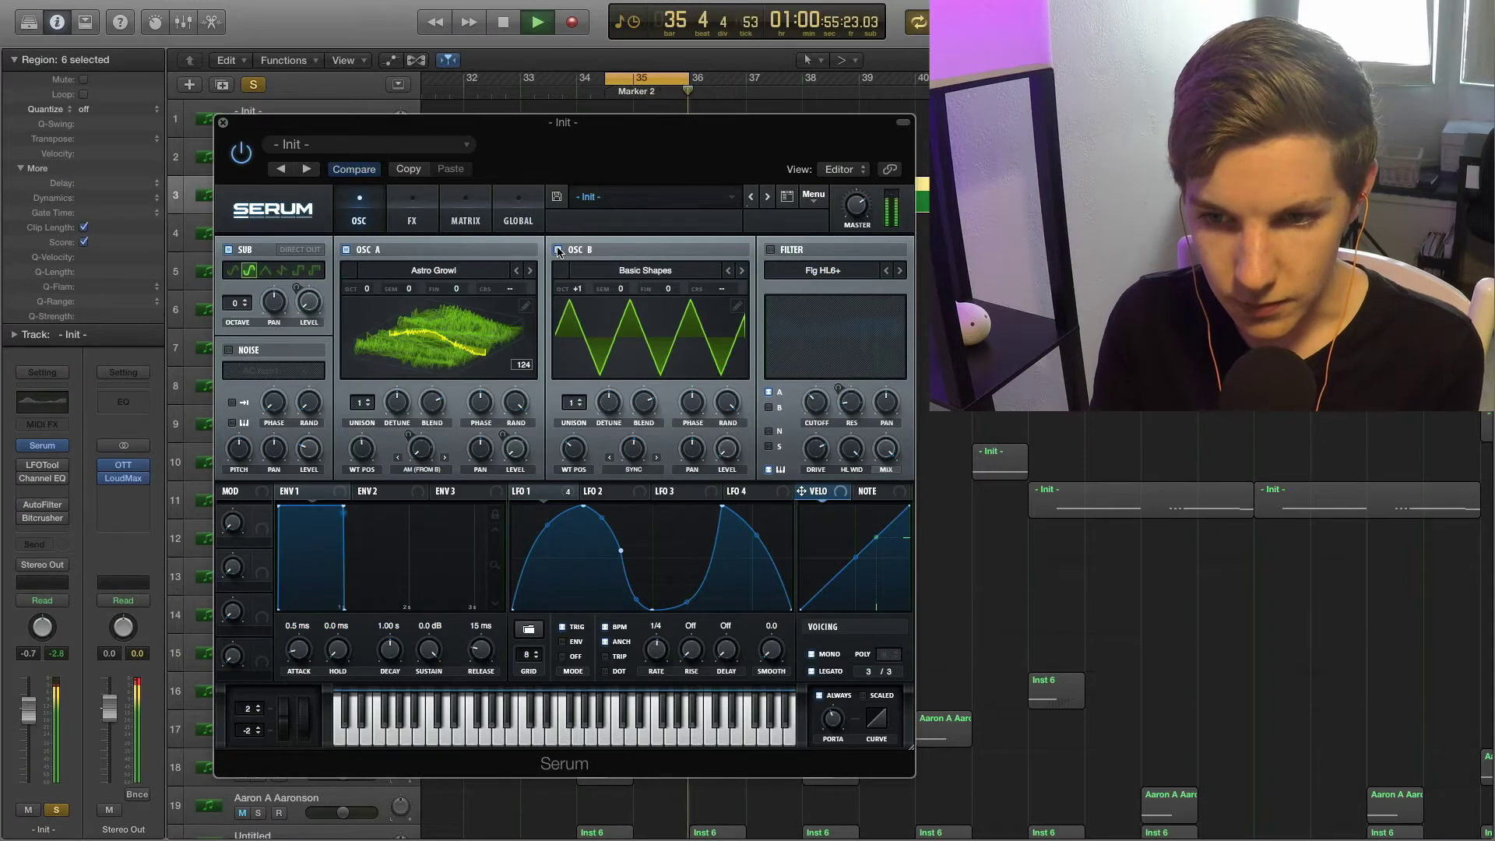
key(space)
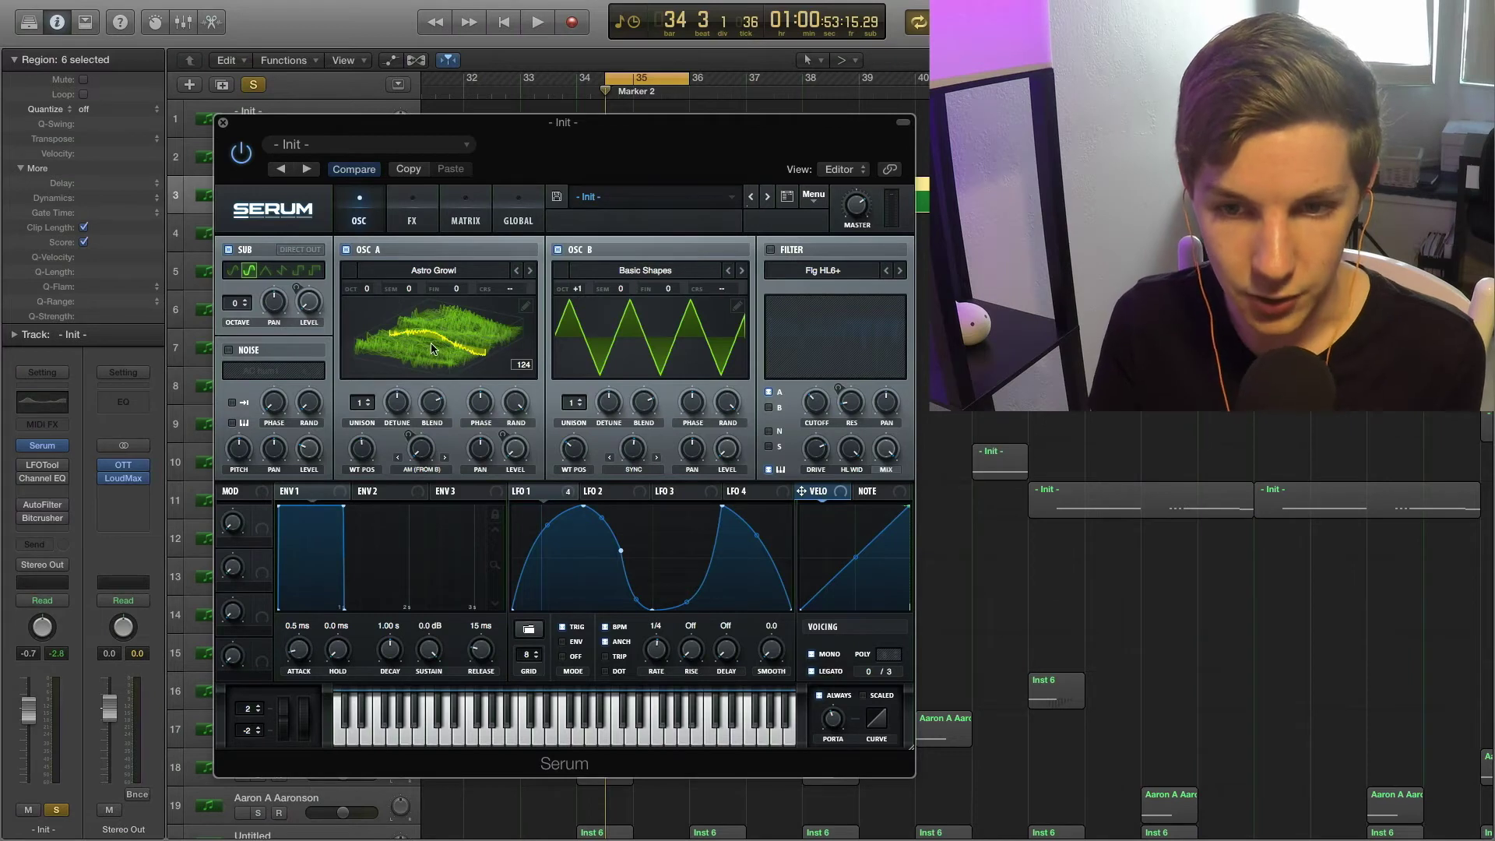
key(space)
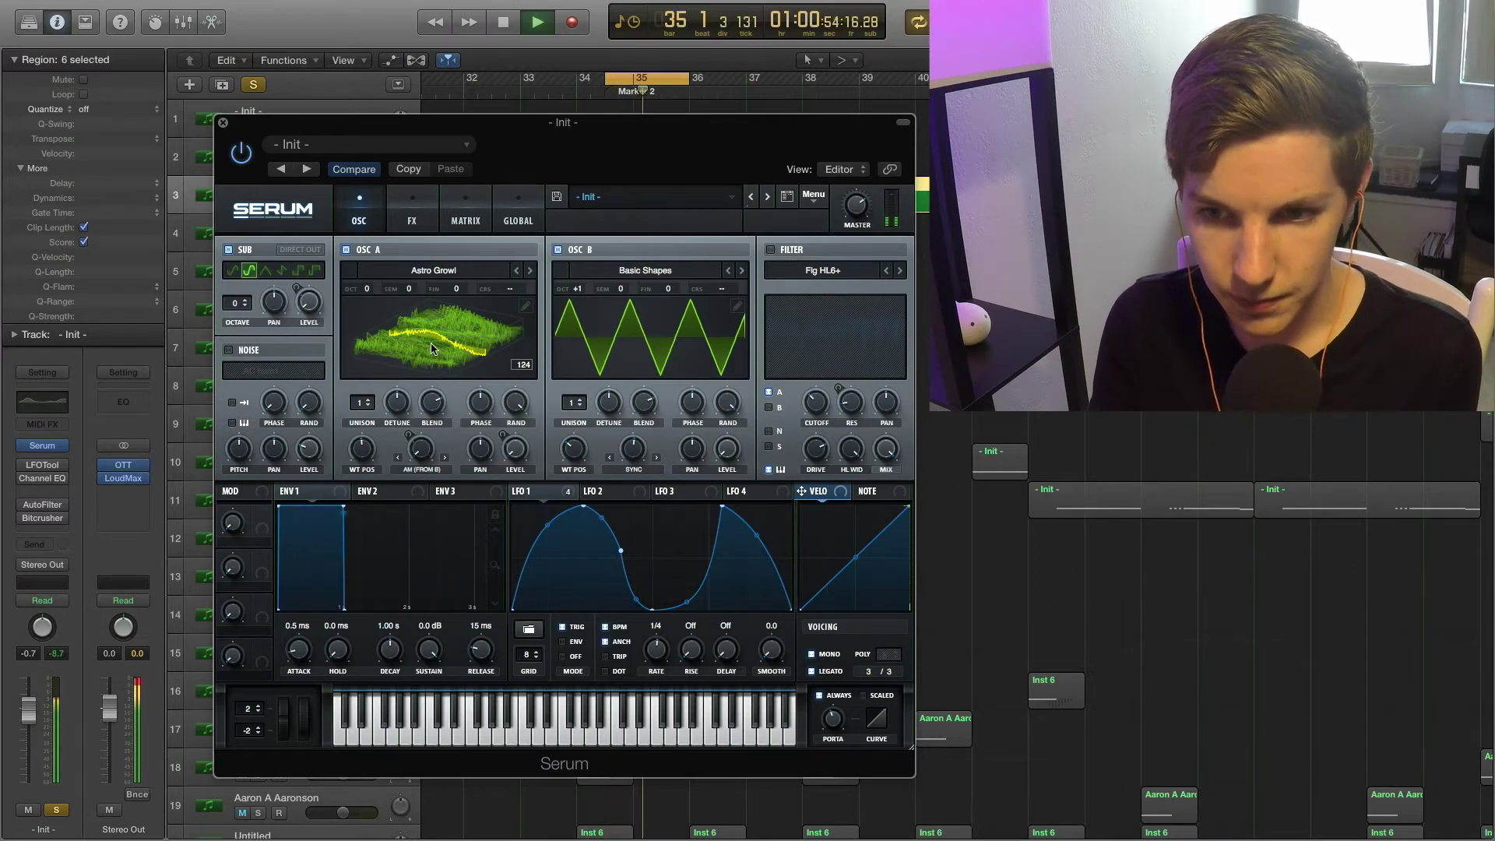
key(space)
mouse_move(581, 294)
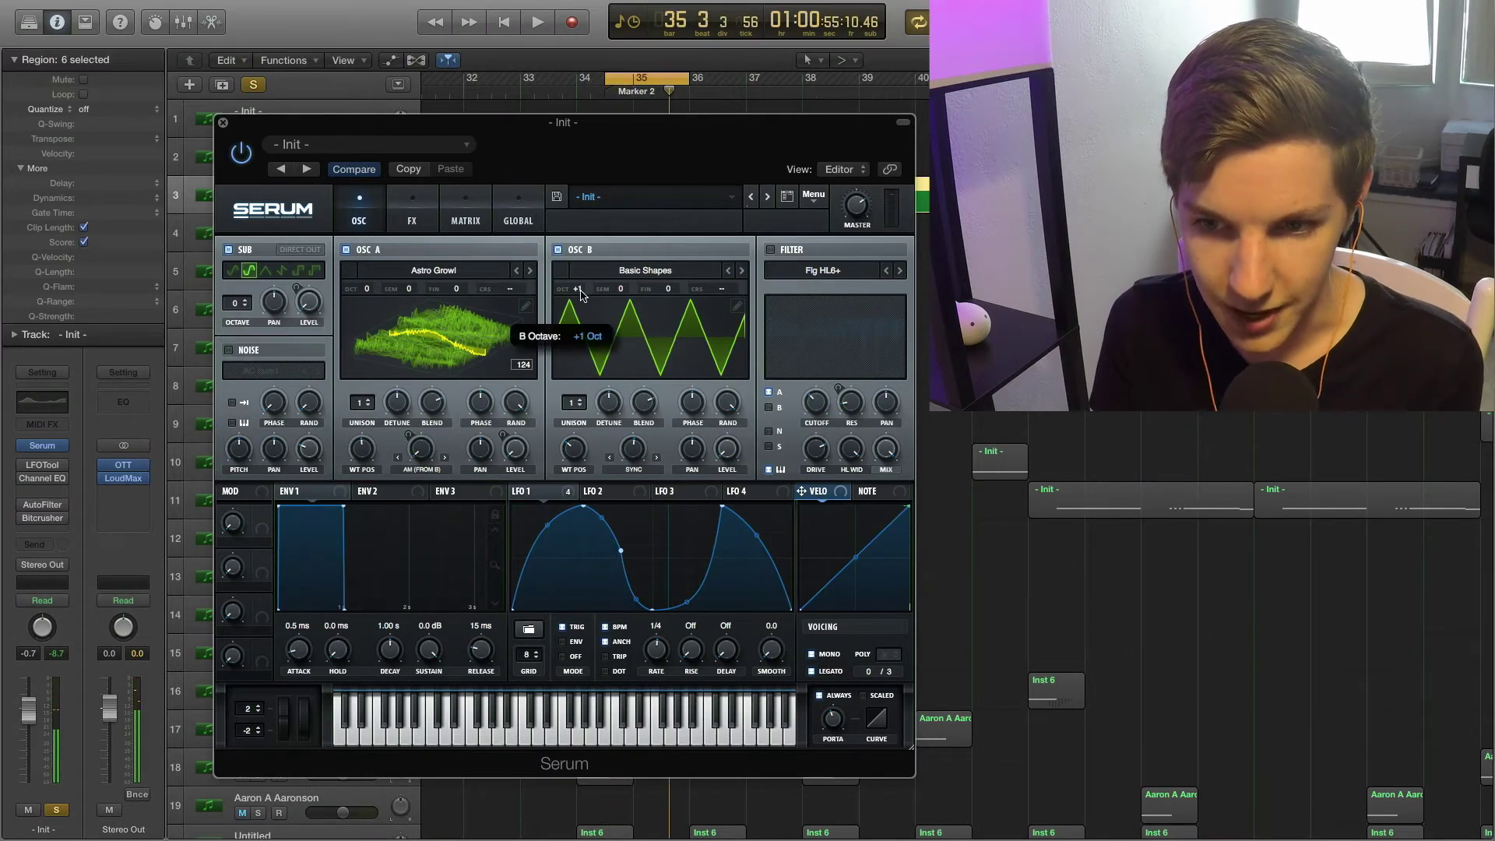
Step: Play the unfiltered oscillators over the cycled bars, turn on the Flg HL6+ filter and play the sound with it
key(space)
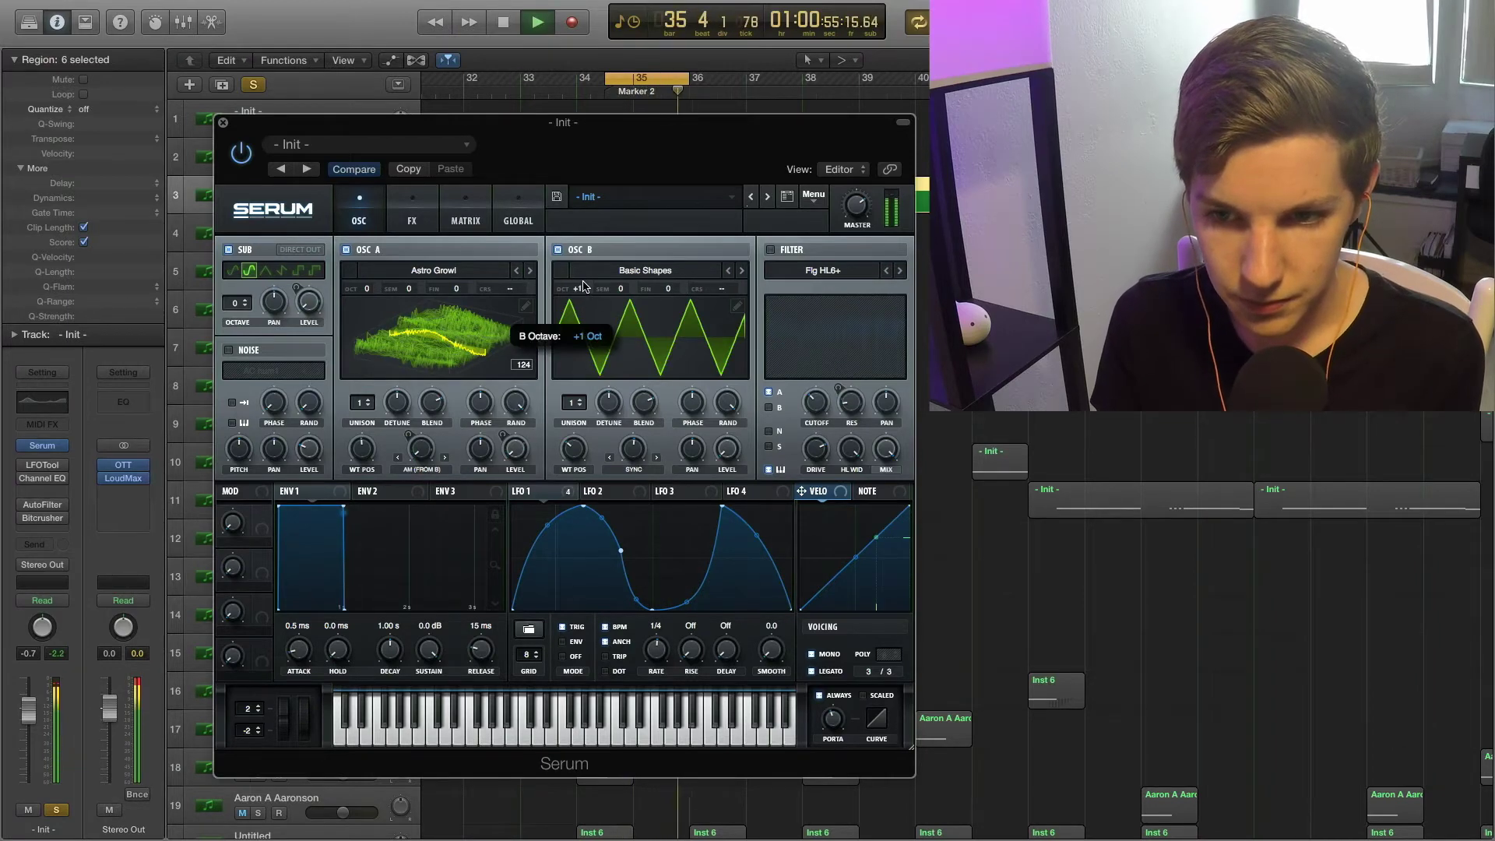
key(space)
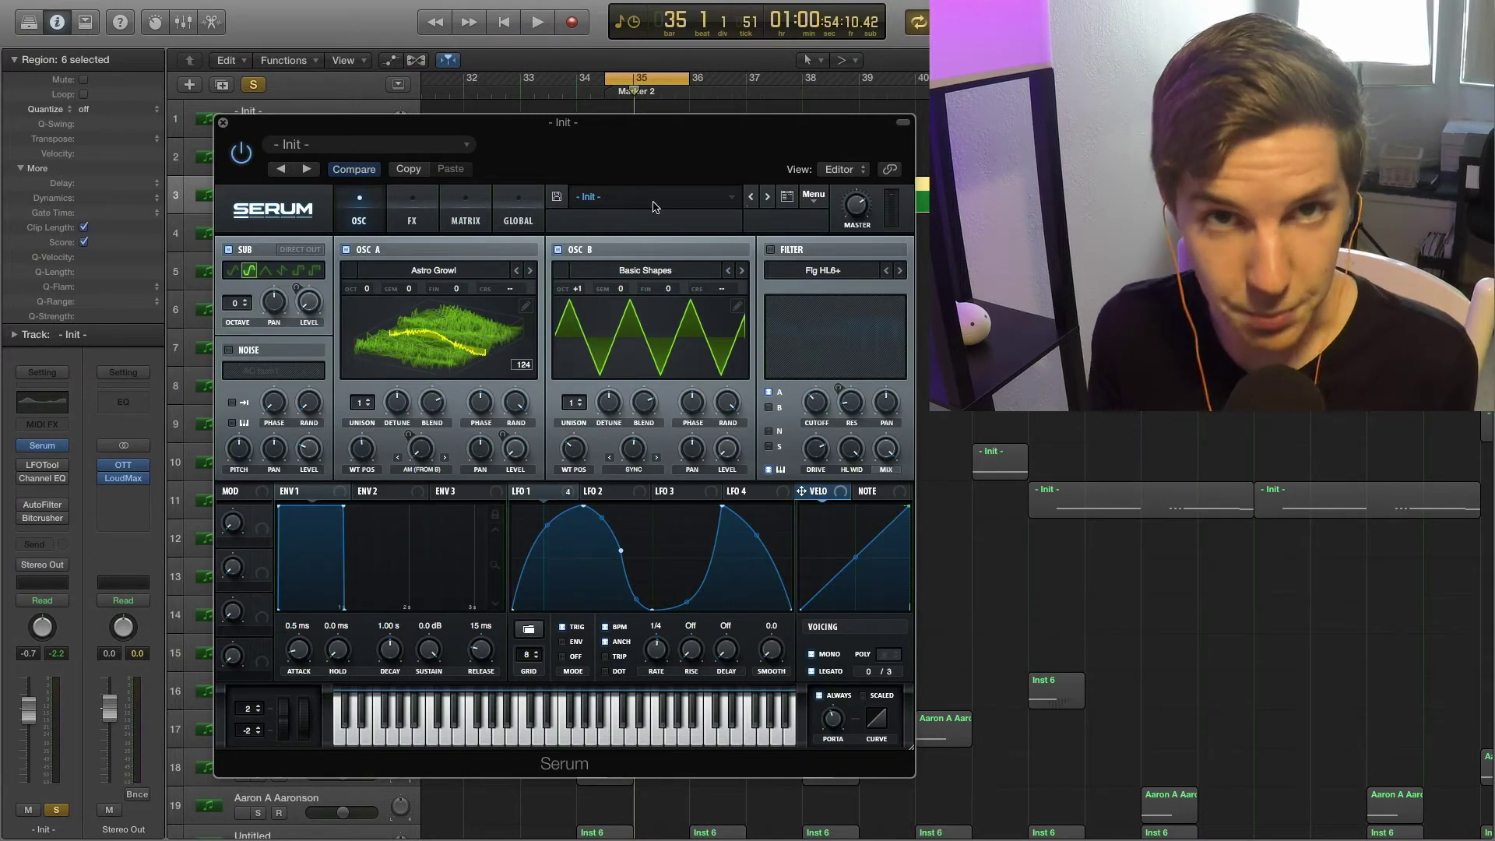
click(768, 252)
key(space)
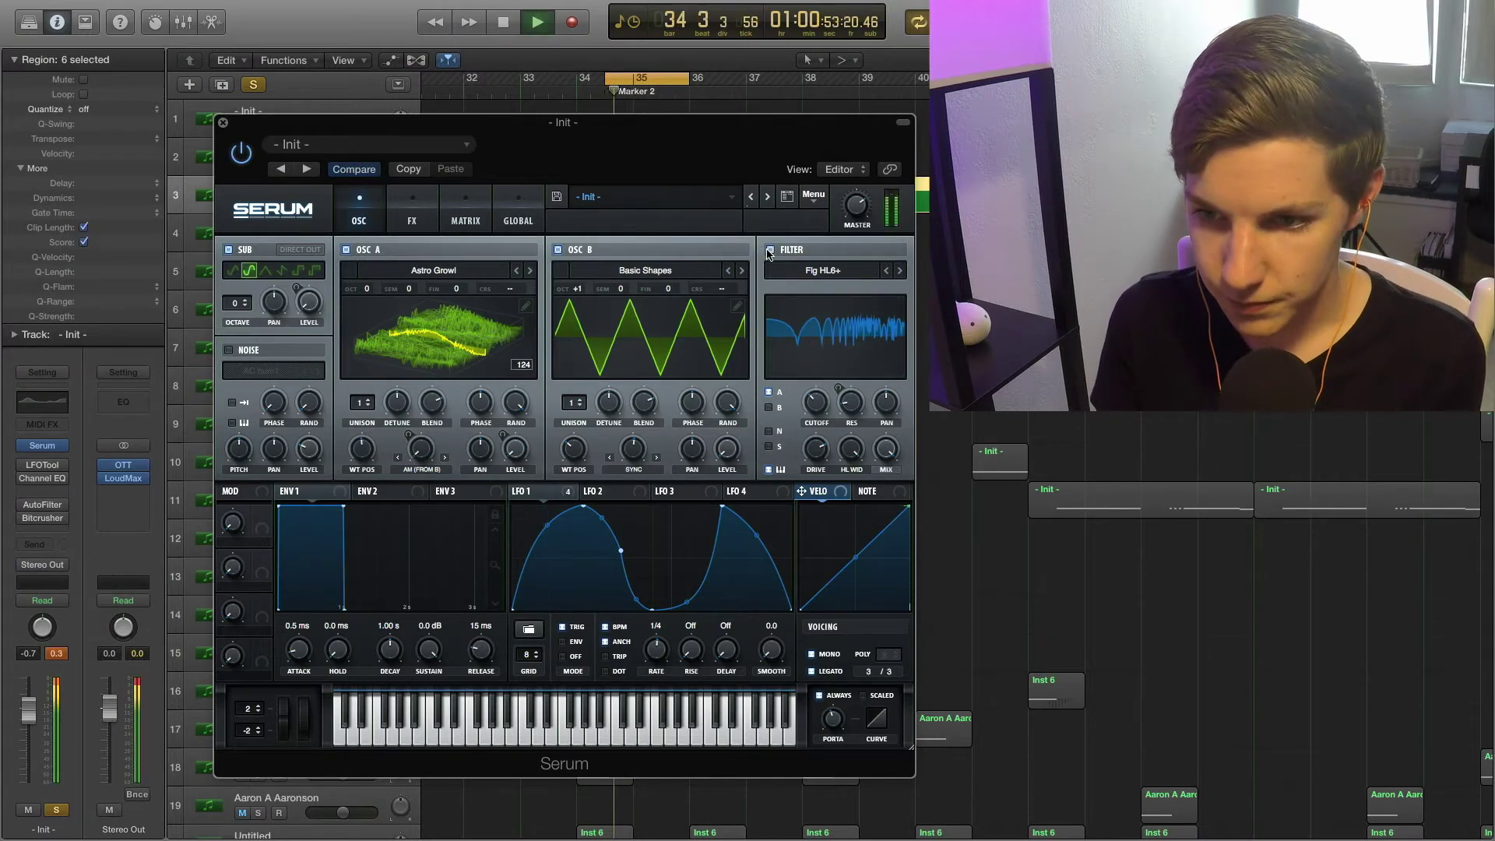
click(769, 254)
click(769, 252)
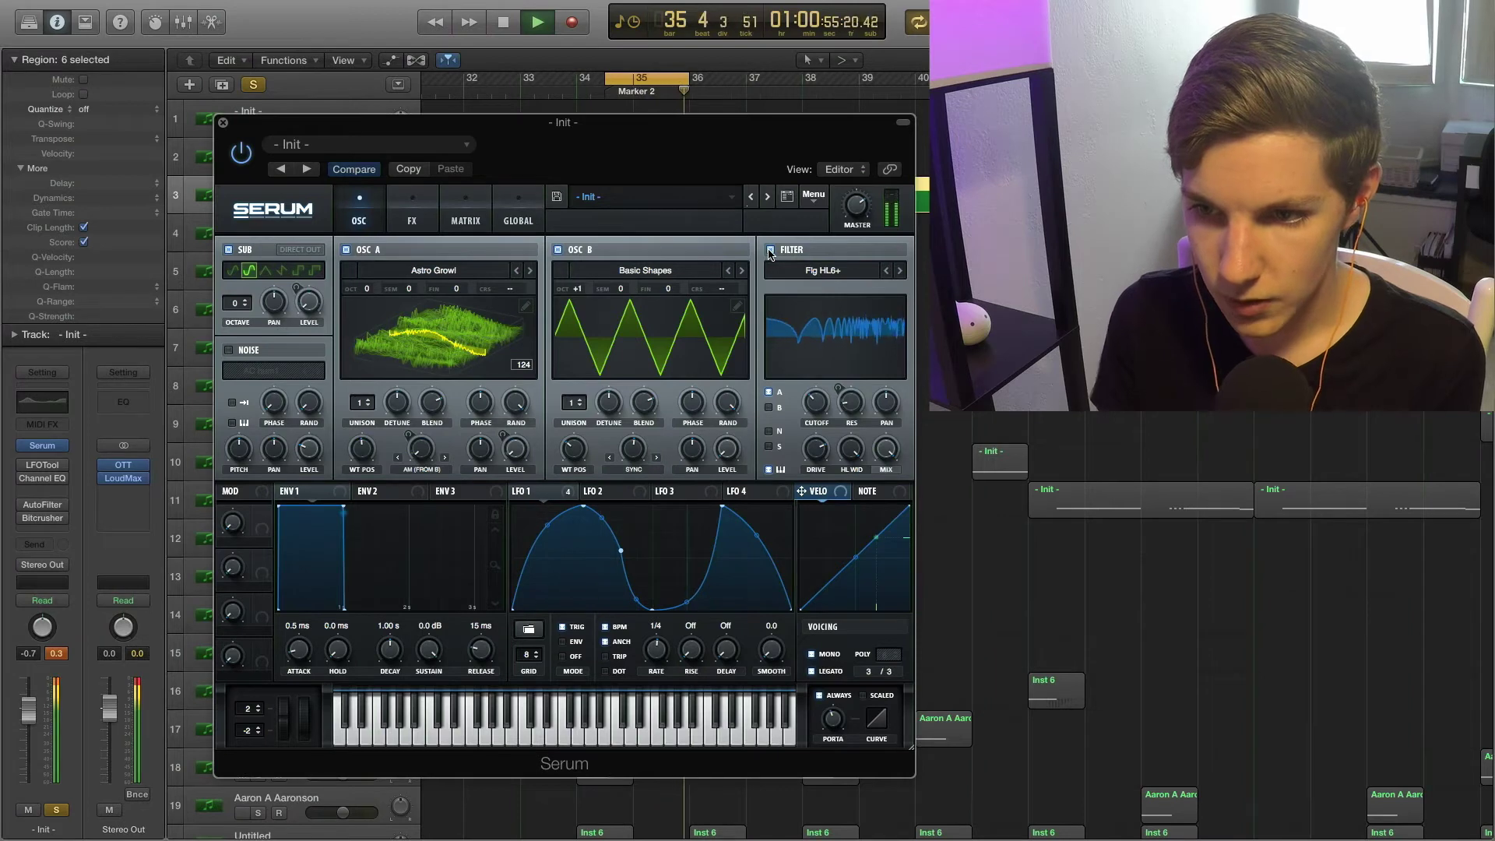
key(space)
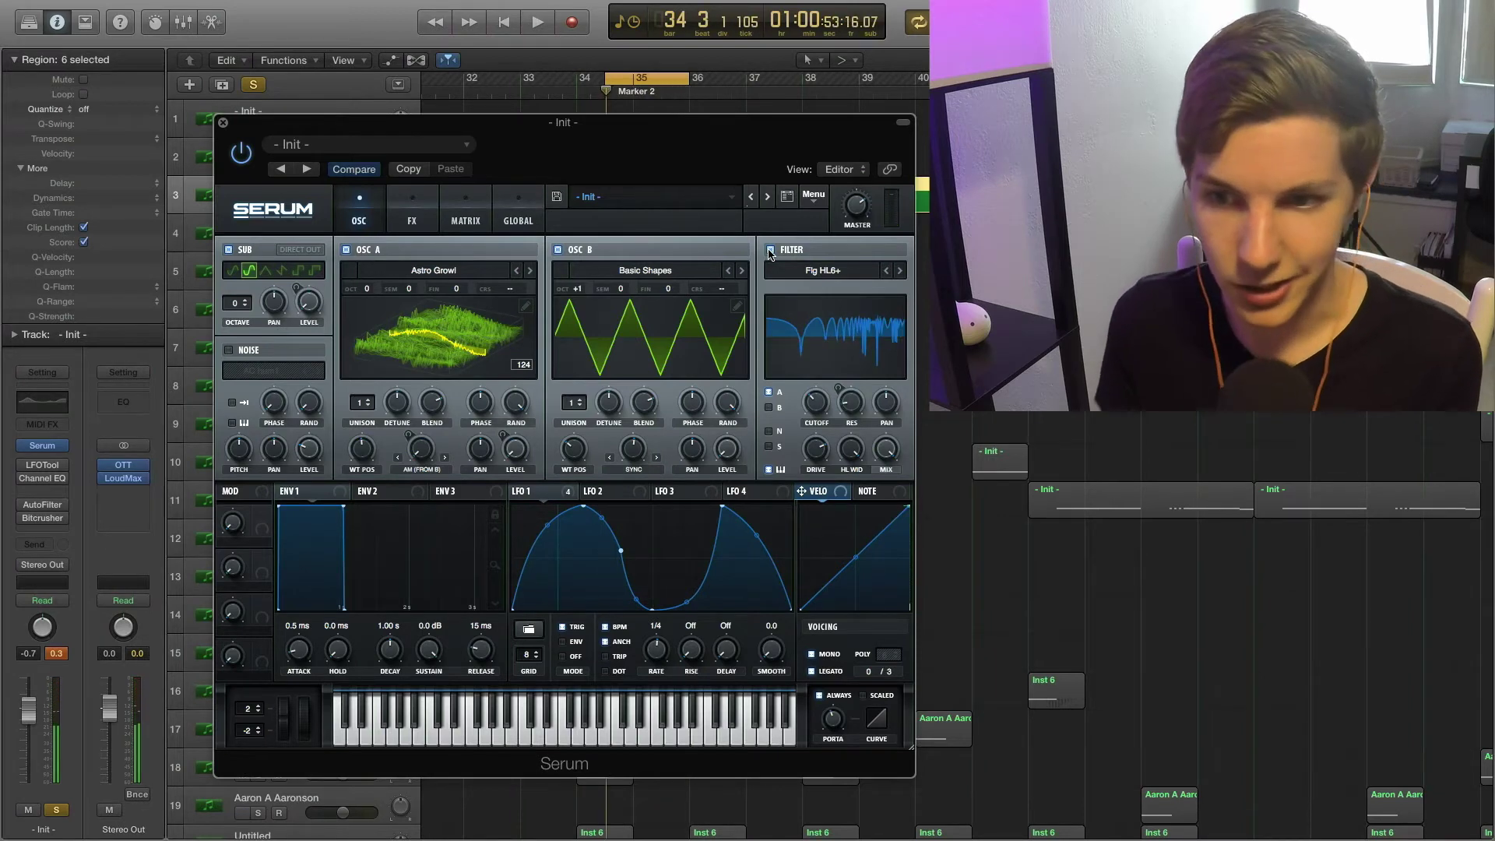
Step: Compare the sound with the filter bypassed and enabled during playback, leaving the filter on
click(769, 253)
key(space)
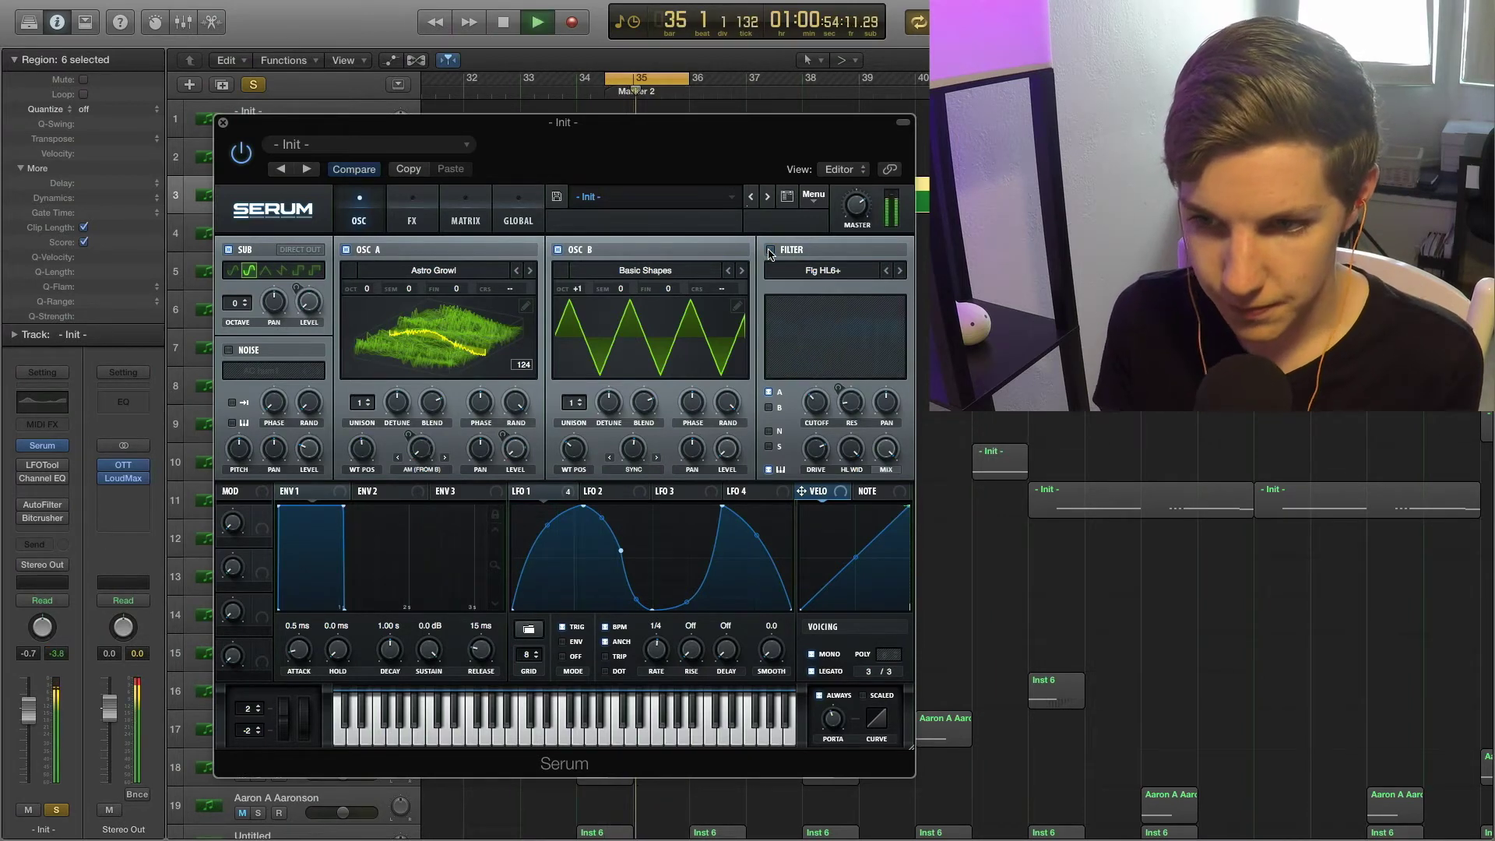
click(770, 252)
key(space)
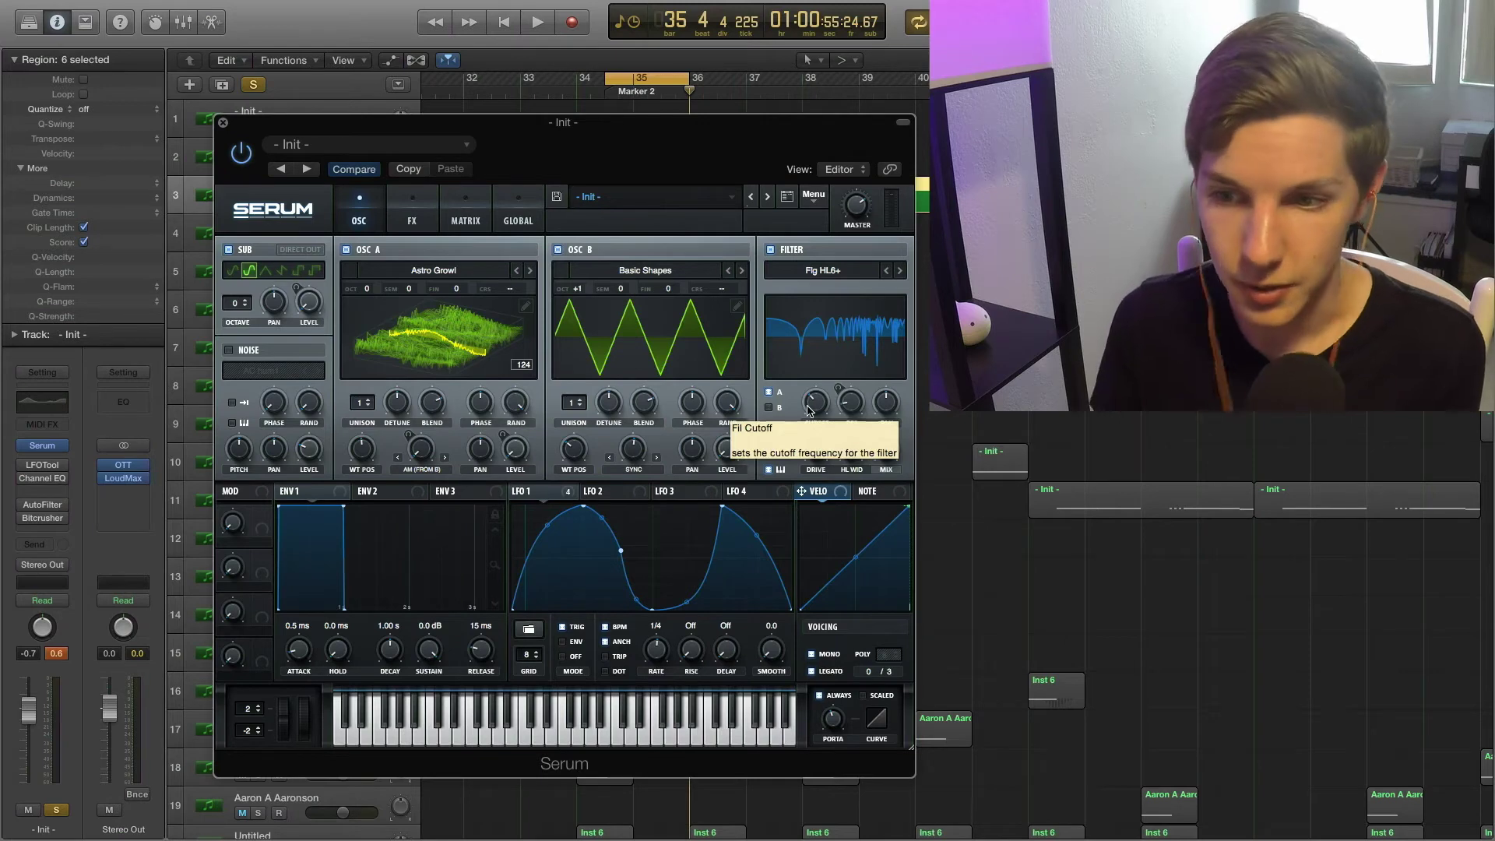
Step: Play the filtered sound with both oscillators and the sub over the cycled bars
key(space)
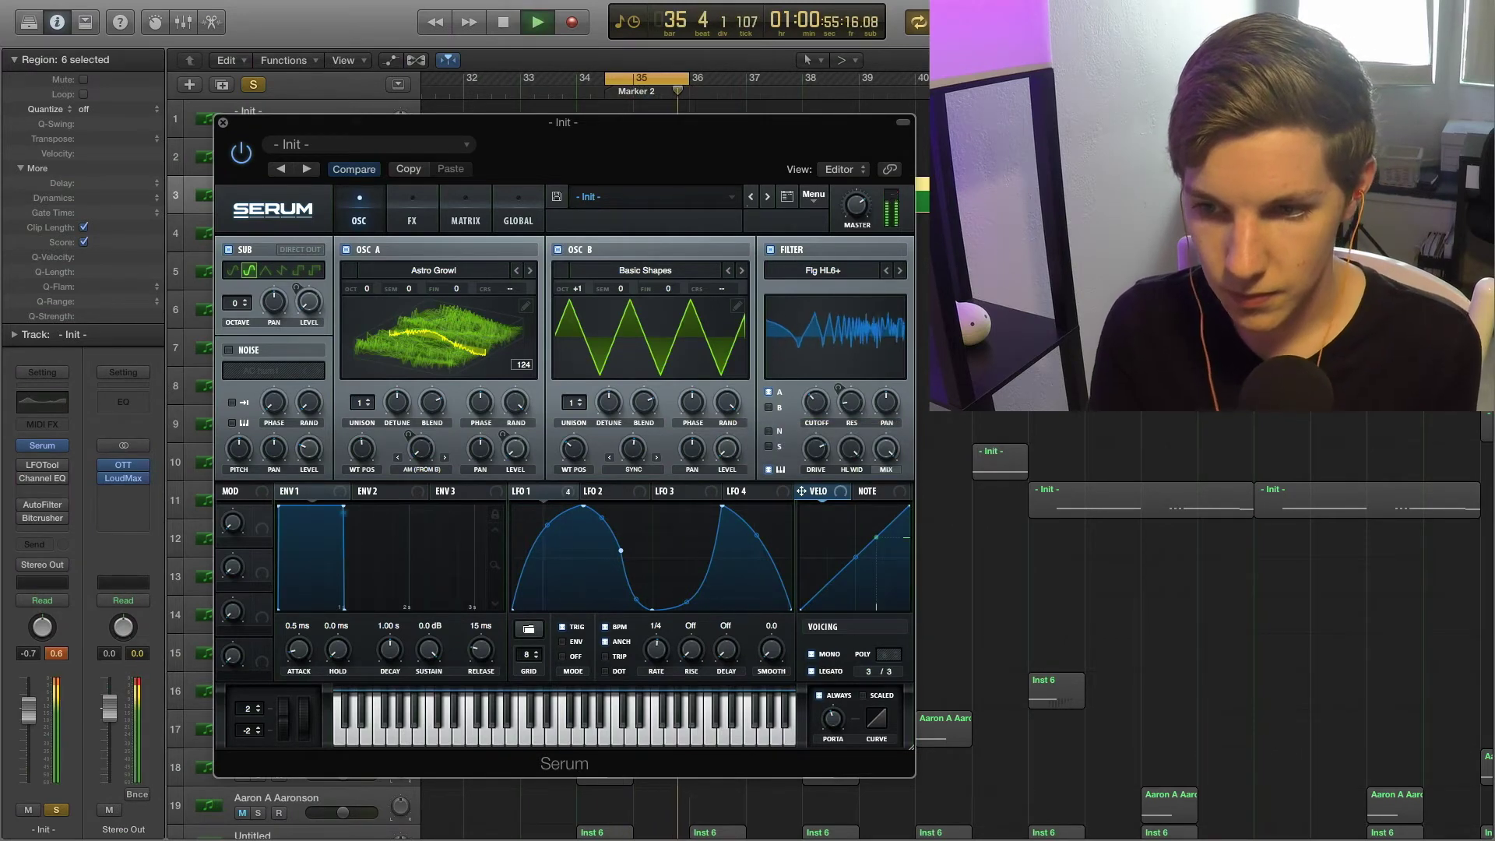
key(space)
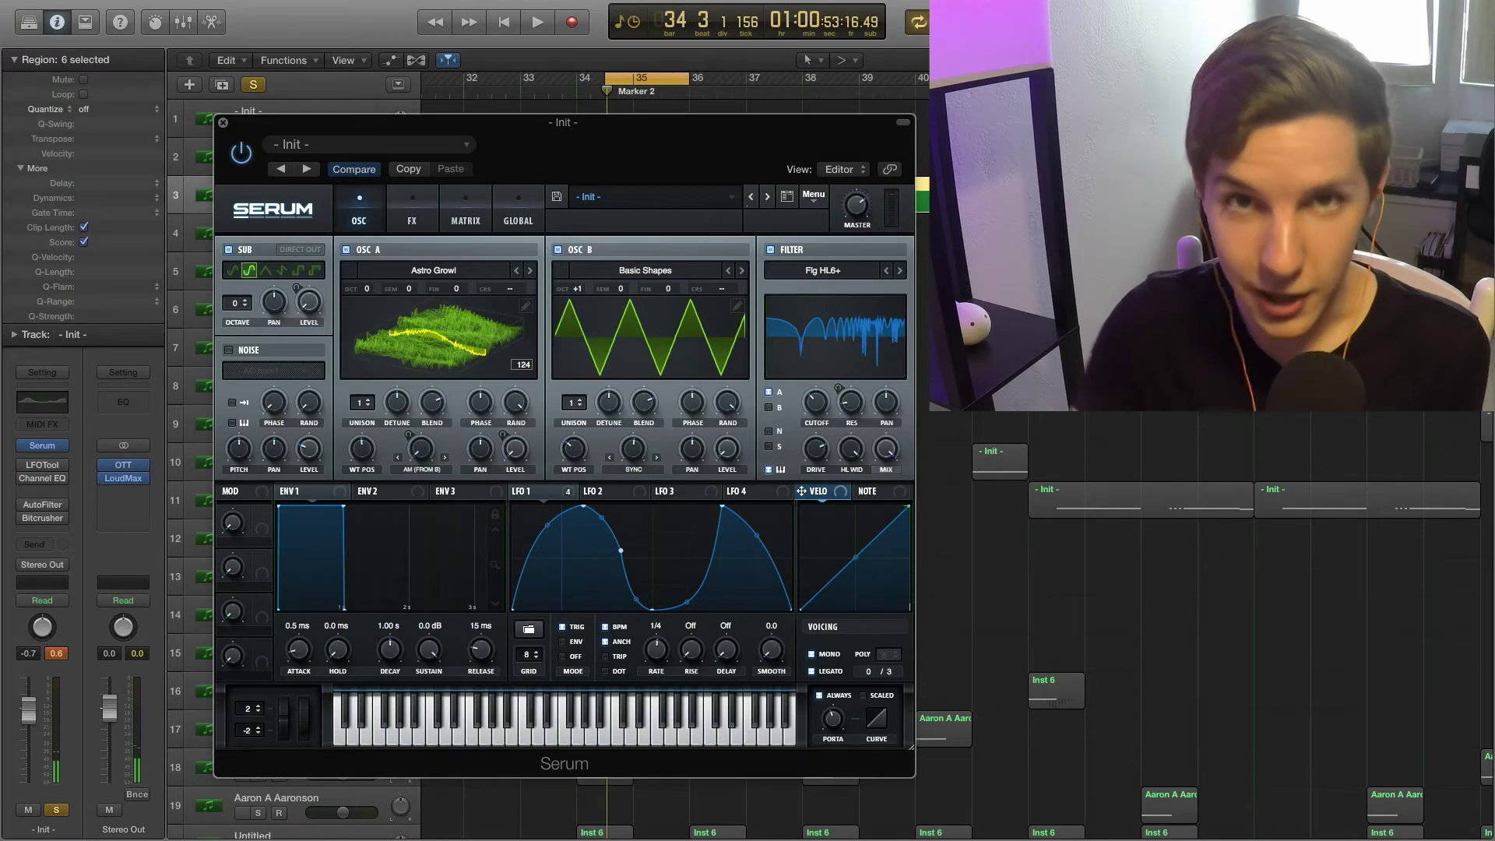
key(ctrl+m)
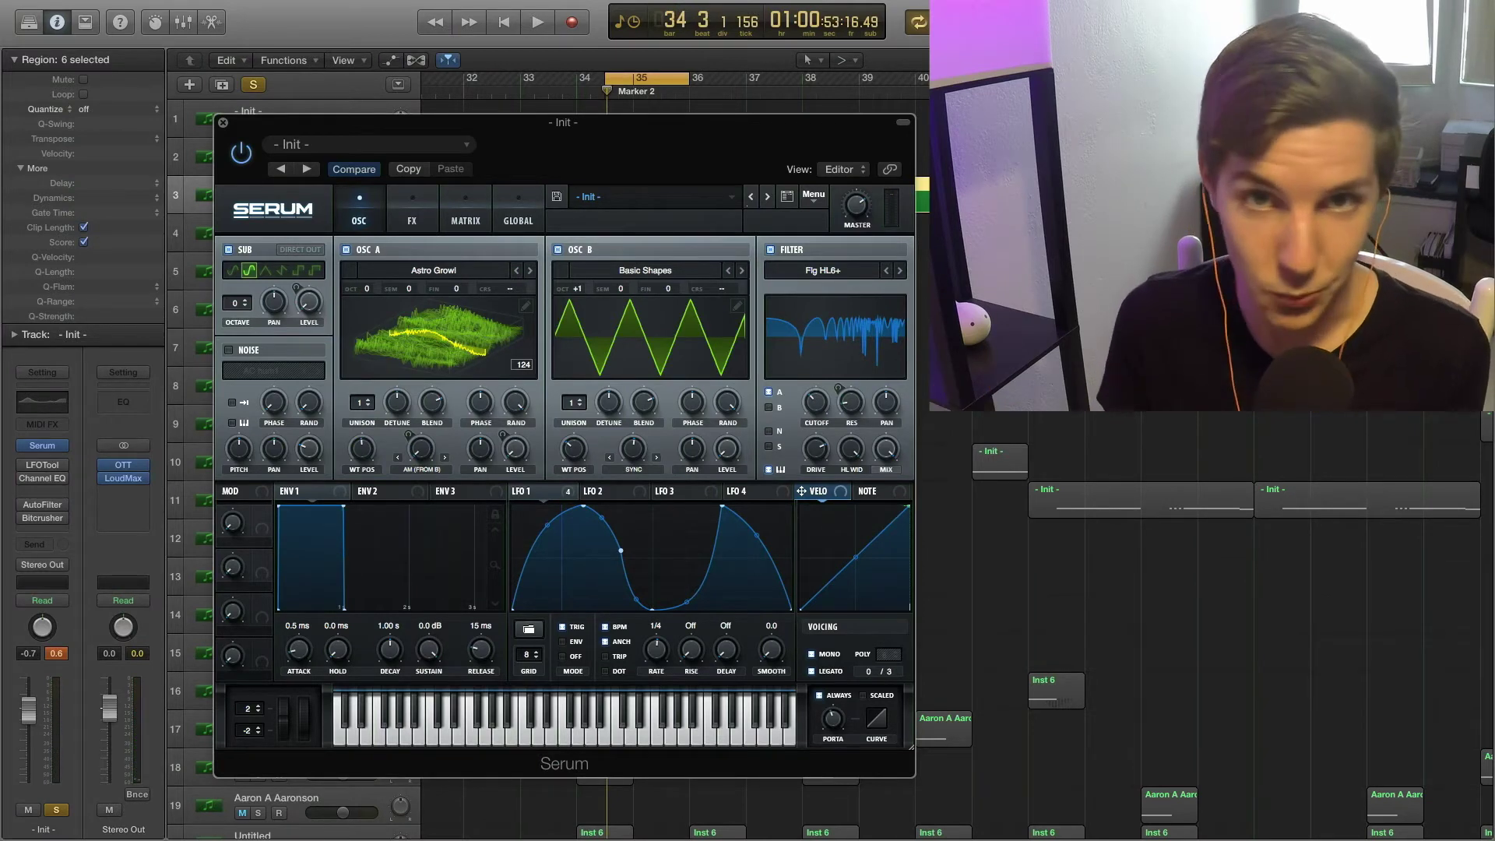
key(ctrl+m)
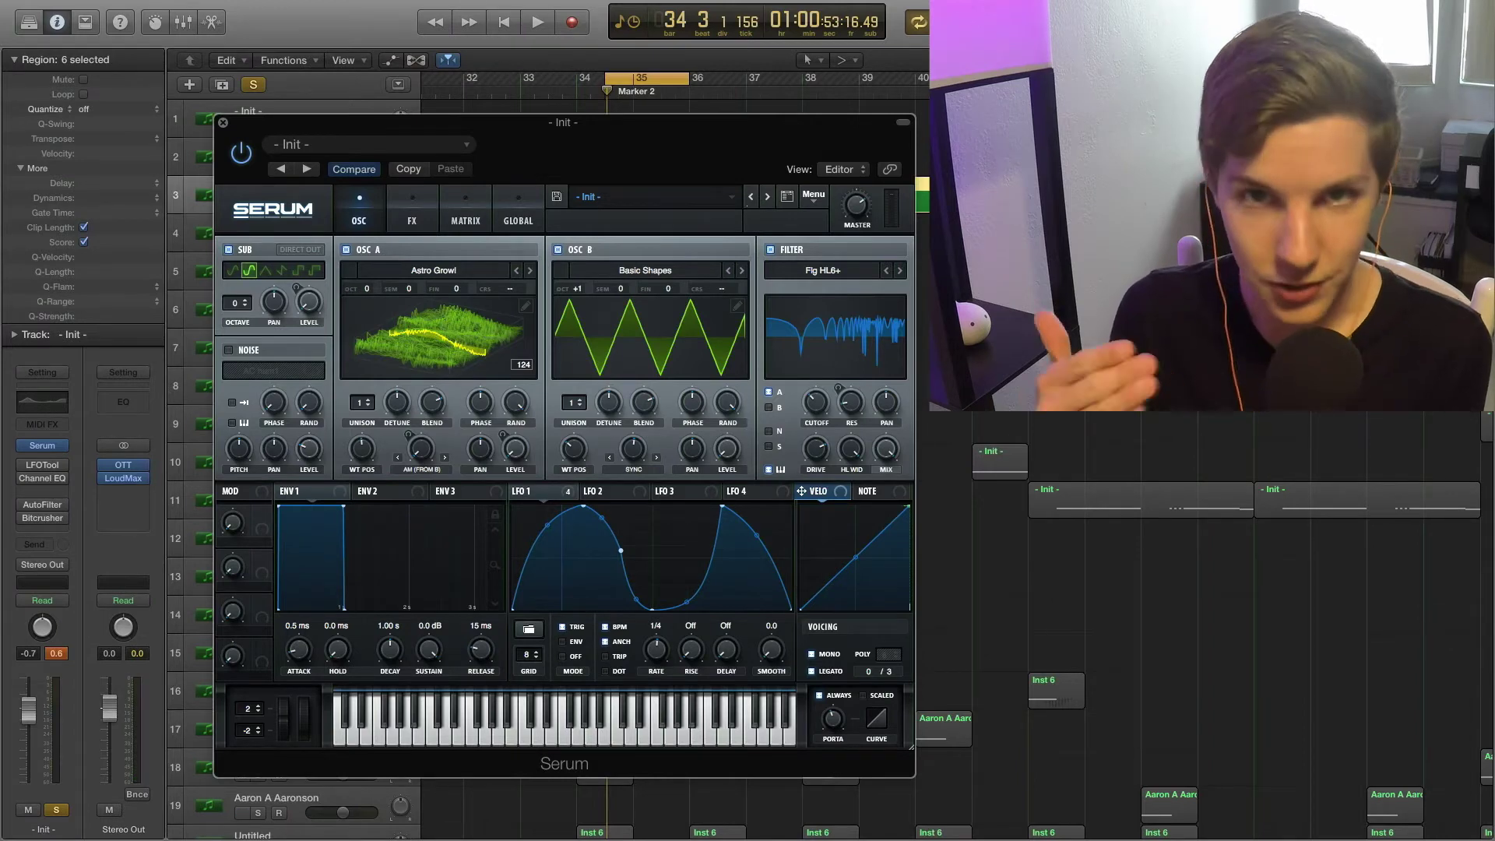
key(space)
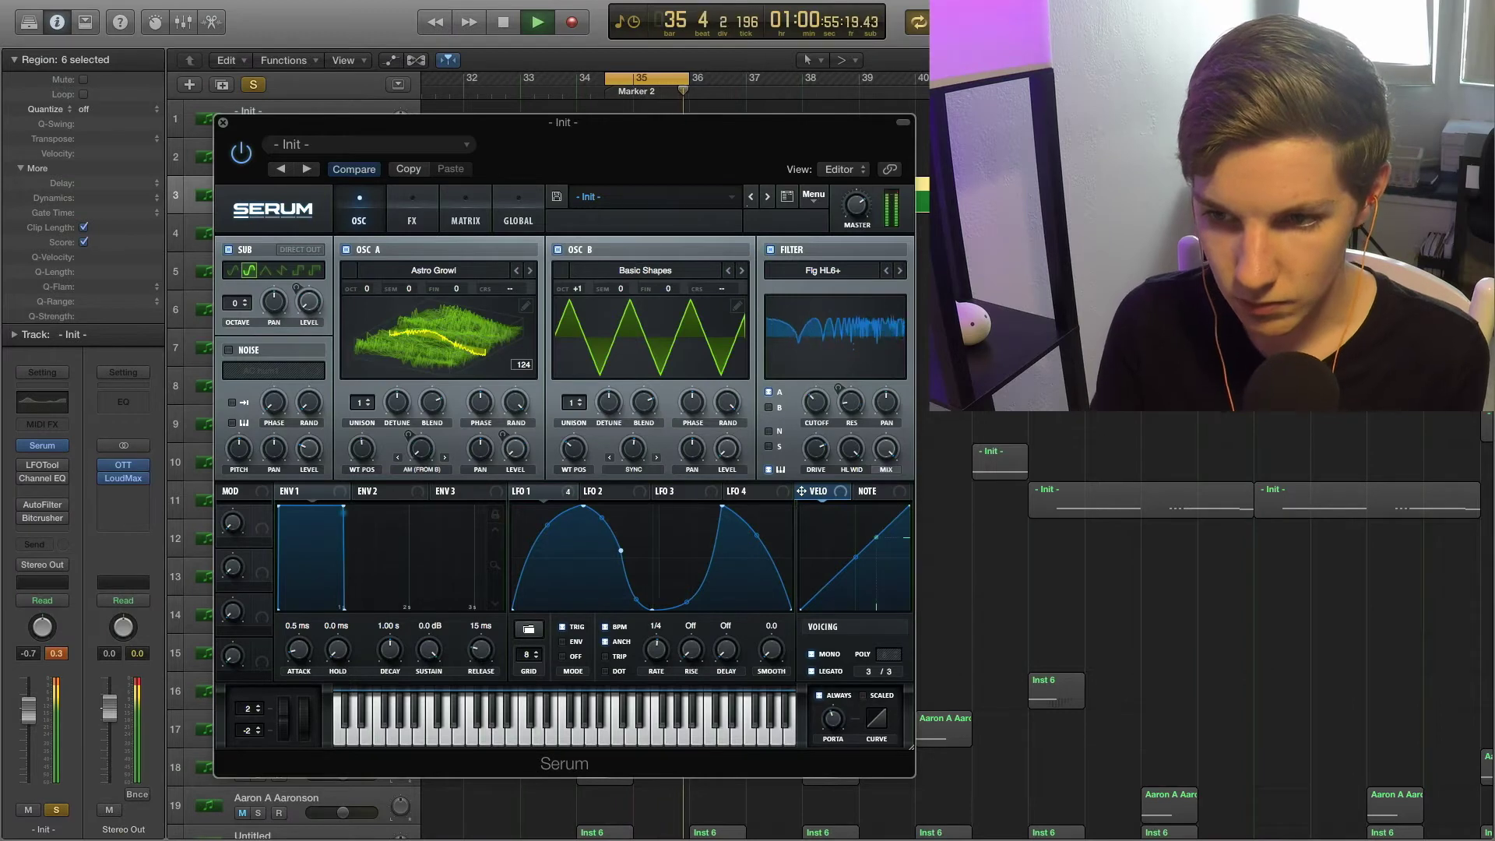
key(space)
Step: Turn on Serum's Distortion, Hyper/Dimension and Compressor effects, play the result over the cycled bars and close Serum
click(409, 217)
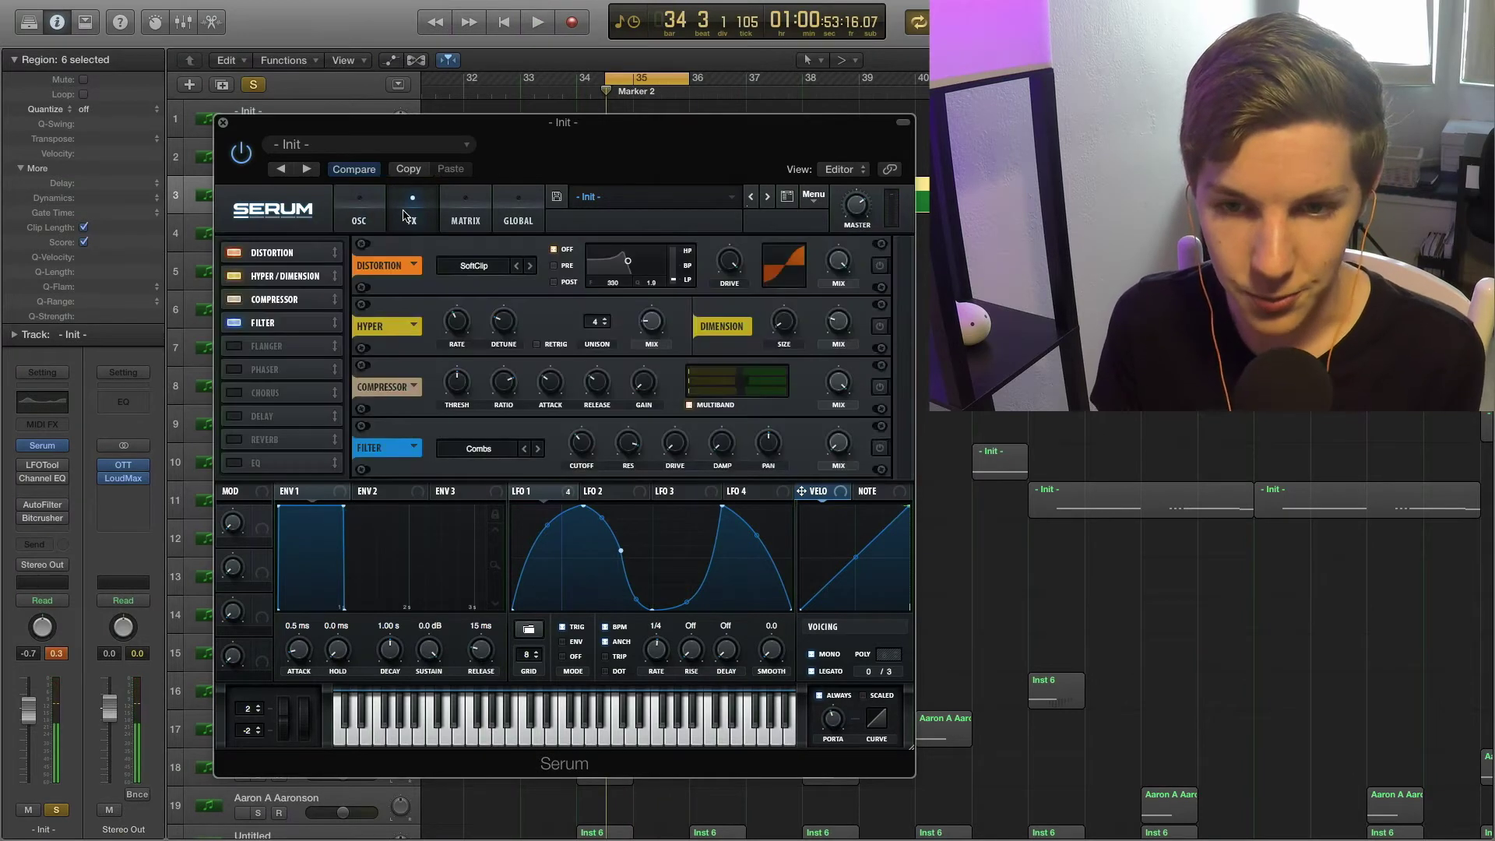
key(space)
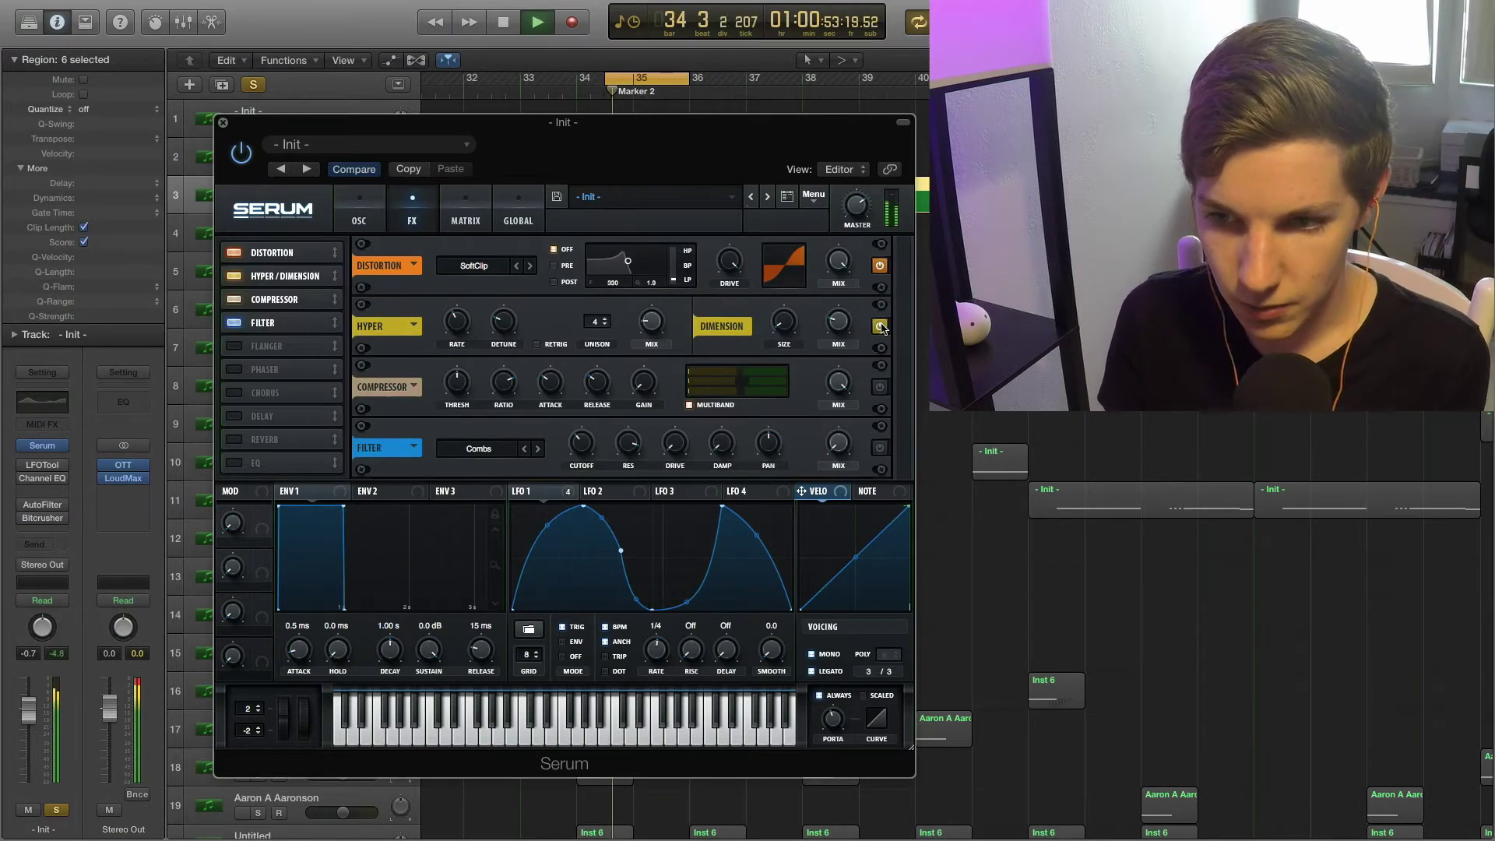
click(880, 387)
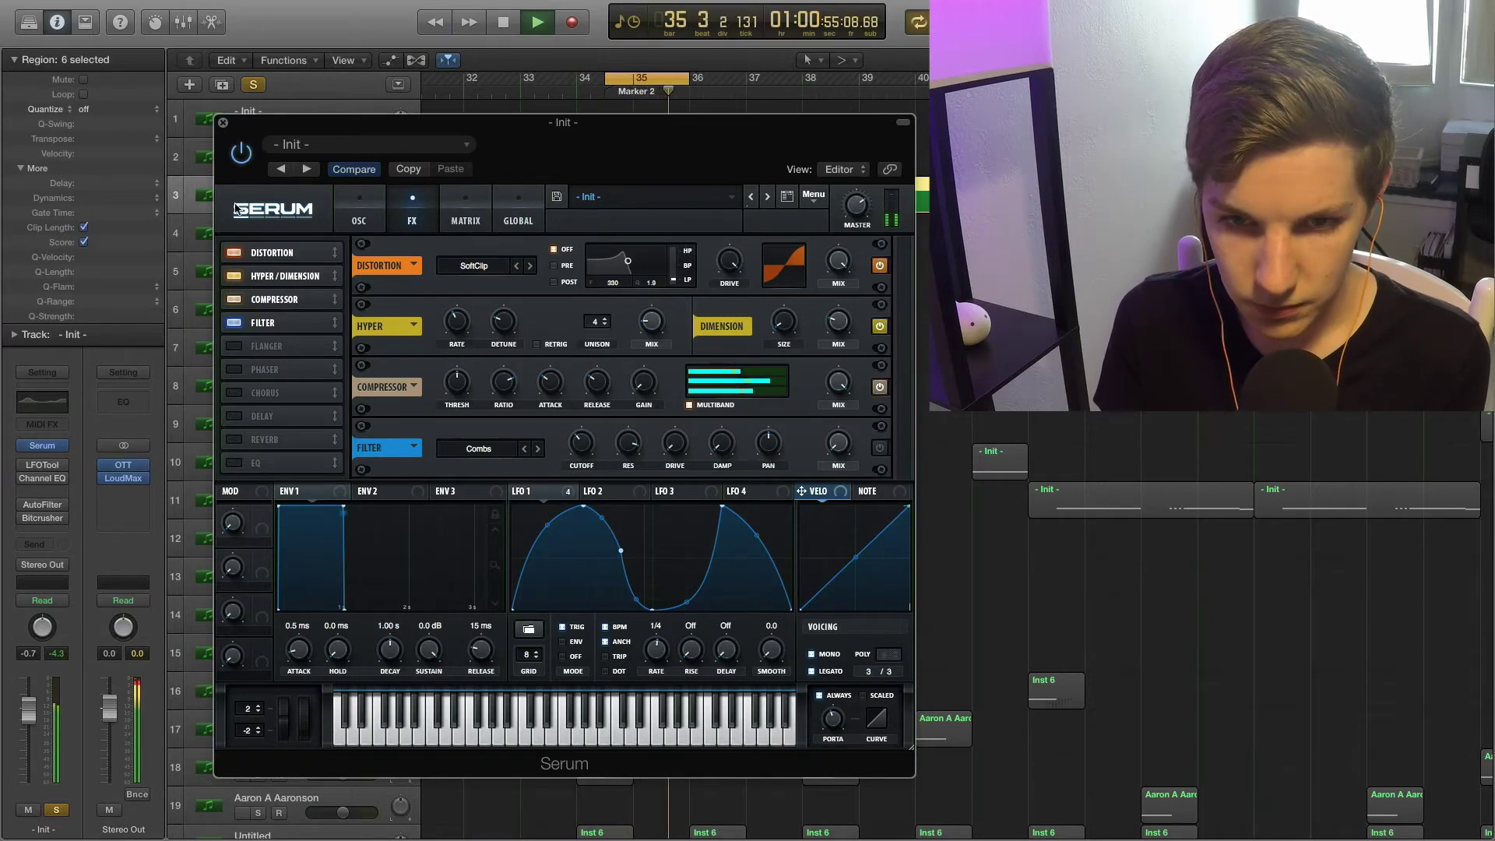
key(space)
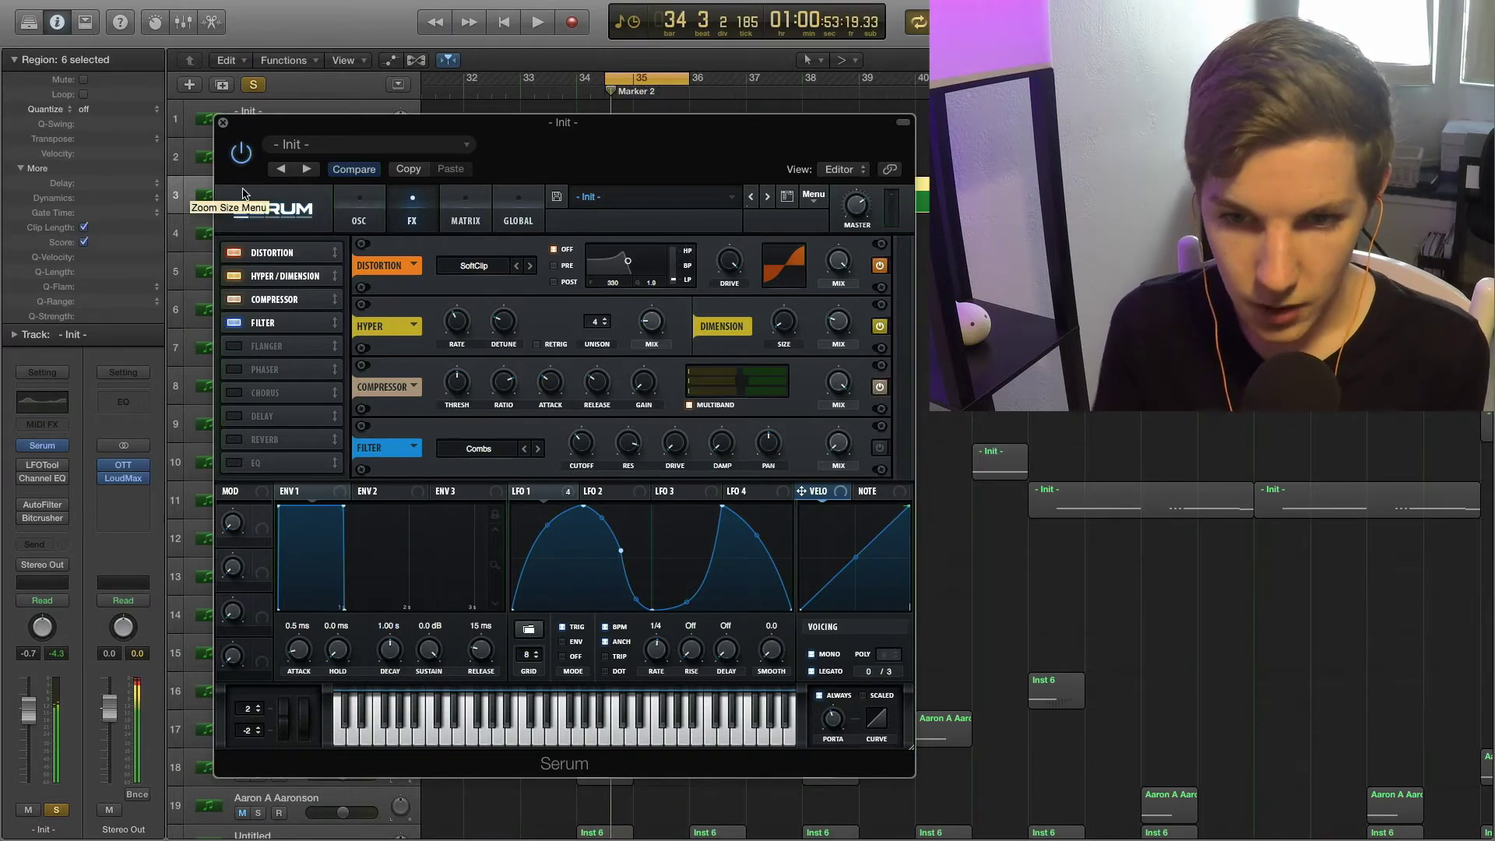
click(222, 122)
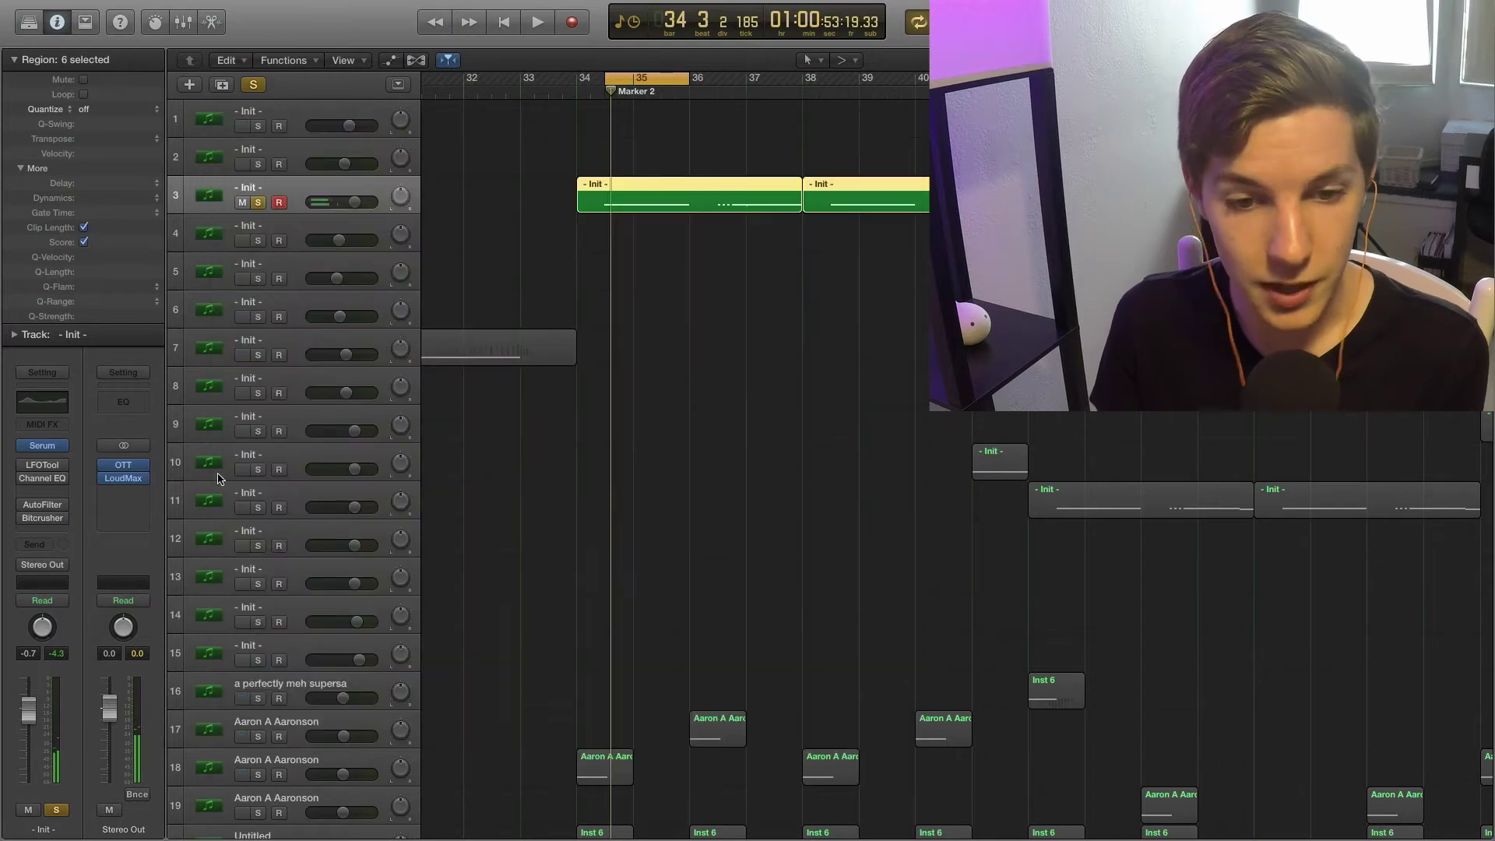
Step: Enable track 3's Channel EQ, compare the playing sound with and without it, leave it on and close its window
click(45, 479)
drag(483, 281, 522, 322)
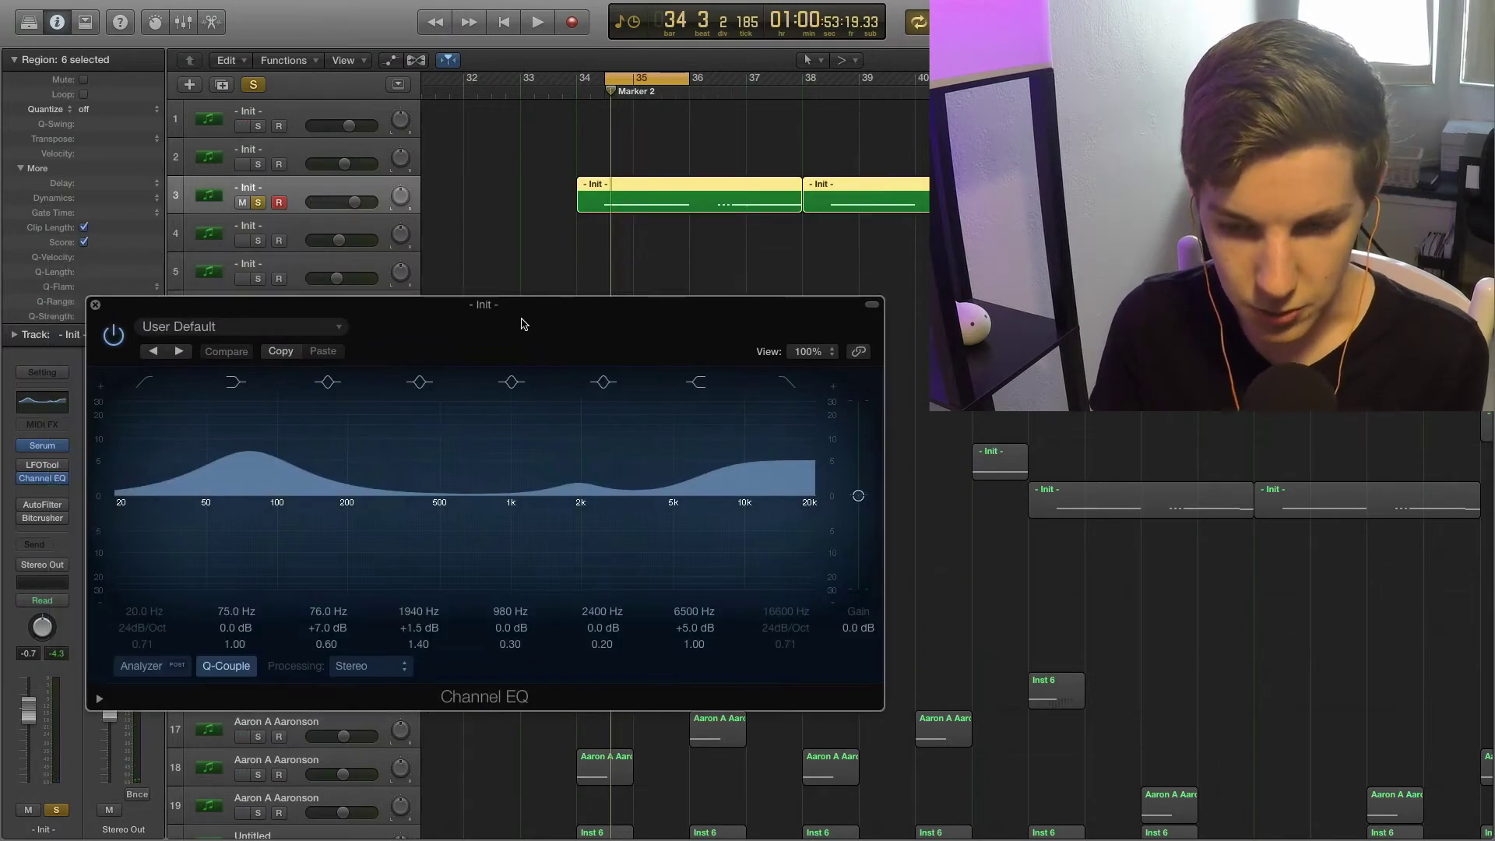
key(space)
click(113, 335)
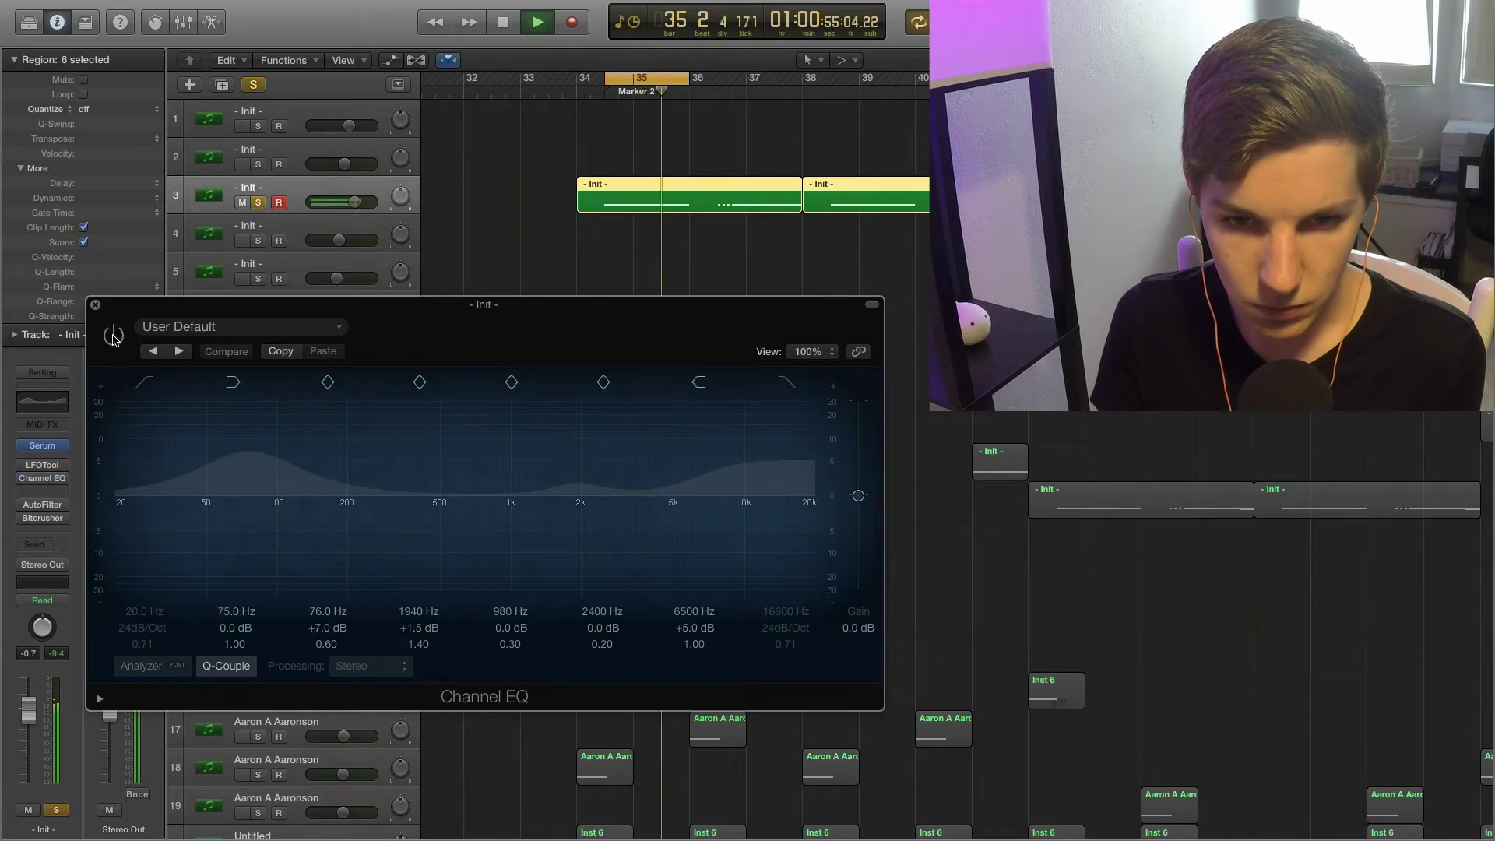
click(113, 335)
key(space)
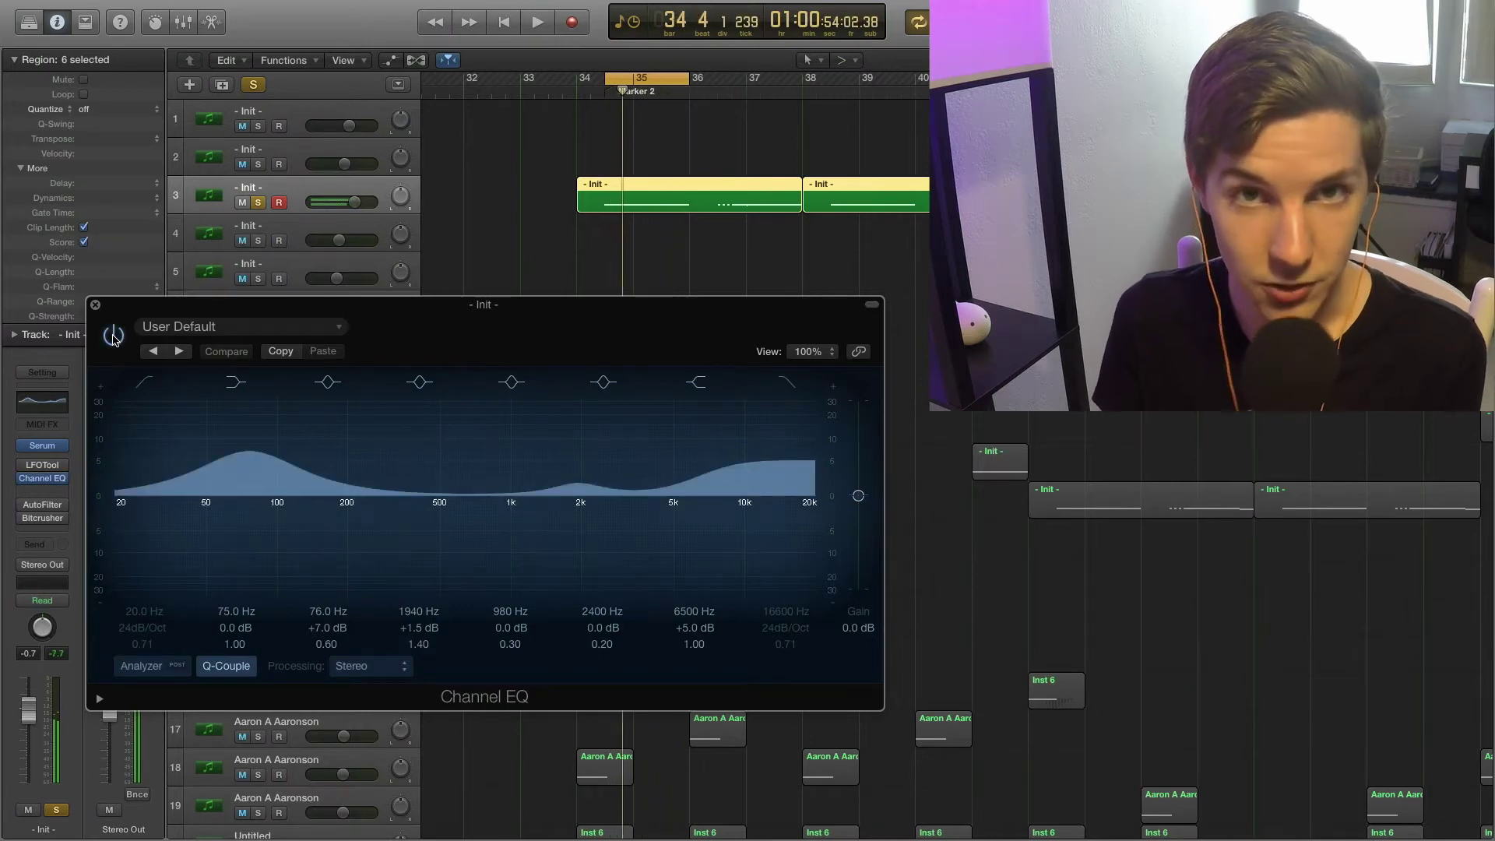
click(96, 308)
Step: Enable track 3's AutoFilter with the Dirty Filter preset, compare it on and off during playback, leave it on and close it
click(42, 505)
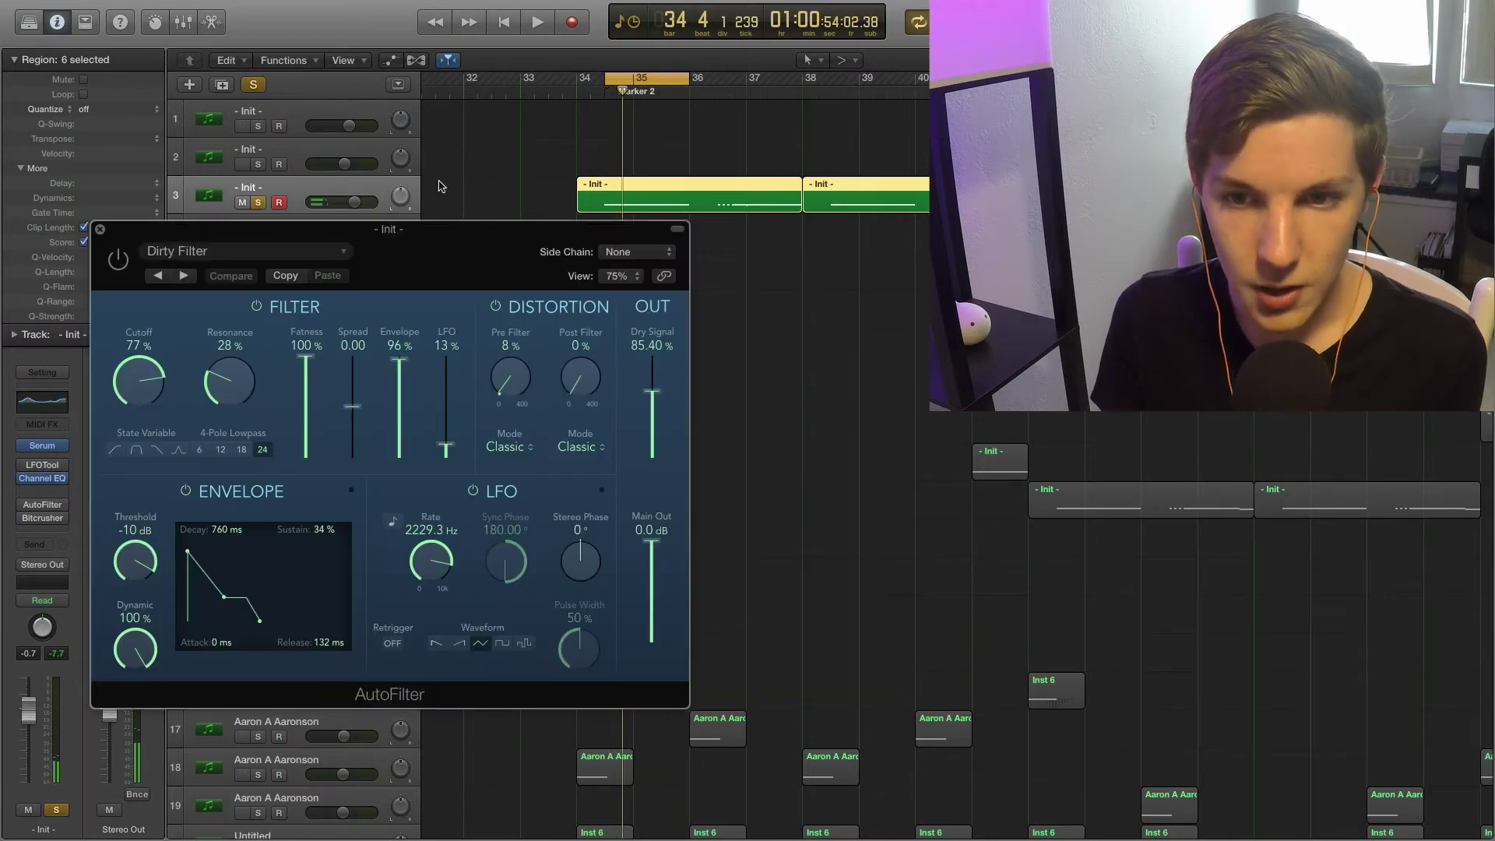
drag(408, 262, 451, 313)
key(space)
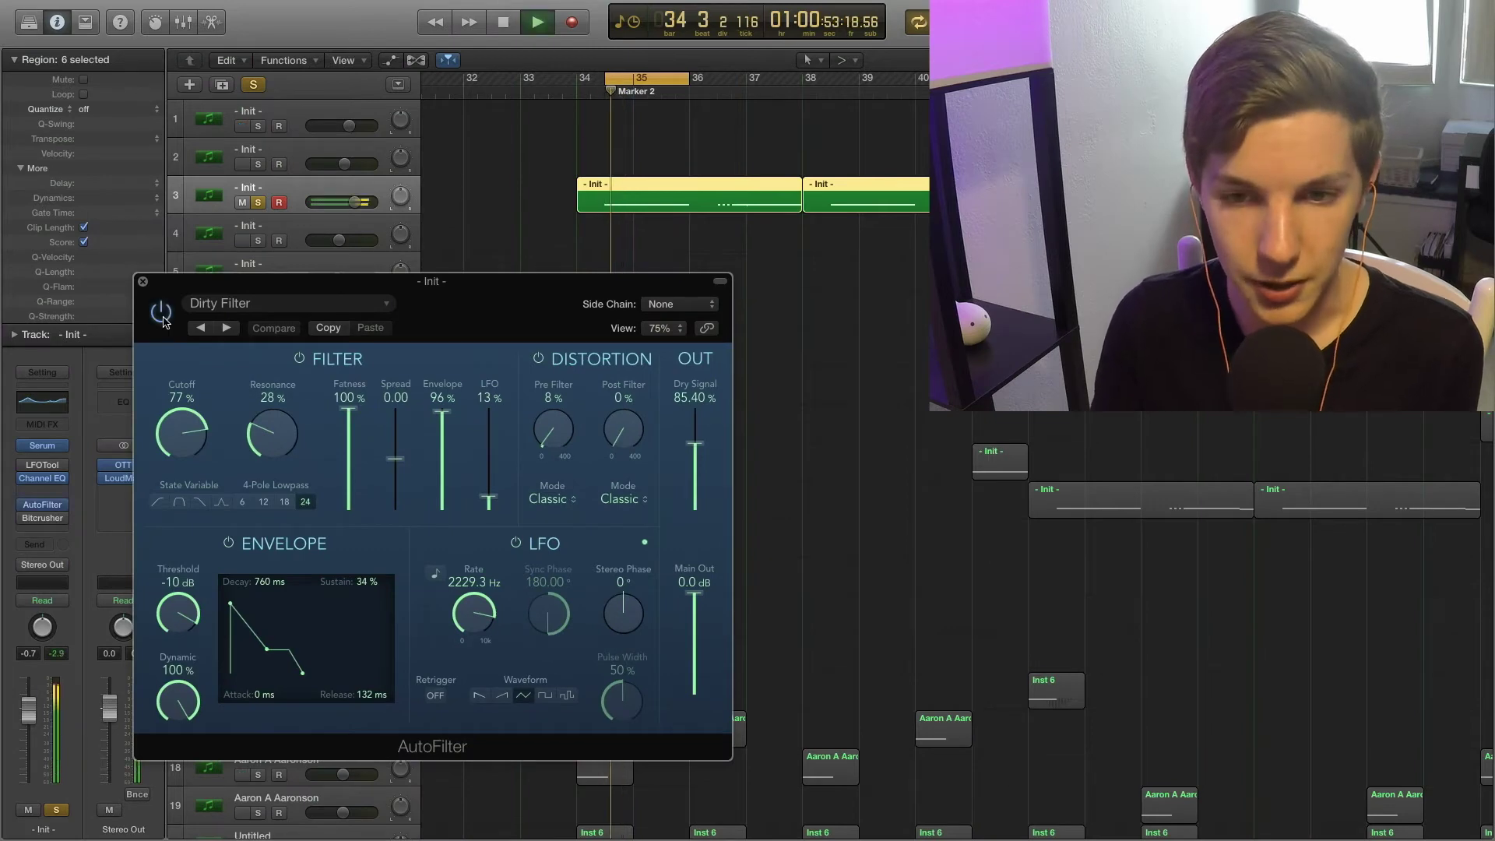
click(161, 313)
click(161, 313)
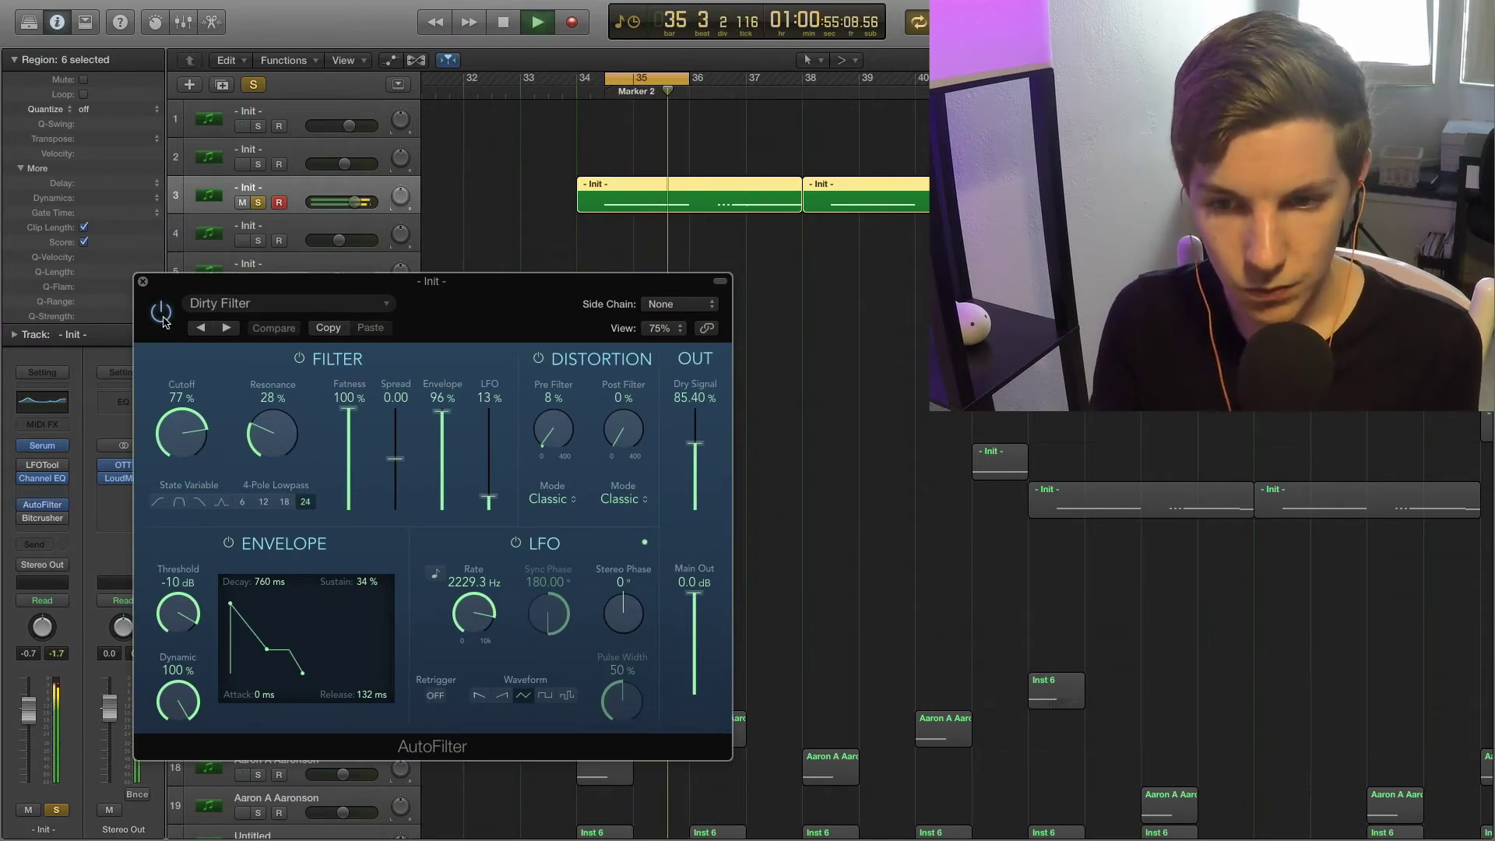
key(space)
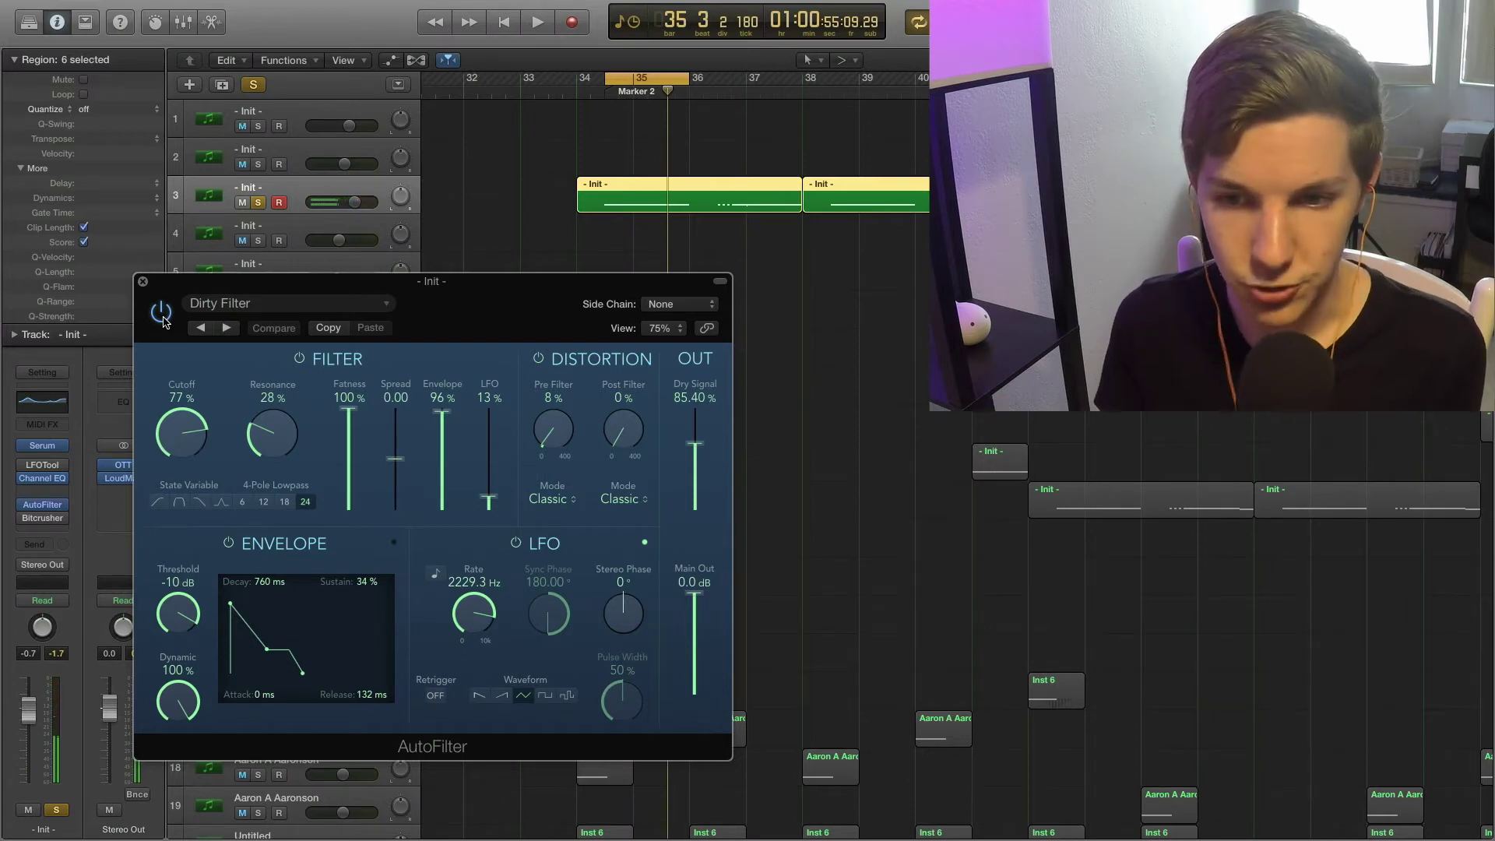
click(143, 282)
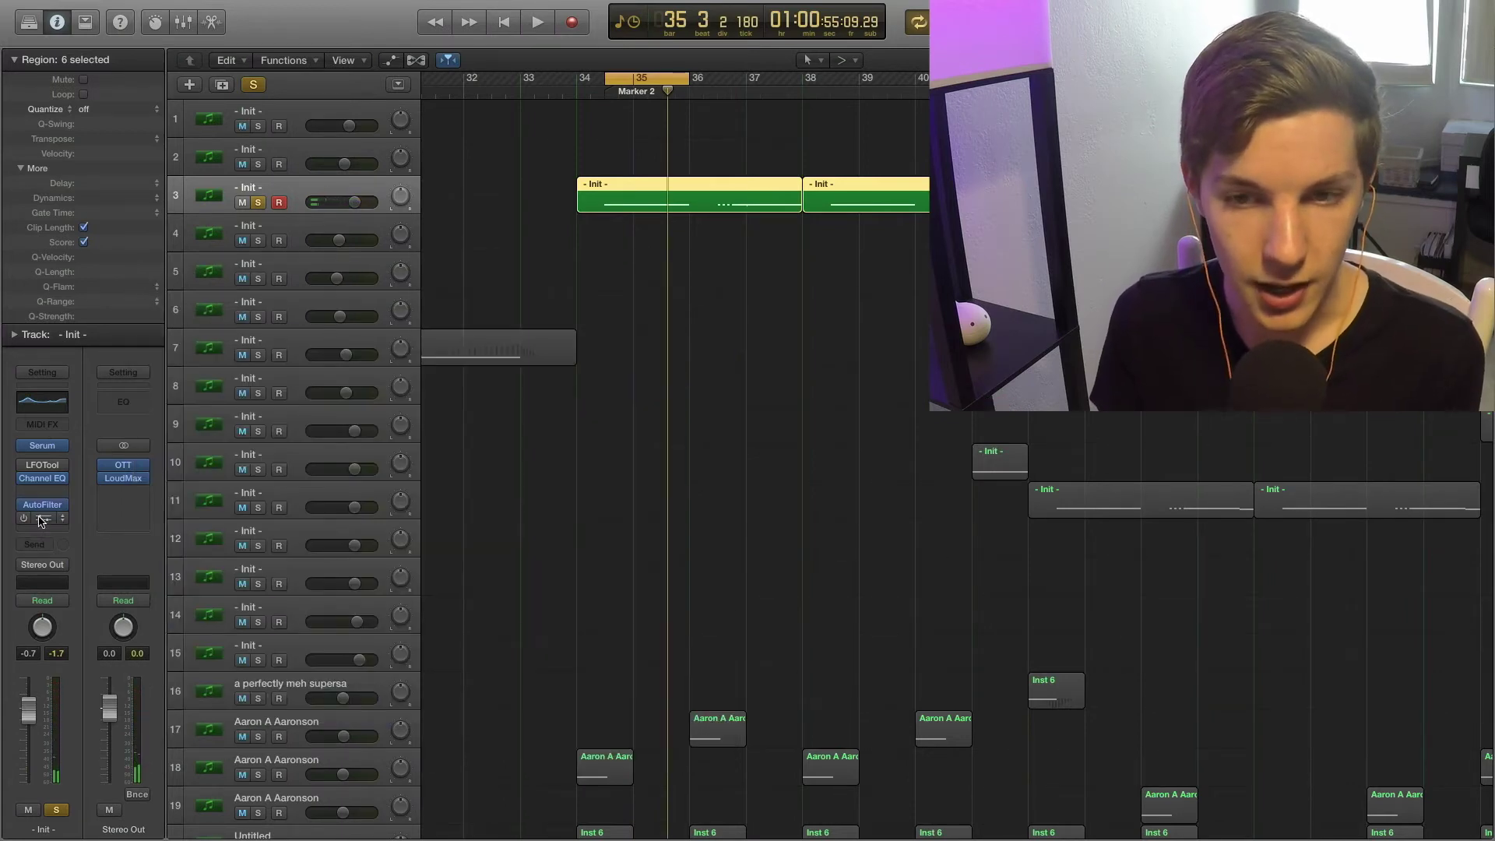
Step: Enable the Bitcrusher on track 3, play the sound with it over the cycled bars and close its window
click(42, 519)
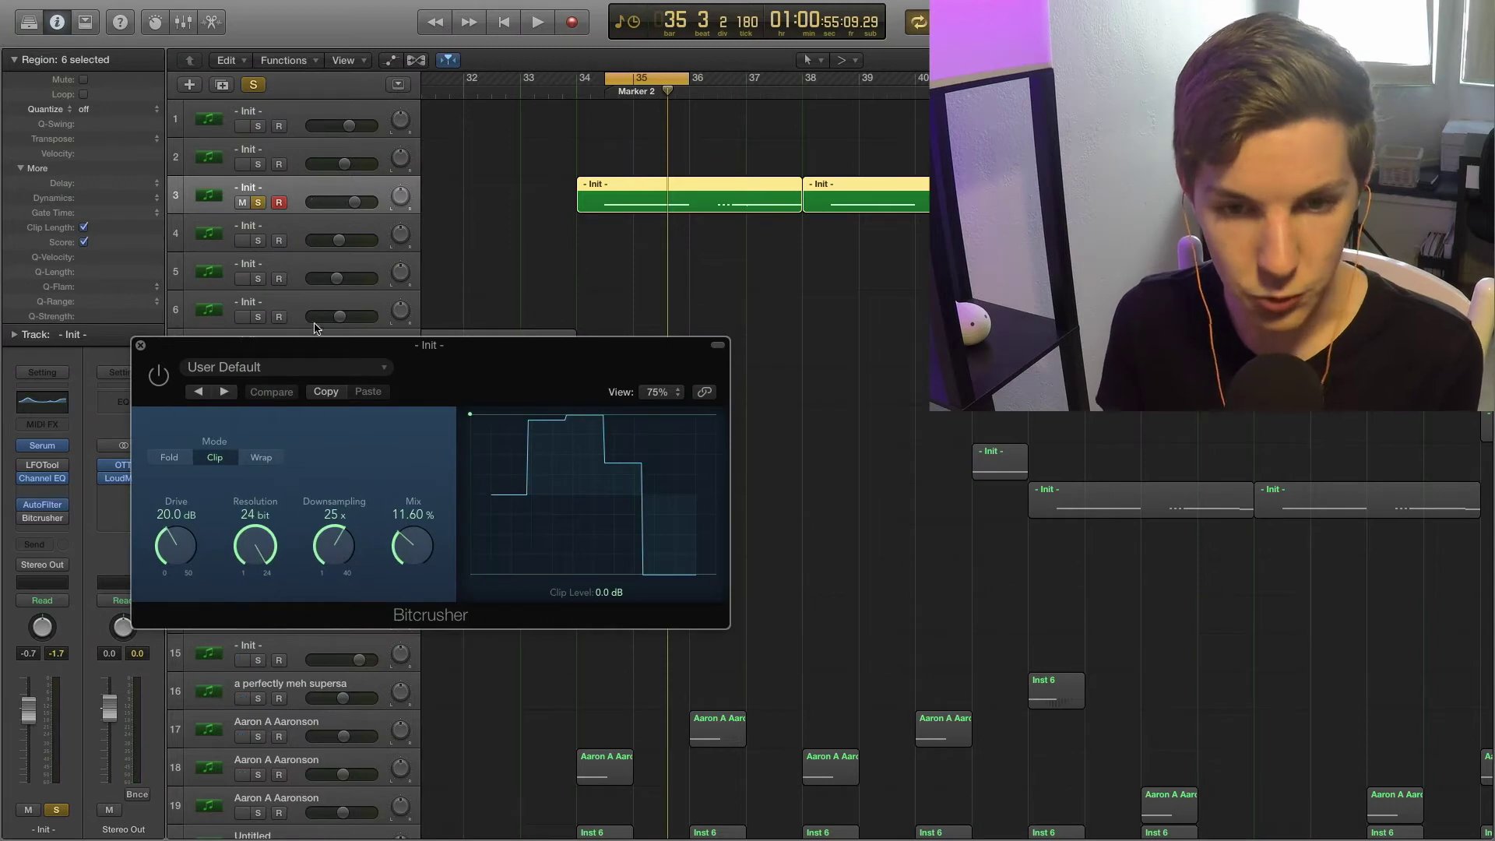
key(space)
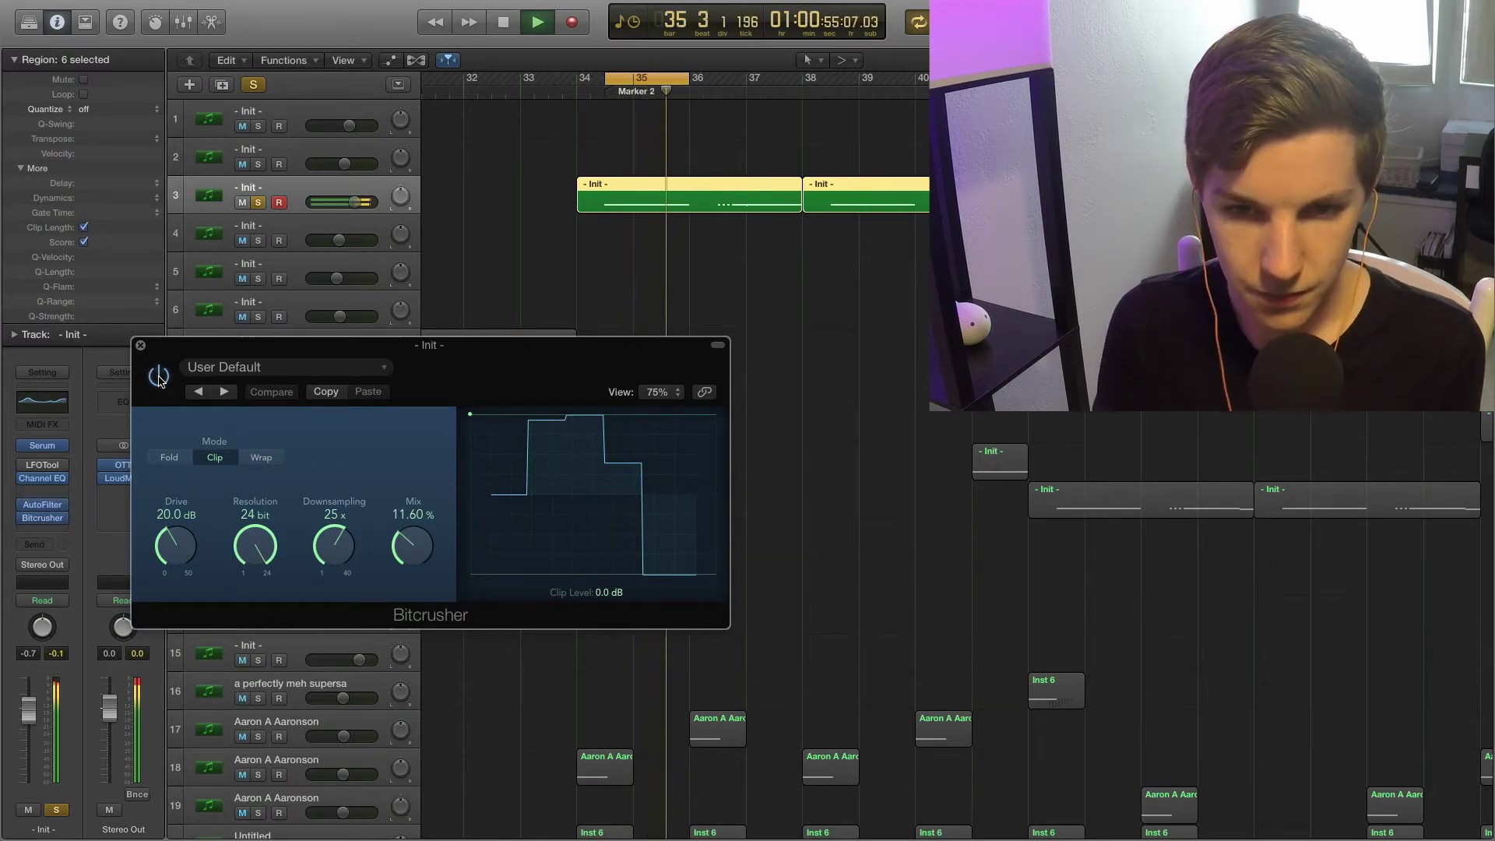
click(140, 345)
key(space)
Step: Enable LFOTool on track 3, close its window and play the sound with the complete effects chain
click(42, 465)
drag(564, 208, 598, 347)
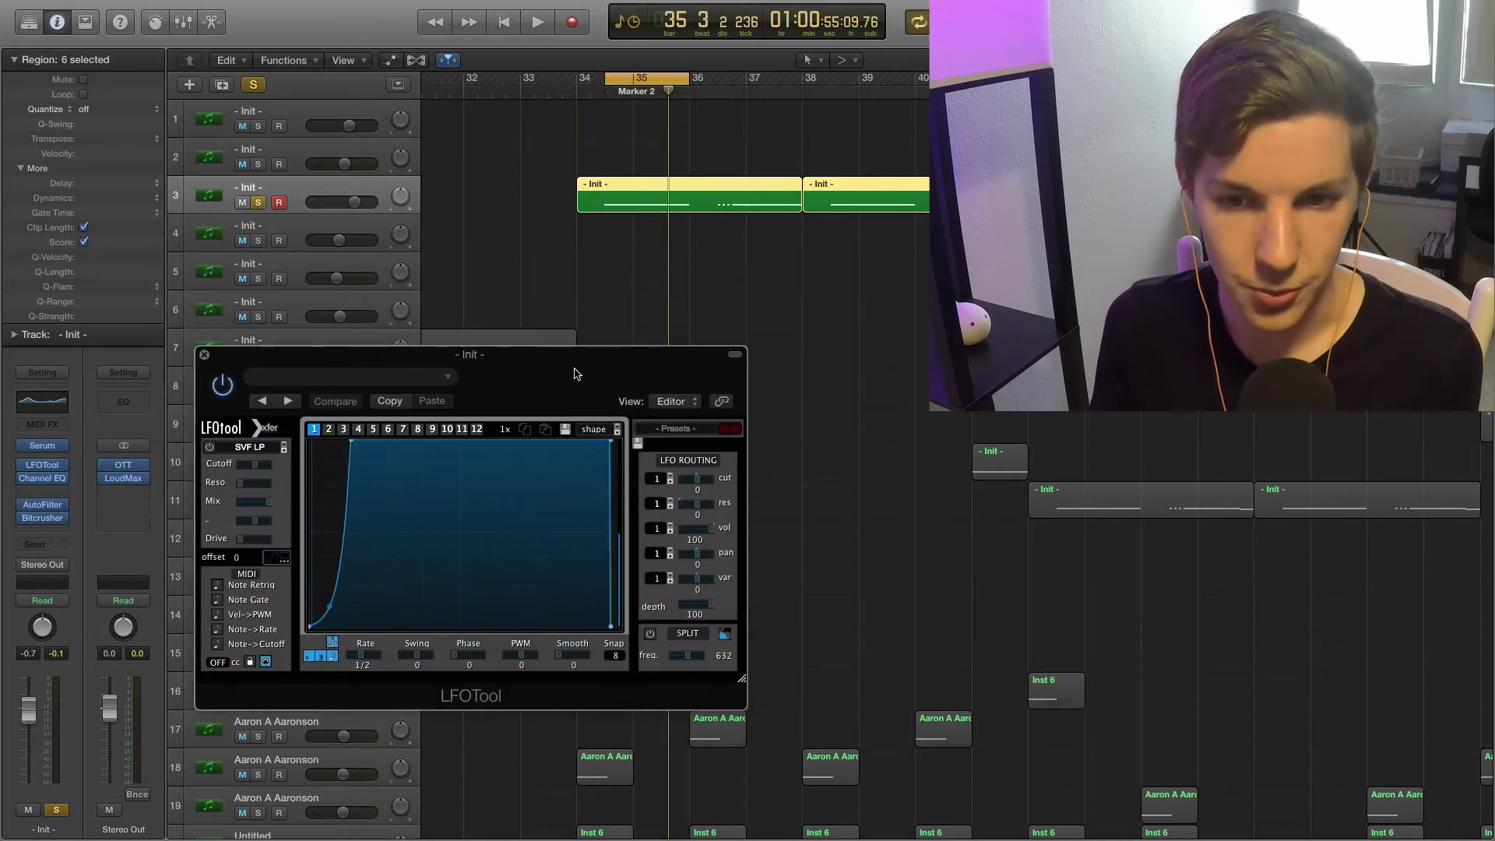
key(space)
click(204, 355)
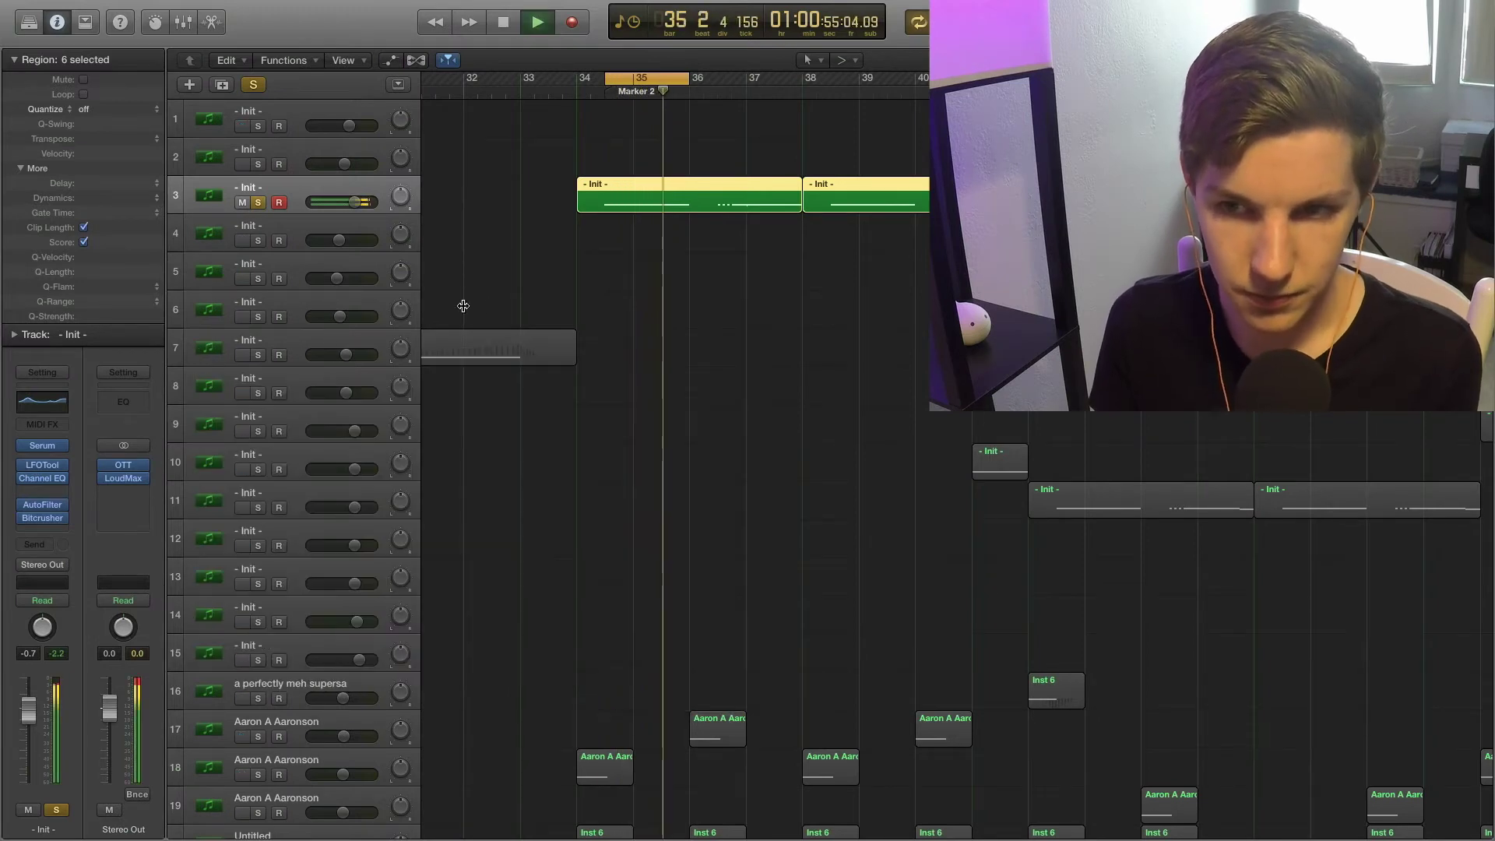
Step: Unsolo track 3, turn off the cycle and play the full drop from bar 34
click(260, 204)
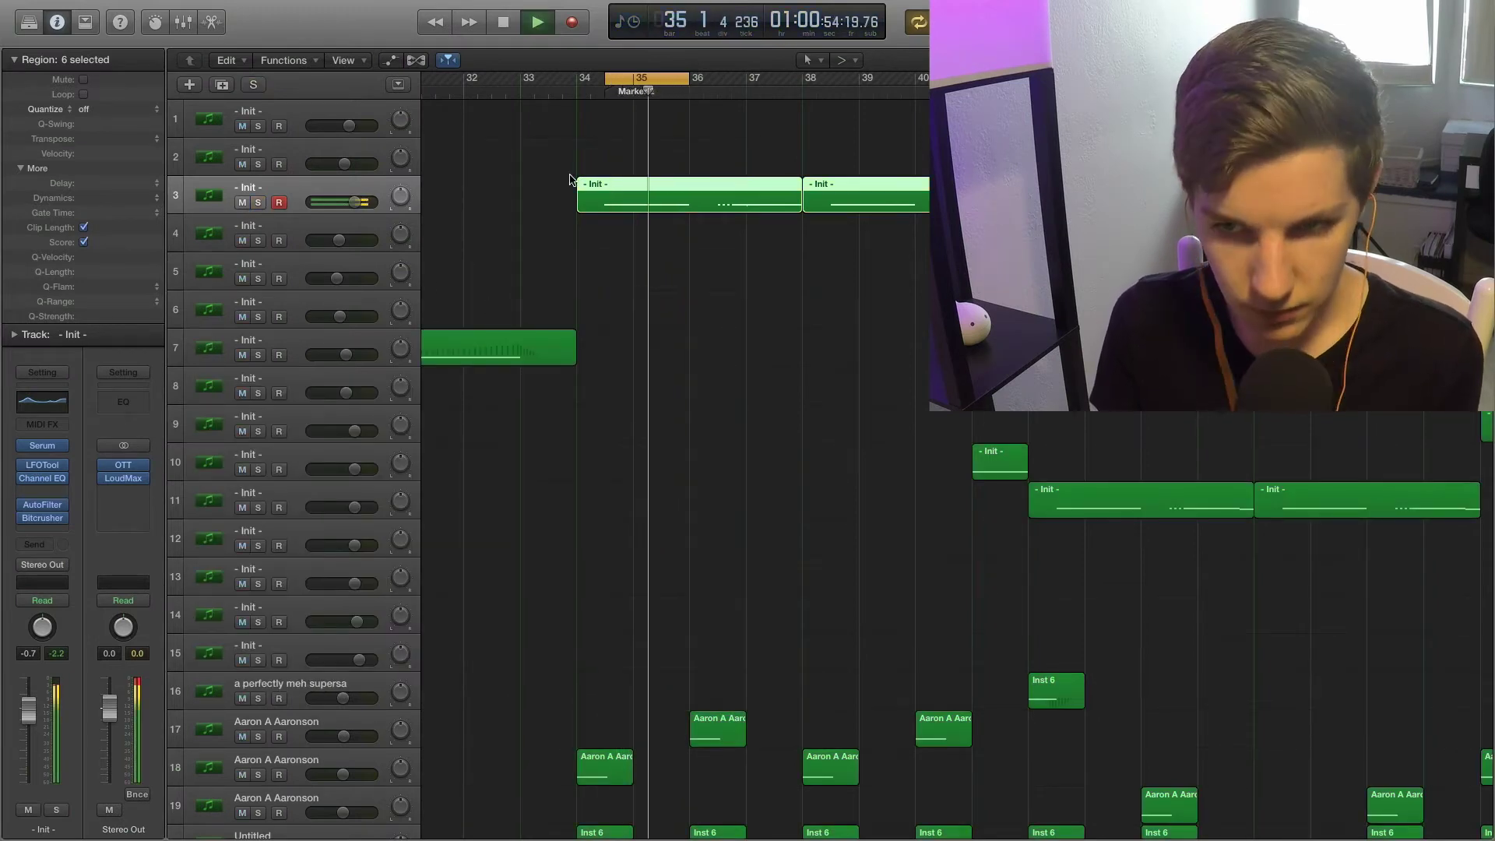
key(space)
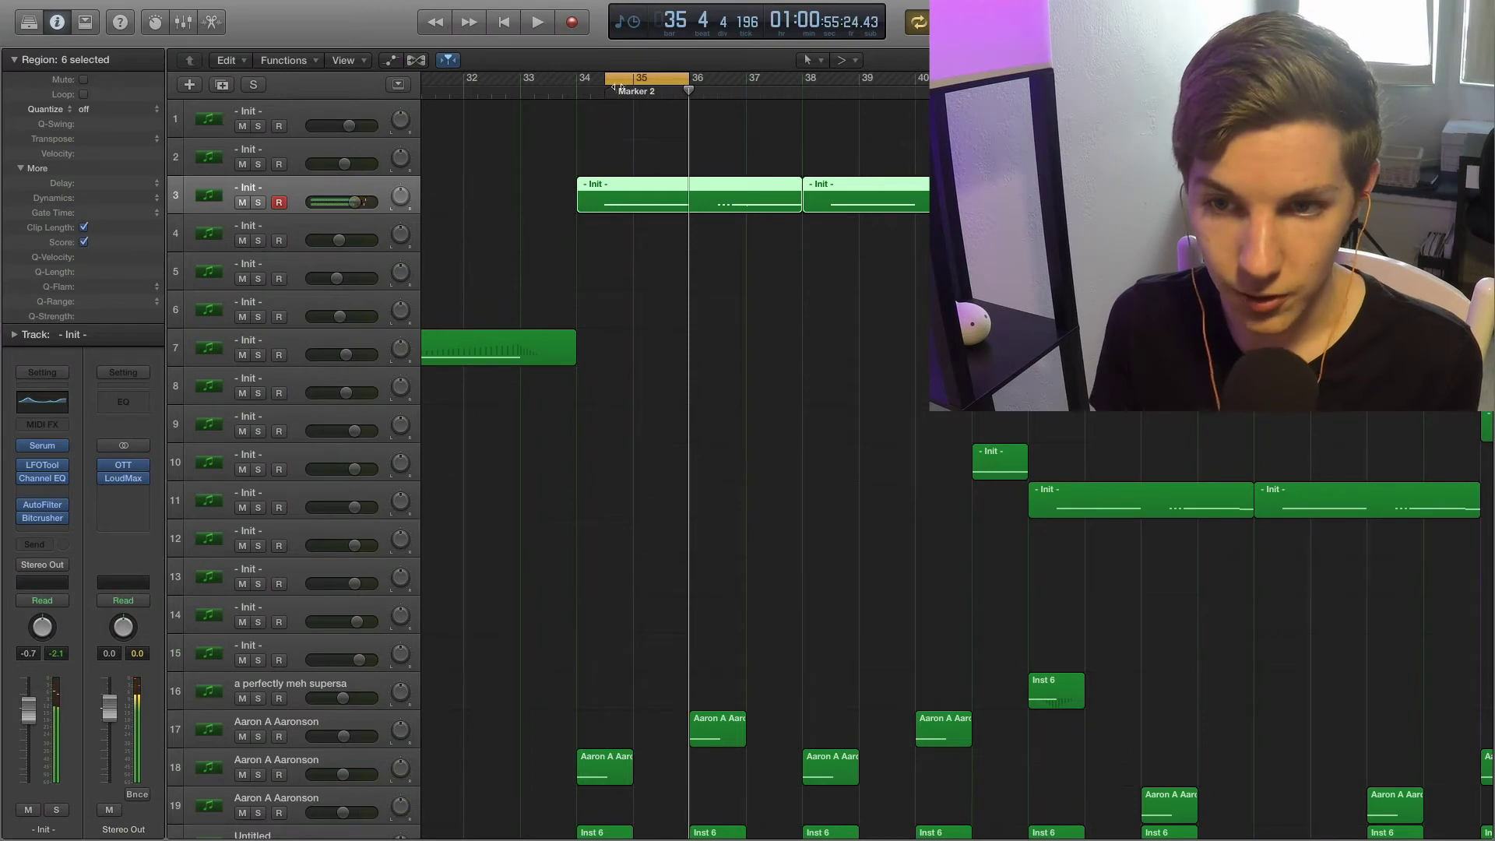
click(621, 87)
click(580, 92)
key(space)
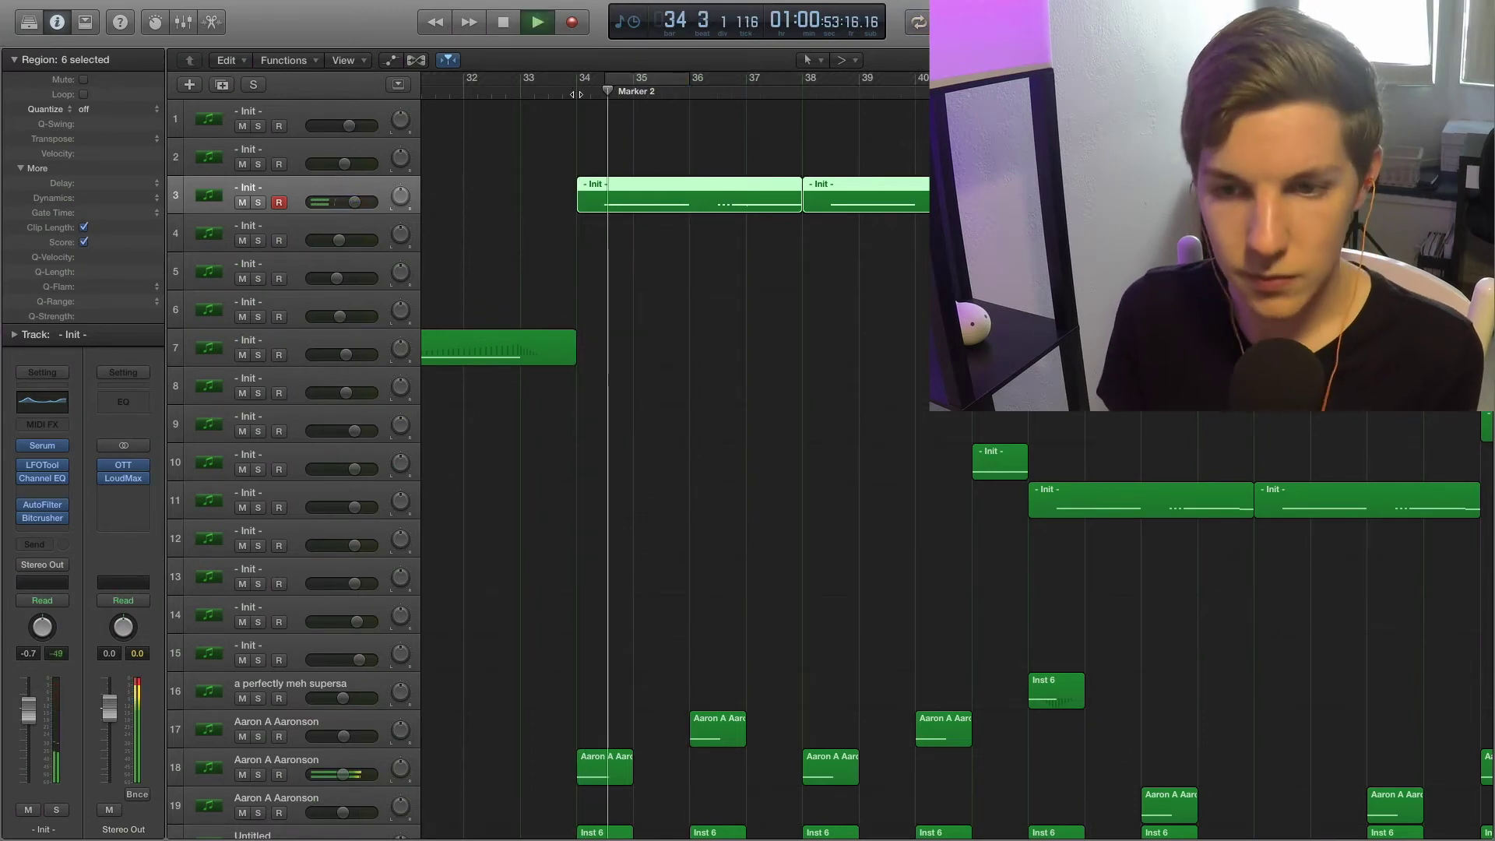
click(792, 337)
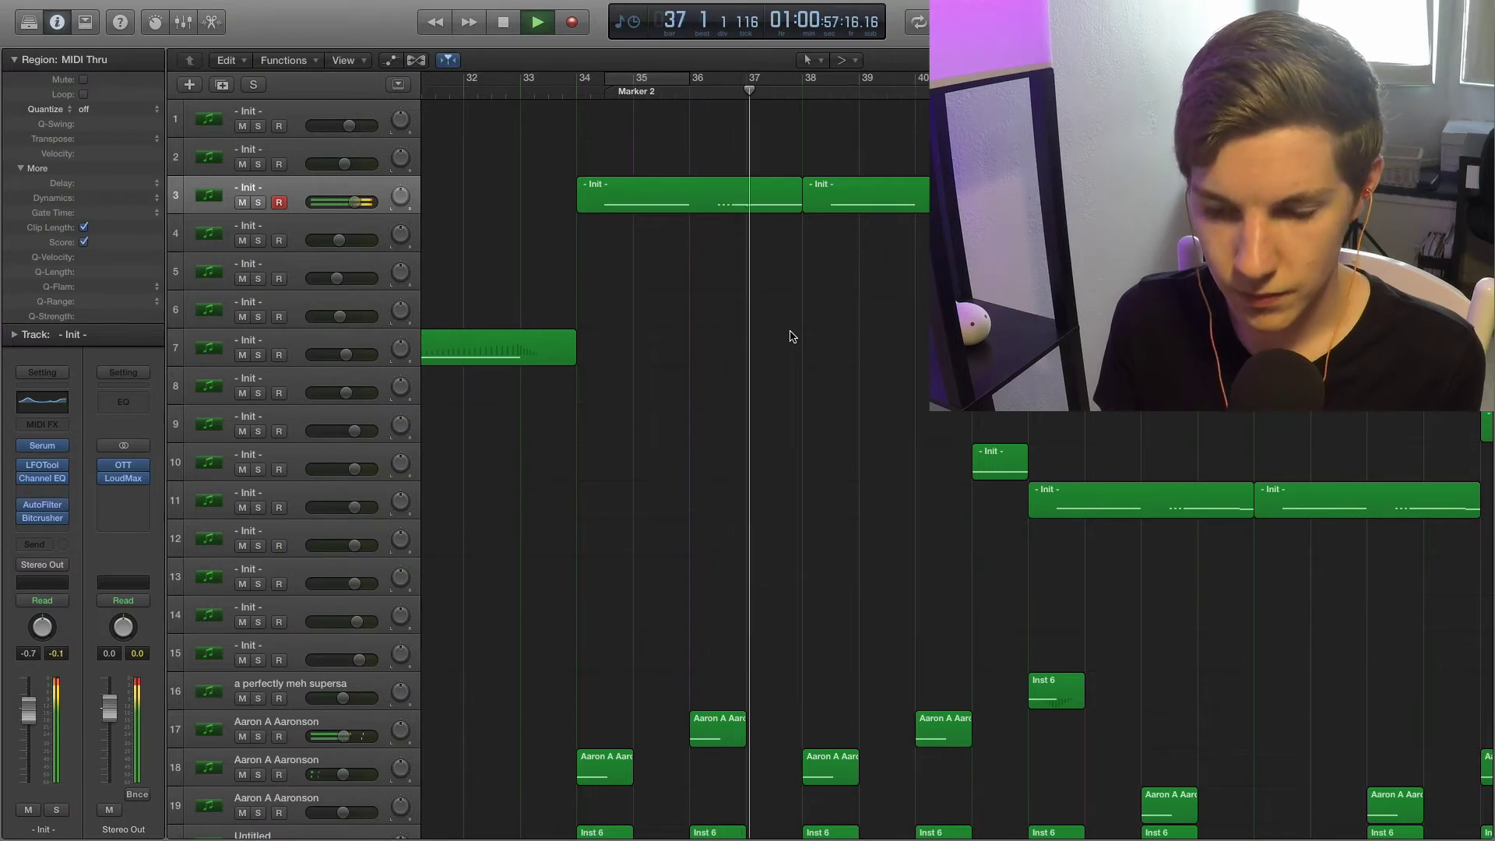
key(space)
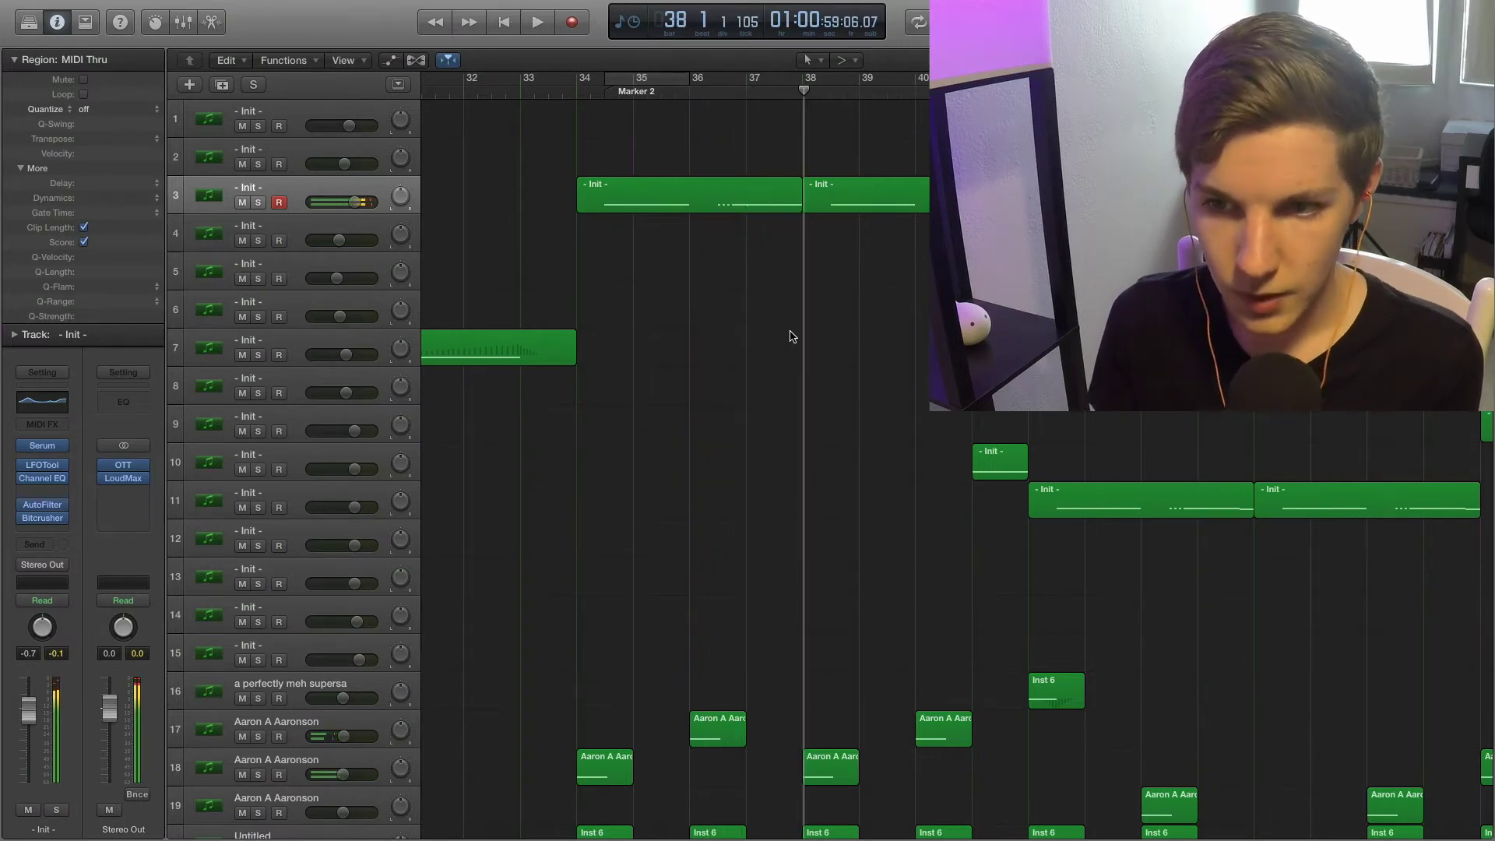
Step: Open track 3's bar 34 region in the Piano Roll and play its second half from bar 36, beat 2
double_click(759, 184)
click(705, 92)
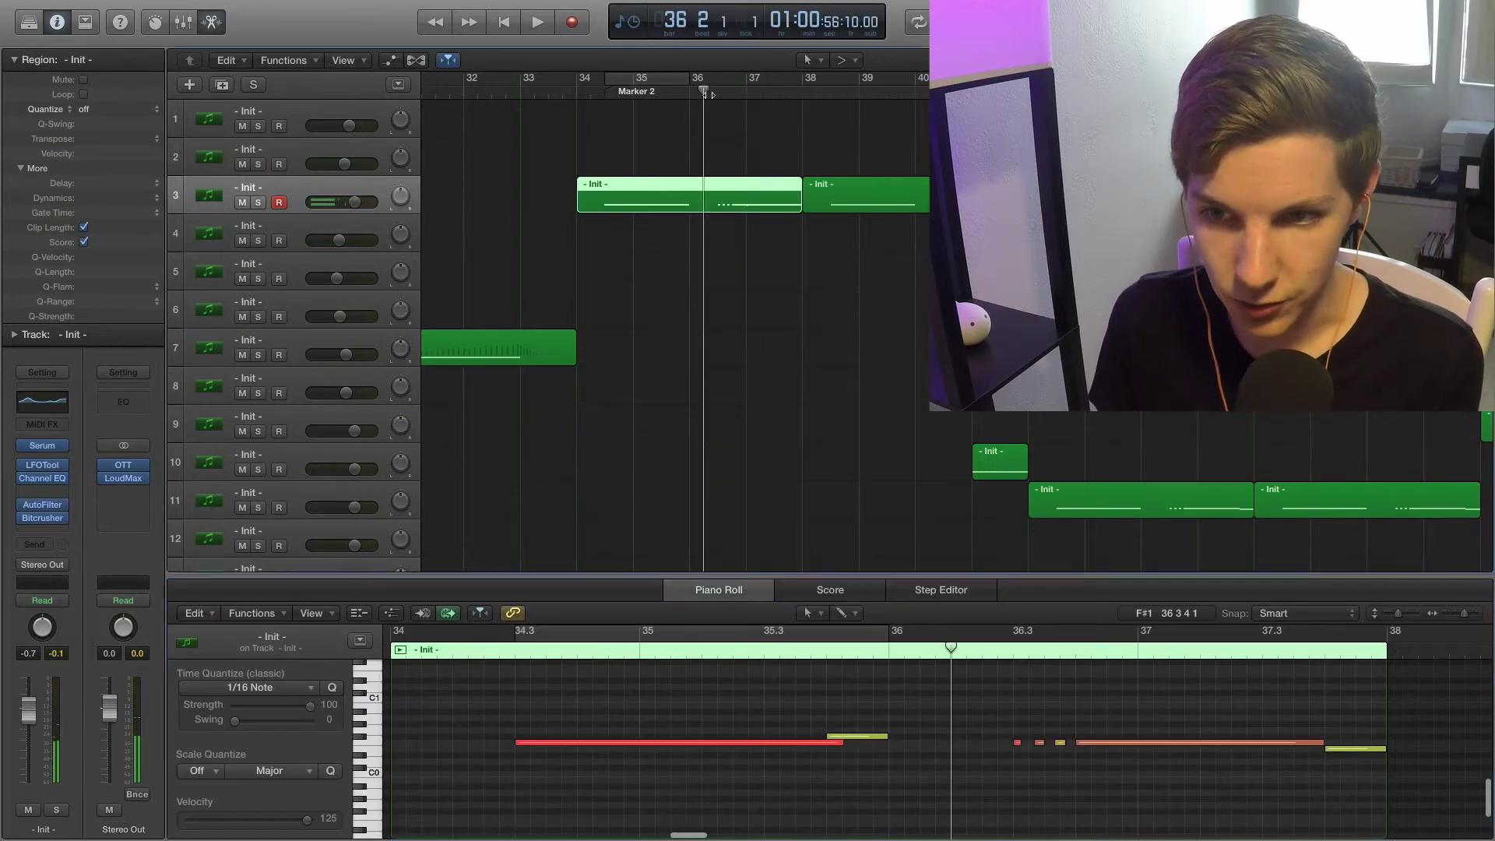
key(space)
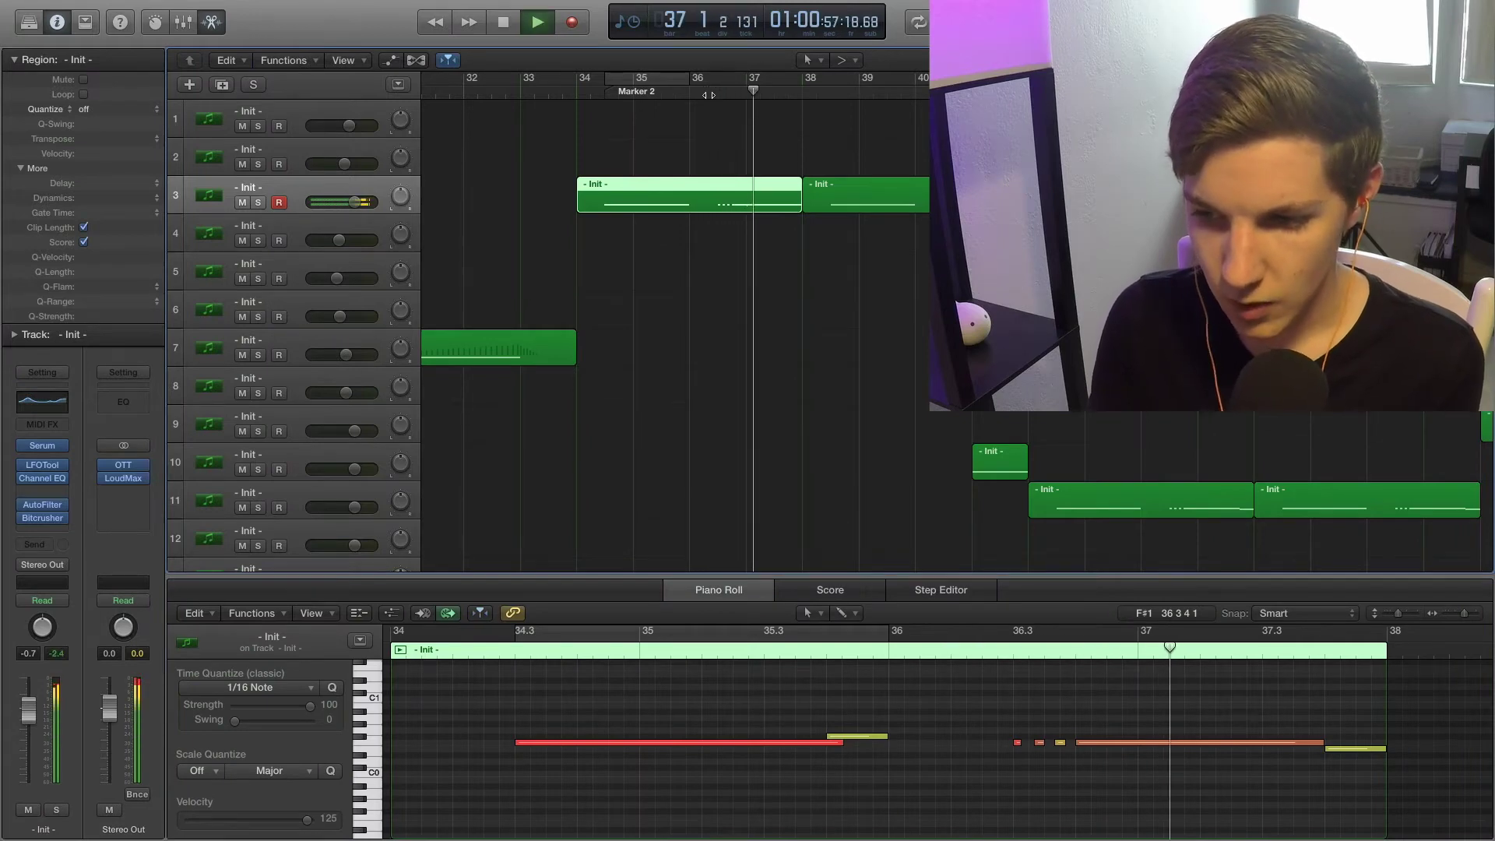
key(space)
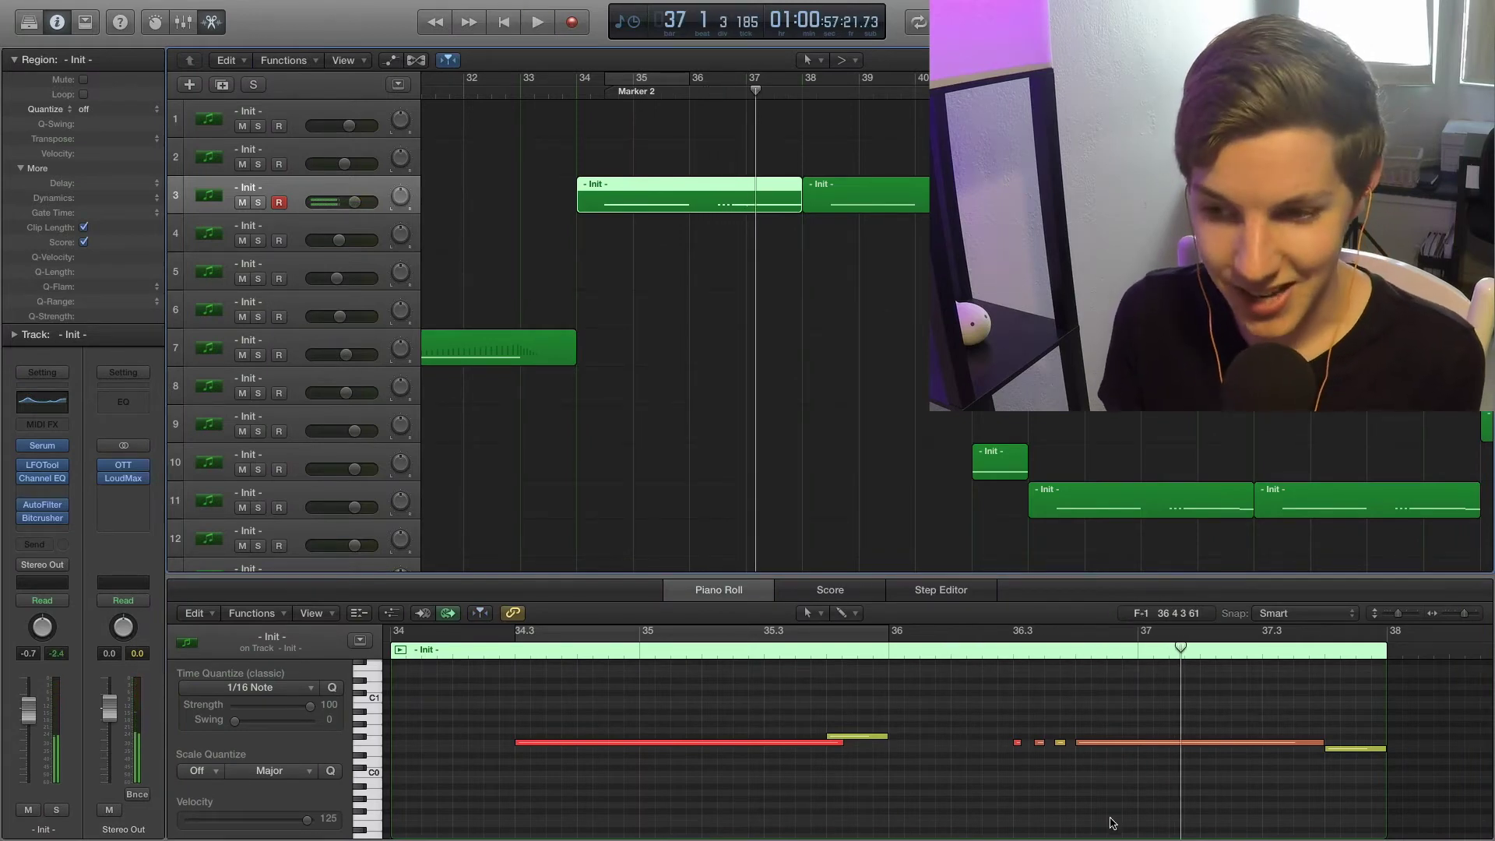
Step: Play track 3's short repeated notes from bar 36, beat 3 and close the Piano Roll
click(1019, 744)
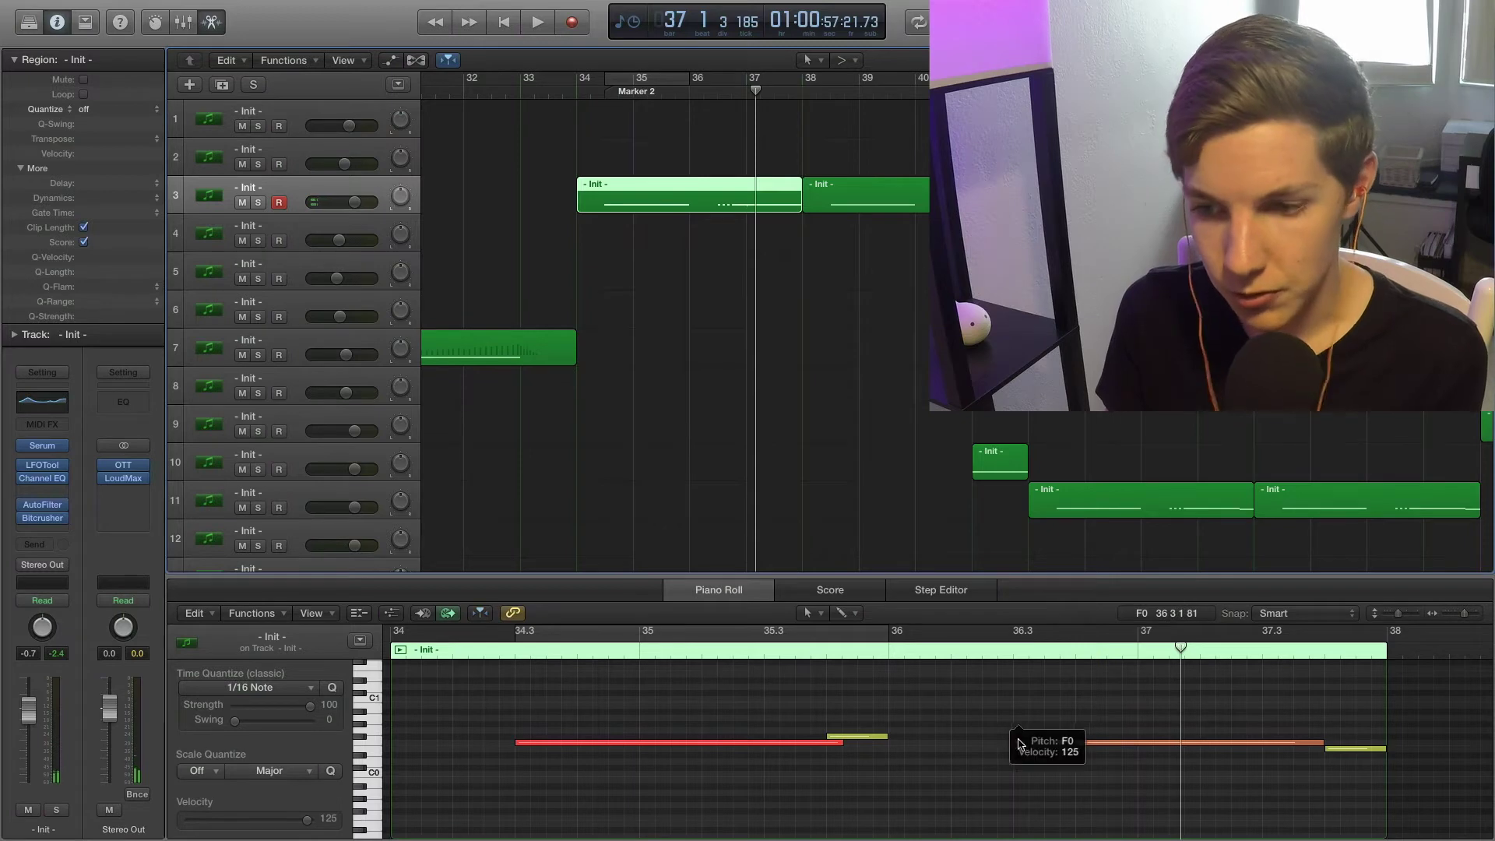
click(1013, 659)
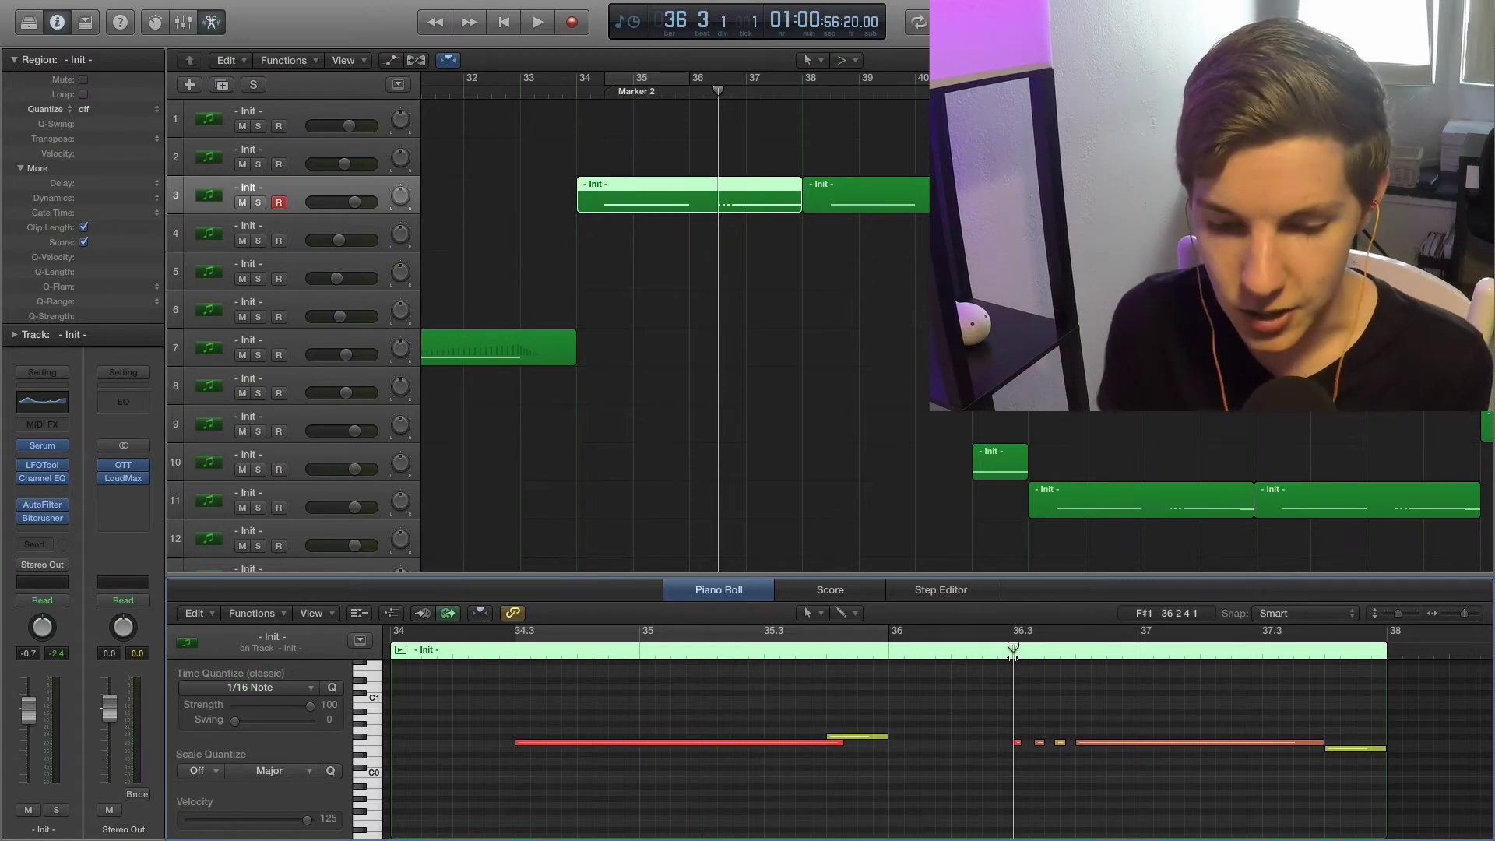
mouse_move(47, 471)
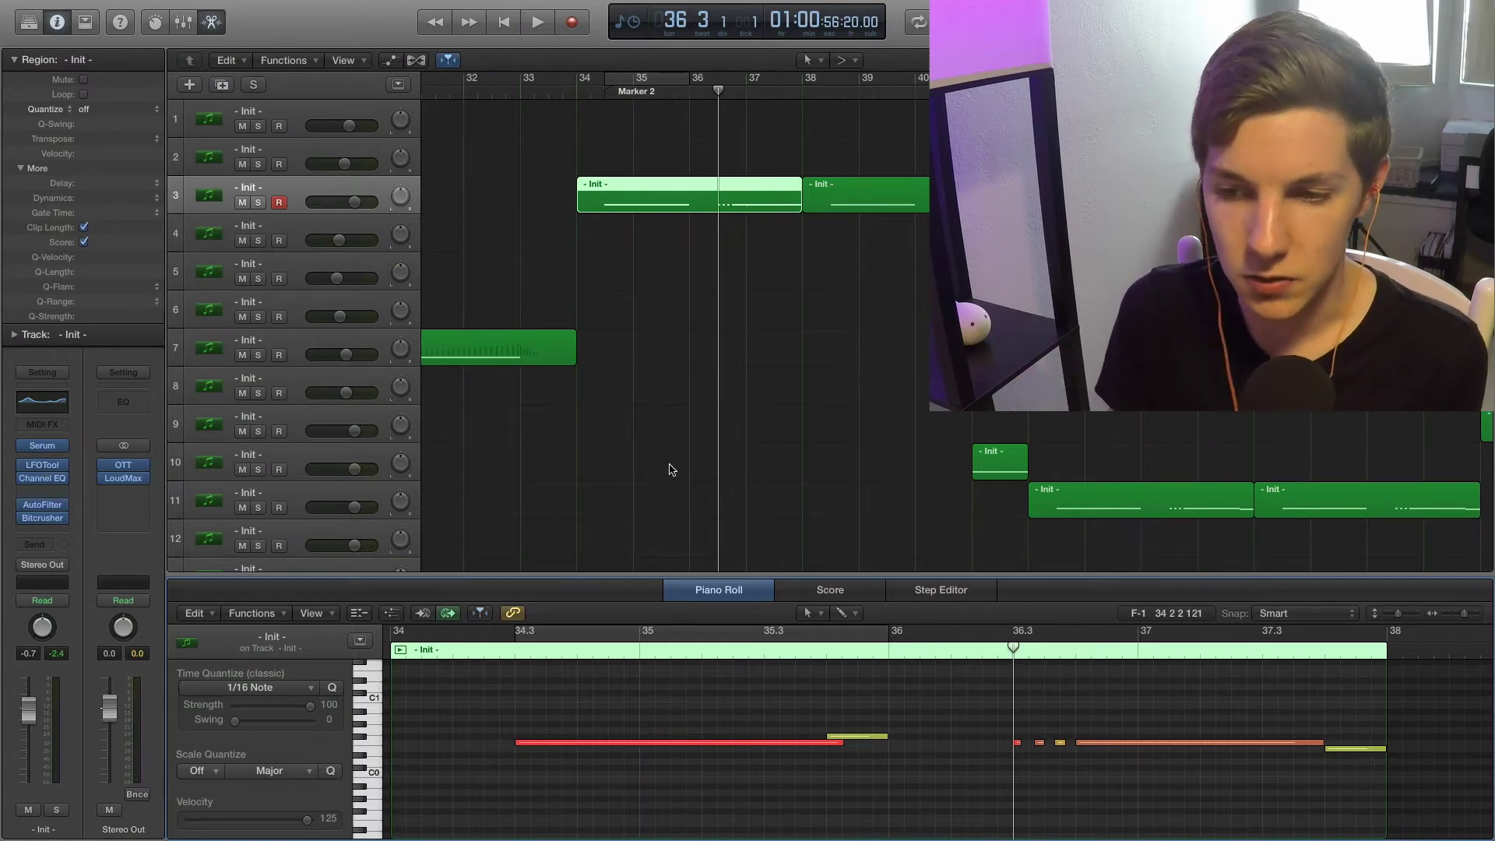
key(space)
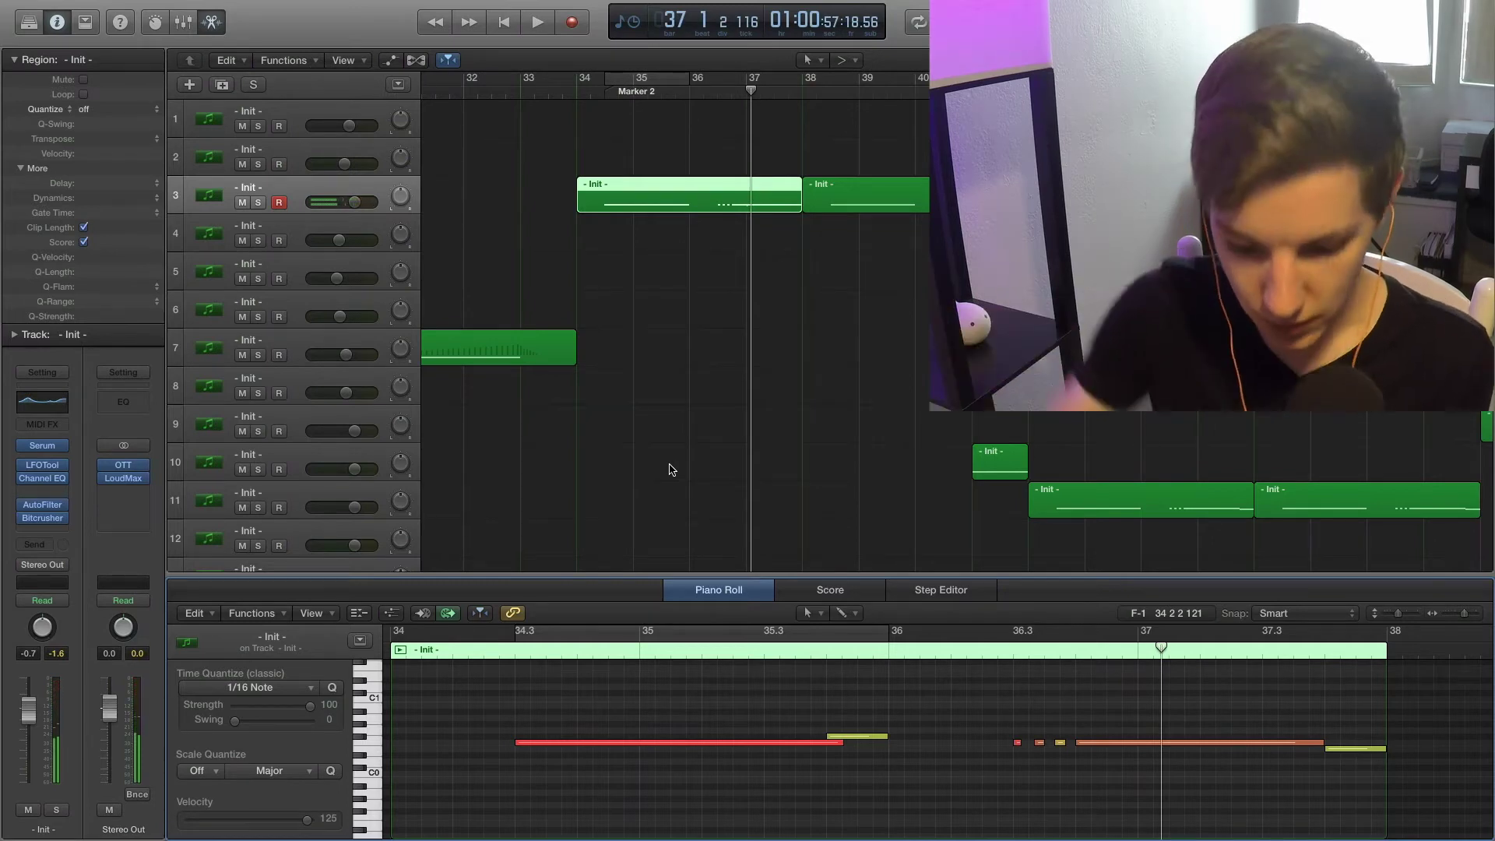
key(e)
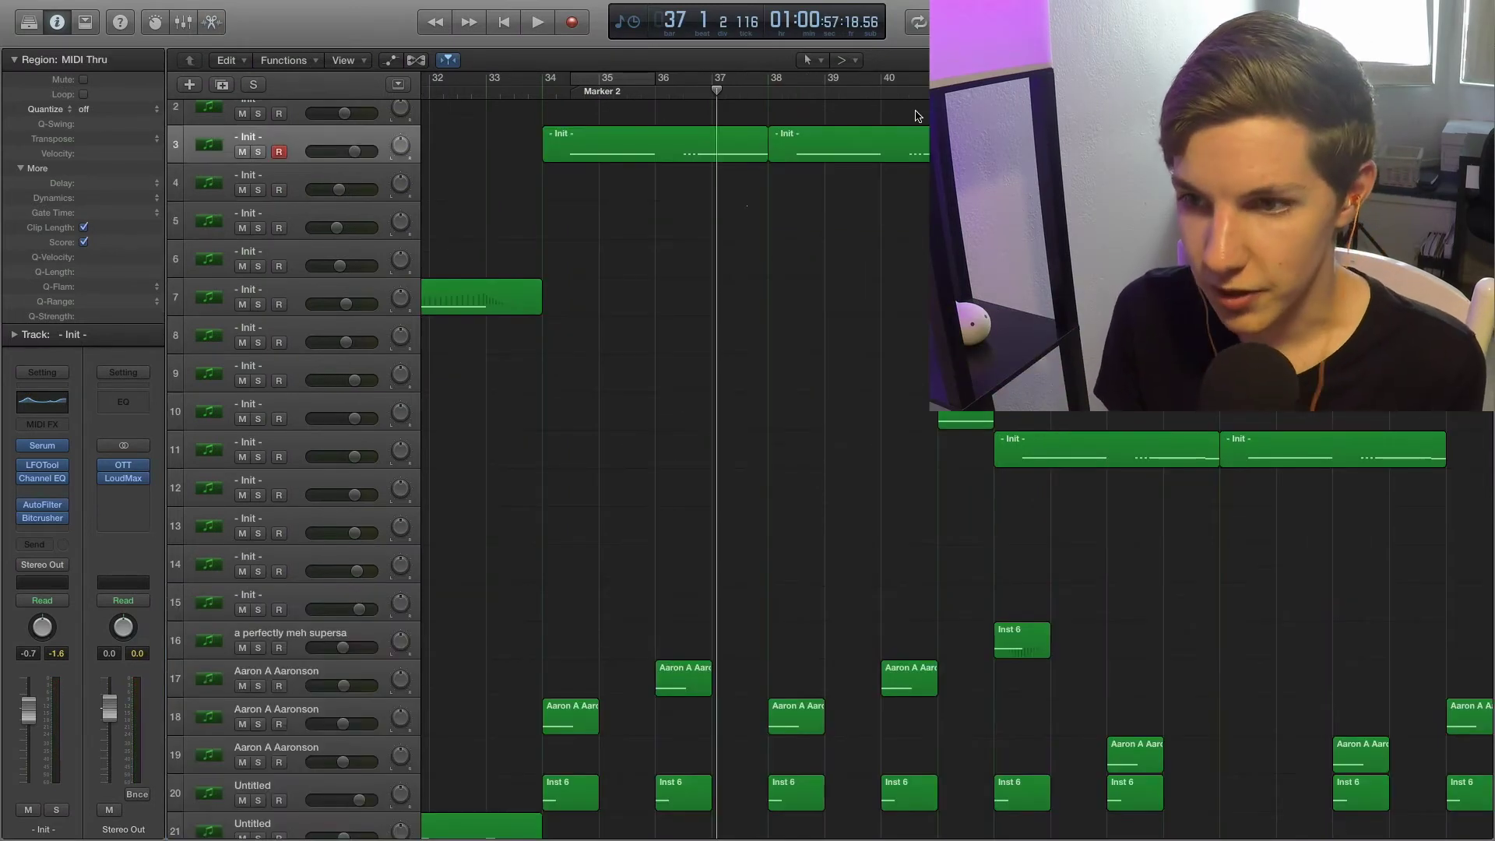
Step: Play the drop's fill in the full mix from bar 41 into bar 42
click(937, 92)
scroll(820, 263, right, 4)
scroll(802, 299, down, 15)
scroll(791, 303, up, 6)
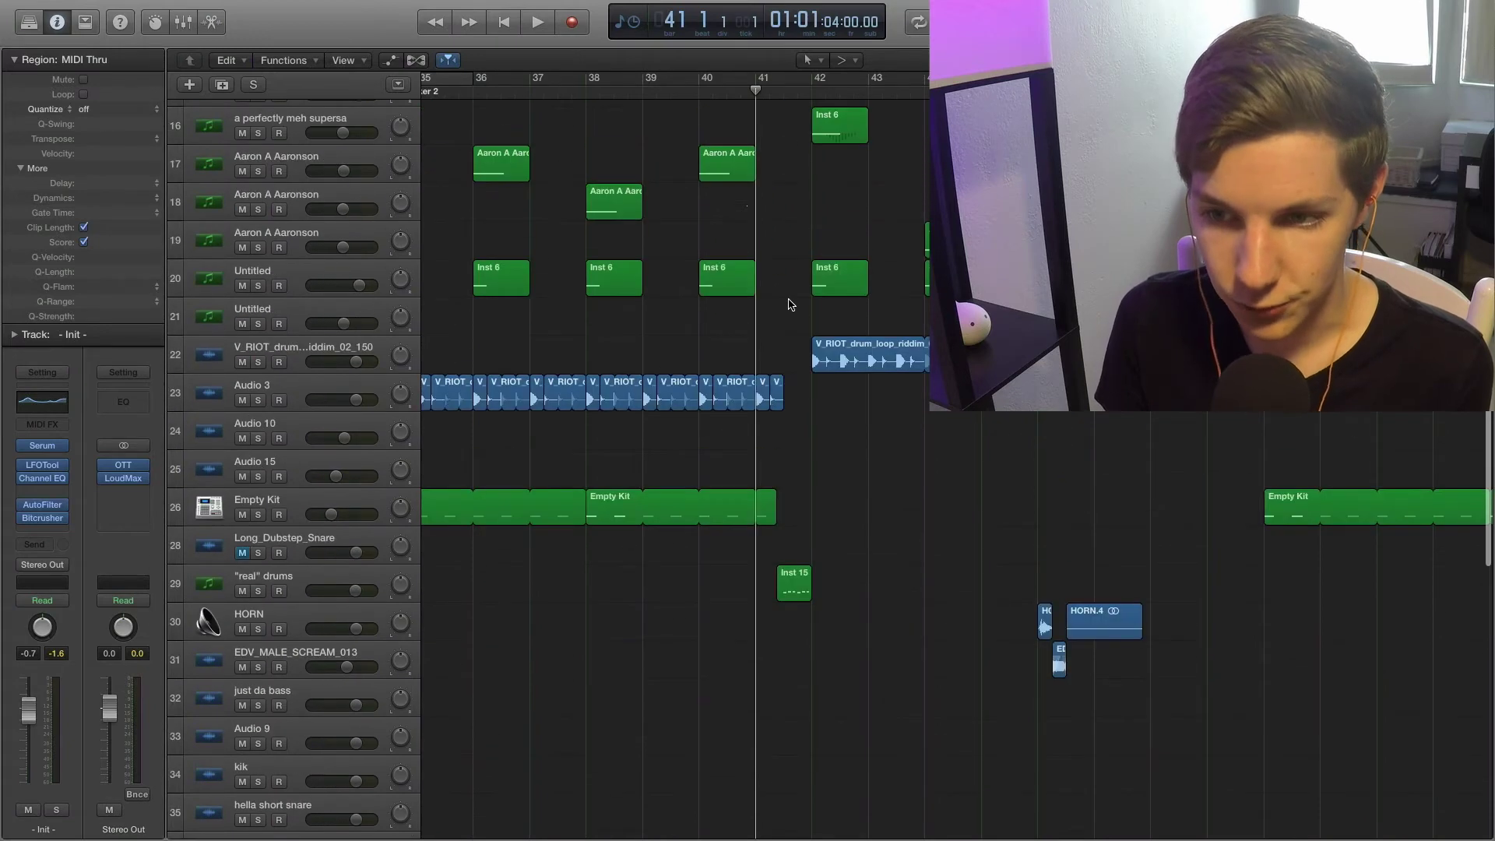
key(space)
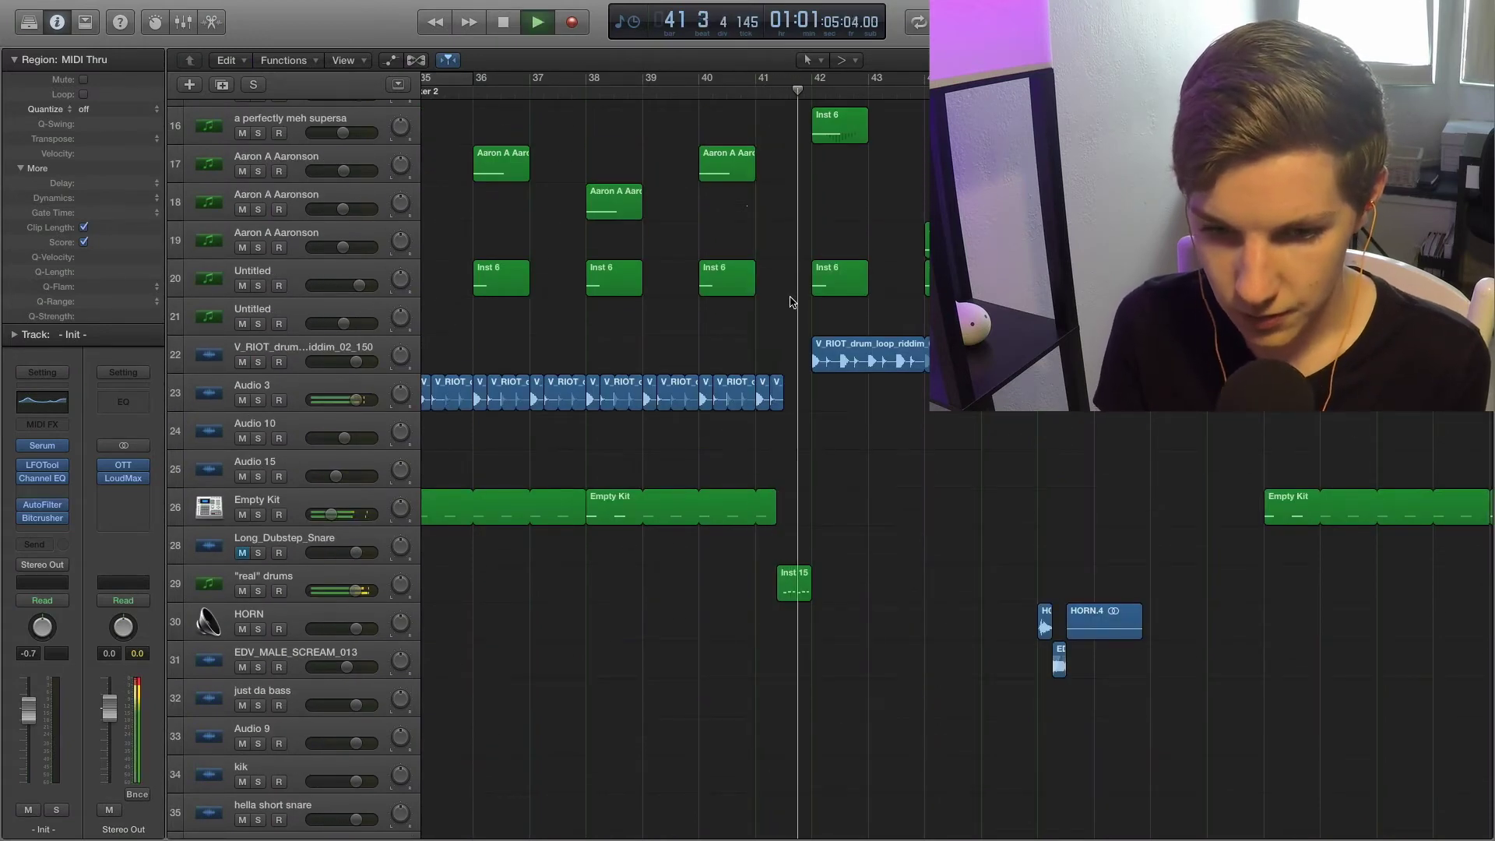
key(space)
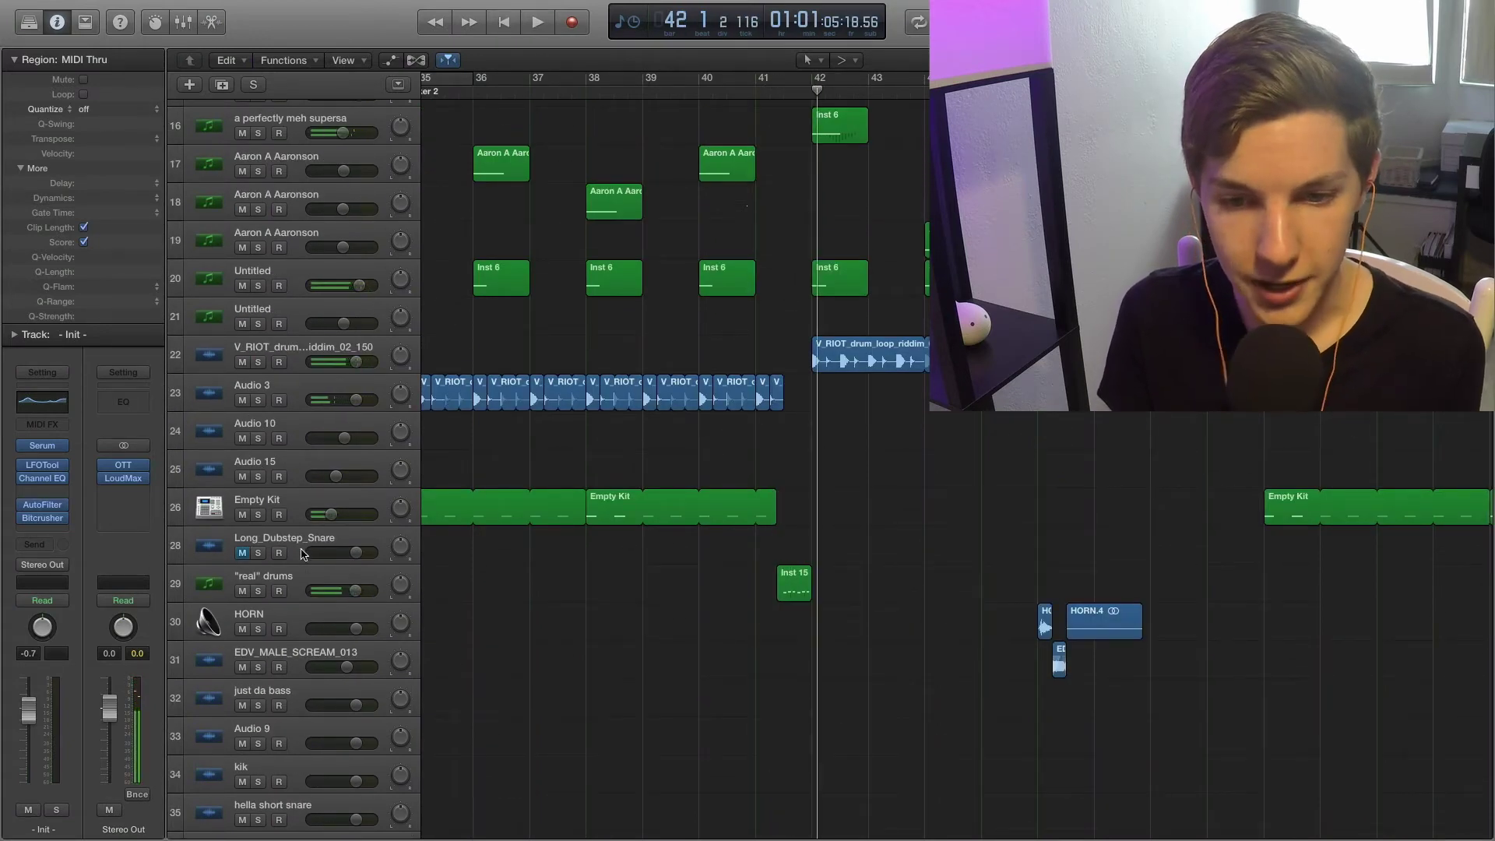
Step: Play the "real" drums track's fill soloed from bar 41, ending with the track unsoloed
click(286, 574)
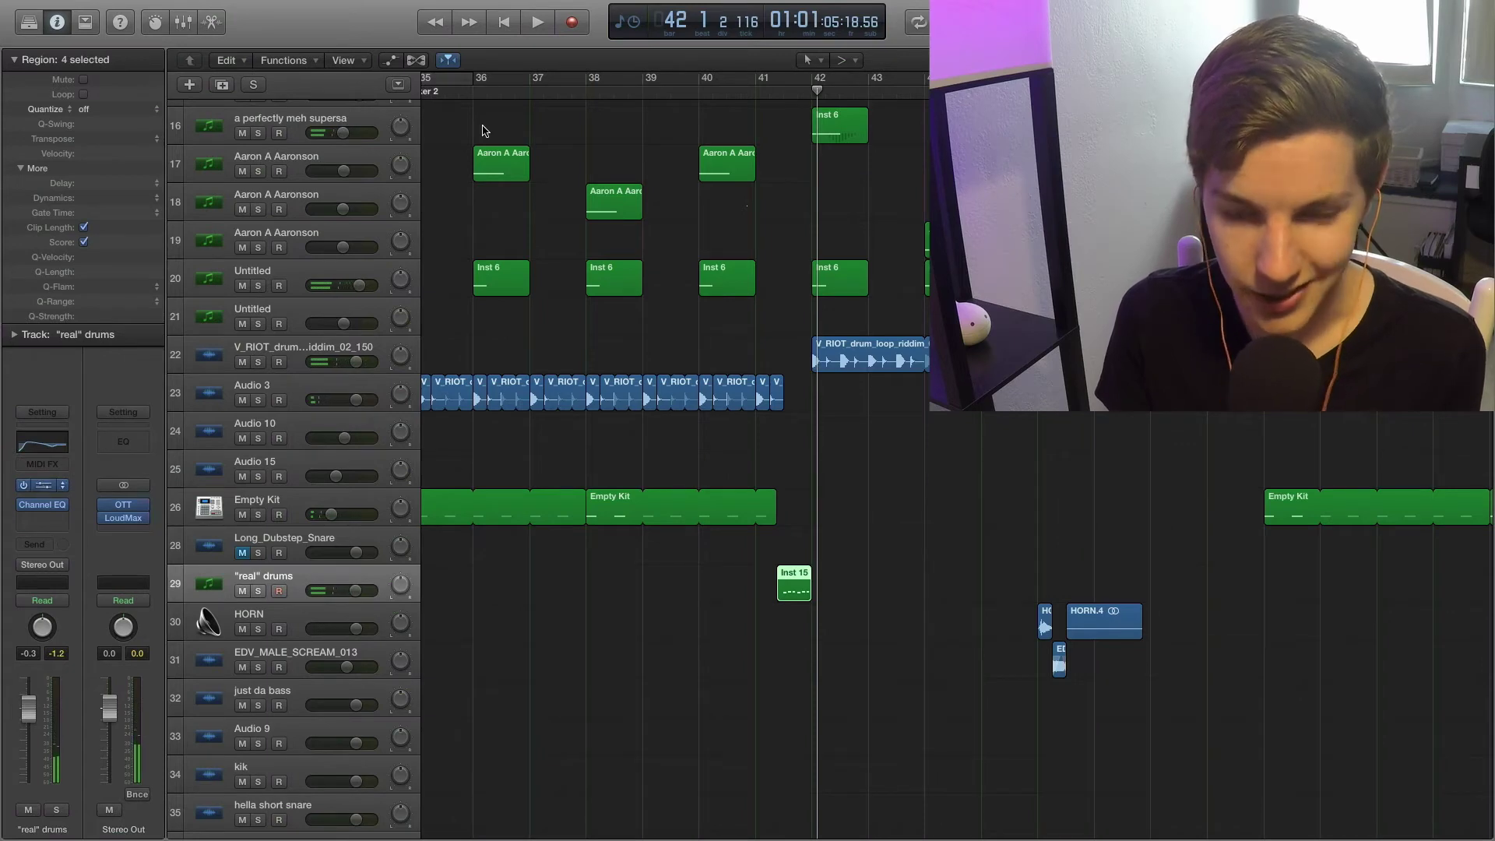
key(v)
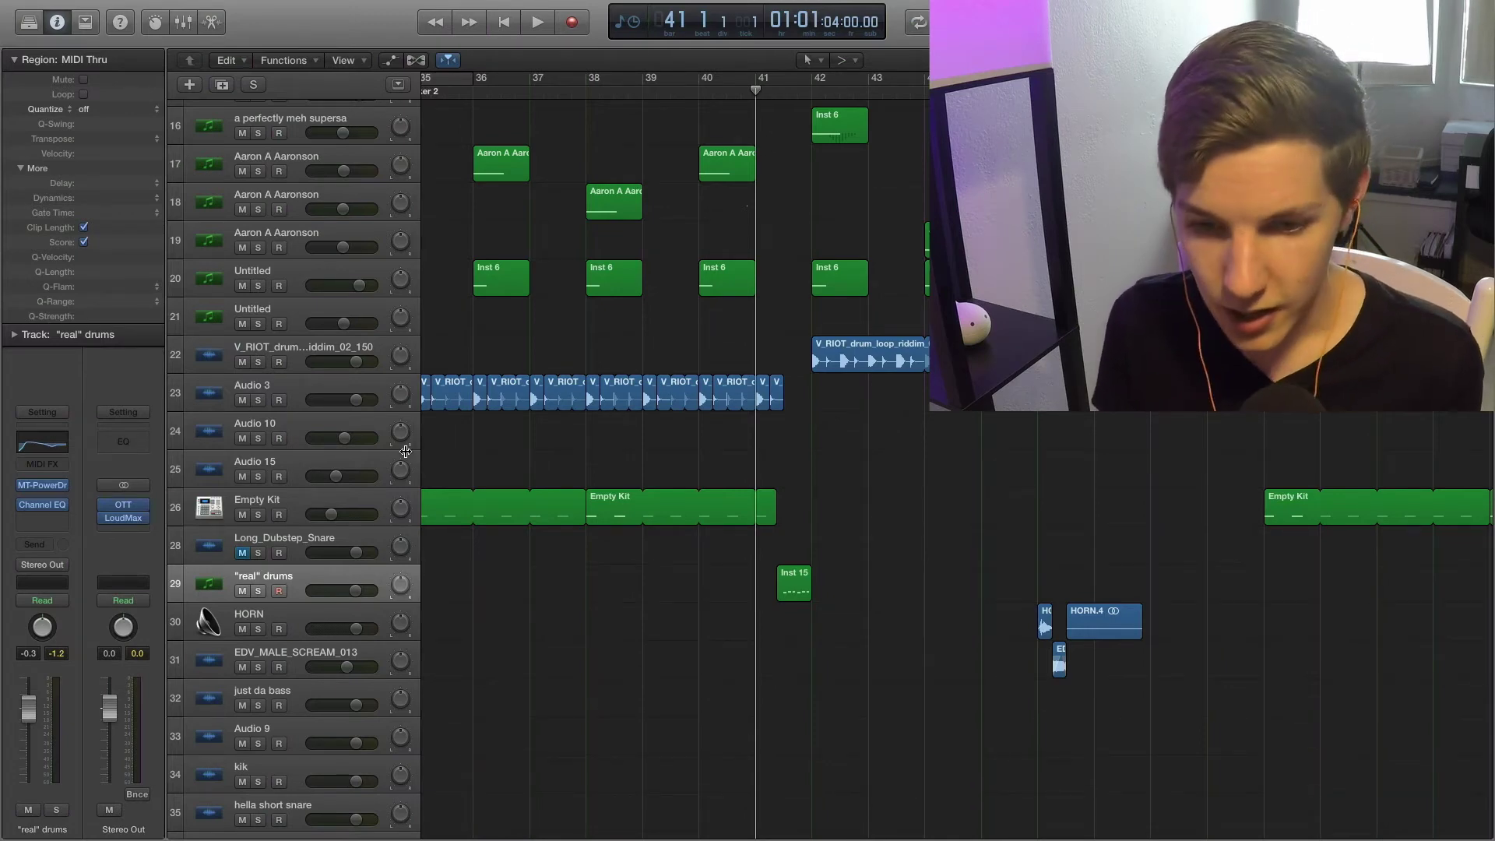
click(260, 592)
key(space)
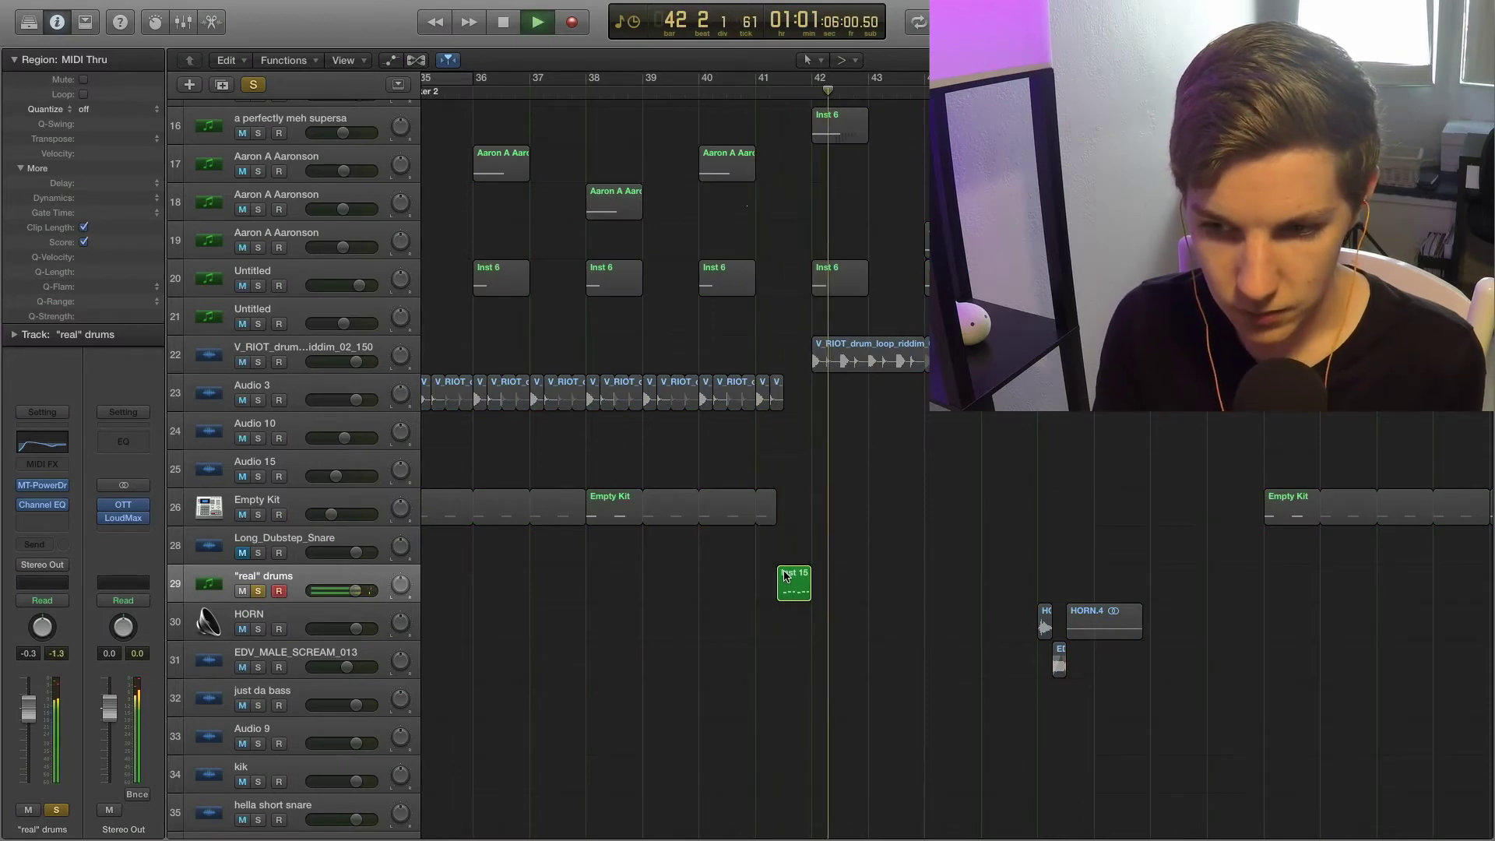
key(space)
click(259, 591)
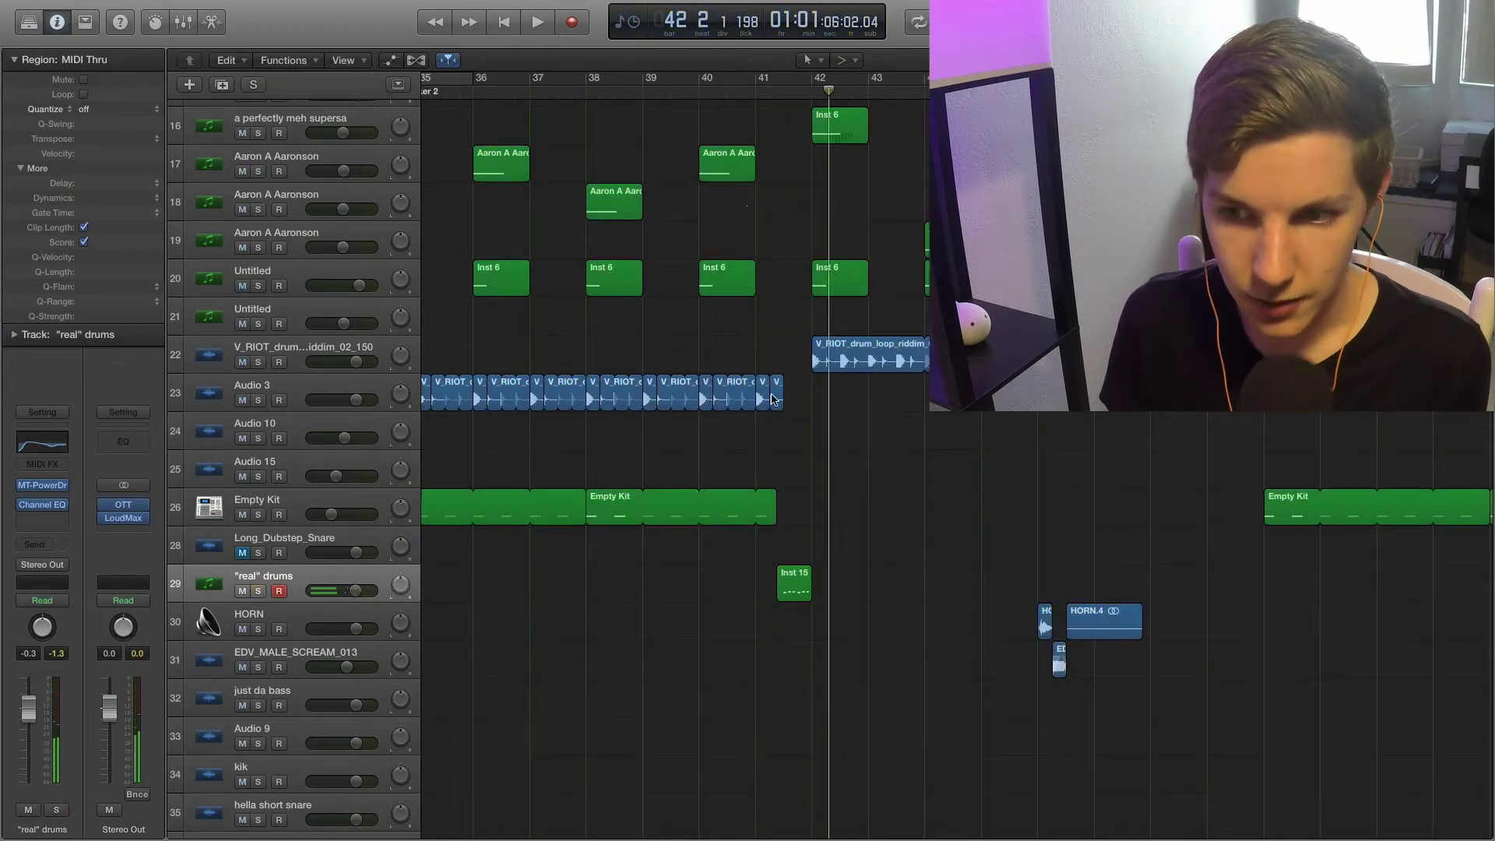
Step: Solo track 10 and play its bar 41 region with the automation lanes shown
click(779, 86)
scroll(815, 156, up, 10)
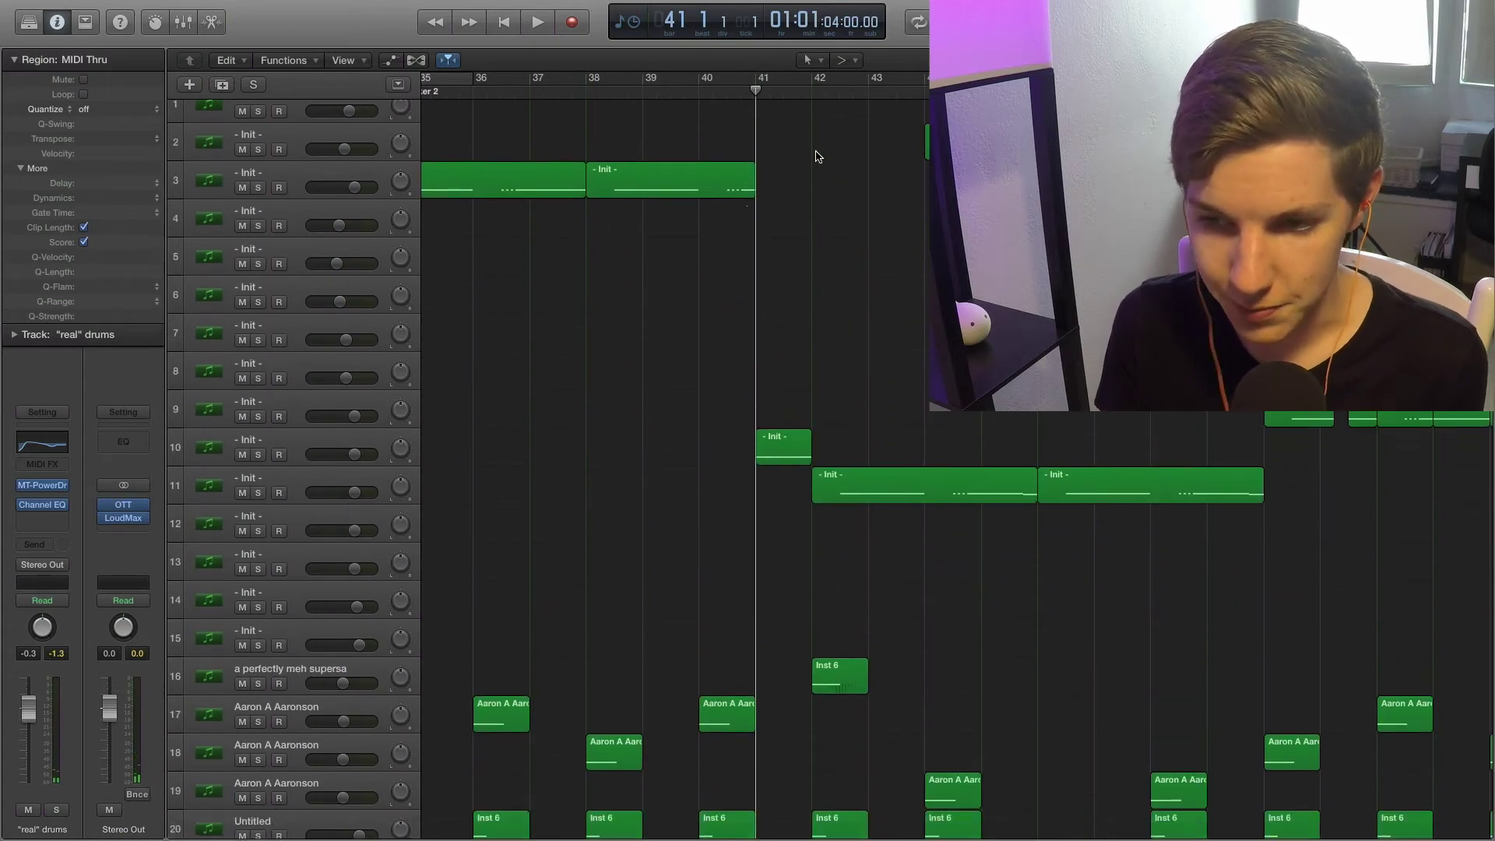
scroll(471, 322, down, 4)
click(293, 283)
key(s)
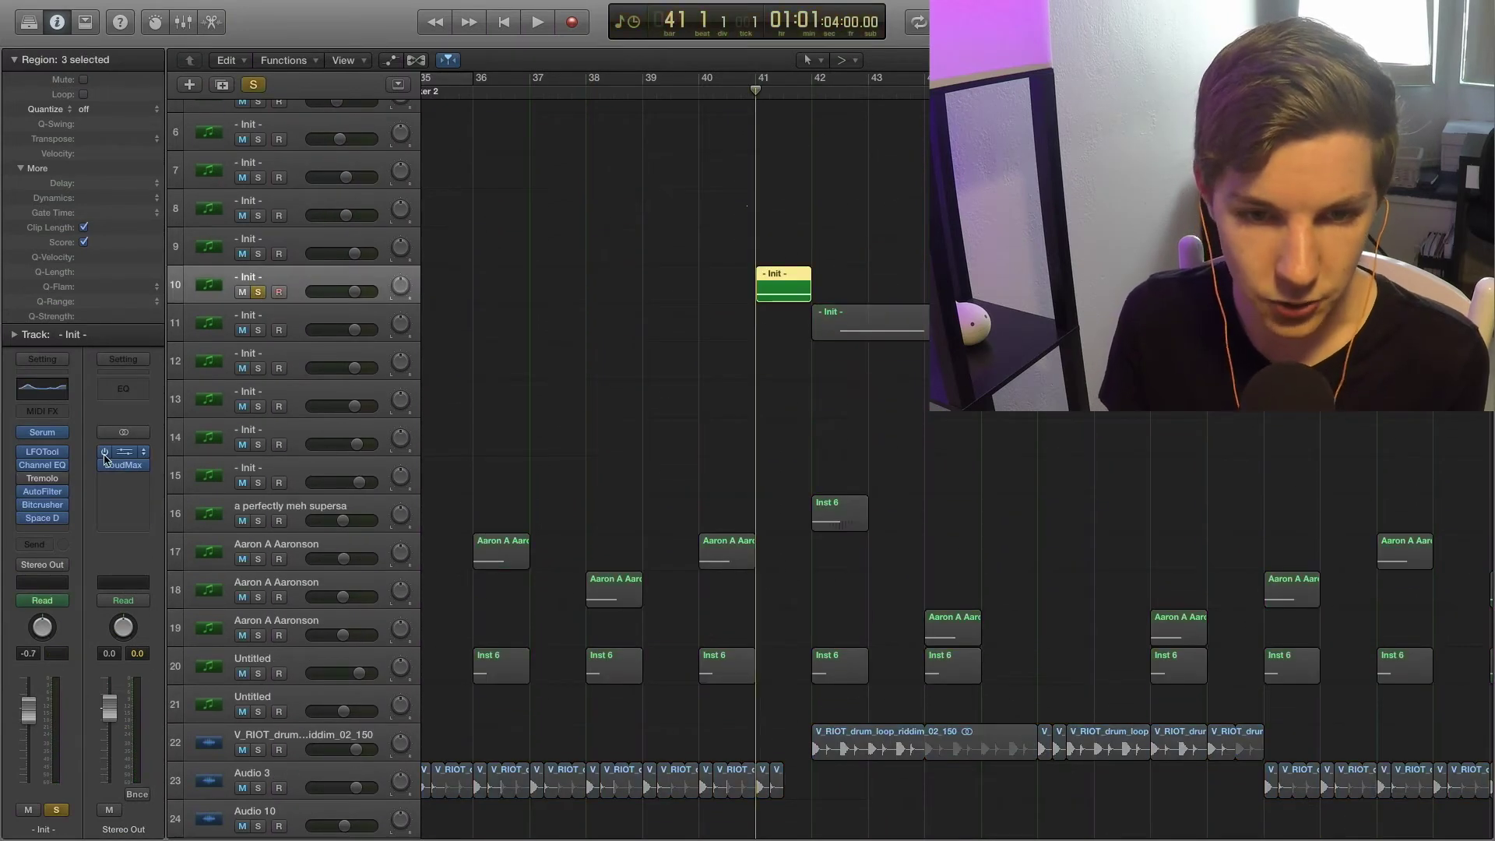
key(a)
key(space)
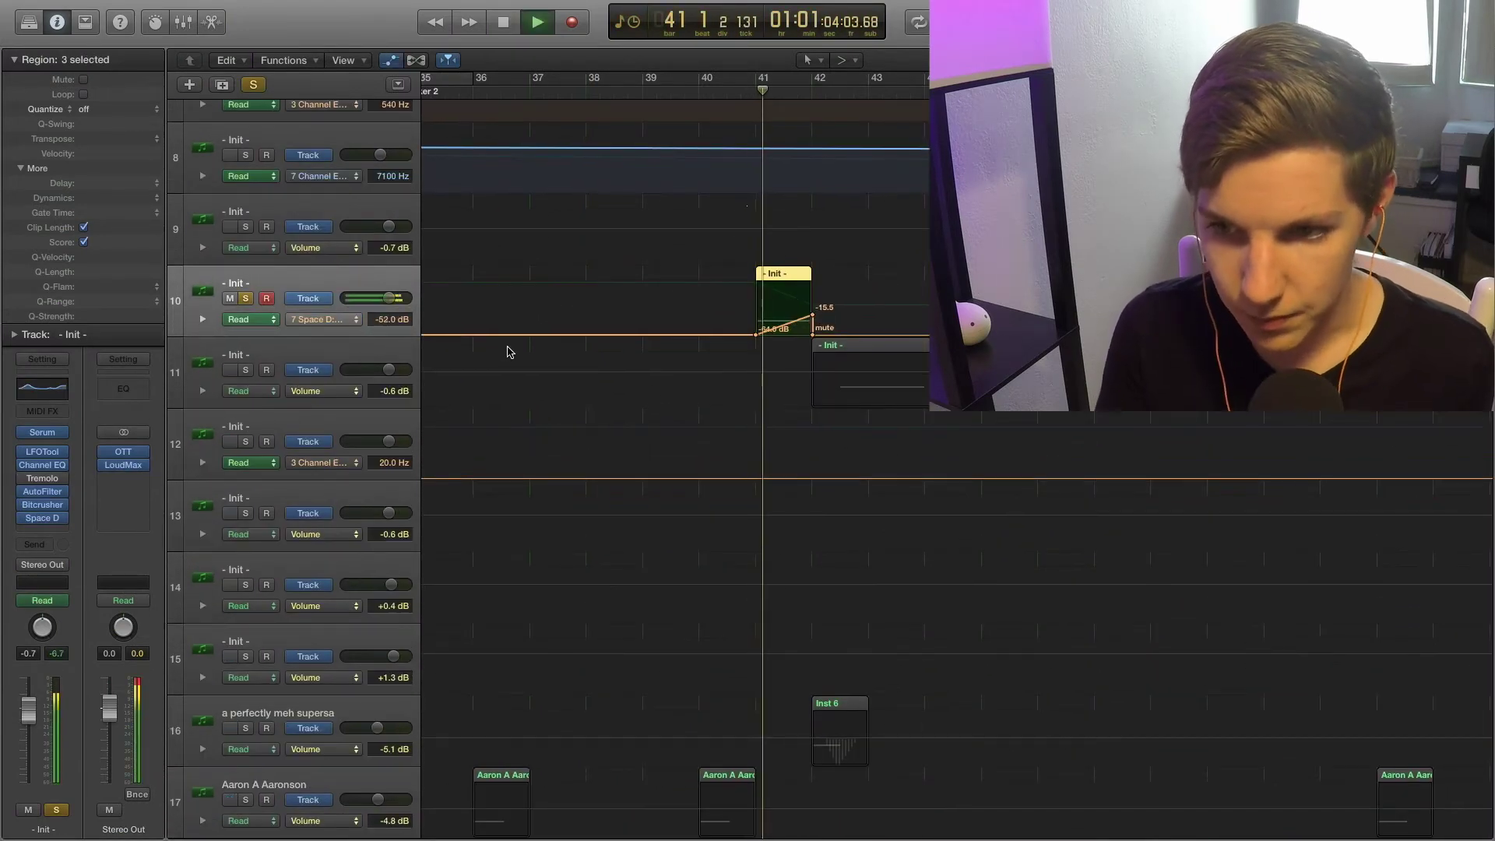
key(space)
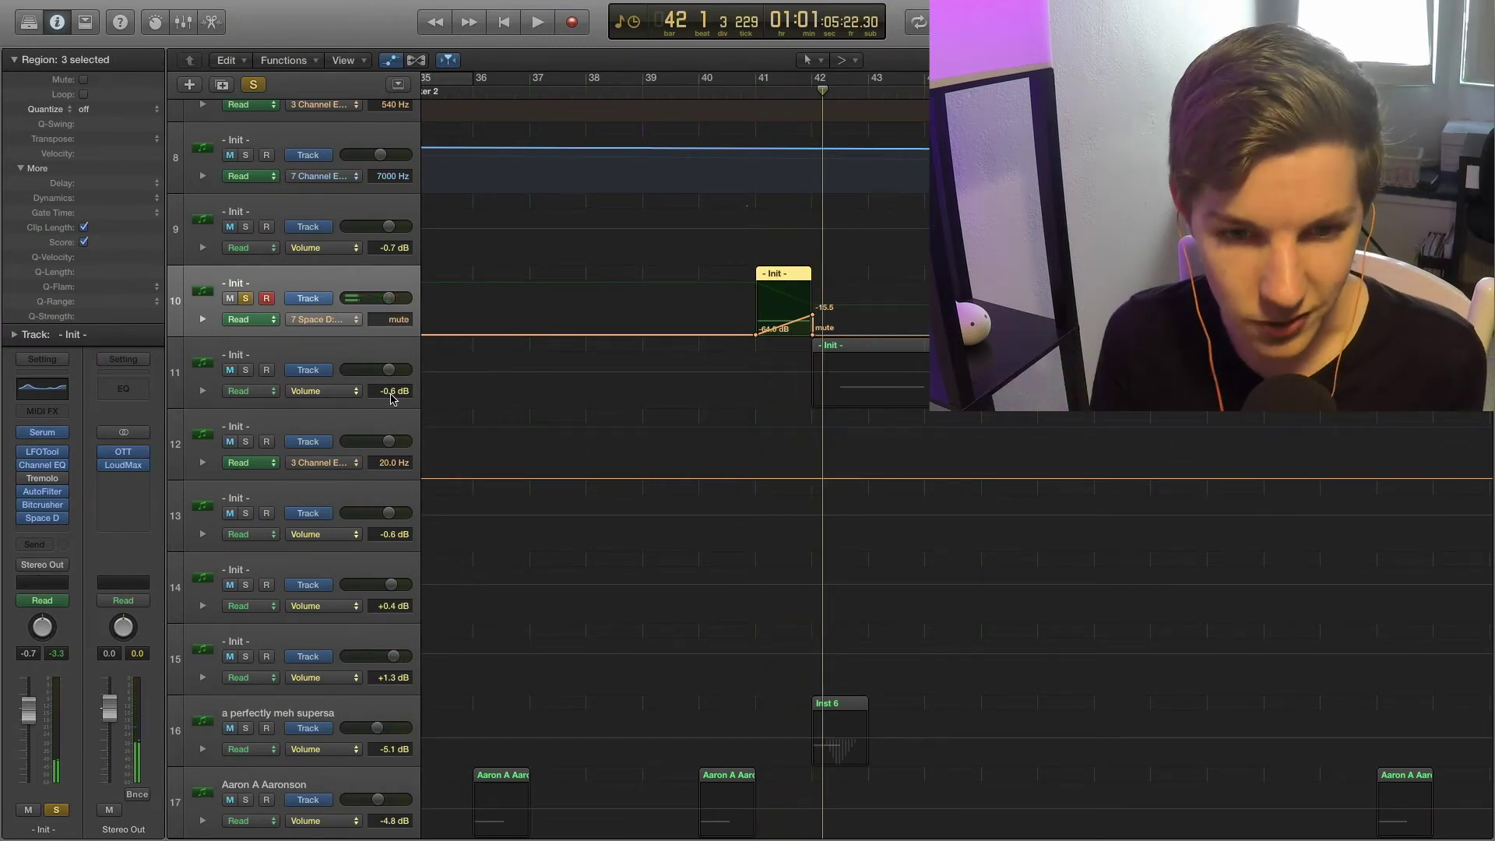
Step: Open track 10's Space Designer, play bar 41 to watch its automated reverb level and close the plug-in window
click(41, 516)
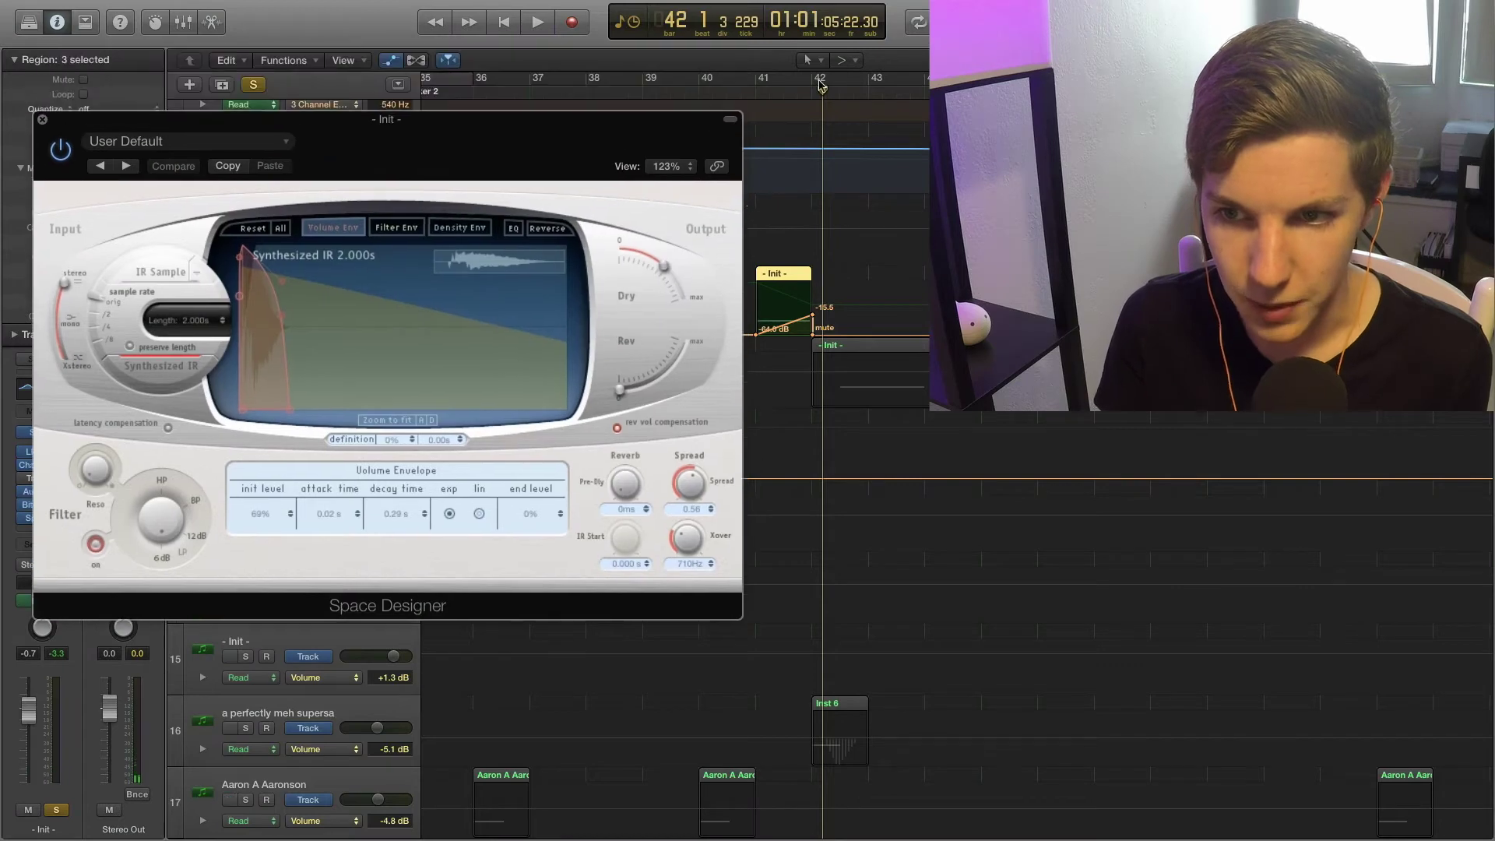
click(752, 85)
key(space)
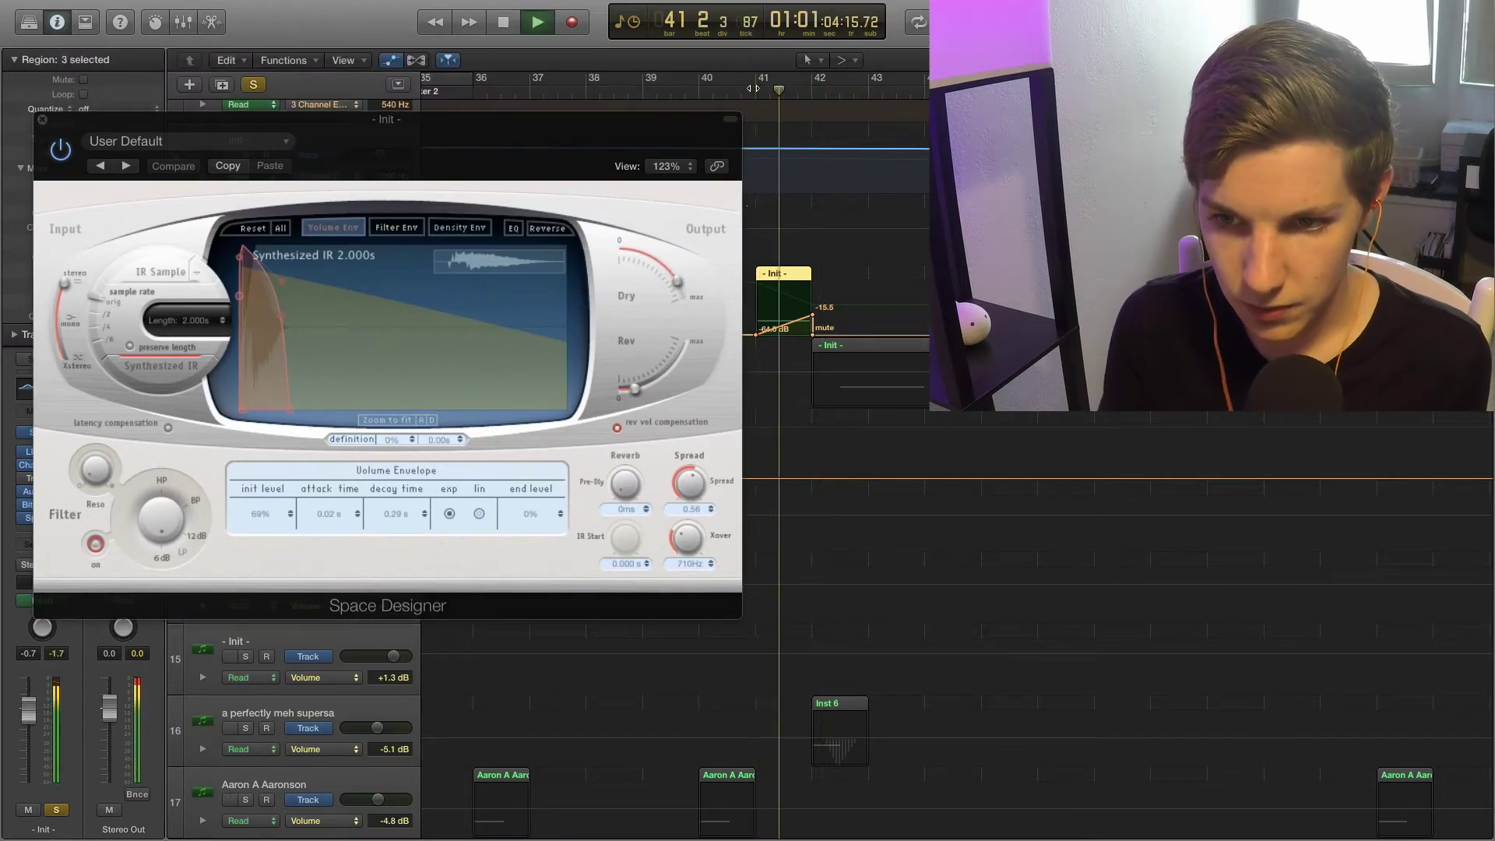
key(space)
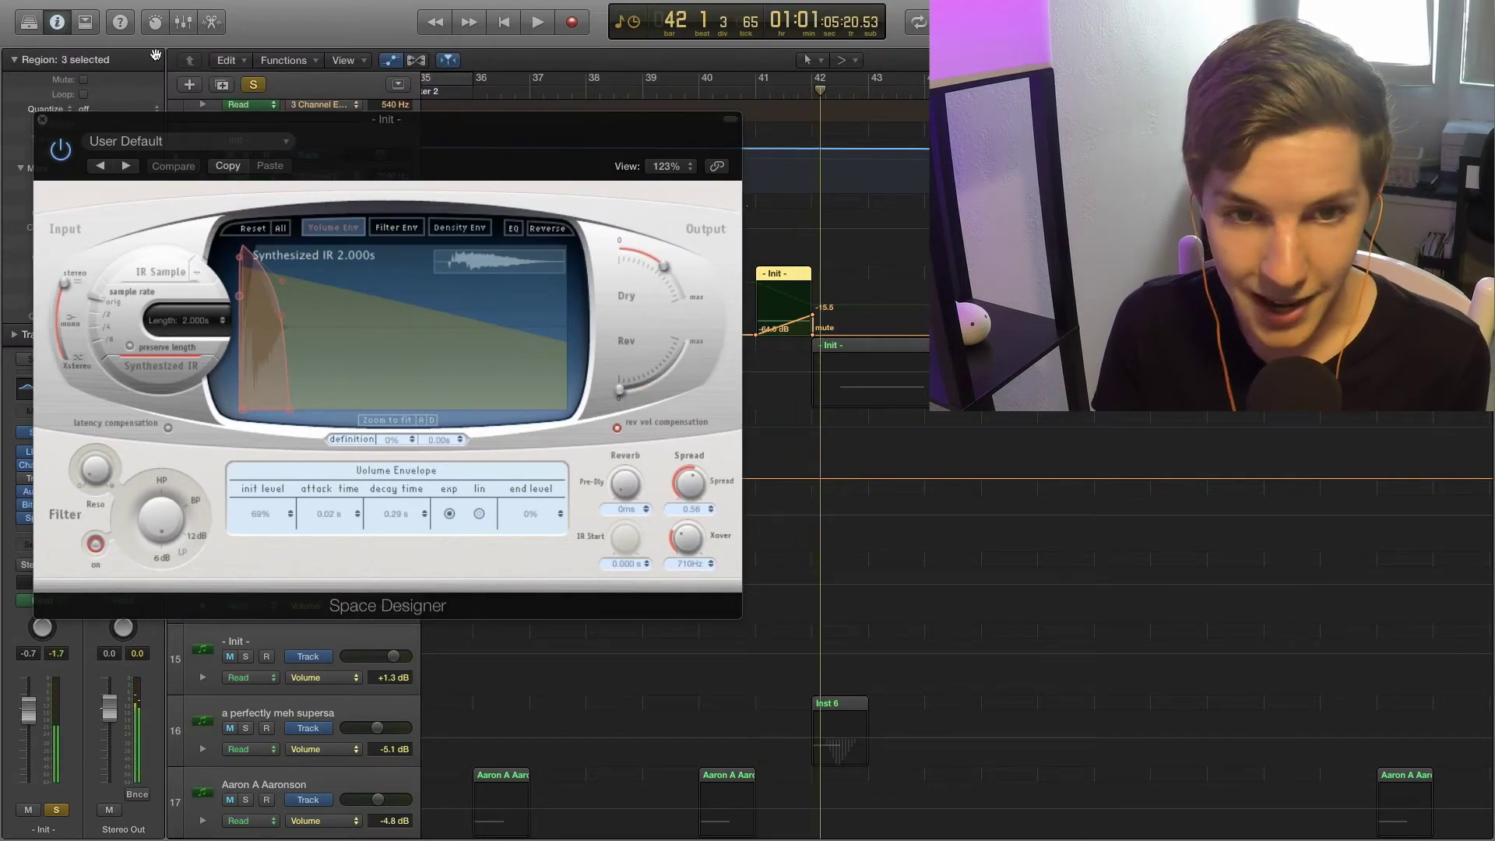
click(43, 119)
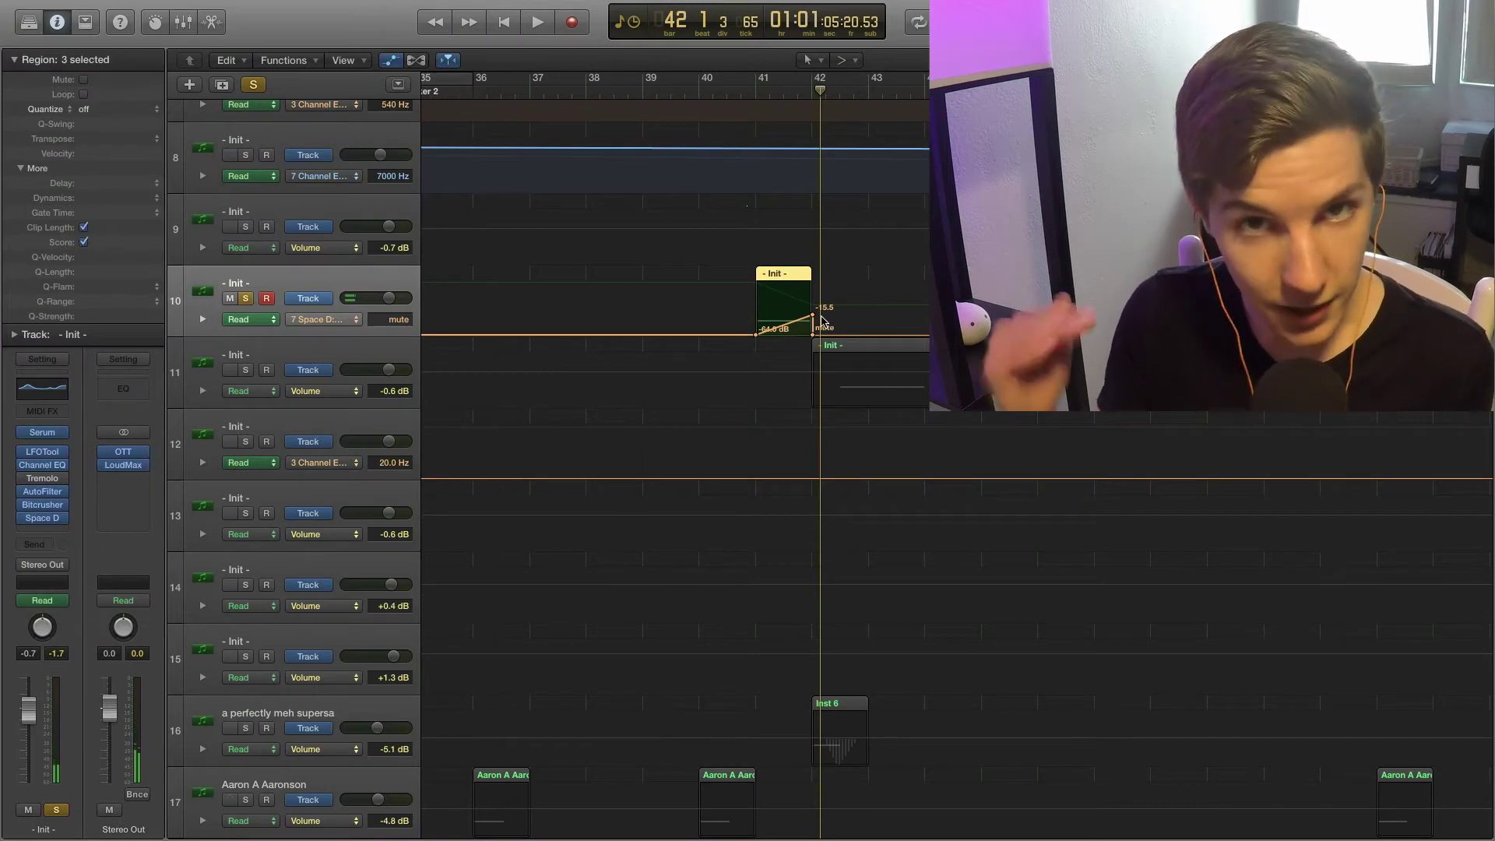
Step: Unsolo track 10 and hide the automation lanes
scroll(827, 321, right, 3)
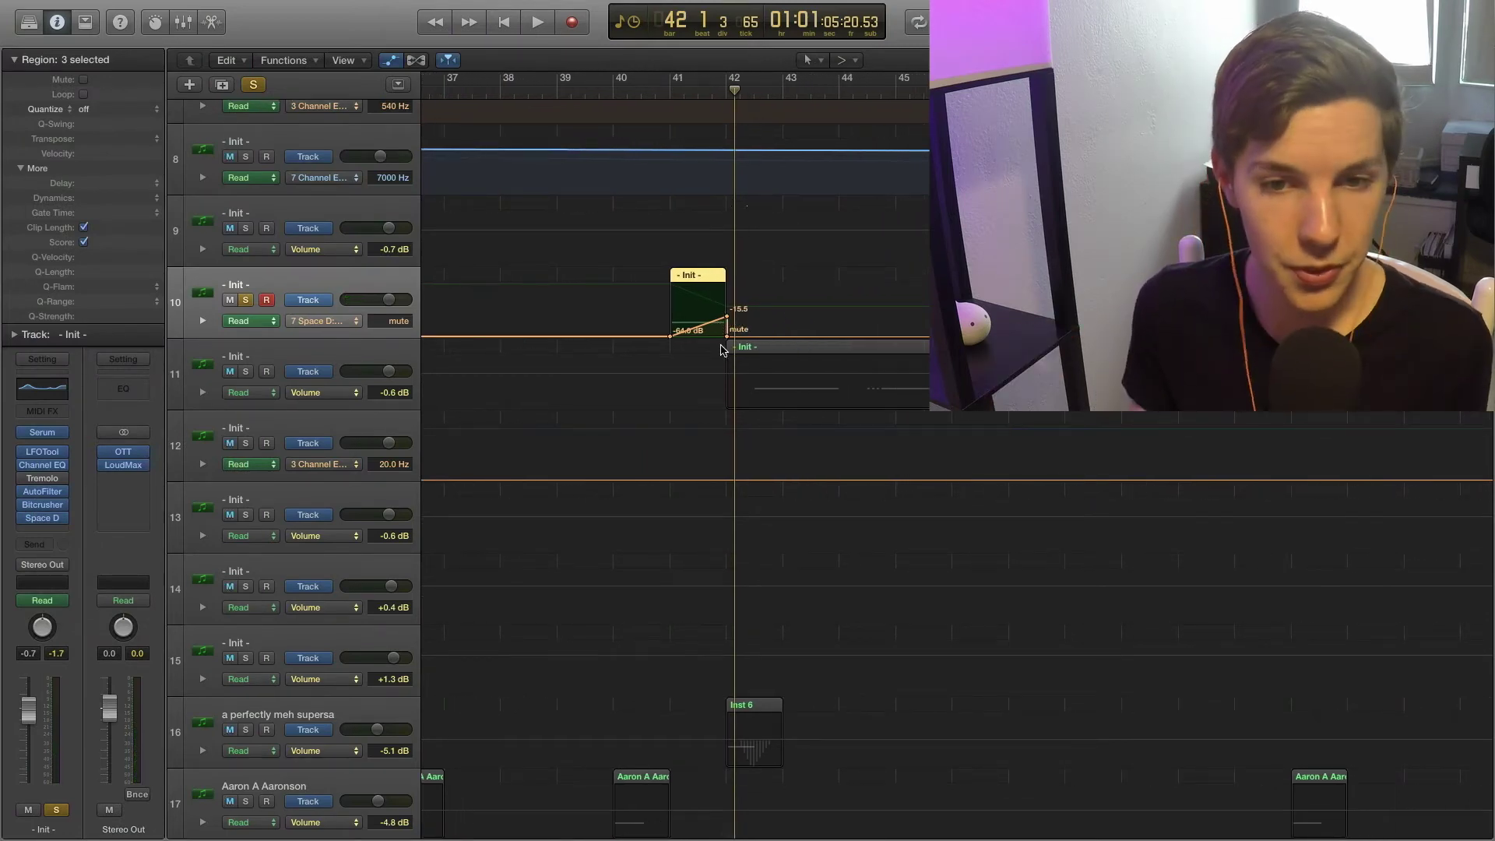
click(248, 301)
key(a)
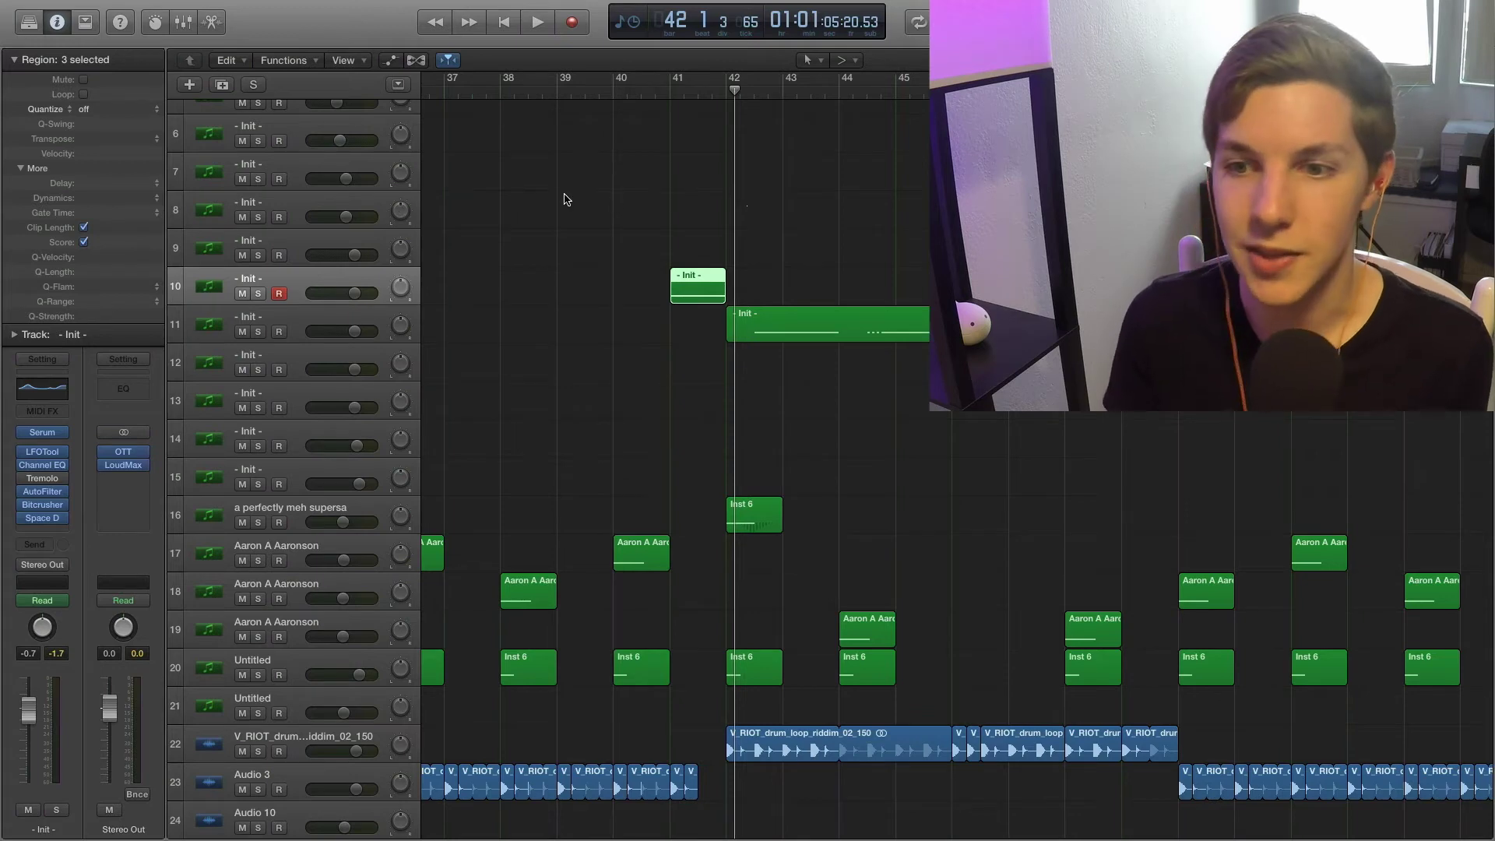
Step: Deselect the track 10 region and play the full mix from bar 41 to bar 44
click(663, 82)
click(779, 216)
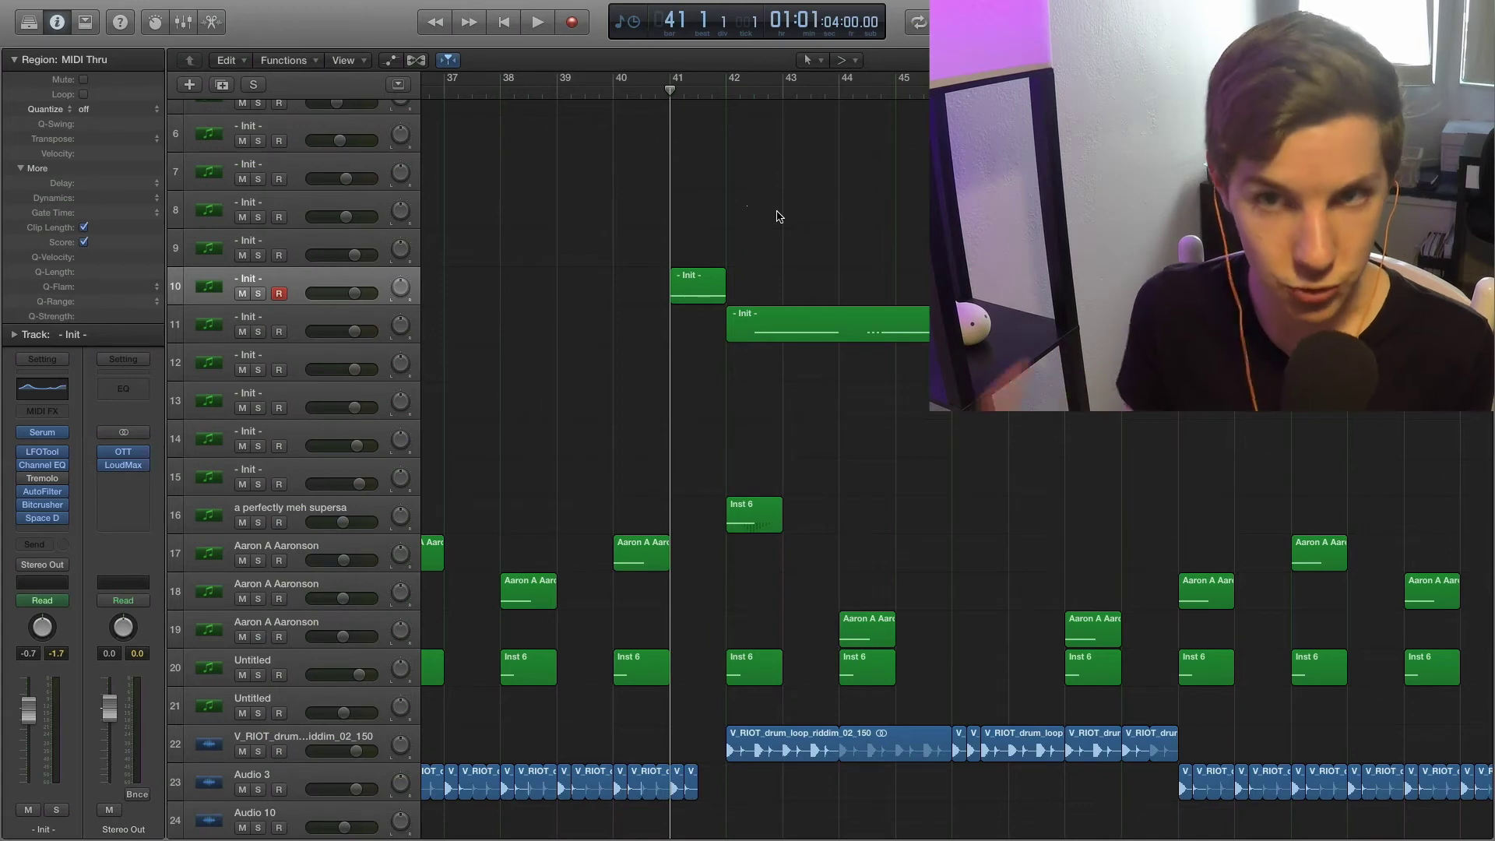
key(space)
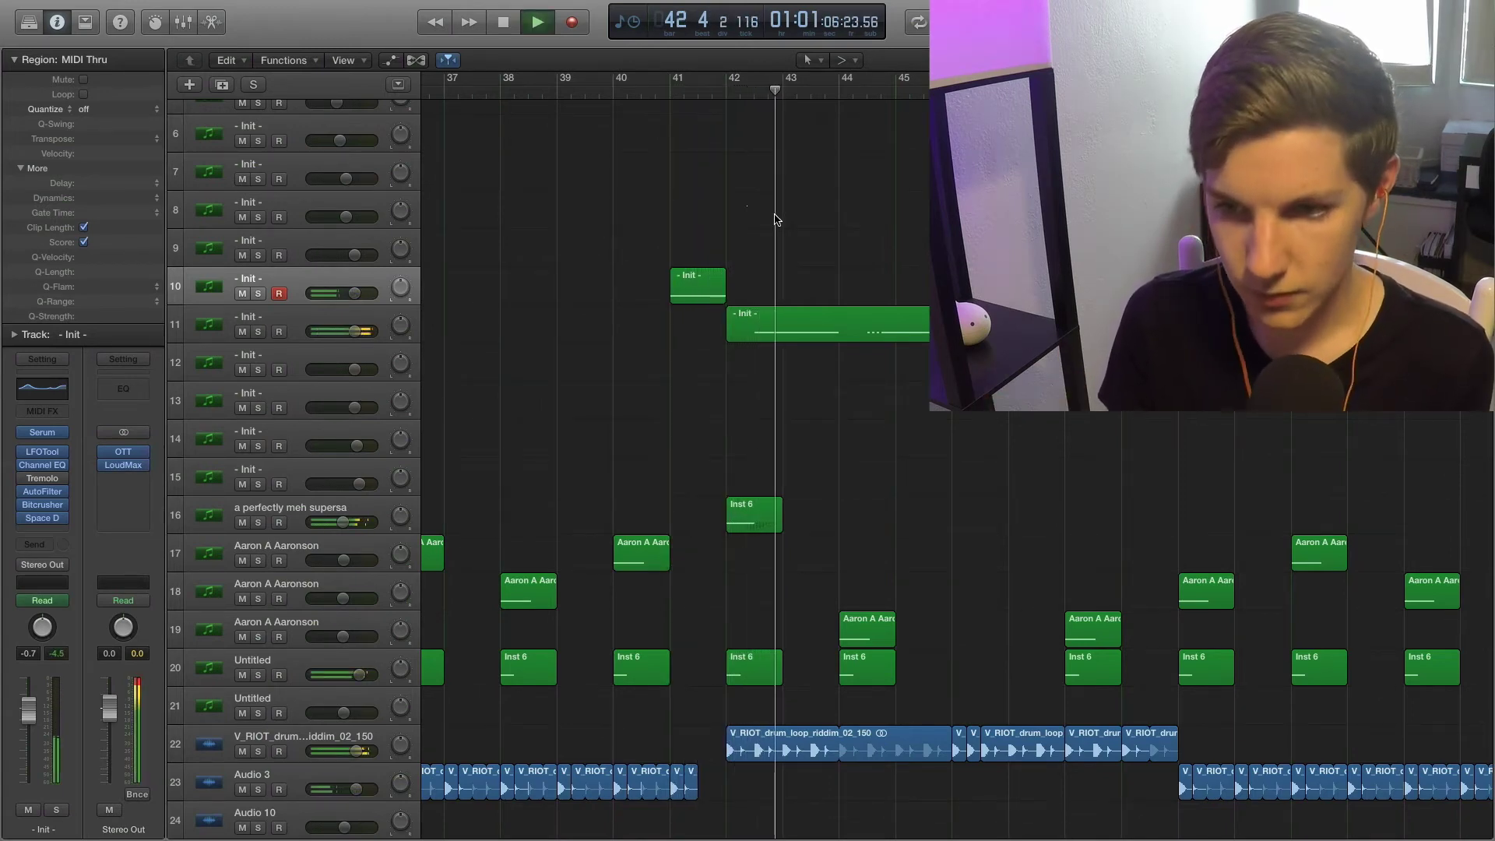
scroll(776, 219, up, 5)
key(space)
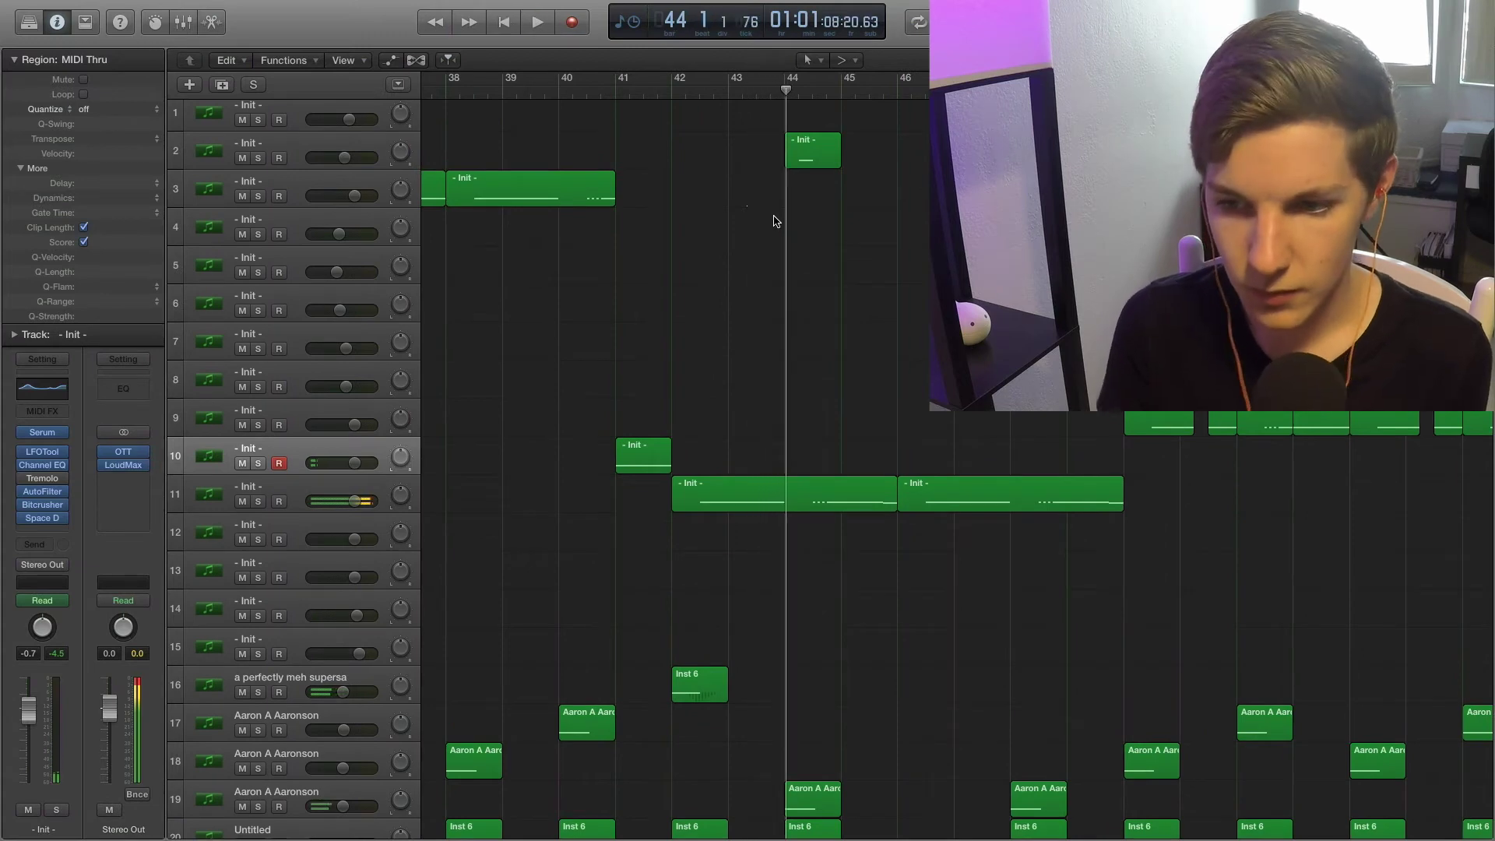
Step: Open track 11's Serum with oscillator B turned off and play the track soloed from bar 42
click(675, 497)
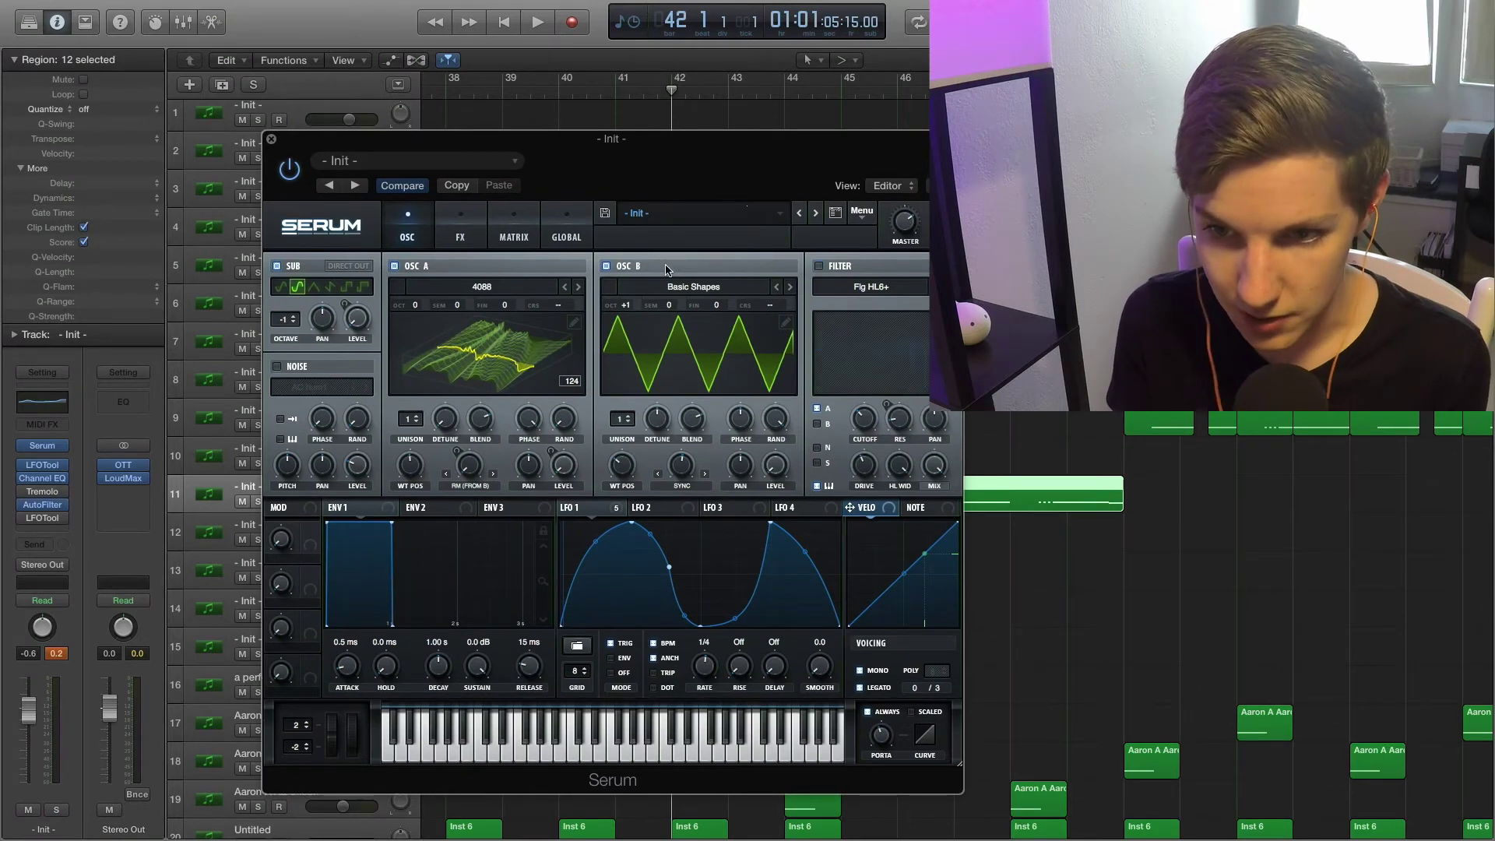
drag(682, 157, 1167, 60)
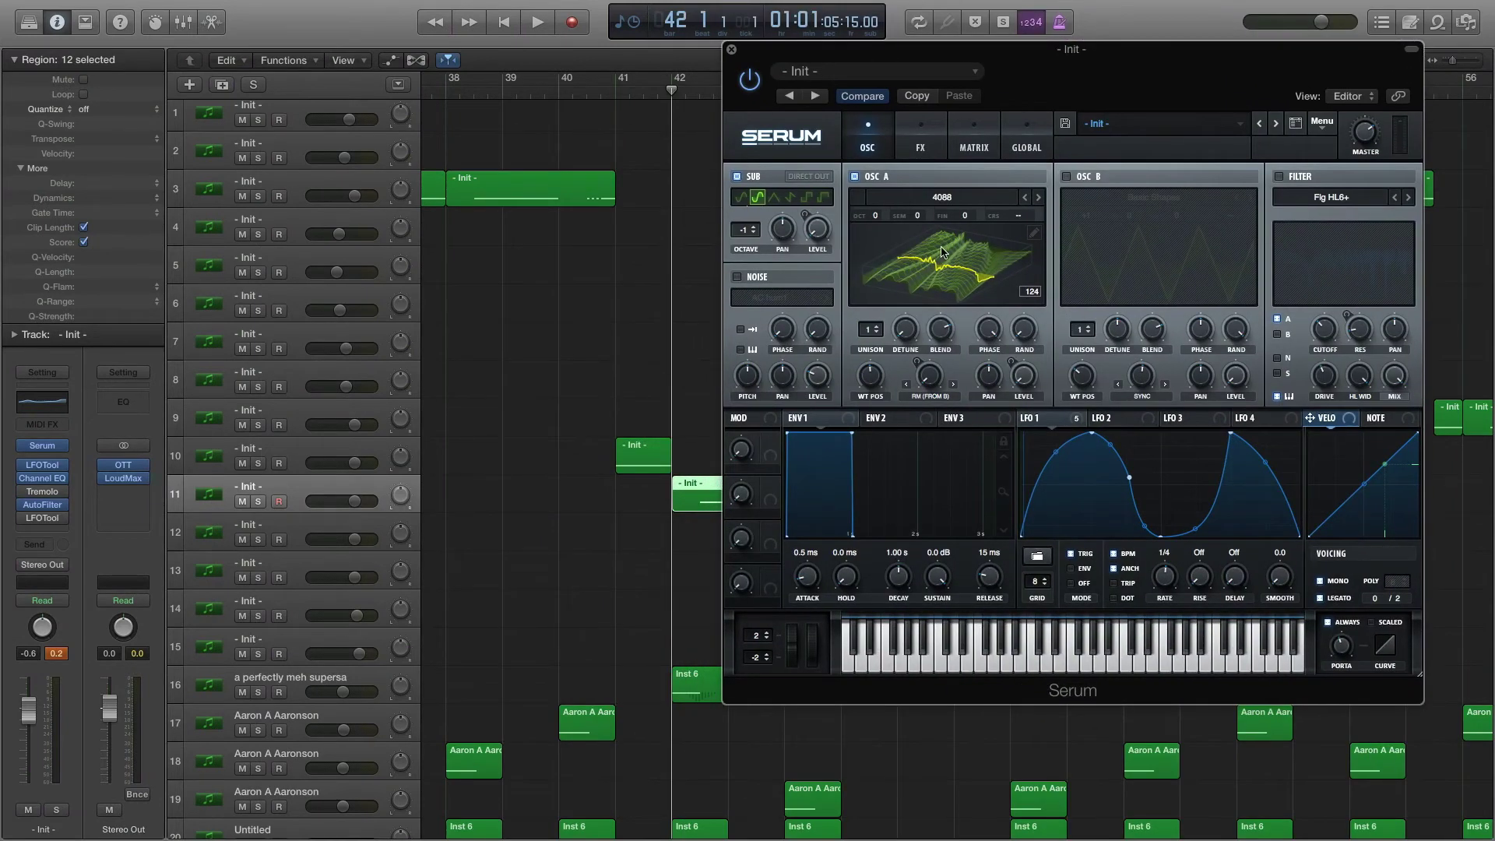
key(space)
key(s)
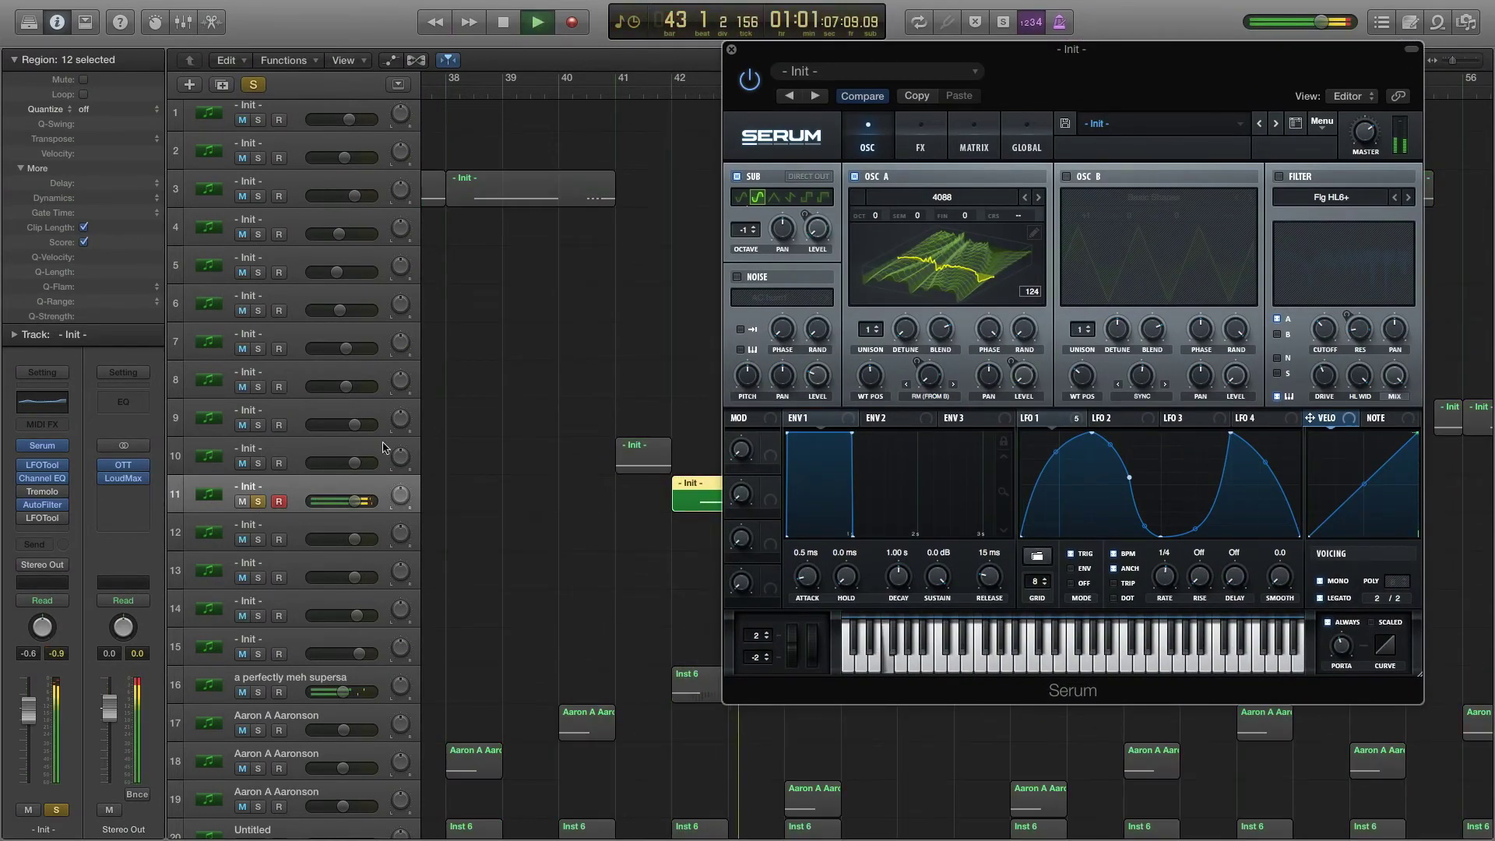
key(space)
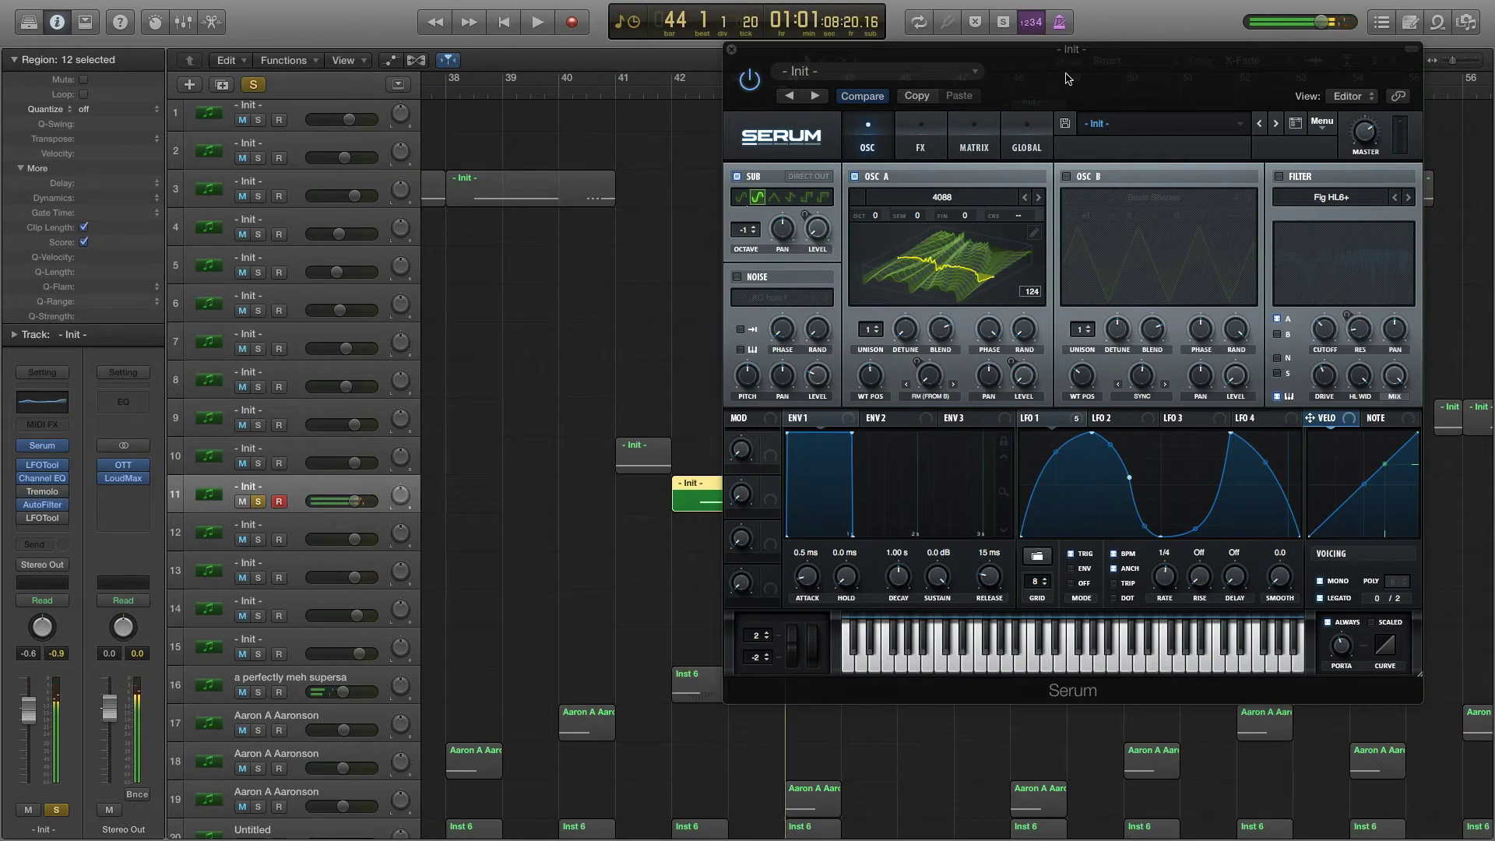
Step: Turn on oscillator B in track 11's Serum and play the soloed sound again within bar 42
drag(1067, 78, 1108, 127)
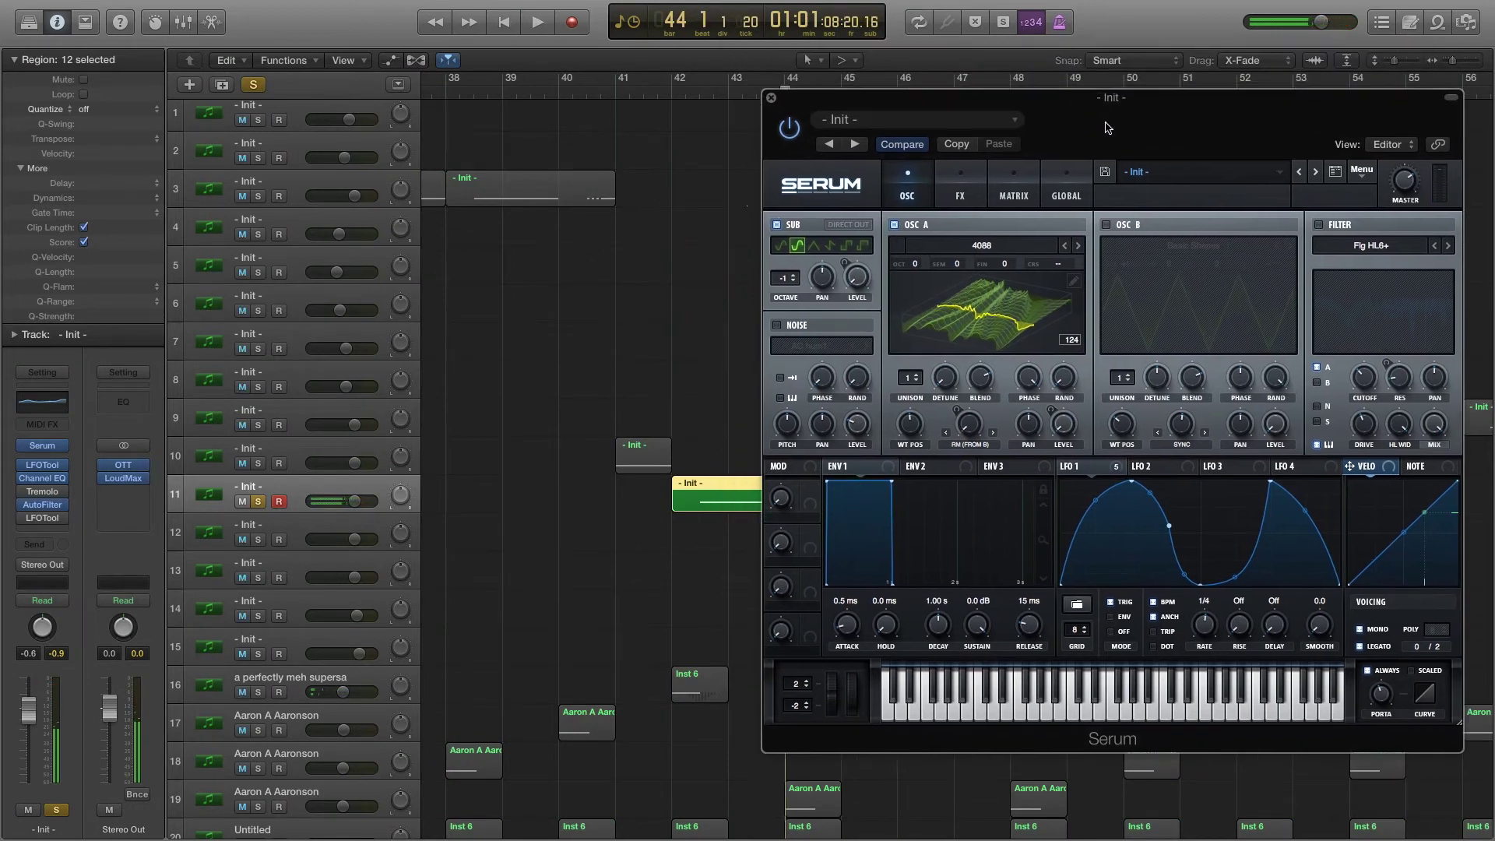
click(1106, 227)
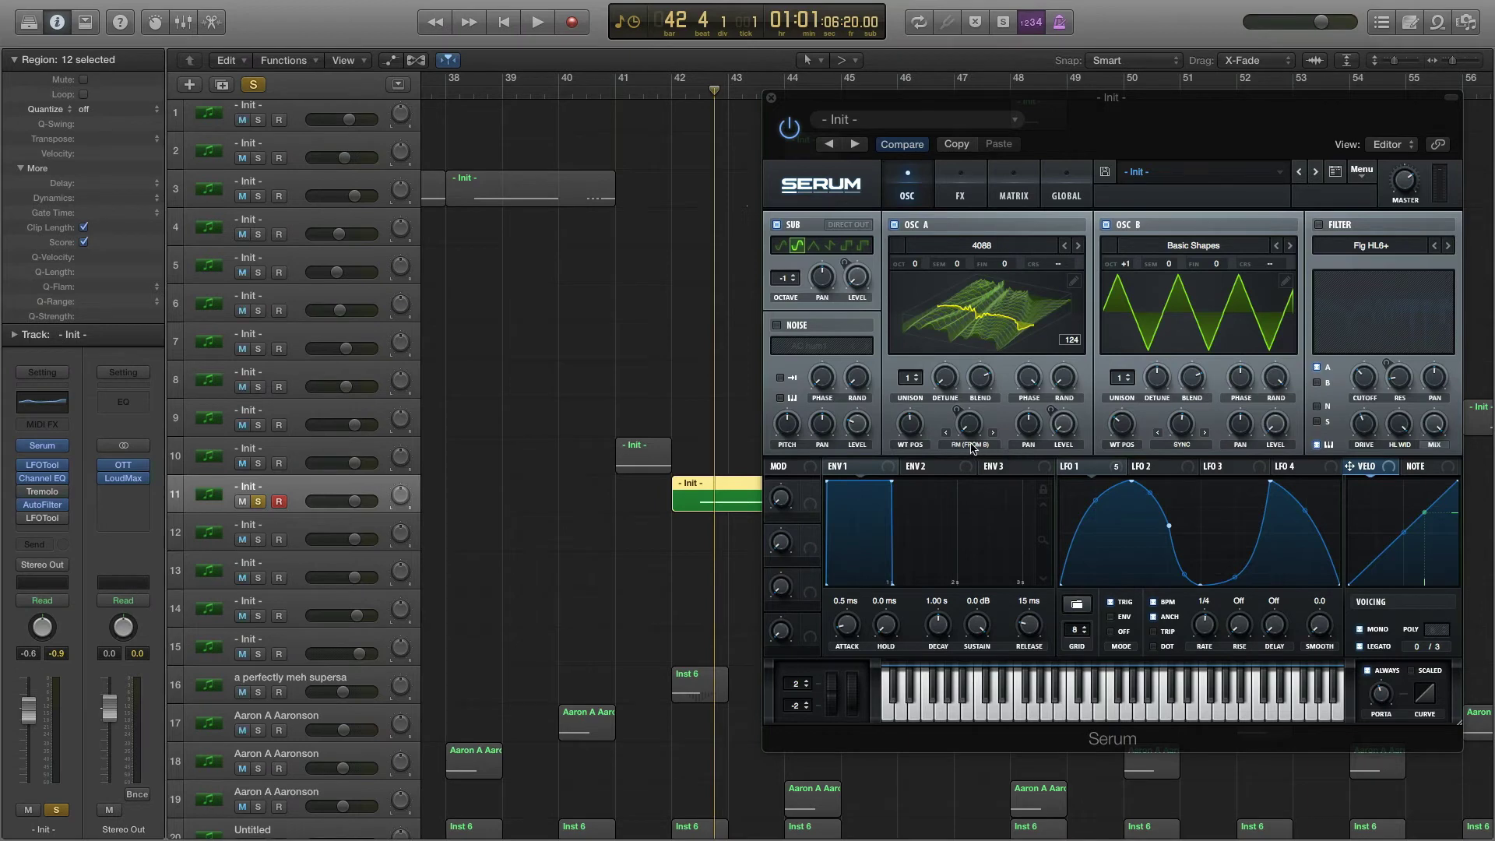
click(698, 97)
key(space)
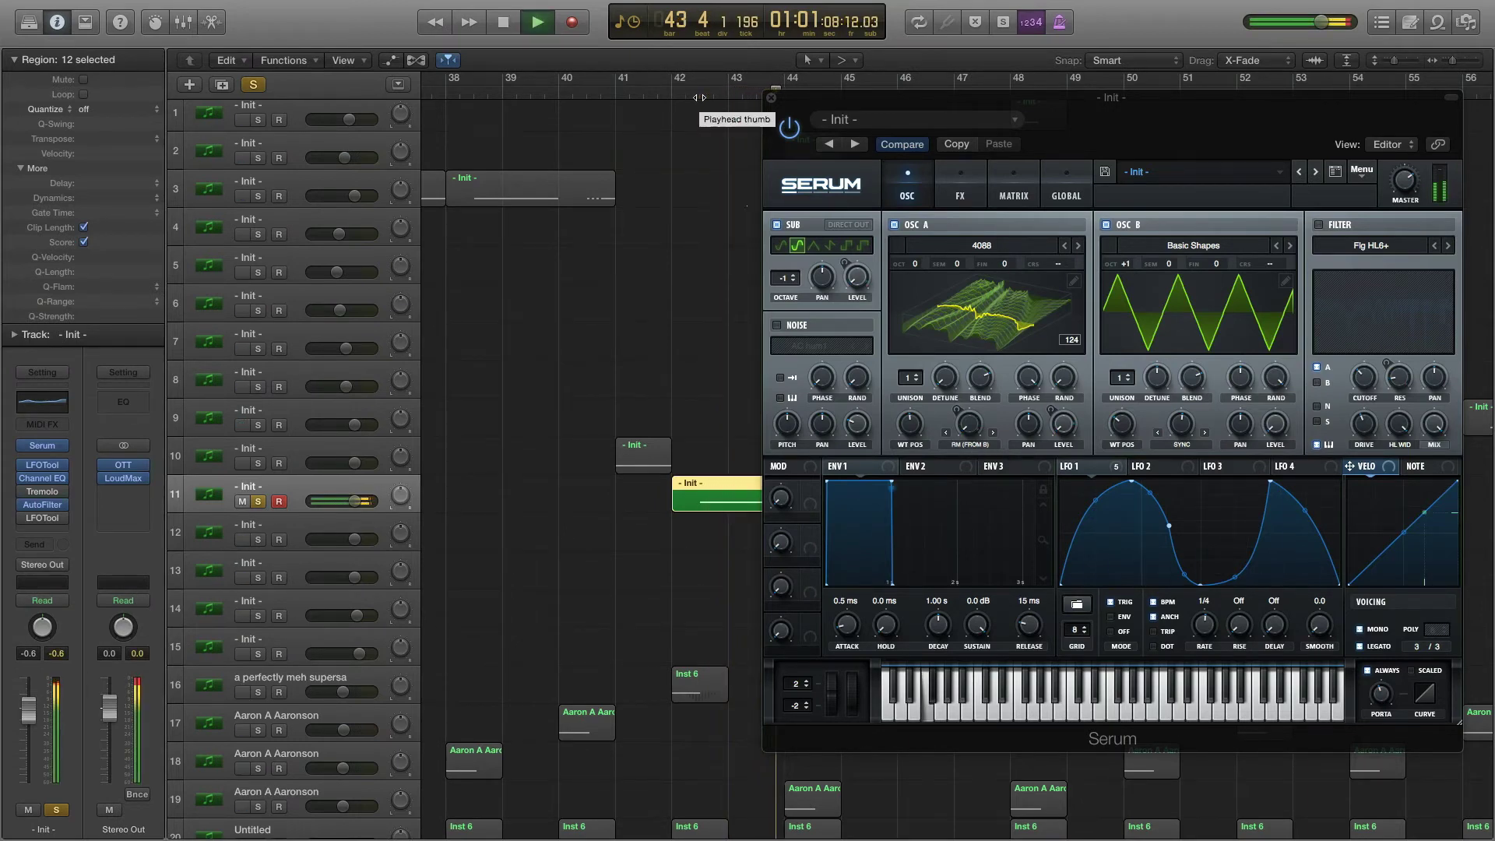
Step: Replay track 11's soloed sound from the middle of bar 42 to the end of bar 43 with both oscillators on
key(space)
click(698, 102)
key(space)
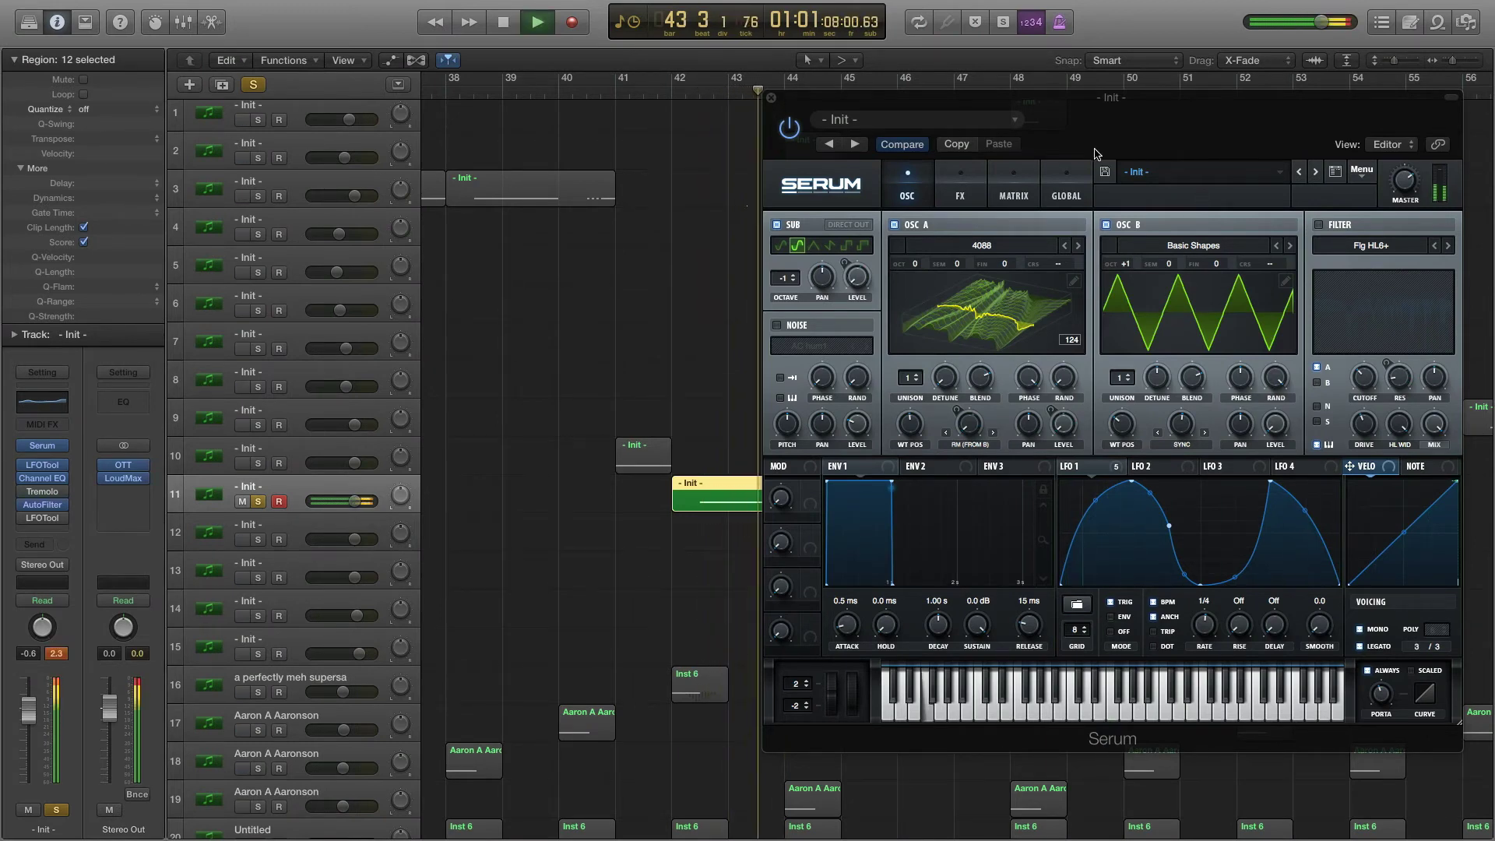
key(space)
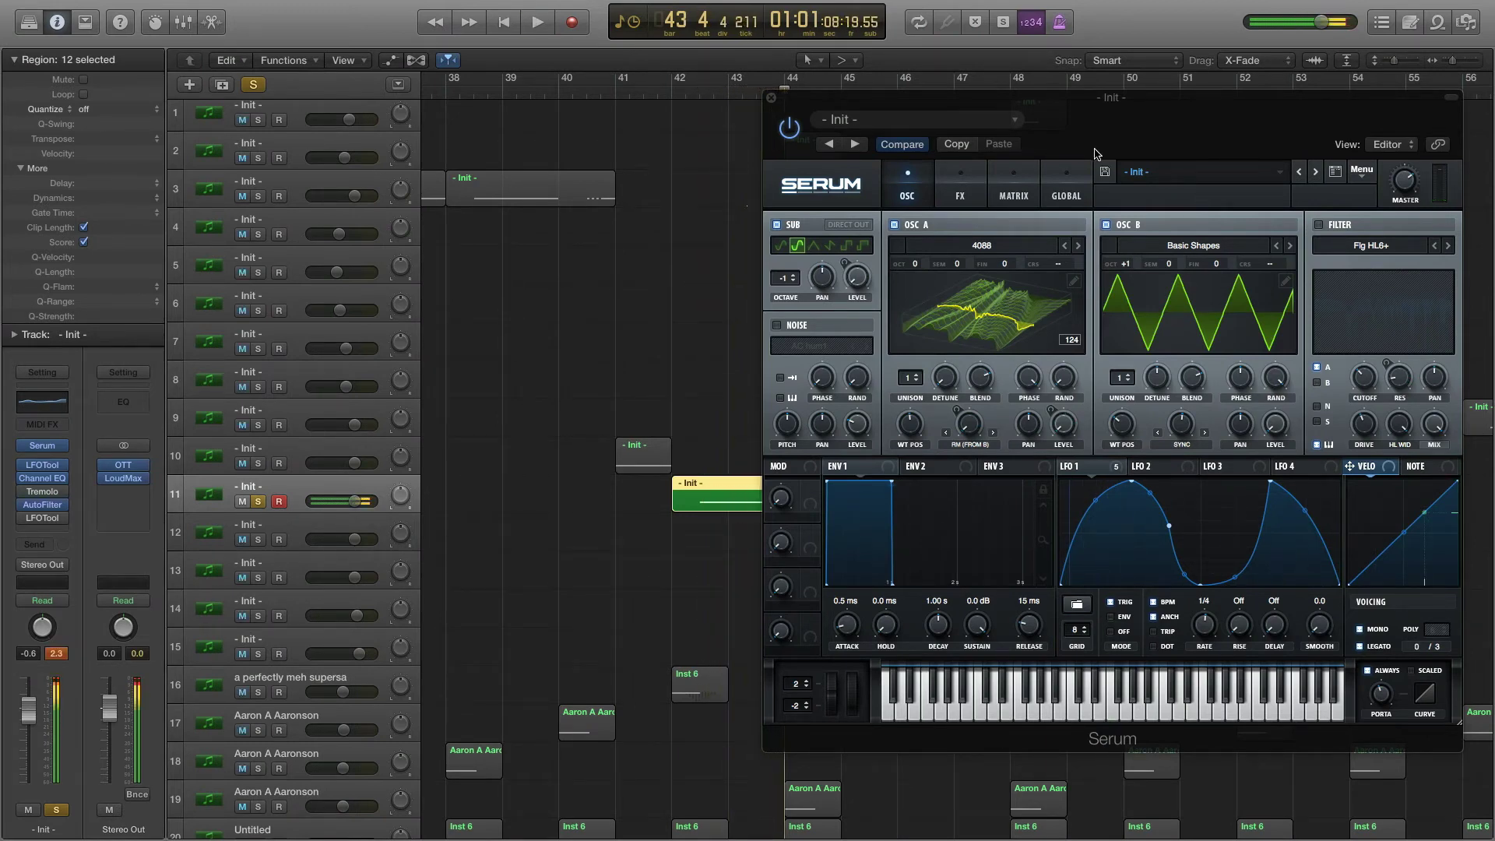
Step: Turn on the Flg HL6+ filter in track 11's Serum, play the sound from bar 42 to bar 44, and close Serum
click(1317, 224)
click(686, 90)
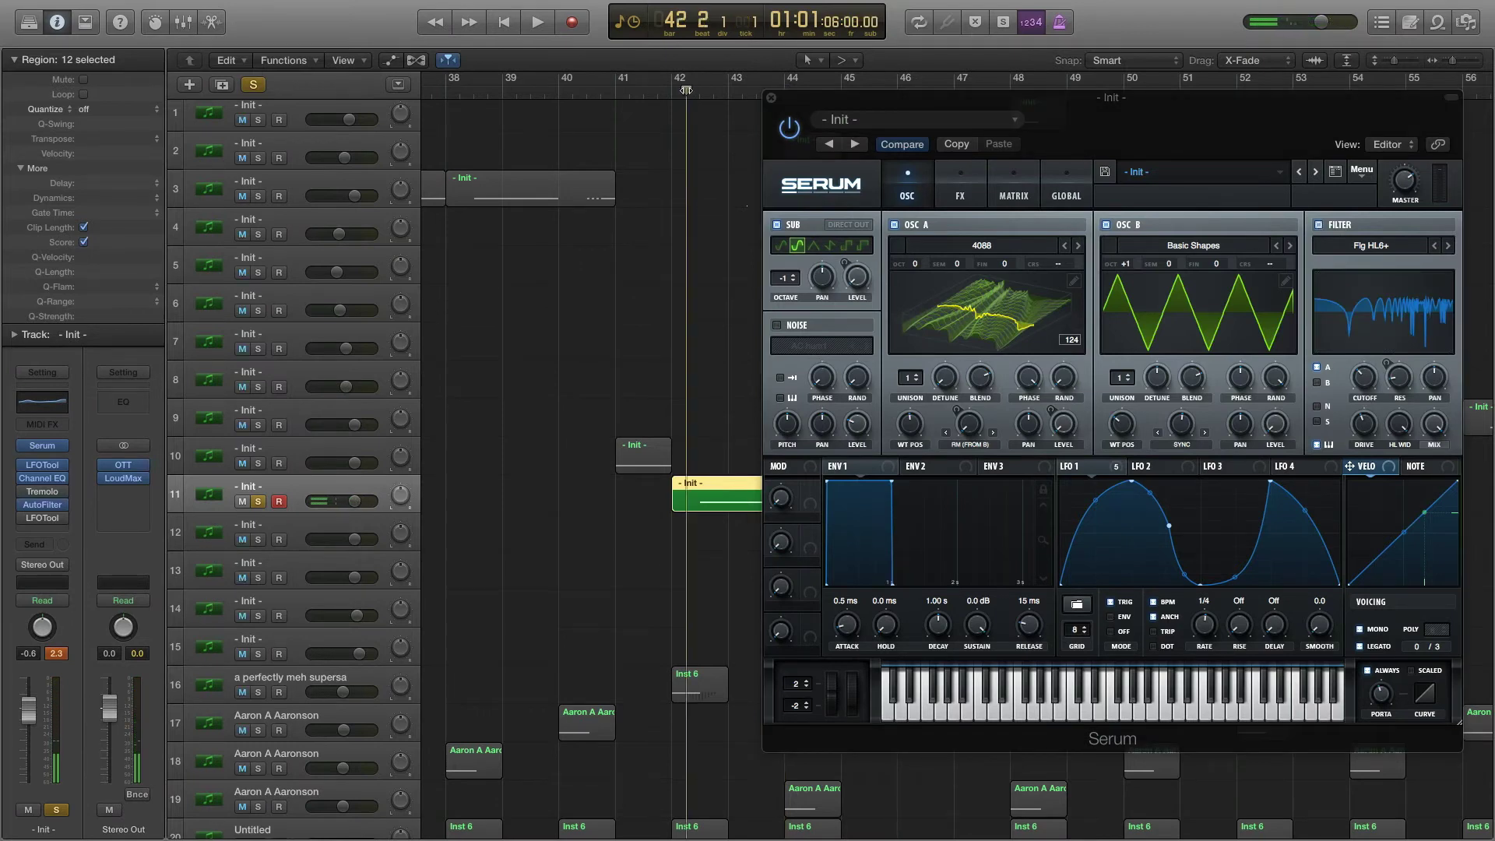
key(space)
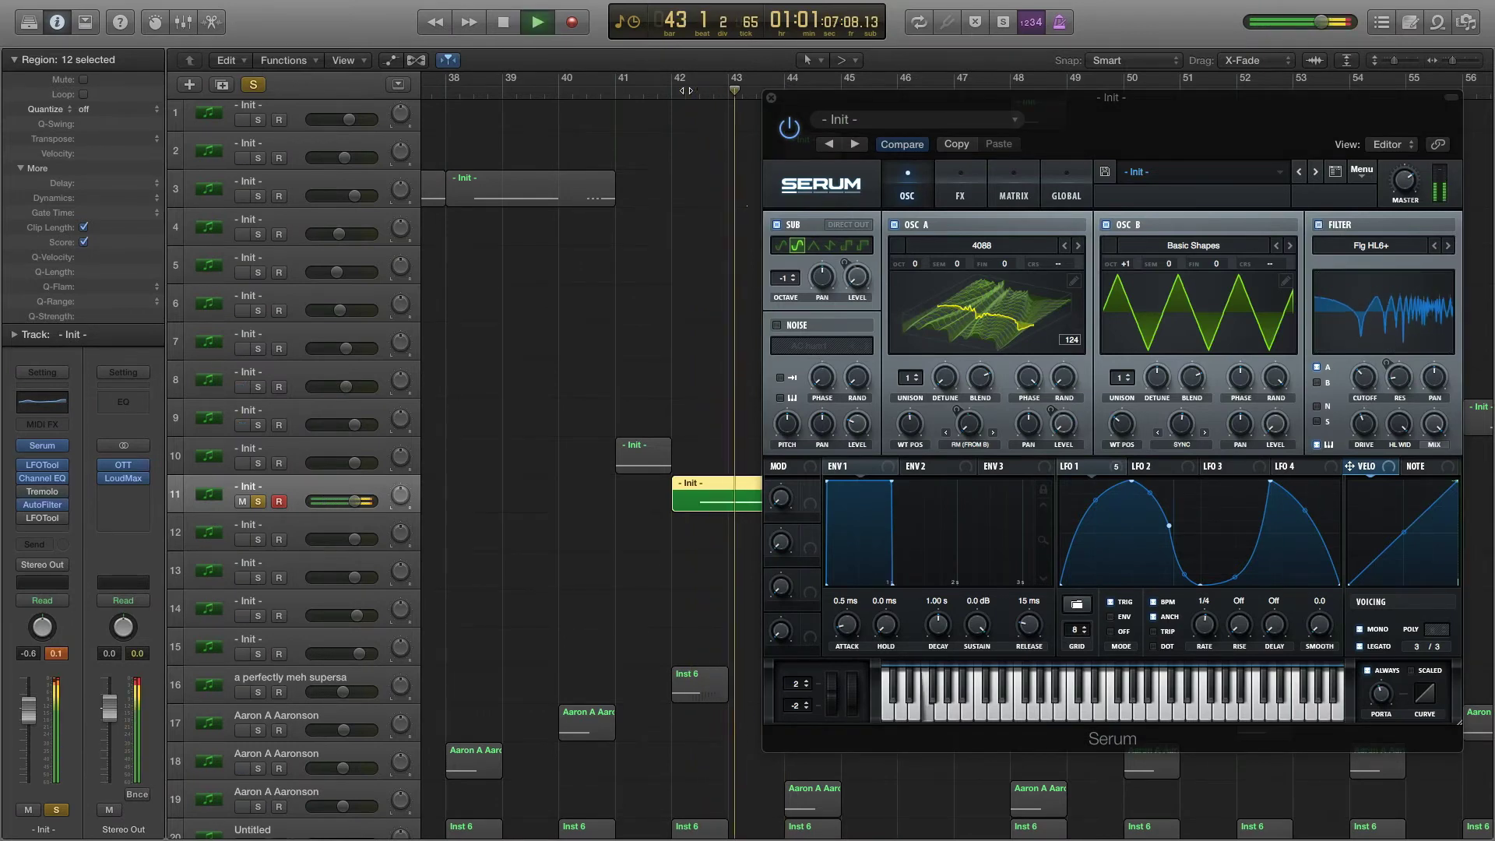
key(space)
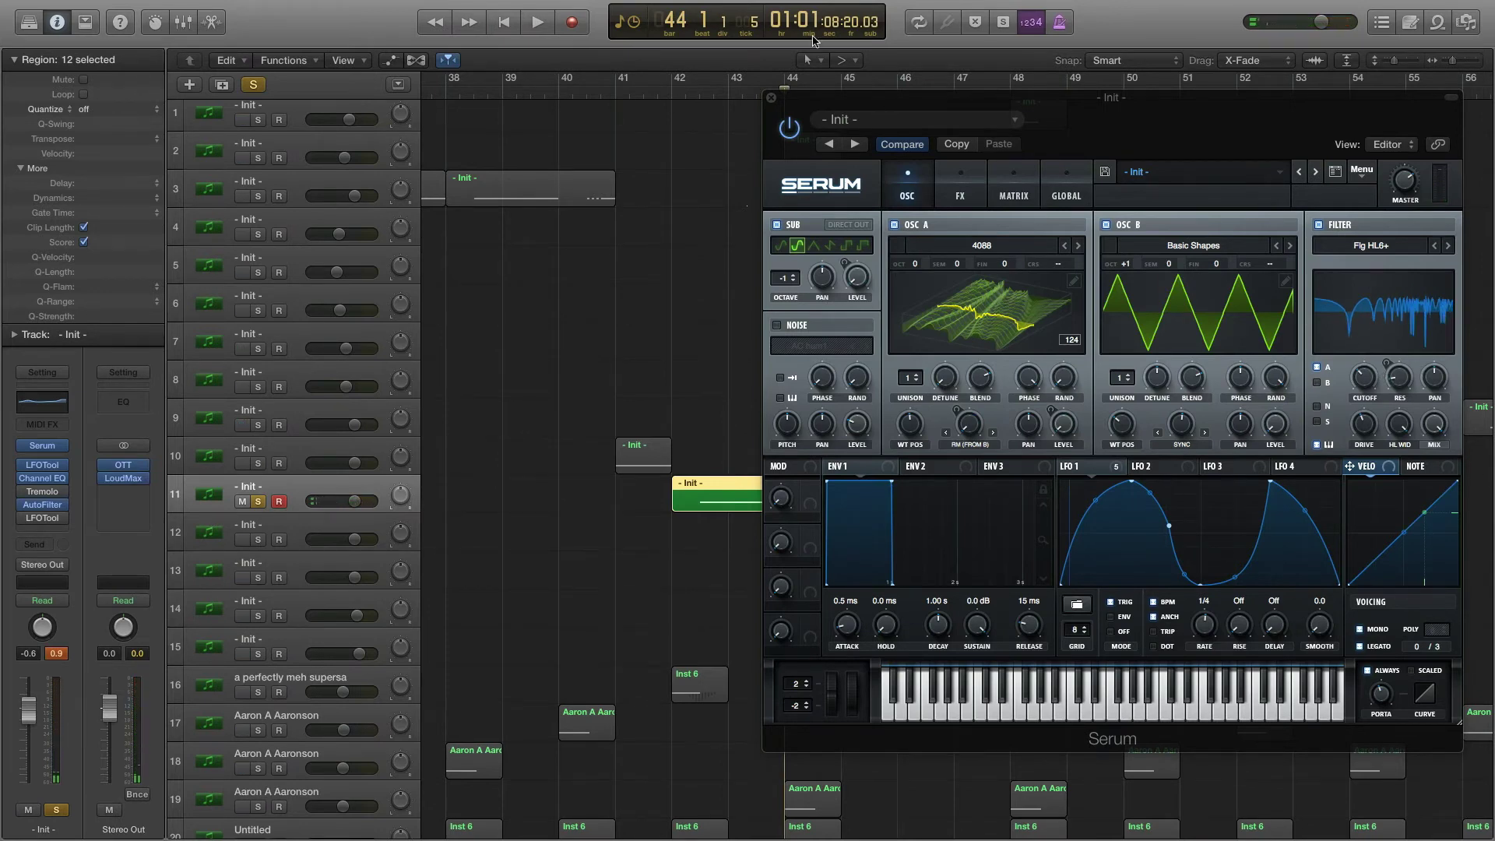
click(772, 99)
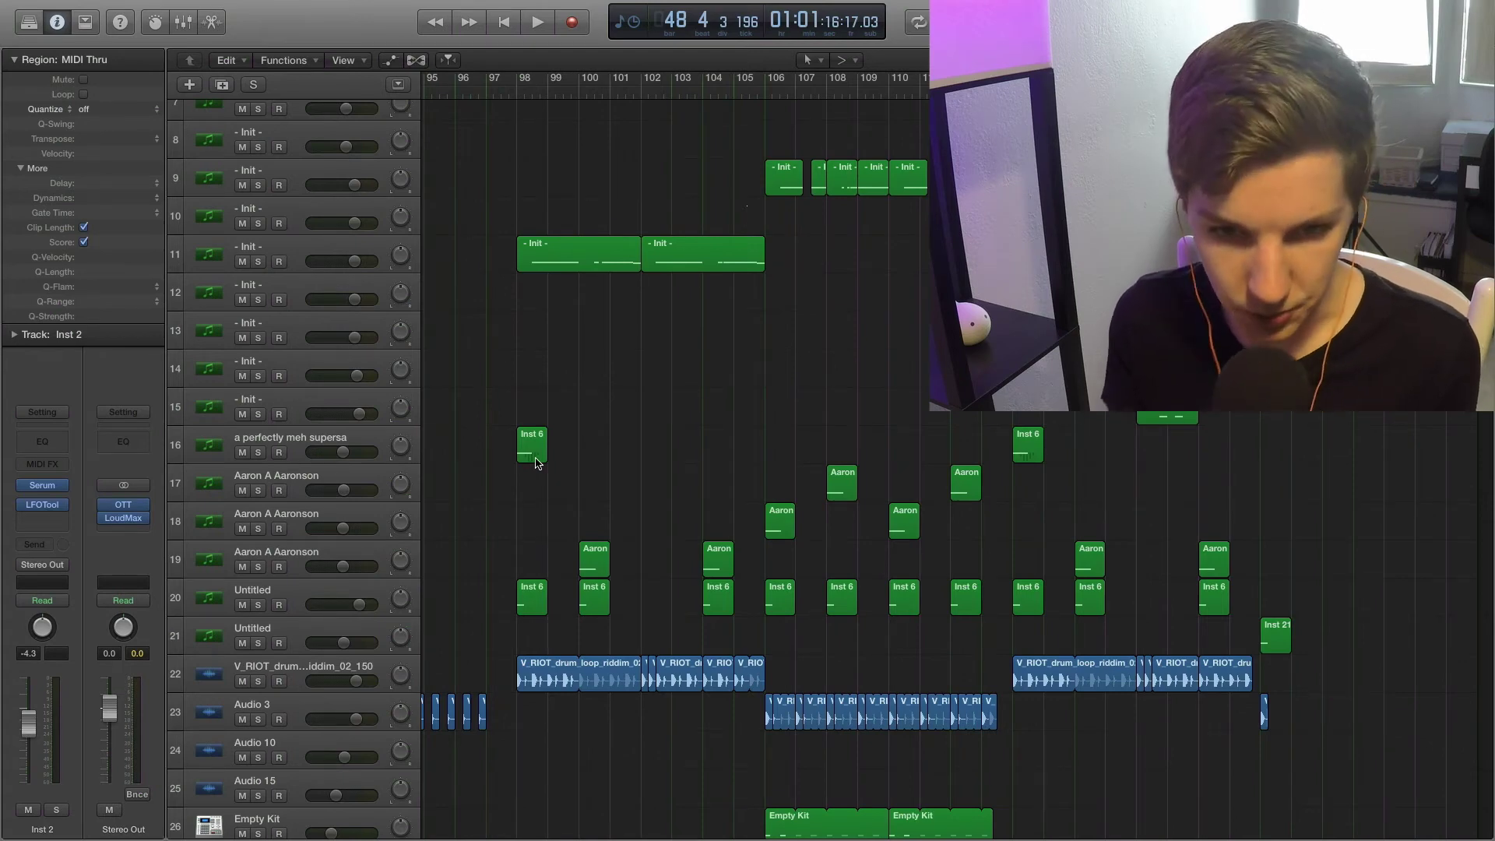
Step: Open the Stereo Out's OTT and play the mix from bar 106, comparing it with OTT bypassed and enabled
click(123, 507)
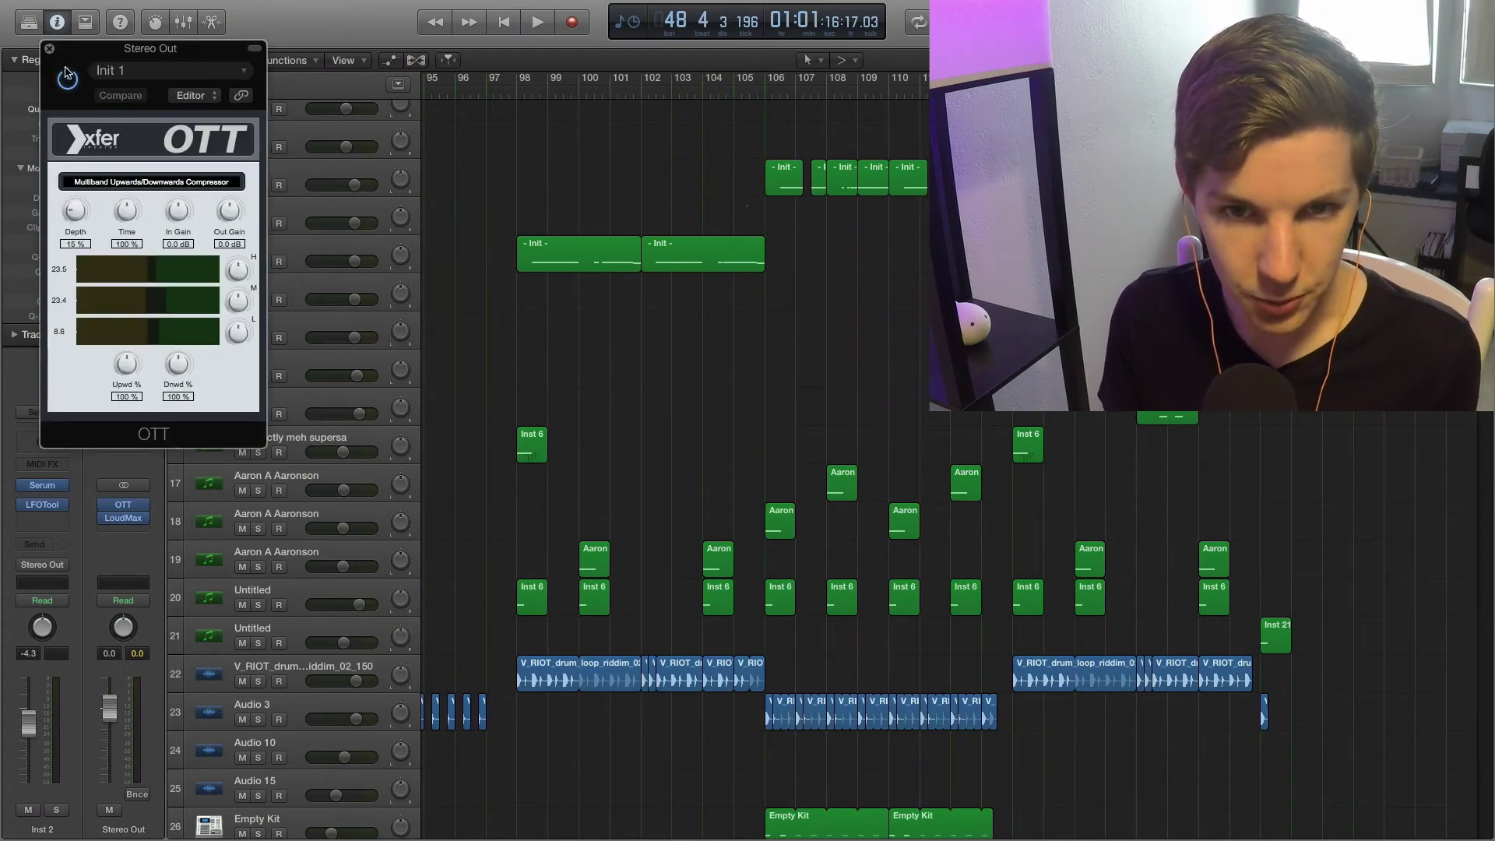
drag(129, 50, 752, 346)
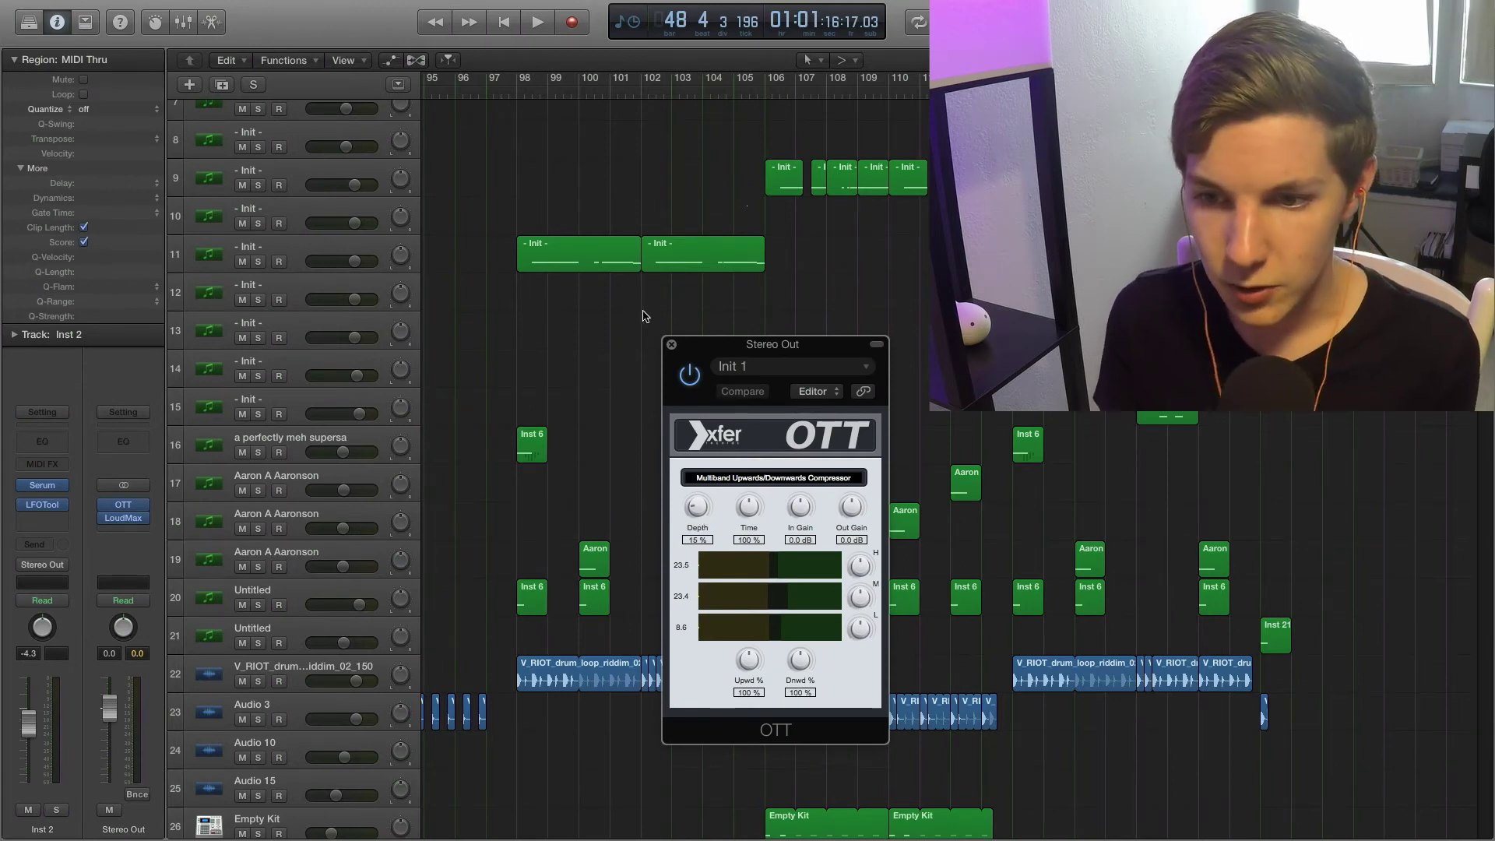
click(775, 84)
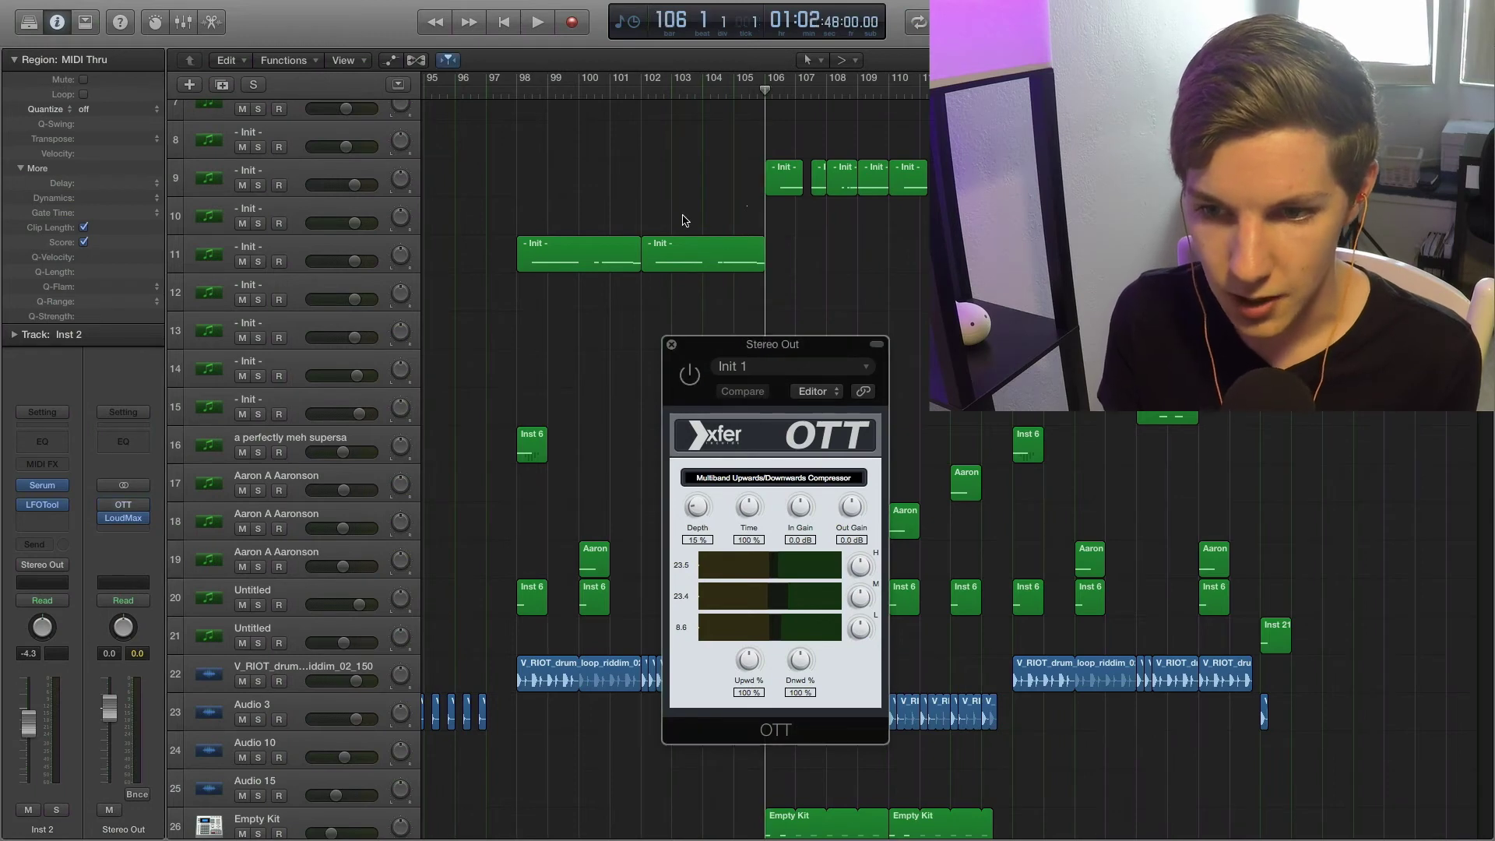
key(space)
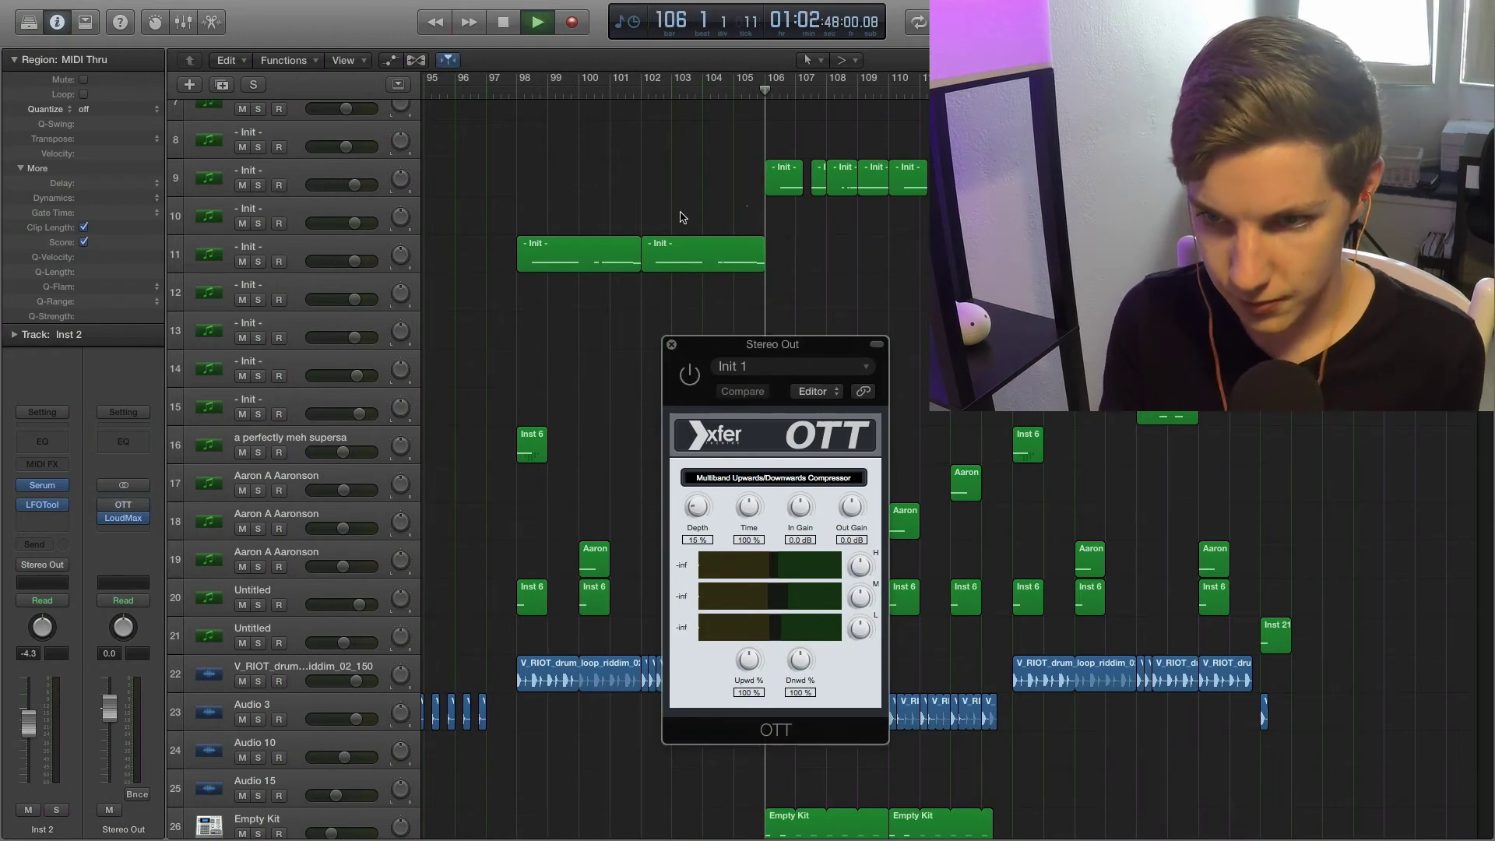
click(690, 375)
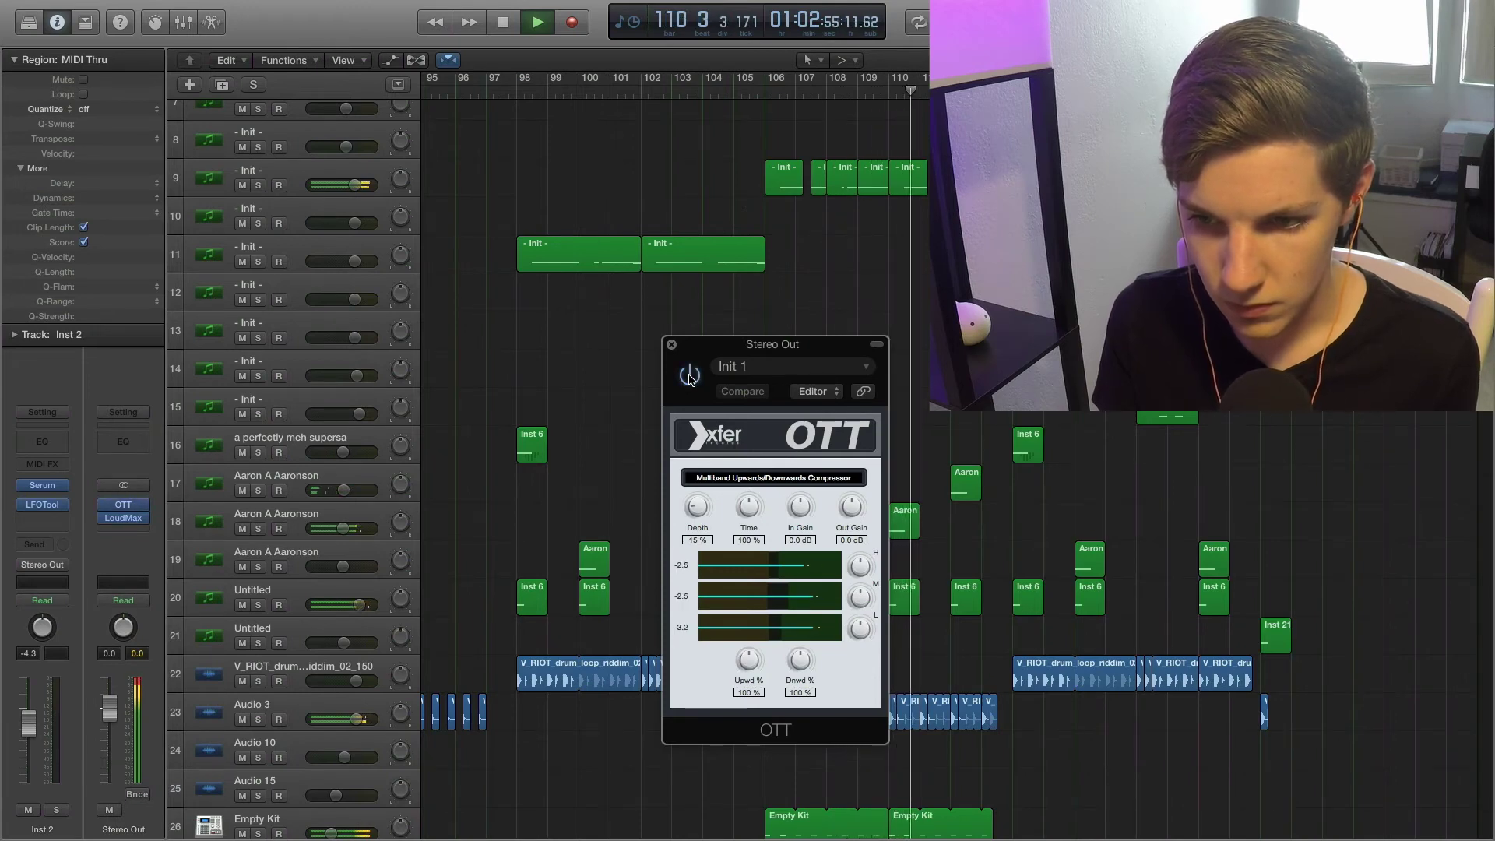
key(space)
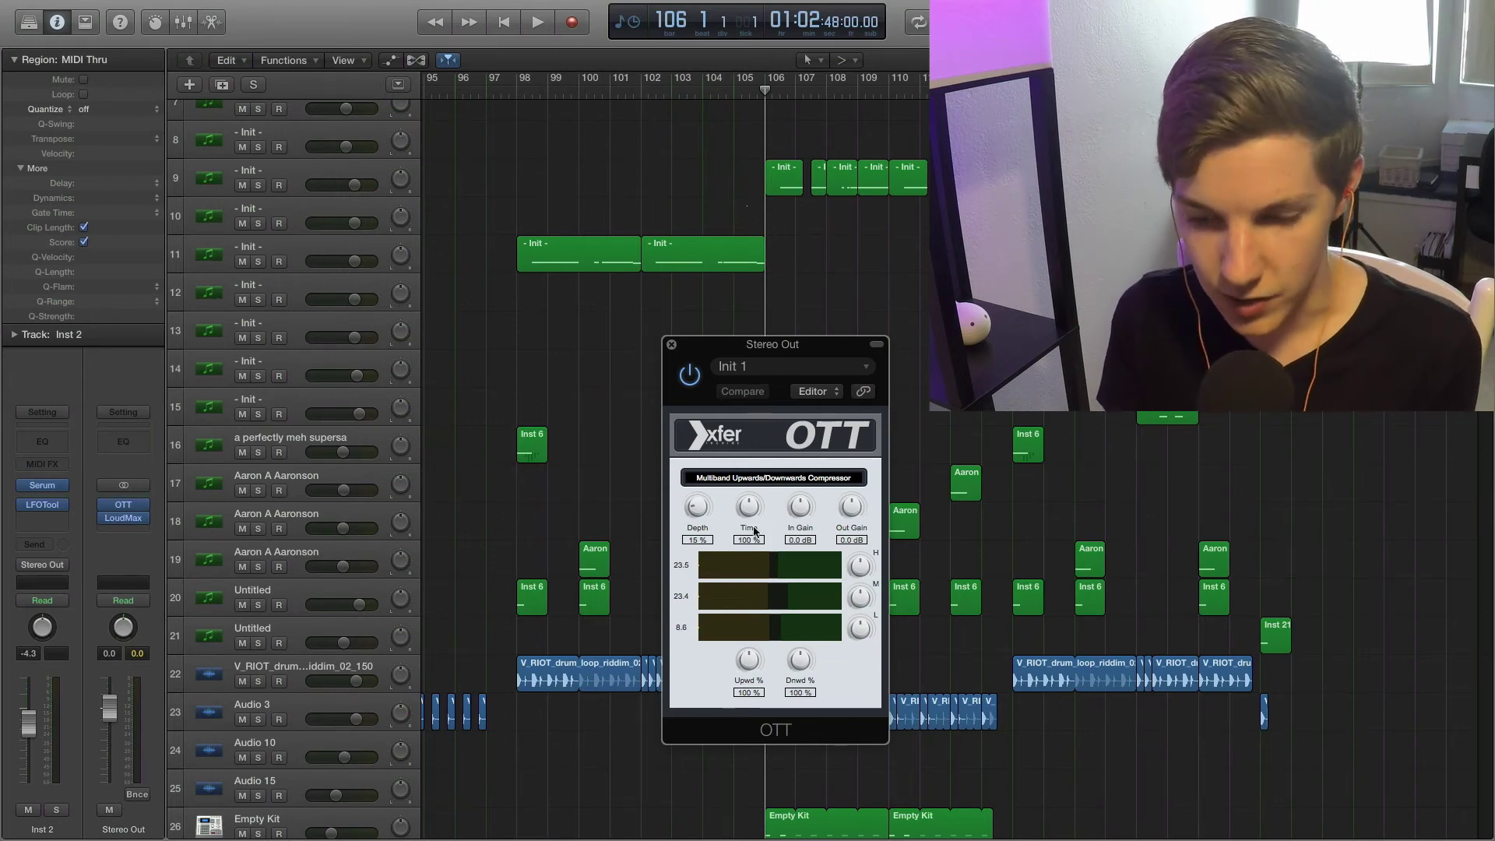
Step: Close OTT, inspect the Stereo Out's LoudMax while playing the mix from bar 106, and close LoudMax
click(672, 344)
key(space)
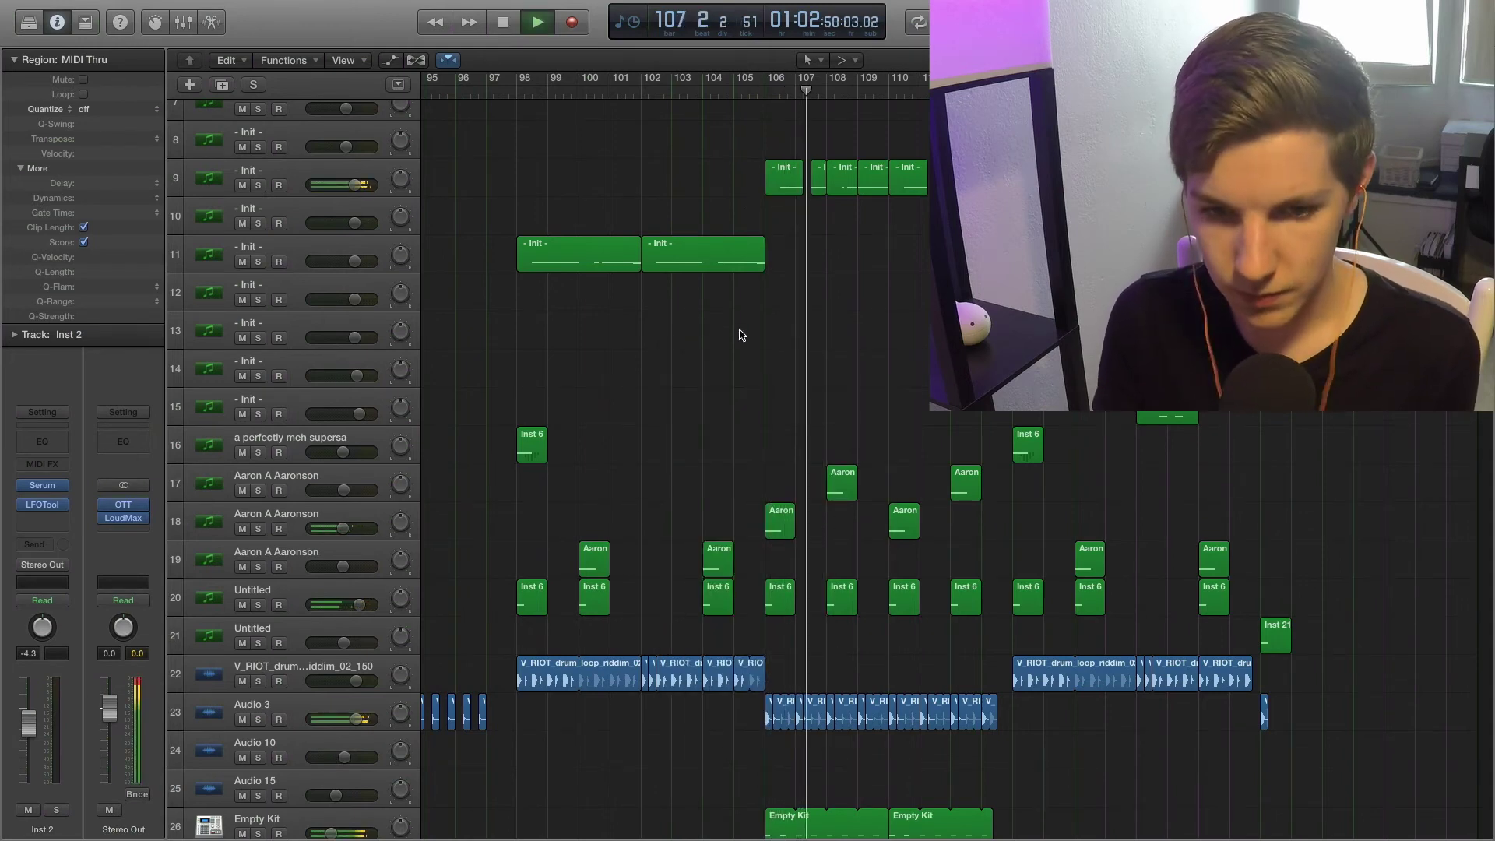
click(123, 518)
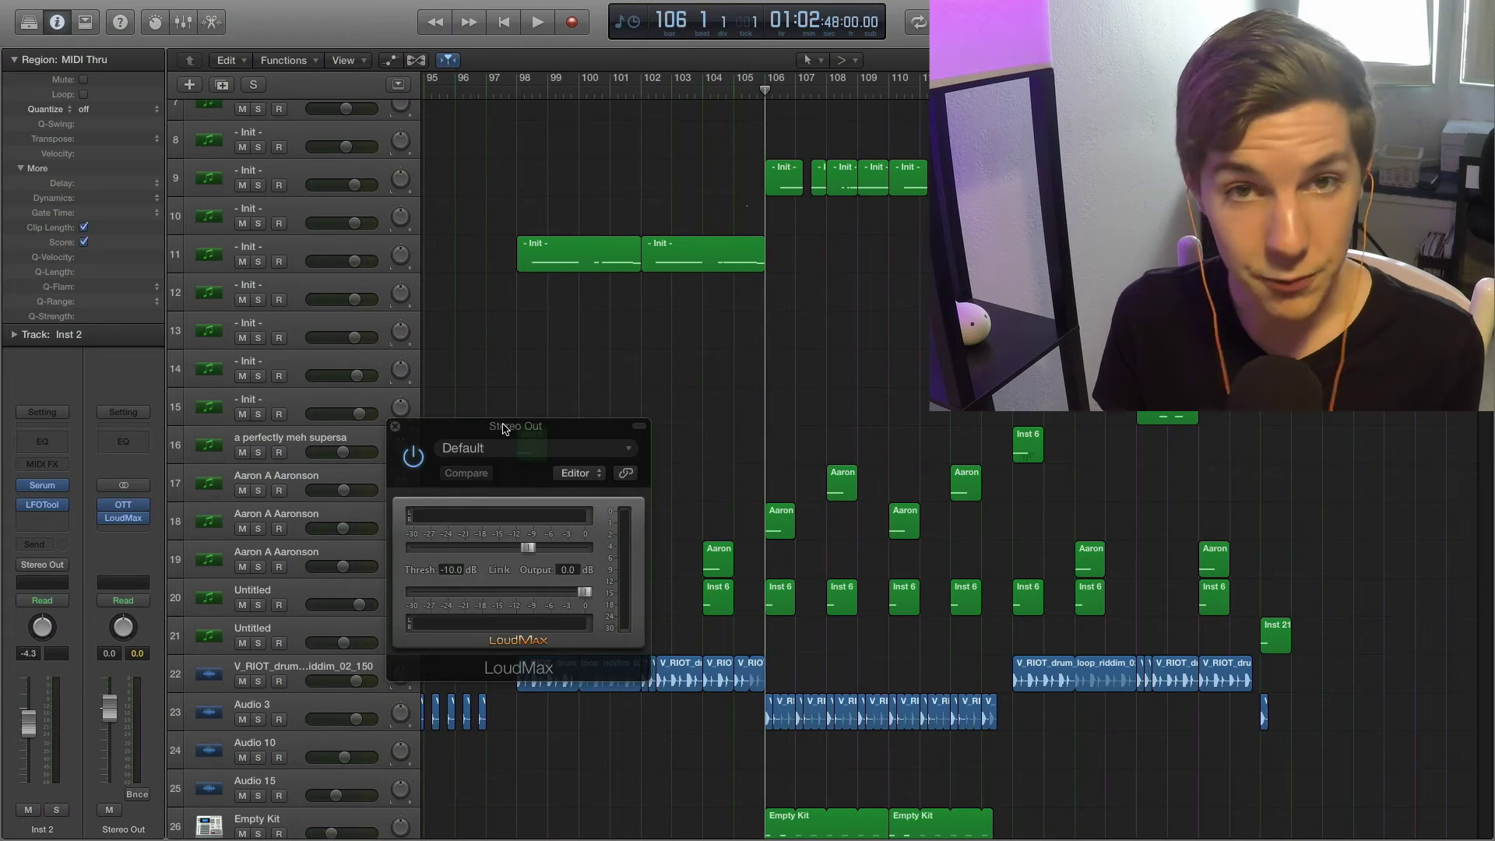
drag(502, 428, 517, 392)
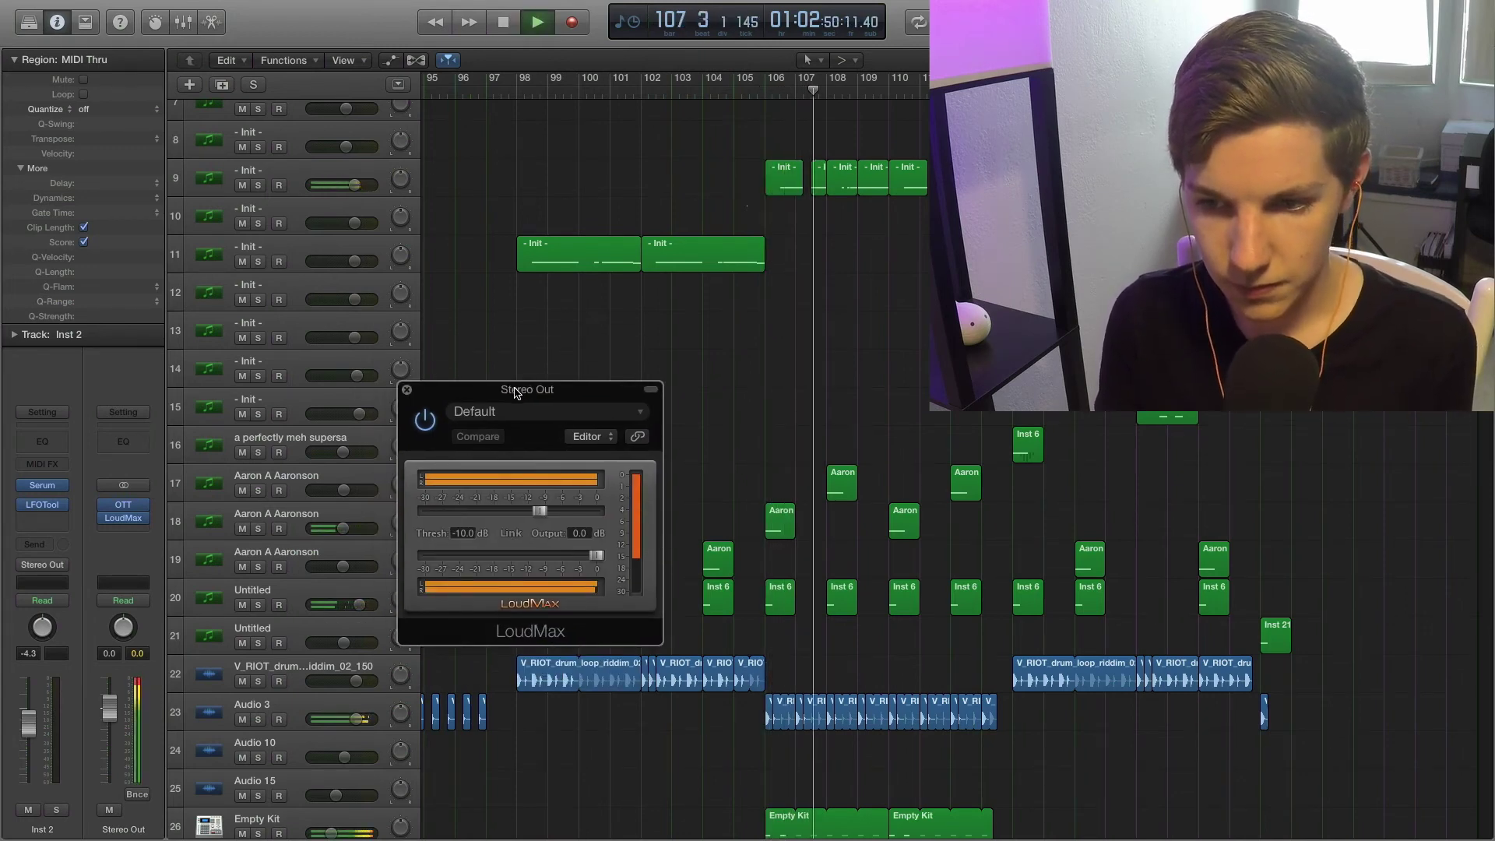
key(space)
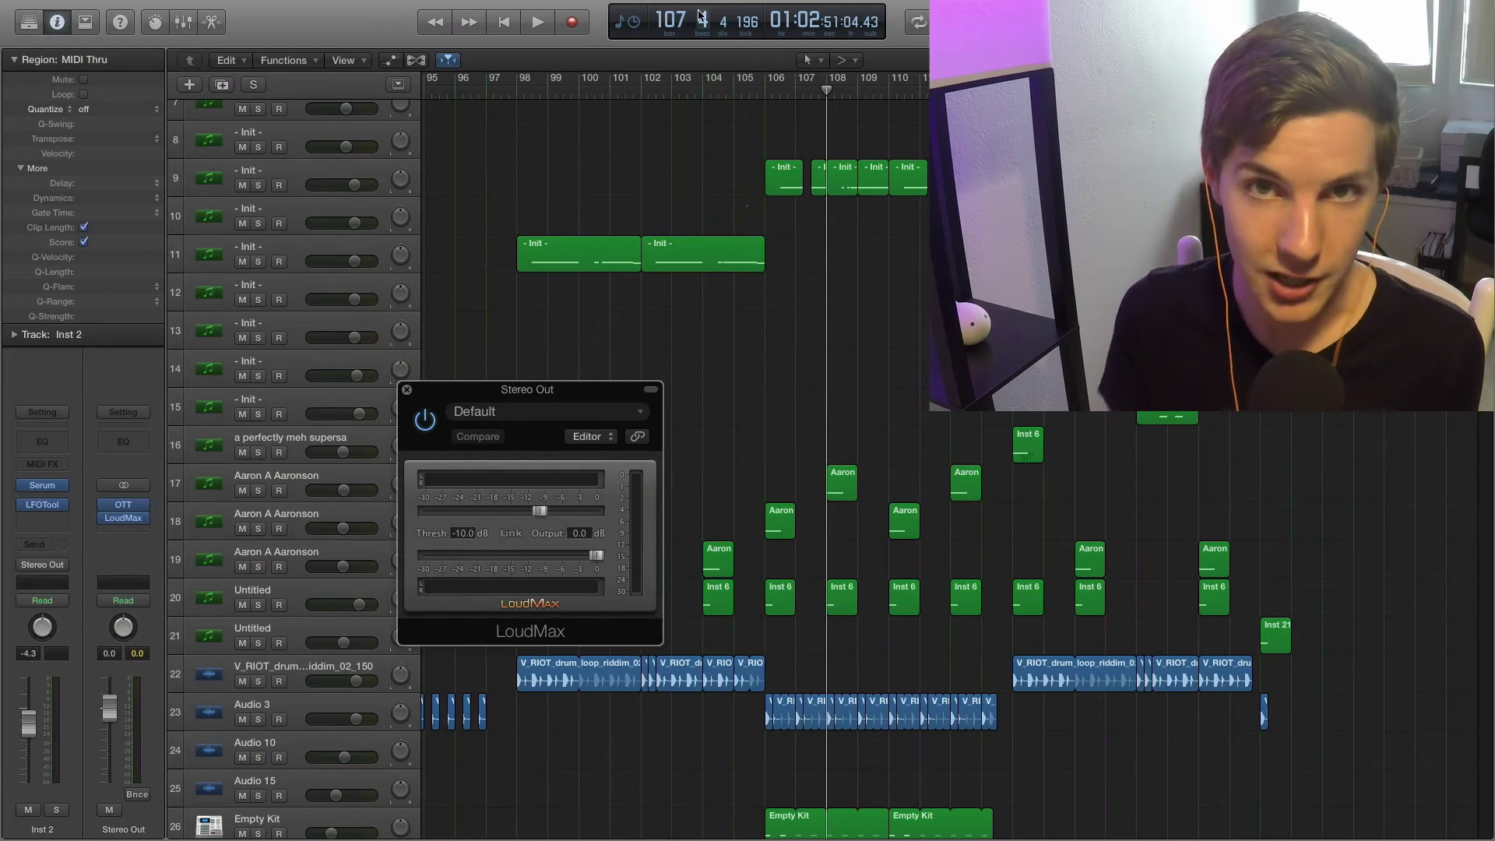
click(768, 92)
key(space)
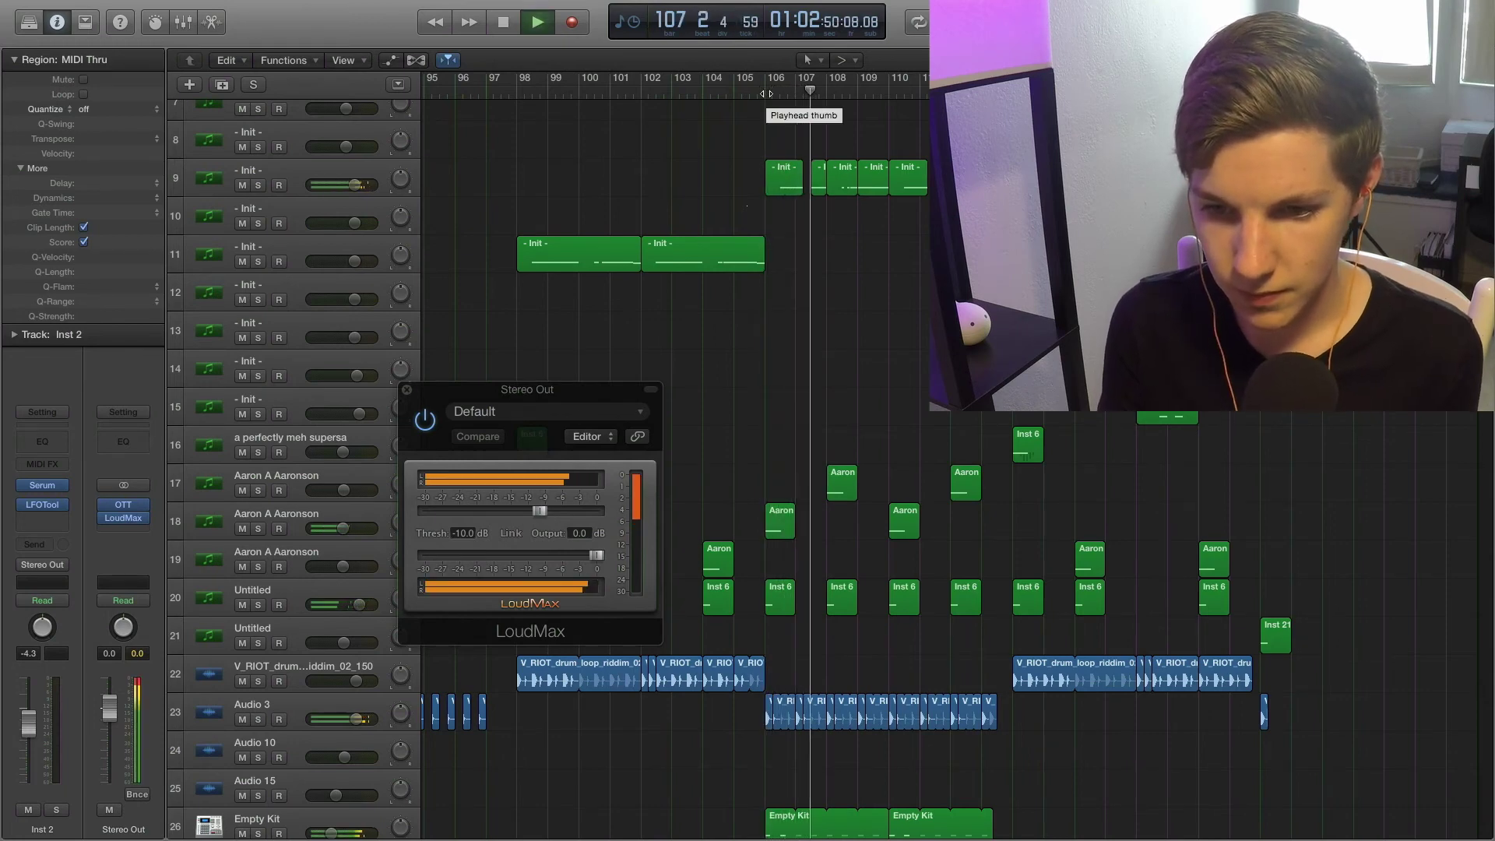
key(space)
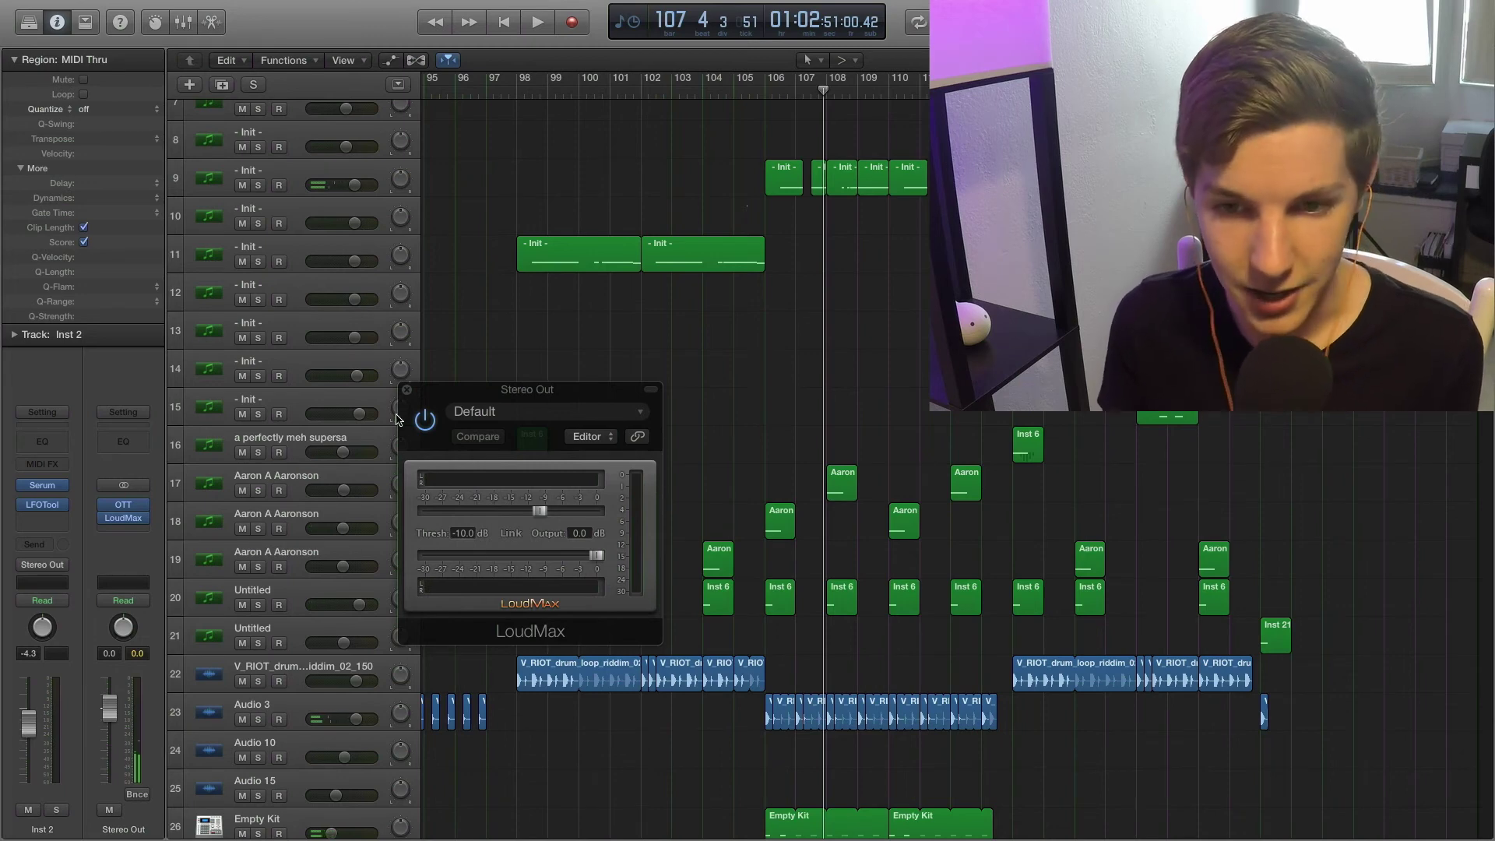
click(406, 391)
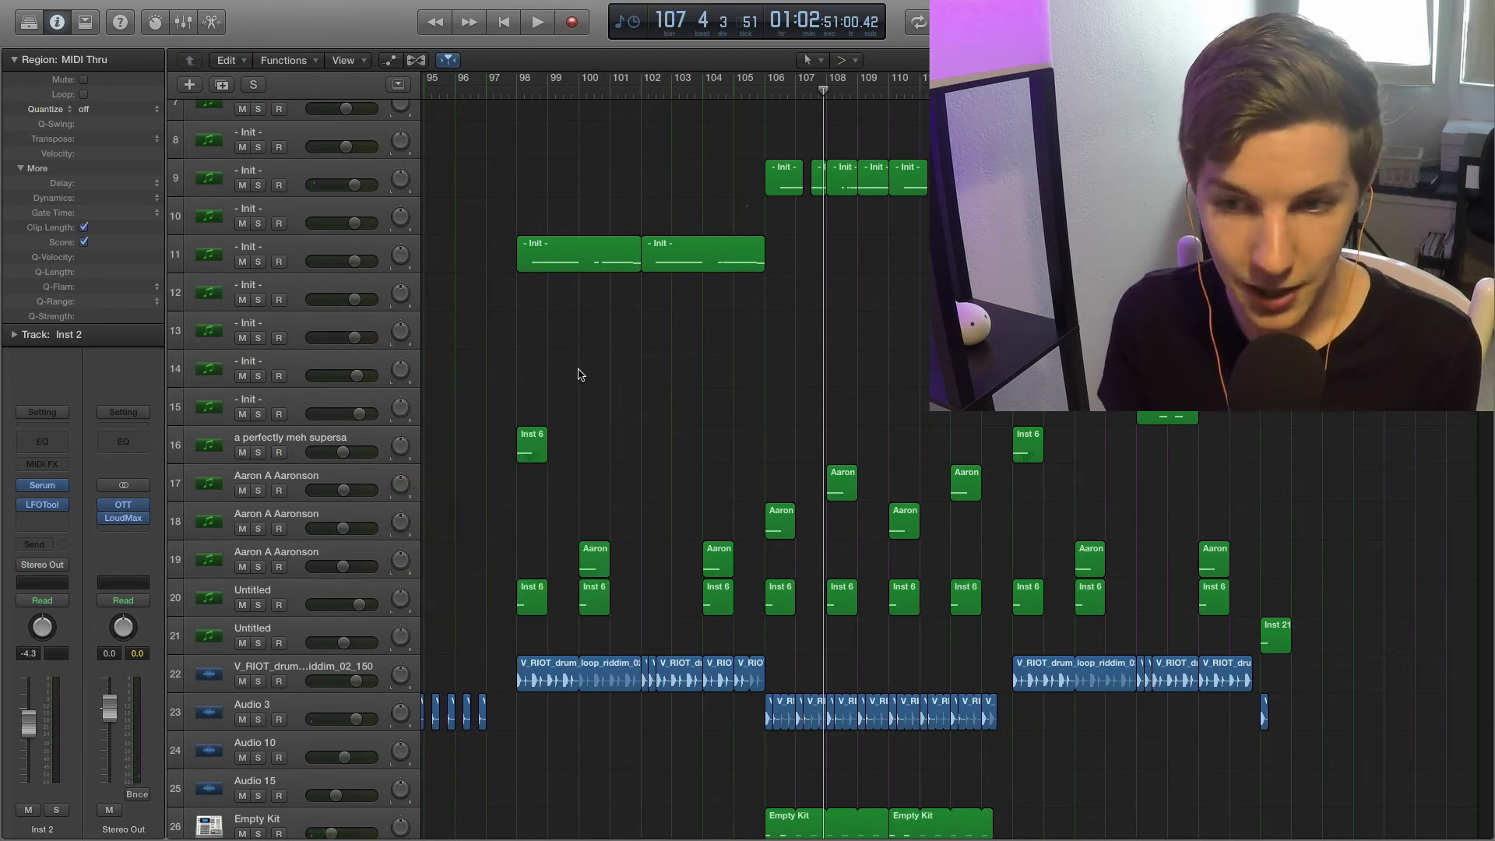
Step: Solo the Audio 14 horn track at the start of the song and play it from bar 1 beat 3
scroll(579, 375, left, 15)
scroll(583, 263, down, 10)
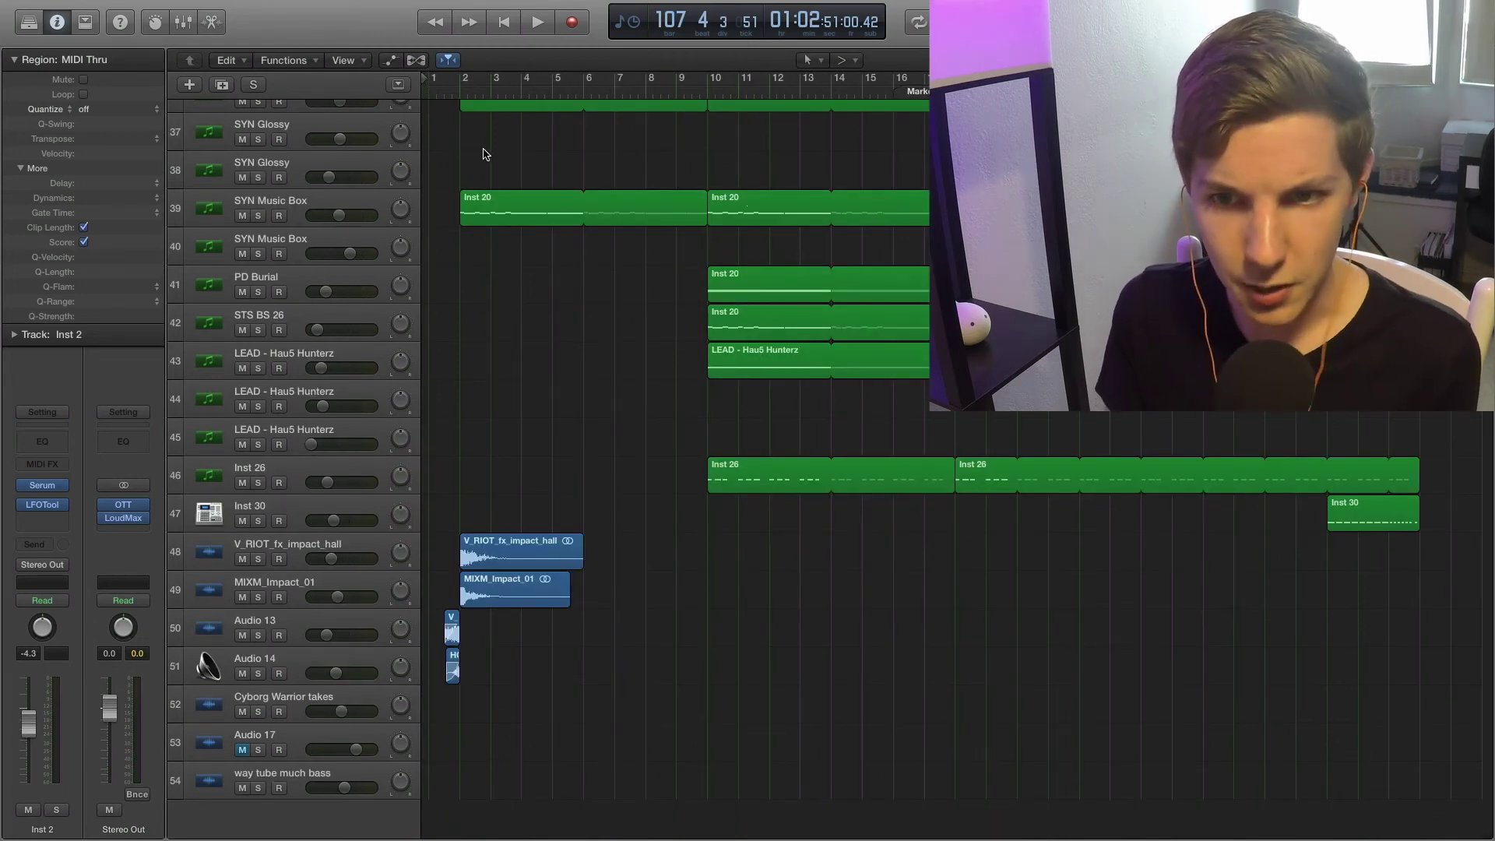
drag(461, 91, 442, 90)
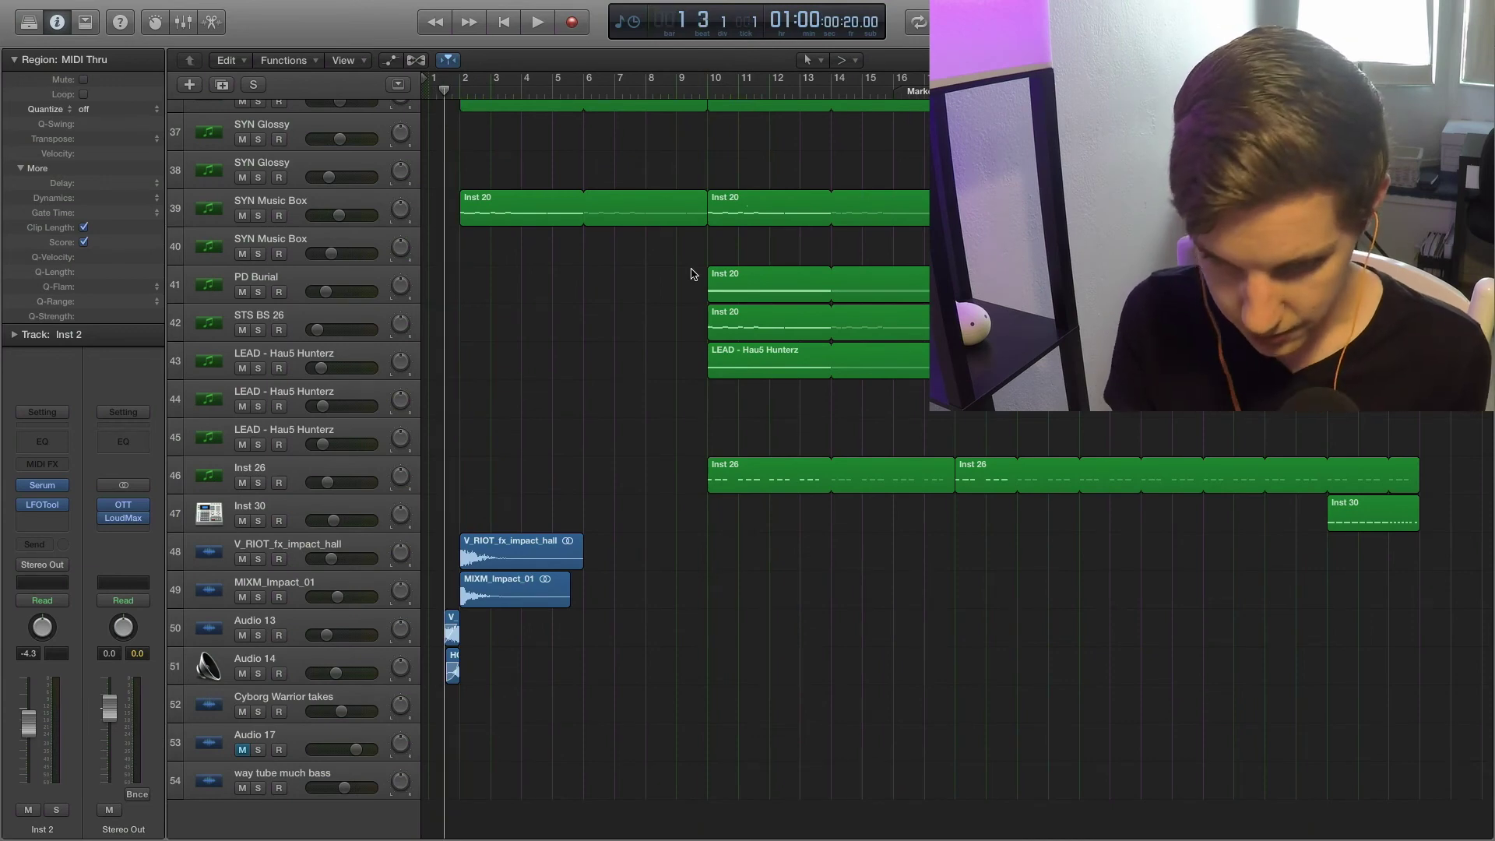
key(super+Right)
click(257, 673)
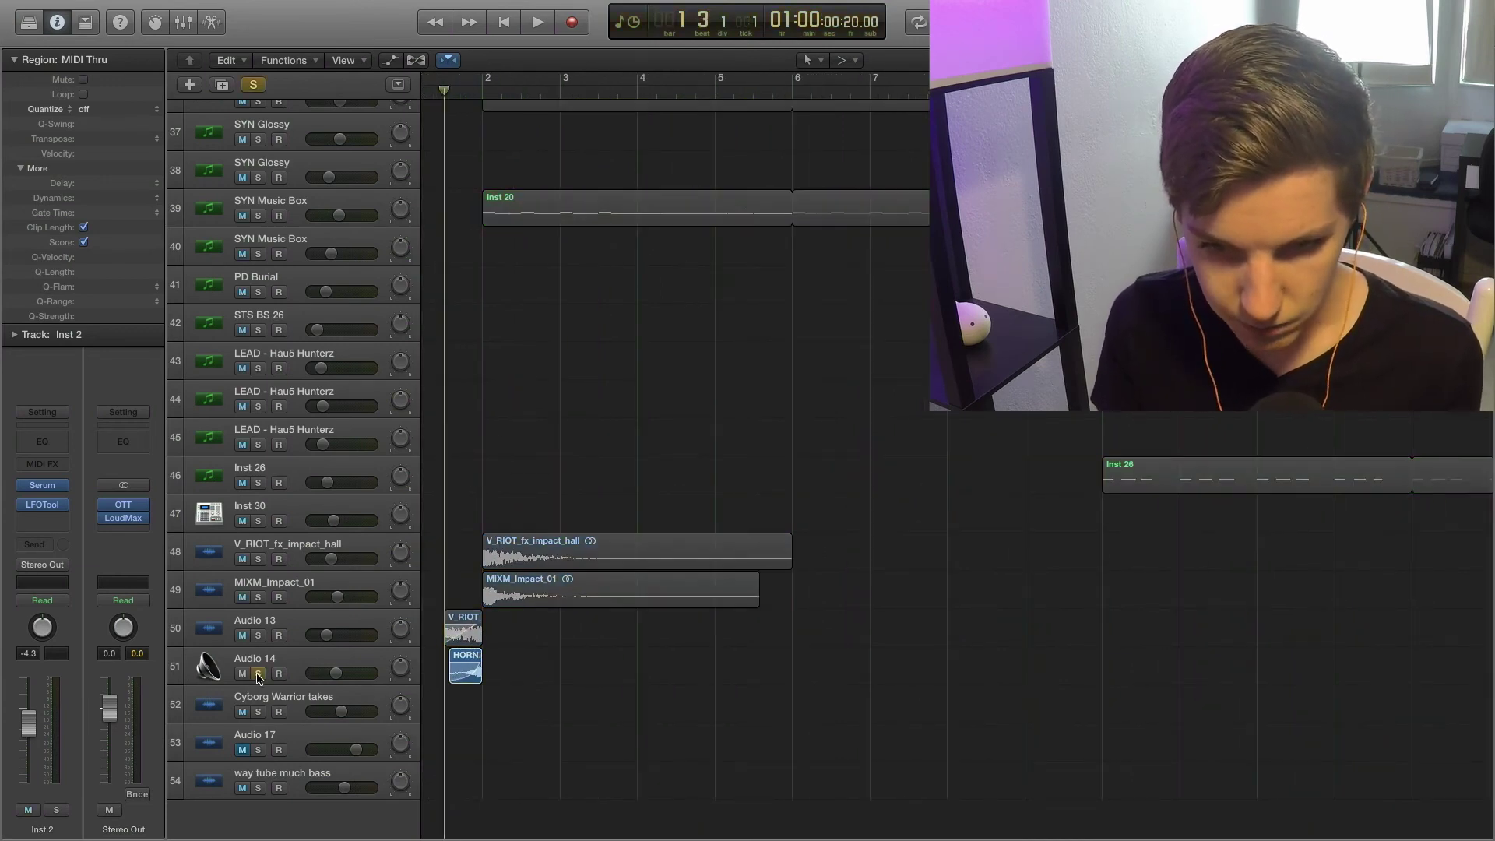
key(space)
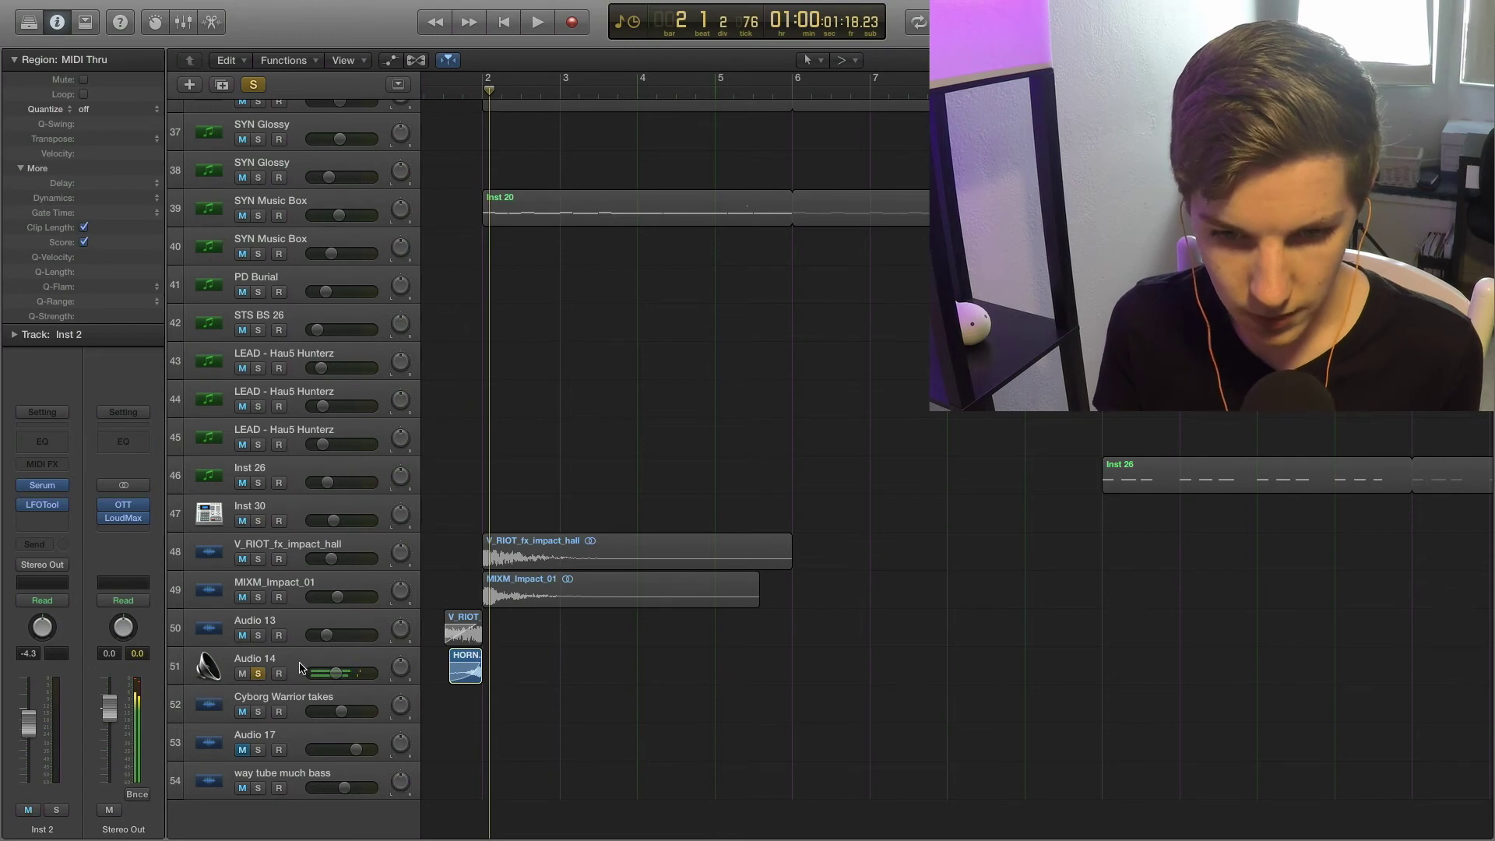
Step: Solo Audio 13 along with Audio 14 and play both from bar 1 beat 3
click(258, 636)
click(445, 93)
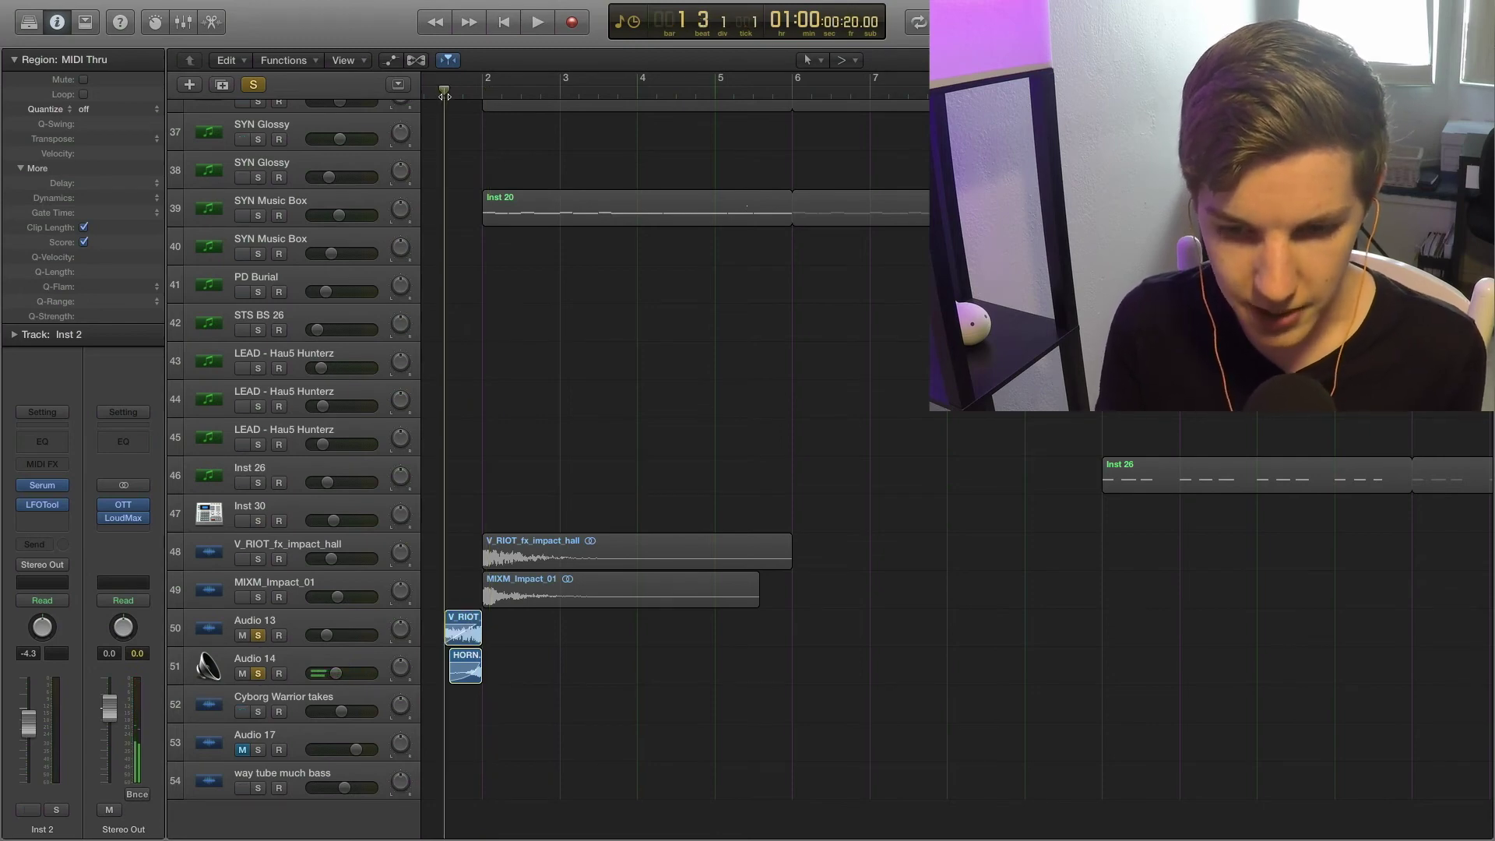
key(space)
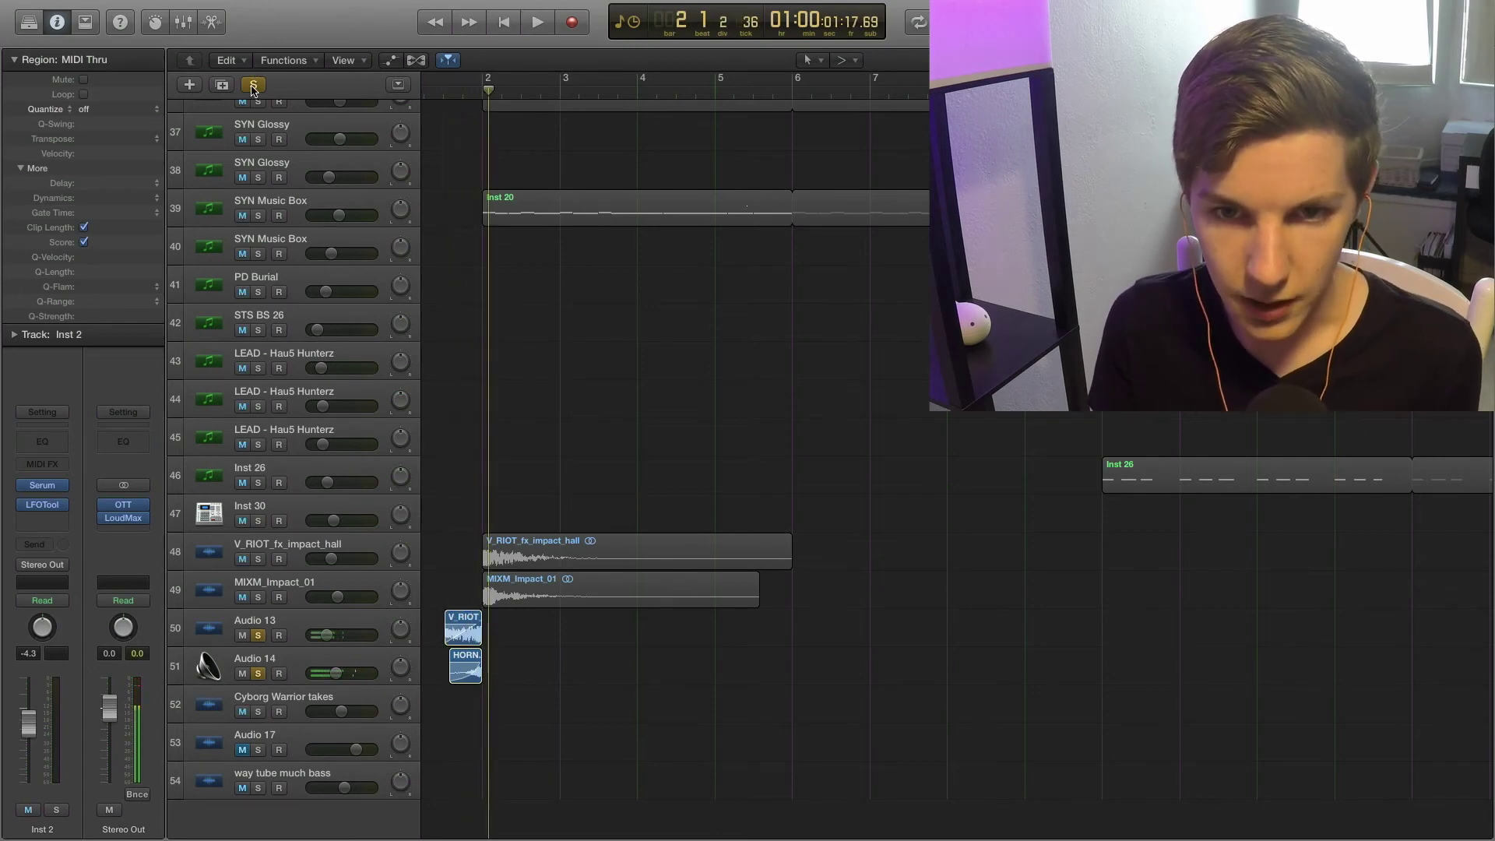
Step: Clear all solos and play the full intro mix into bar 3
click(253, 88)
key(space)
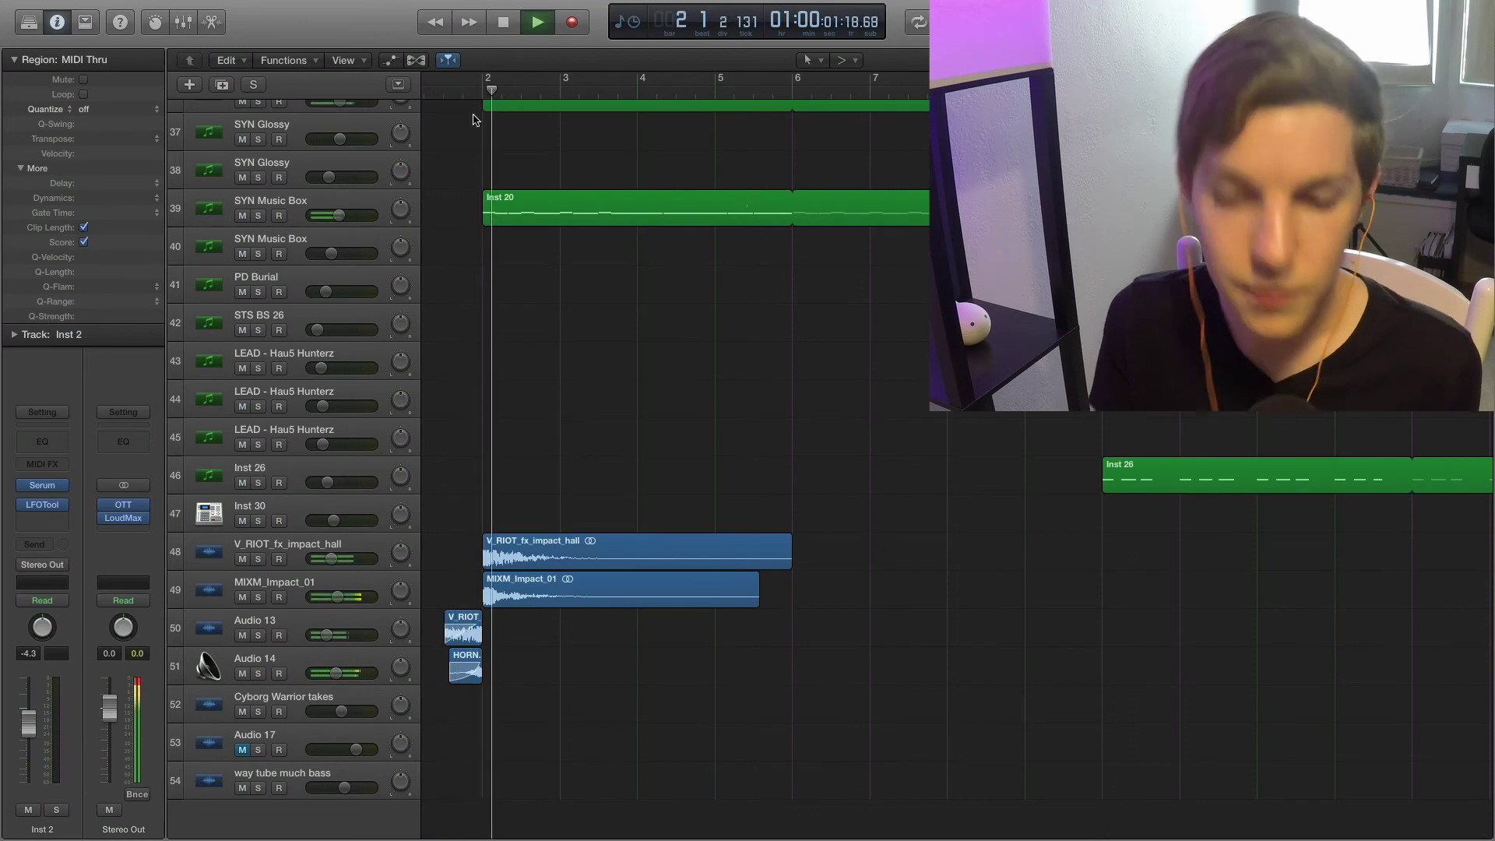
key(space)
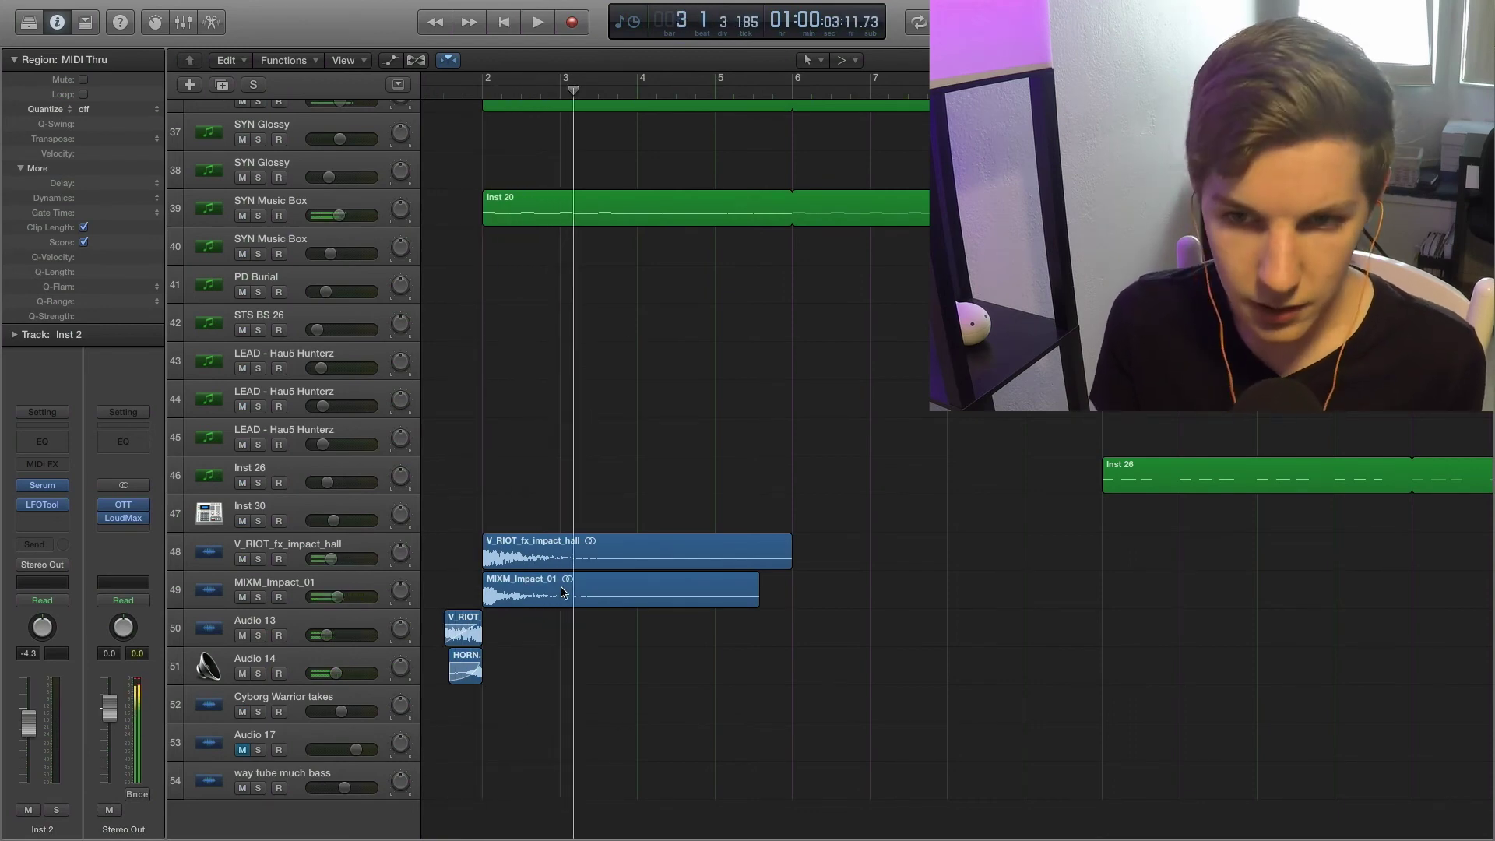
Step: Solo the SYN Glossy track 36 and play it from bar 2
scroll(564, 593, up, 5)
key(s)
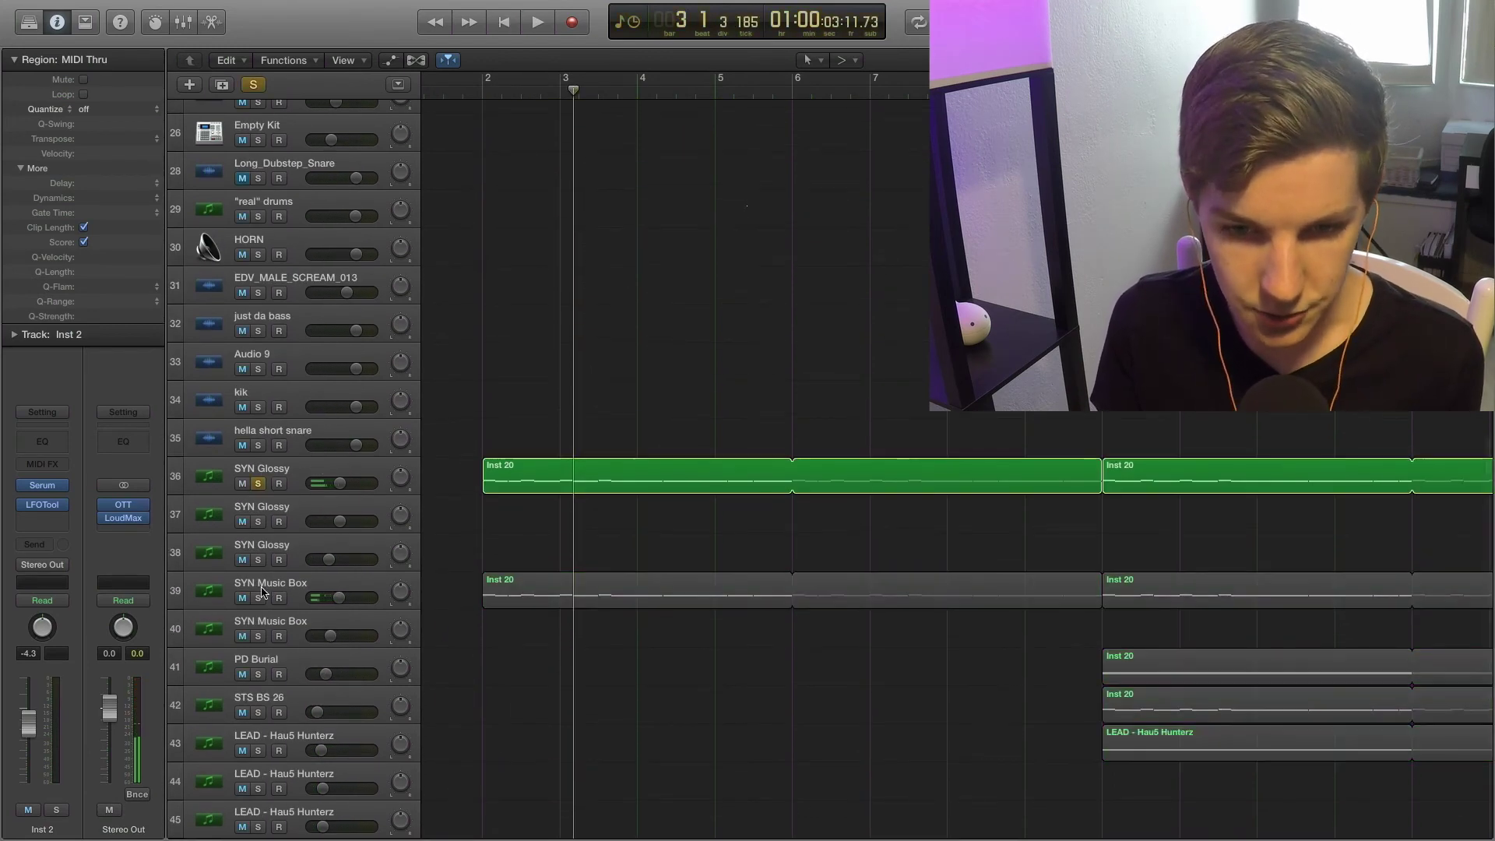
click(478, 87)
key(space)
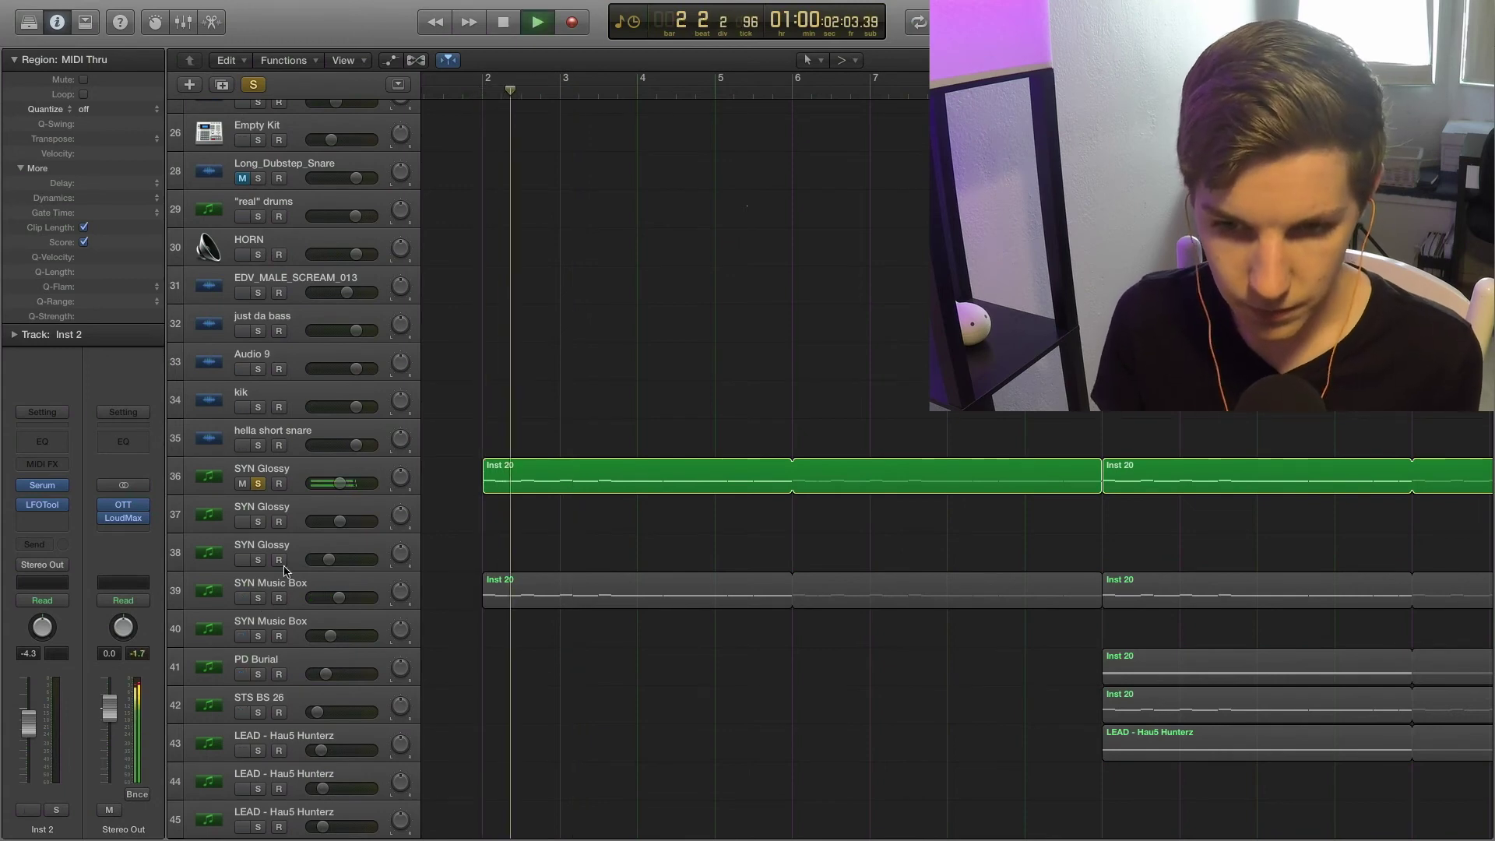
Step: Solo SYN Music Box track 39 on its own during playback, and add SYN Glossy track 36 back to the solo
click(258, 597)
click(258, 484)
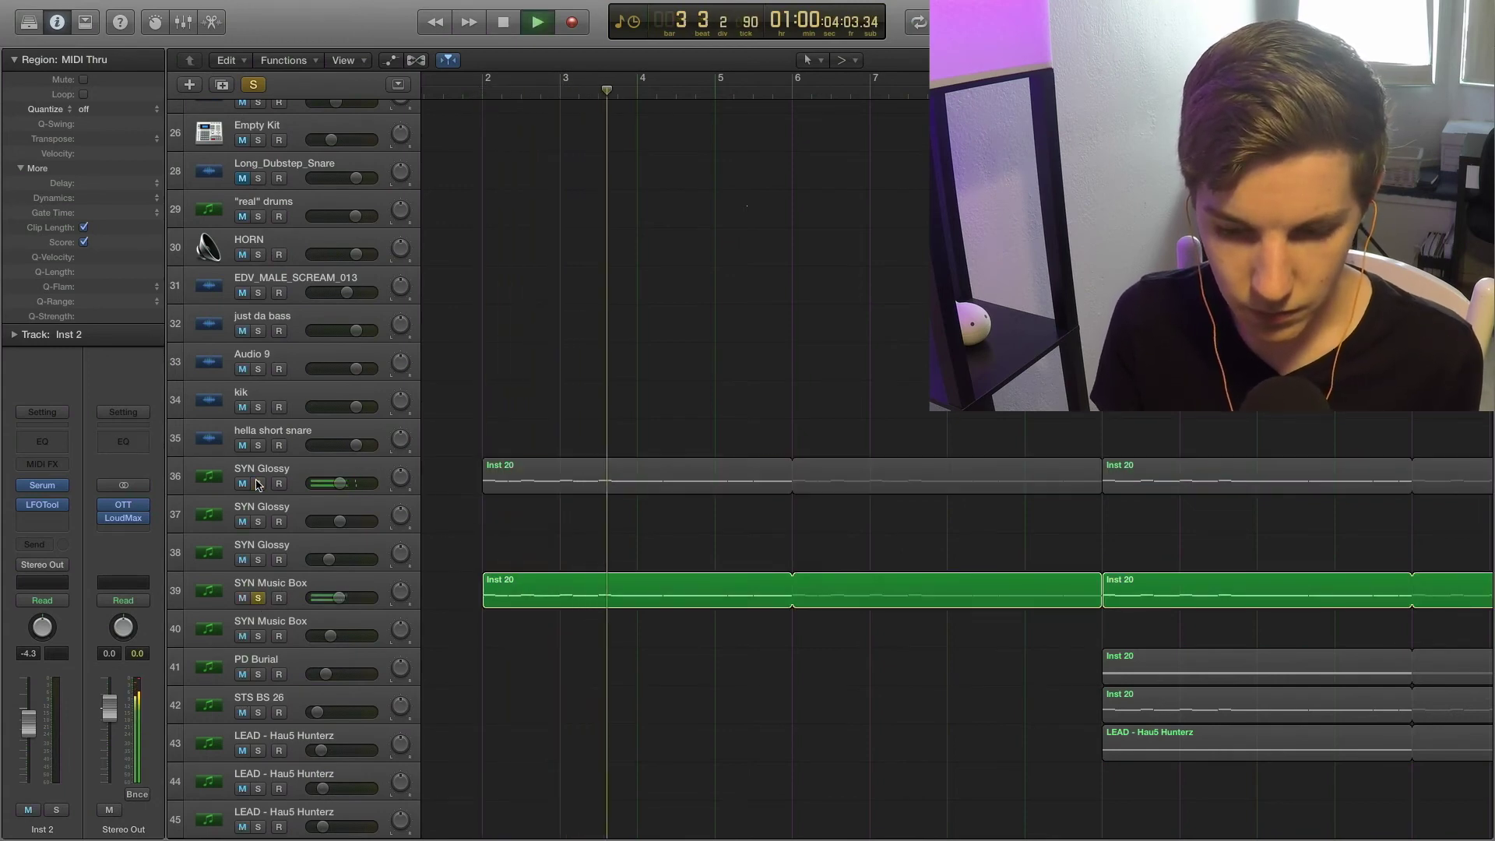
click(257, 484)
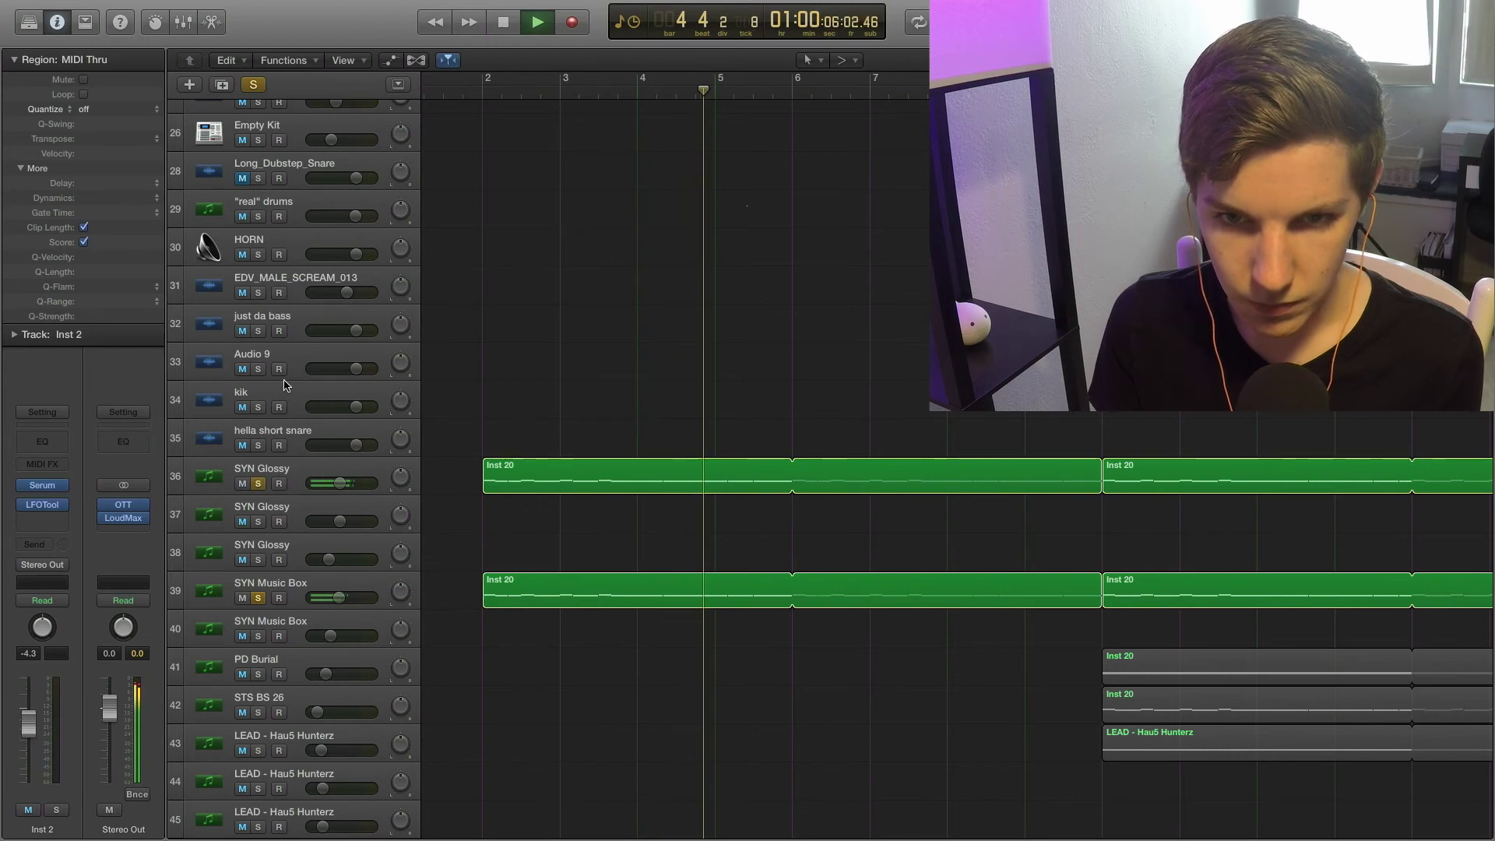
Step: Clear all solos, let the full intro mix play into bar 7, and stop playback
click(253, 84)
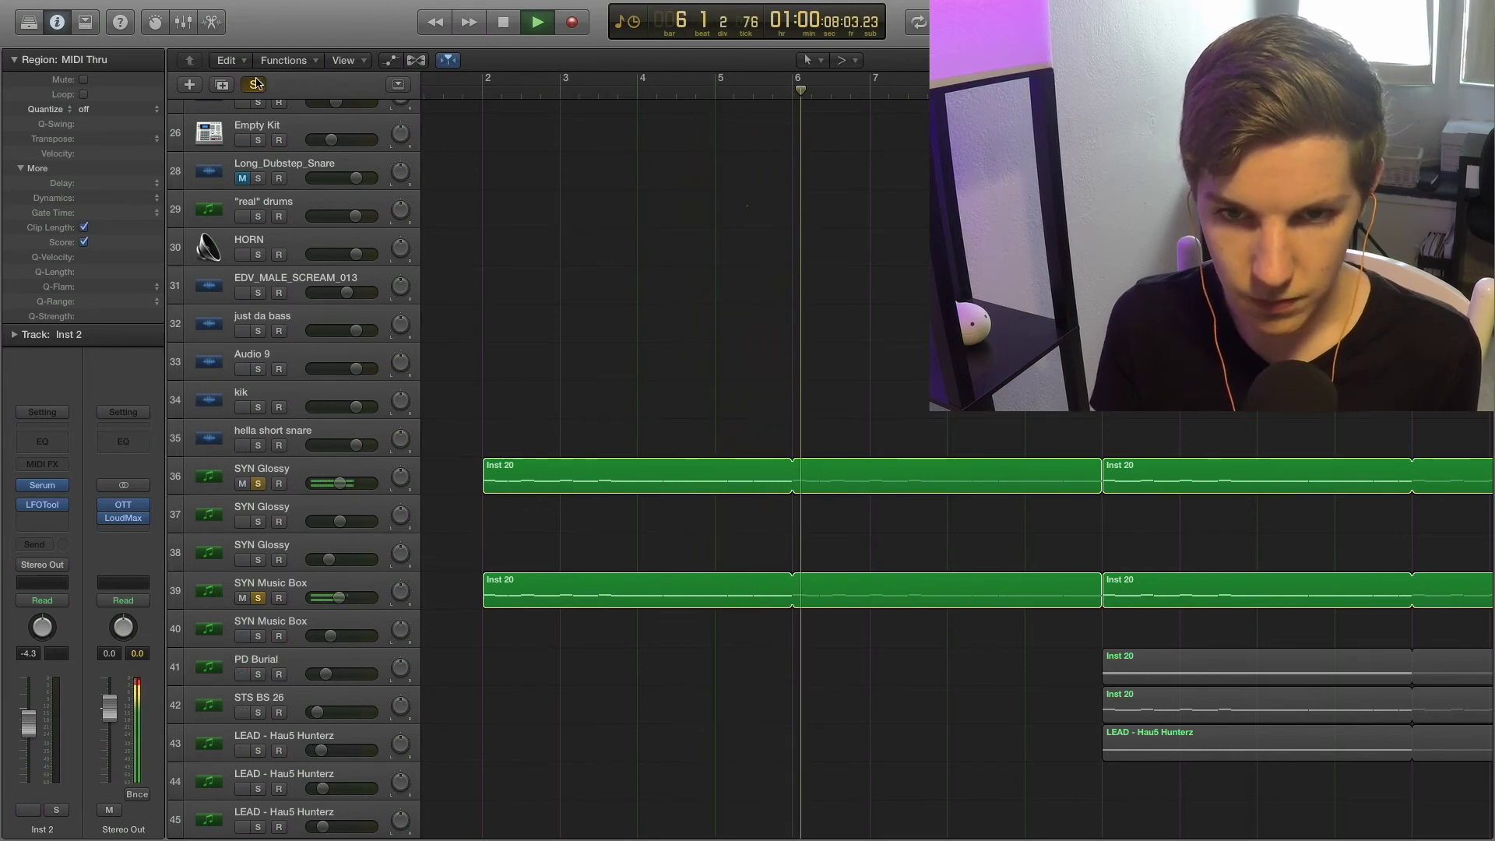
scroll(708, 386, up, 15)
key(space)
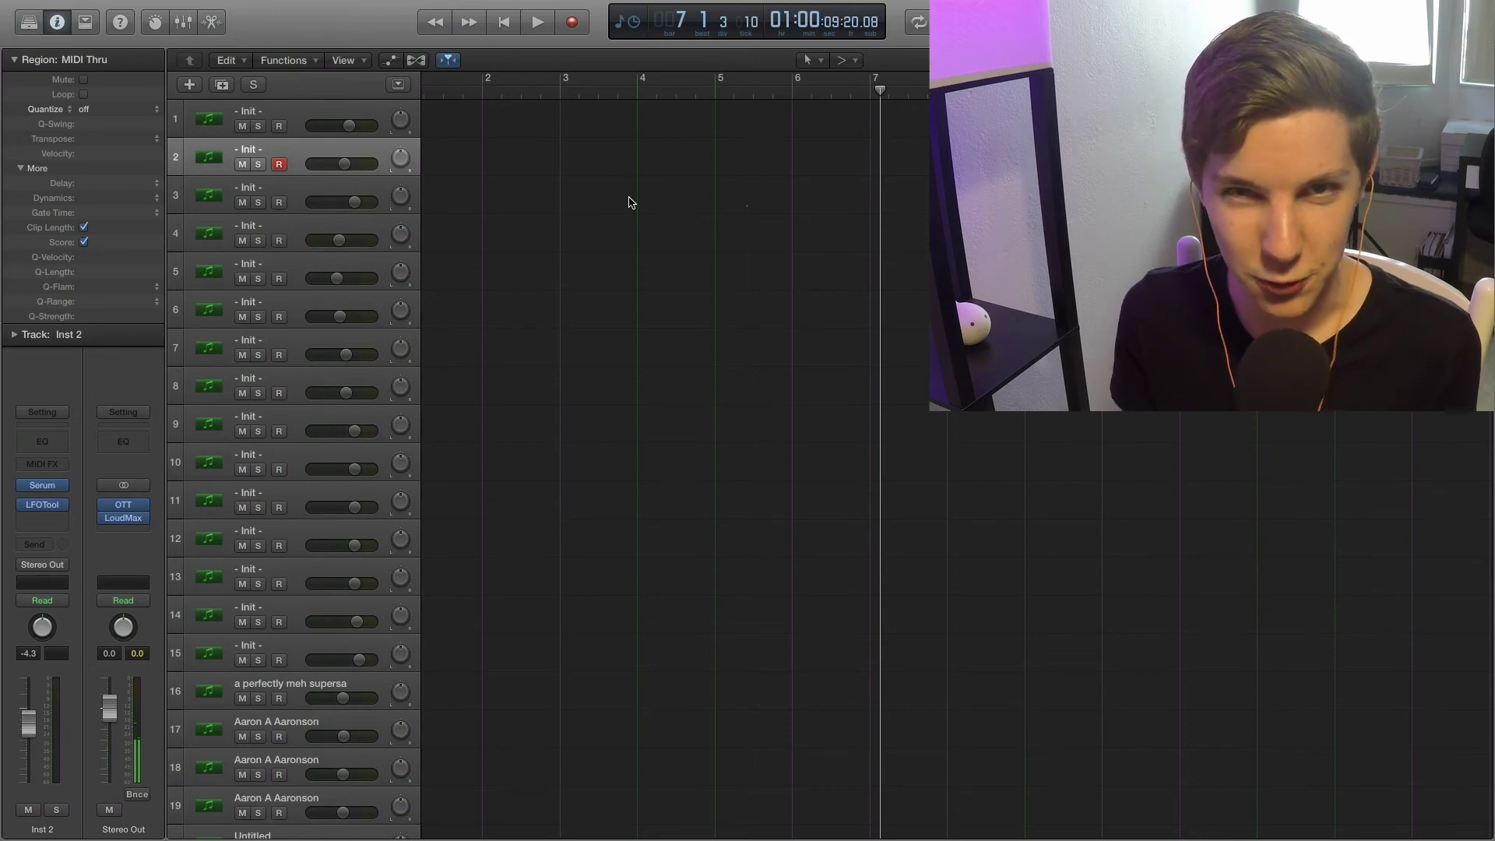
Step: Play the mix from bar 2 and solo the Untitled track 21 together with Audio 10 track 24
scroll(633, 201, down, 10)
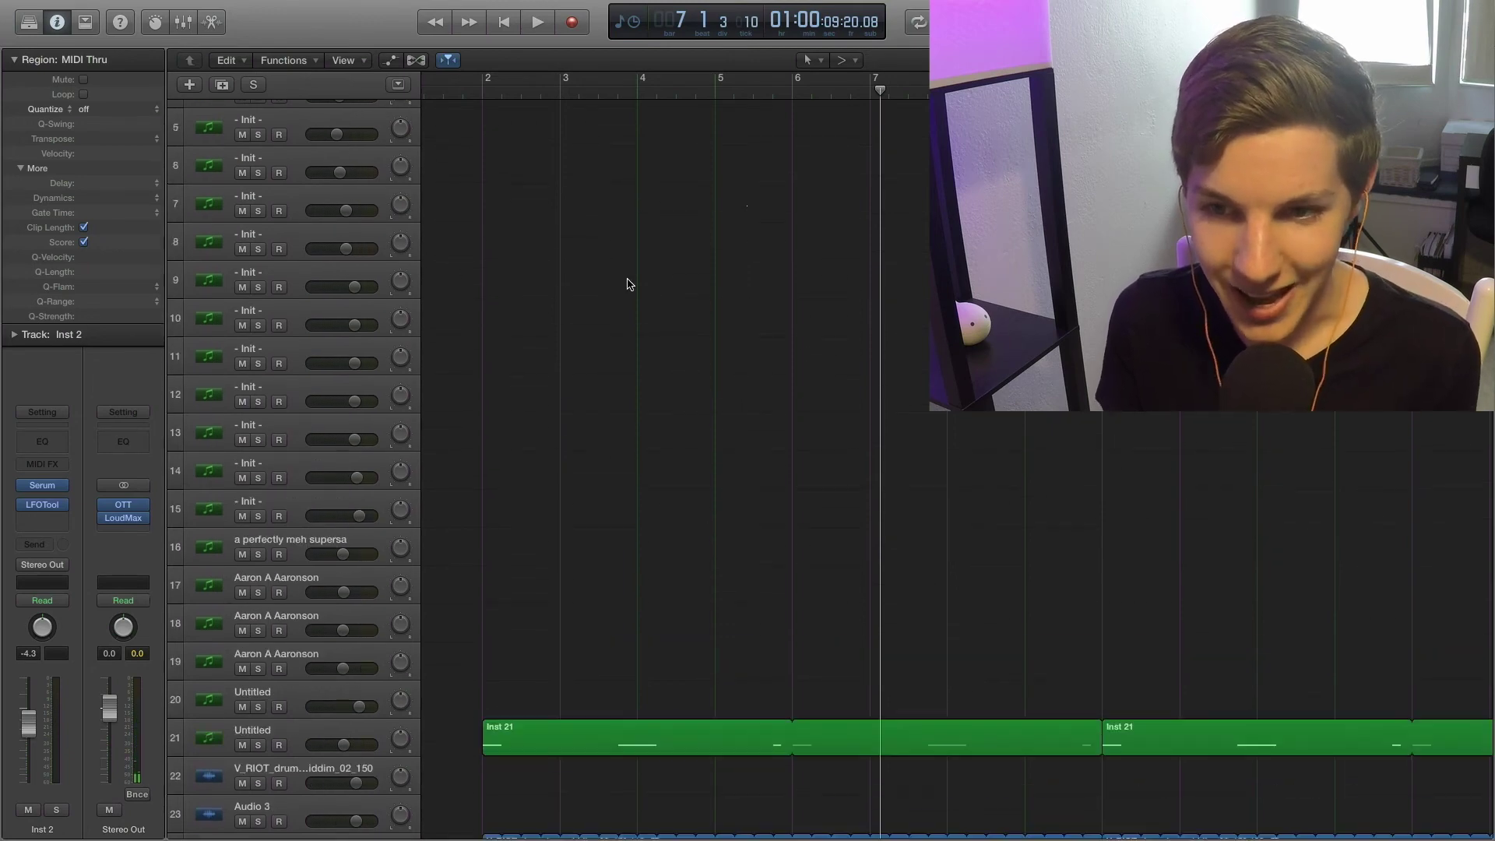
scroll(627, 284, up, 10)
scroll(623, 296, down, 8)
click(487, 94)
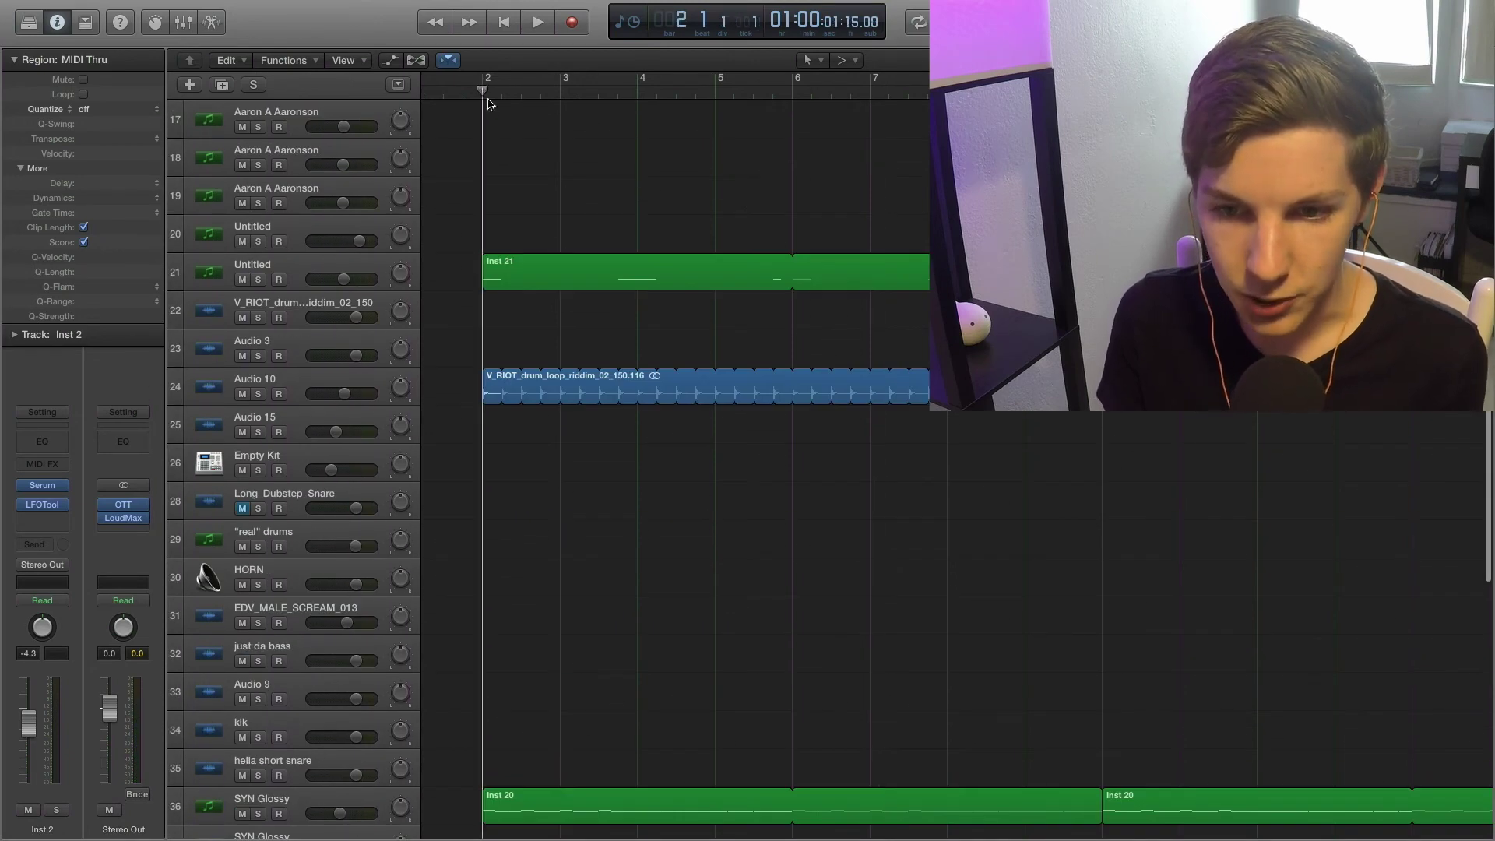
key(space)
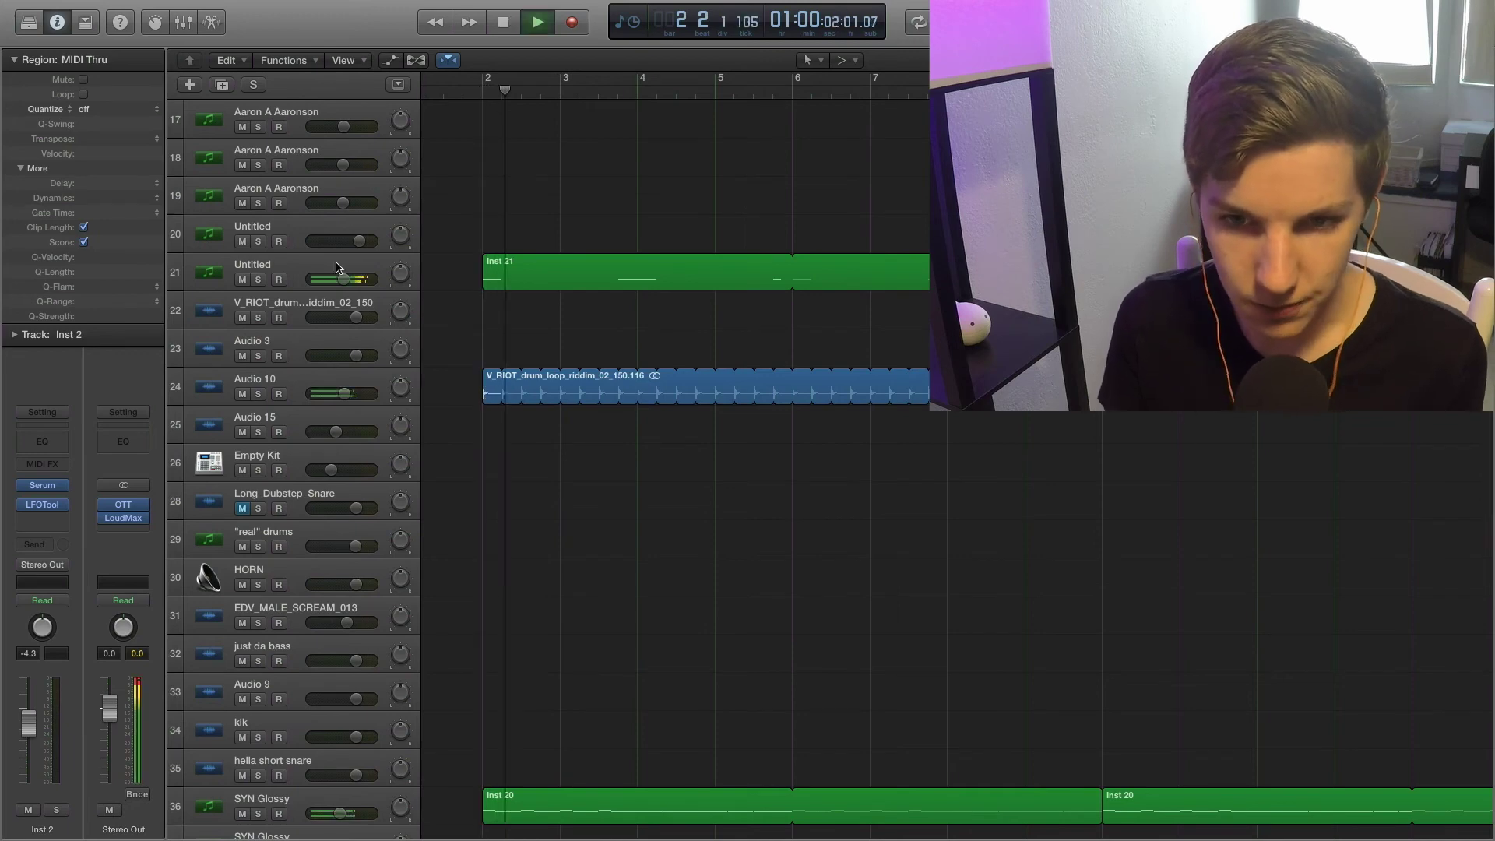
click(258, 280)
click(257, 394)
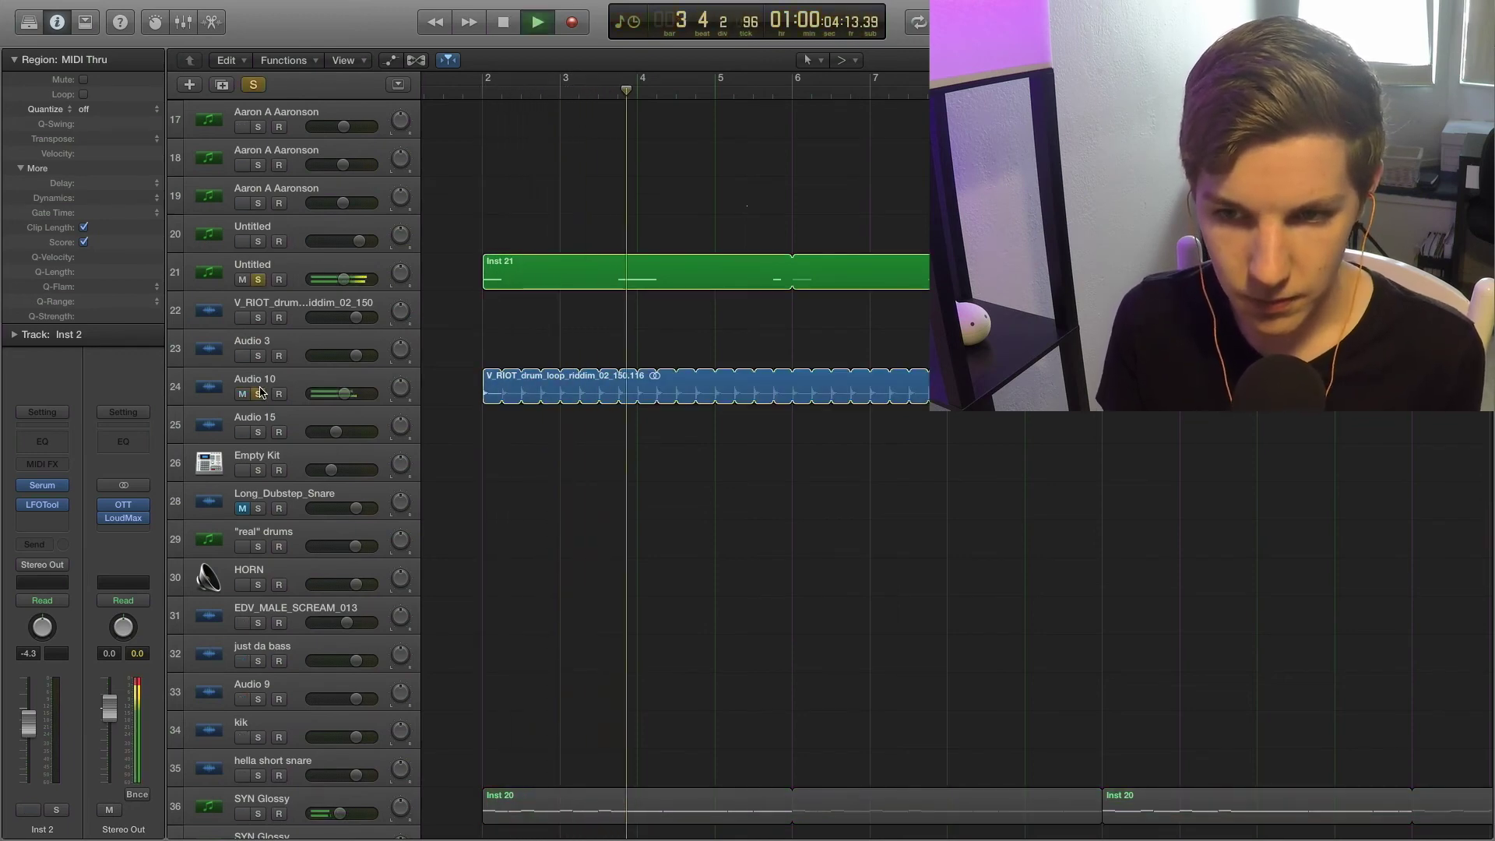
Step: Clear all solos and play the full intro mix into bar 10, then stop playback
scroll(574, 412, down, 1)
scroll(575, 412, down, 5)
key(ctrl+alt+super+s)
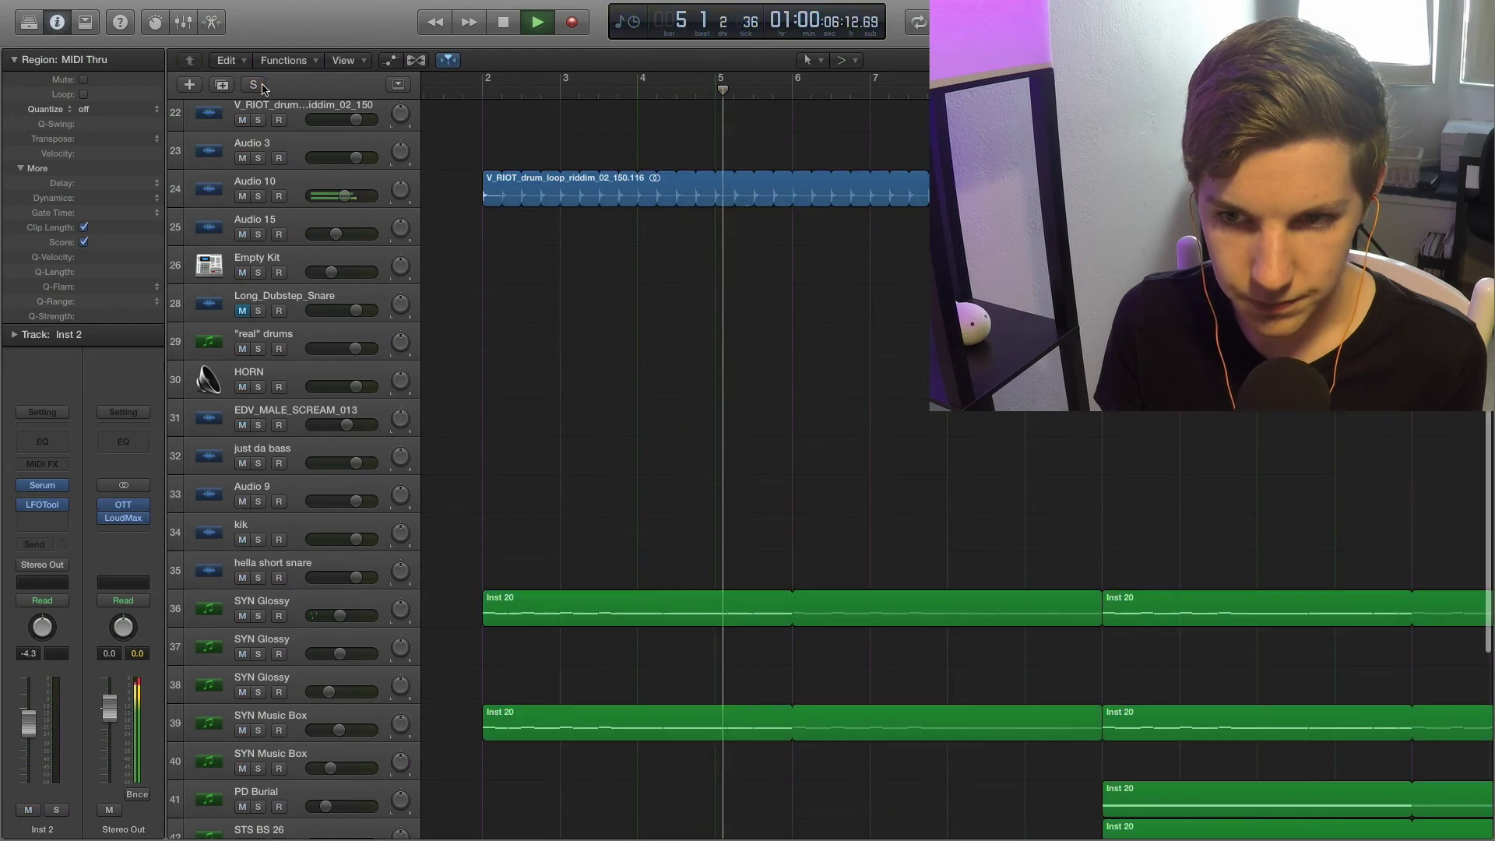
scroll(764, 324, right, 2)
scroll(764, 325, down, 10)
scroll(764, 324, right, 4)
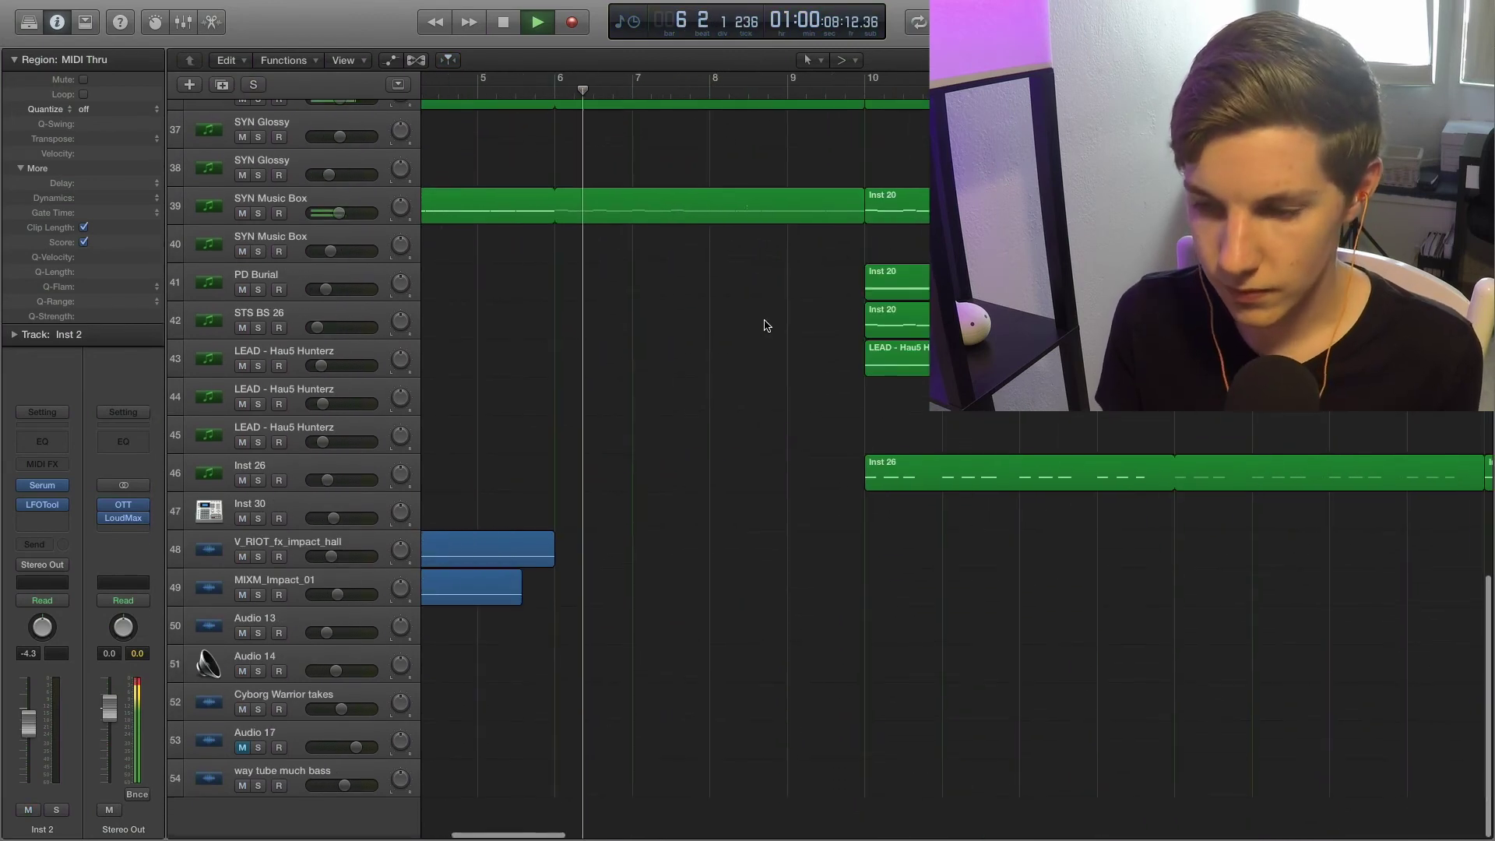
key(space)
key(space)
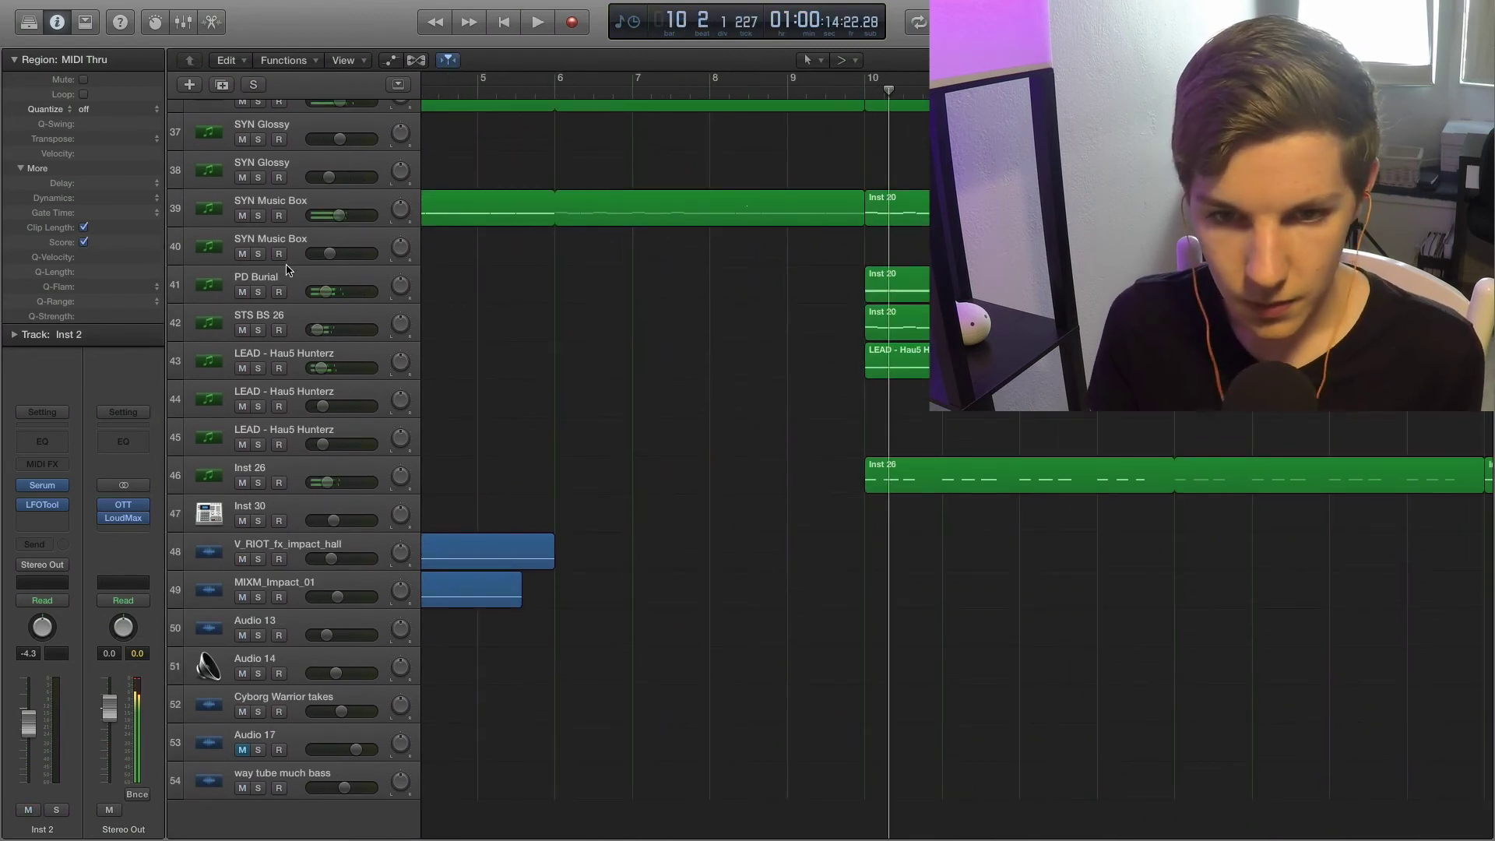
Step: Solo PD Burial track 41 and play it from bar 10
click(258, 292)
key(space)
scroll(909, 267, up, 2)
scroll(909, 268, right, 3)
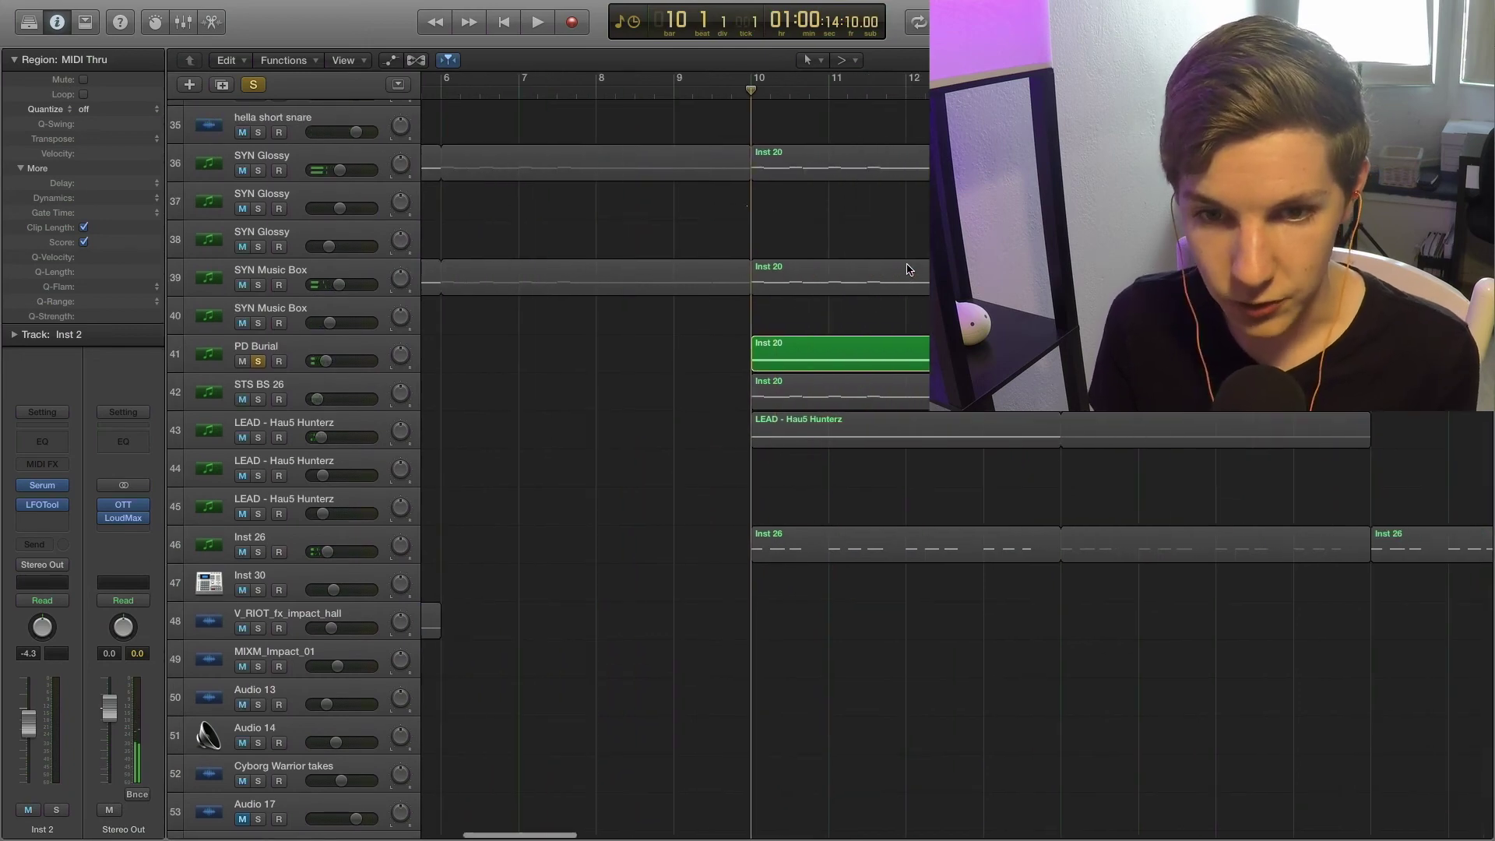
scroll(909, 267, up, 1)
key(space)
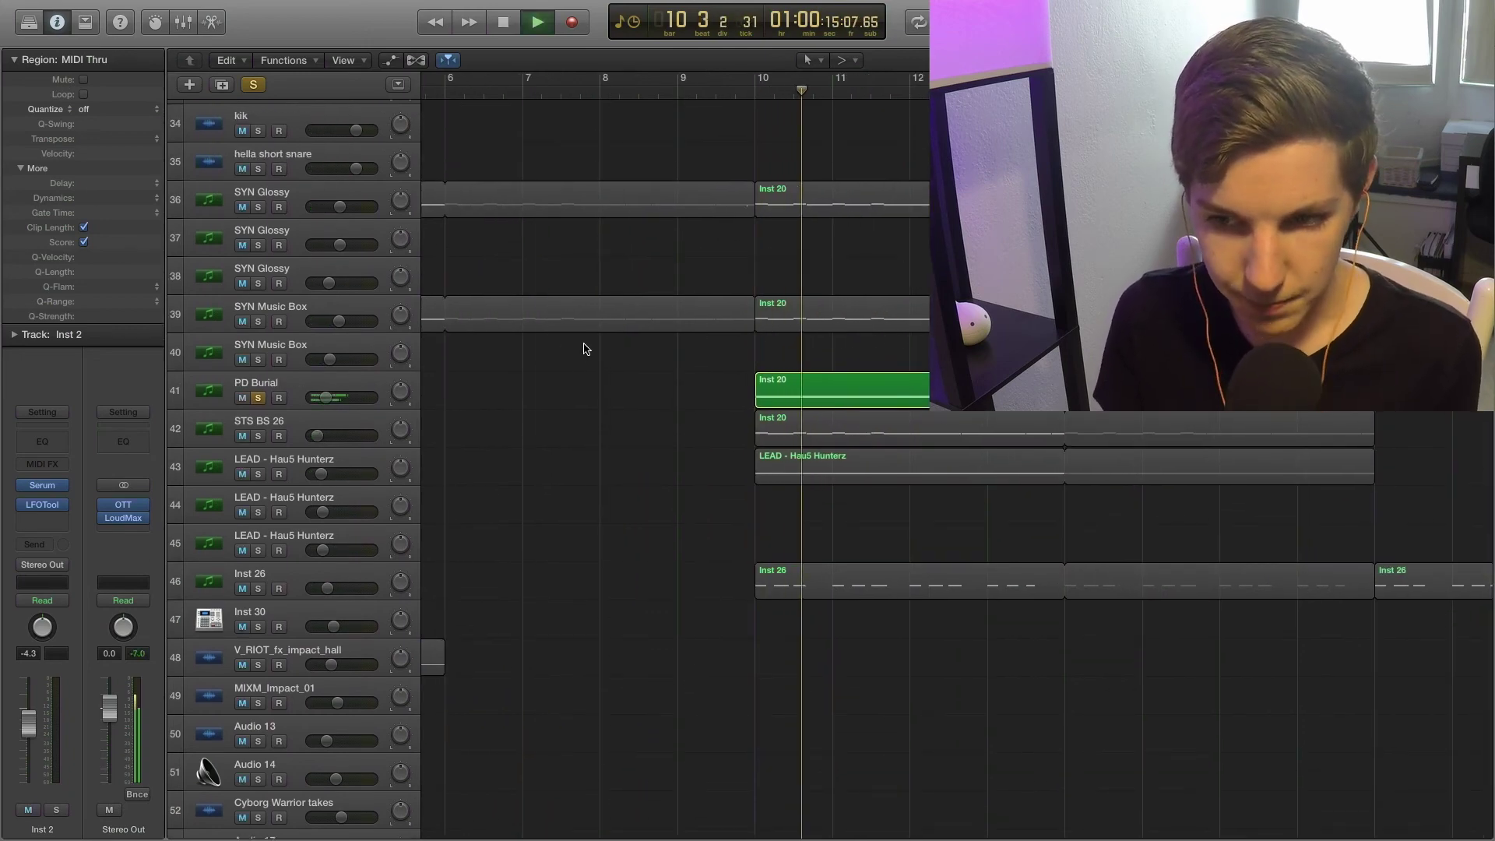
Step: Solo STS BS 26 track 42 on its own and replay it from bar 10
alt+click(258, 436)
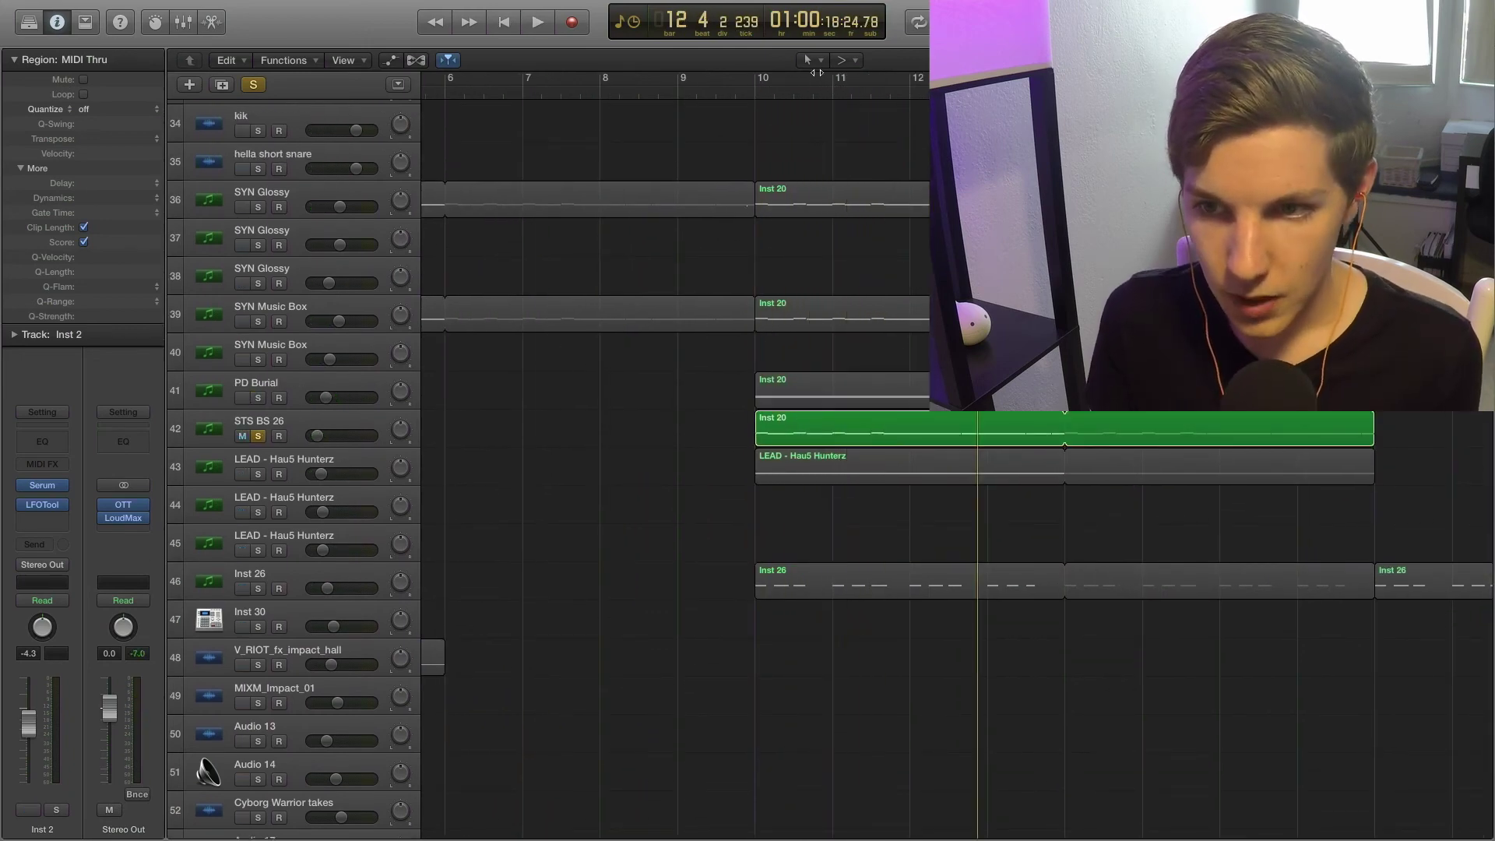
key(space)
key(space)
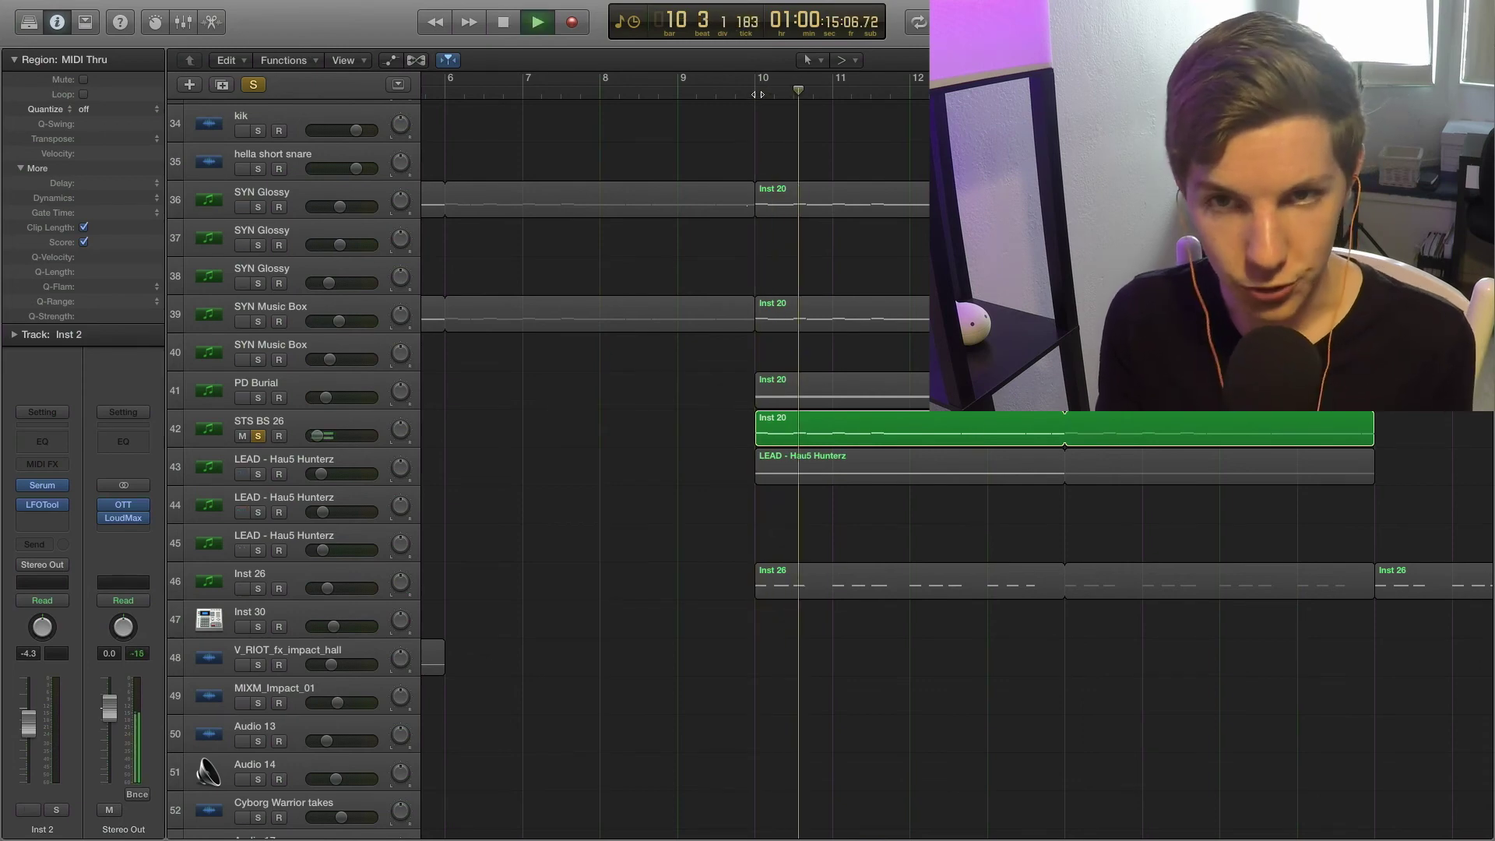
key(space)
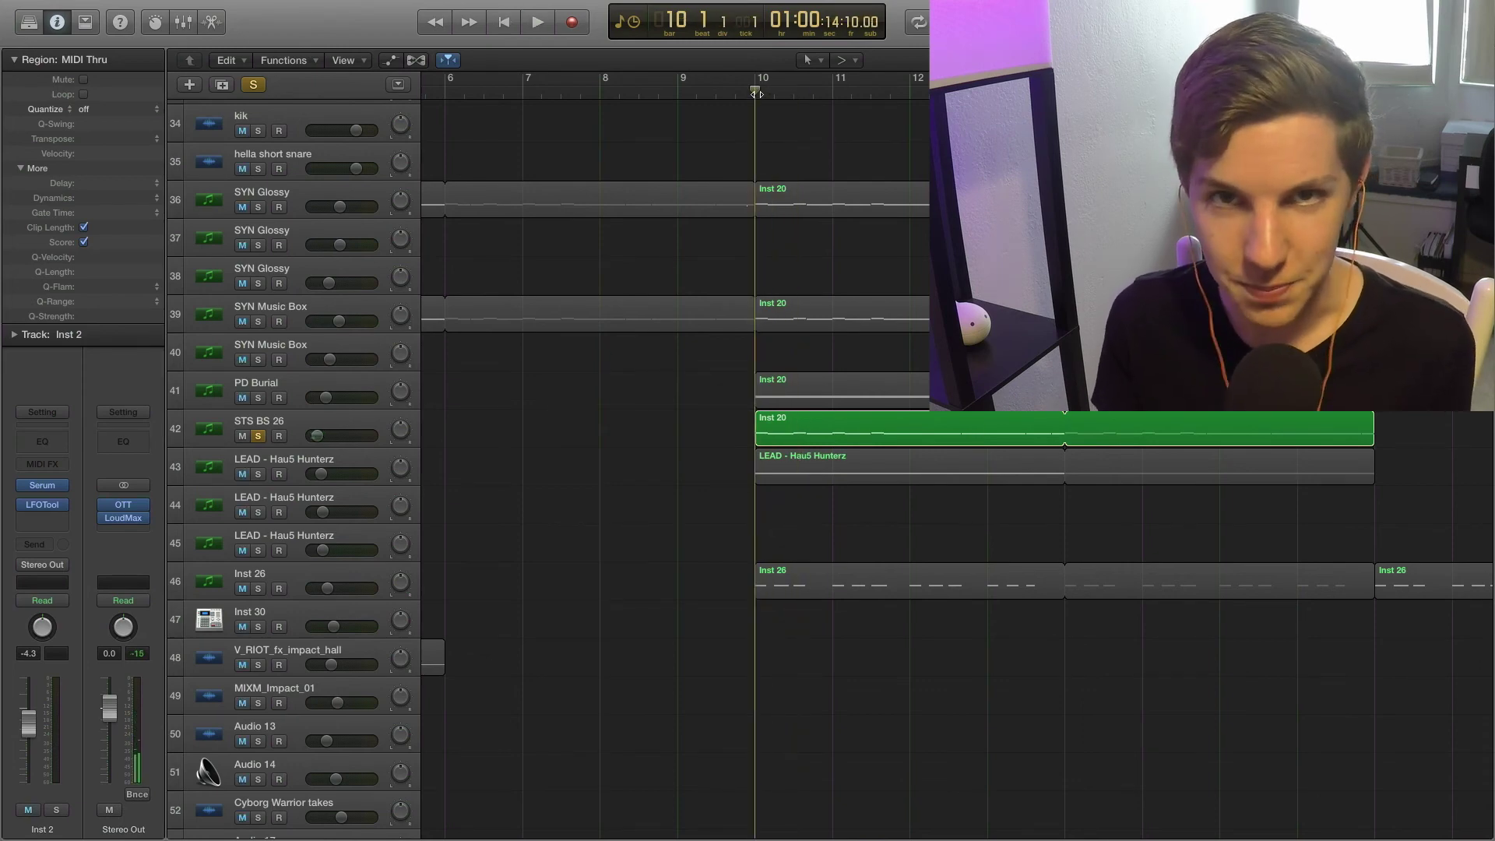
key(space)
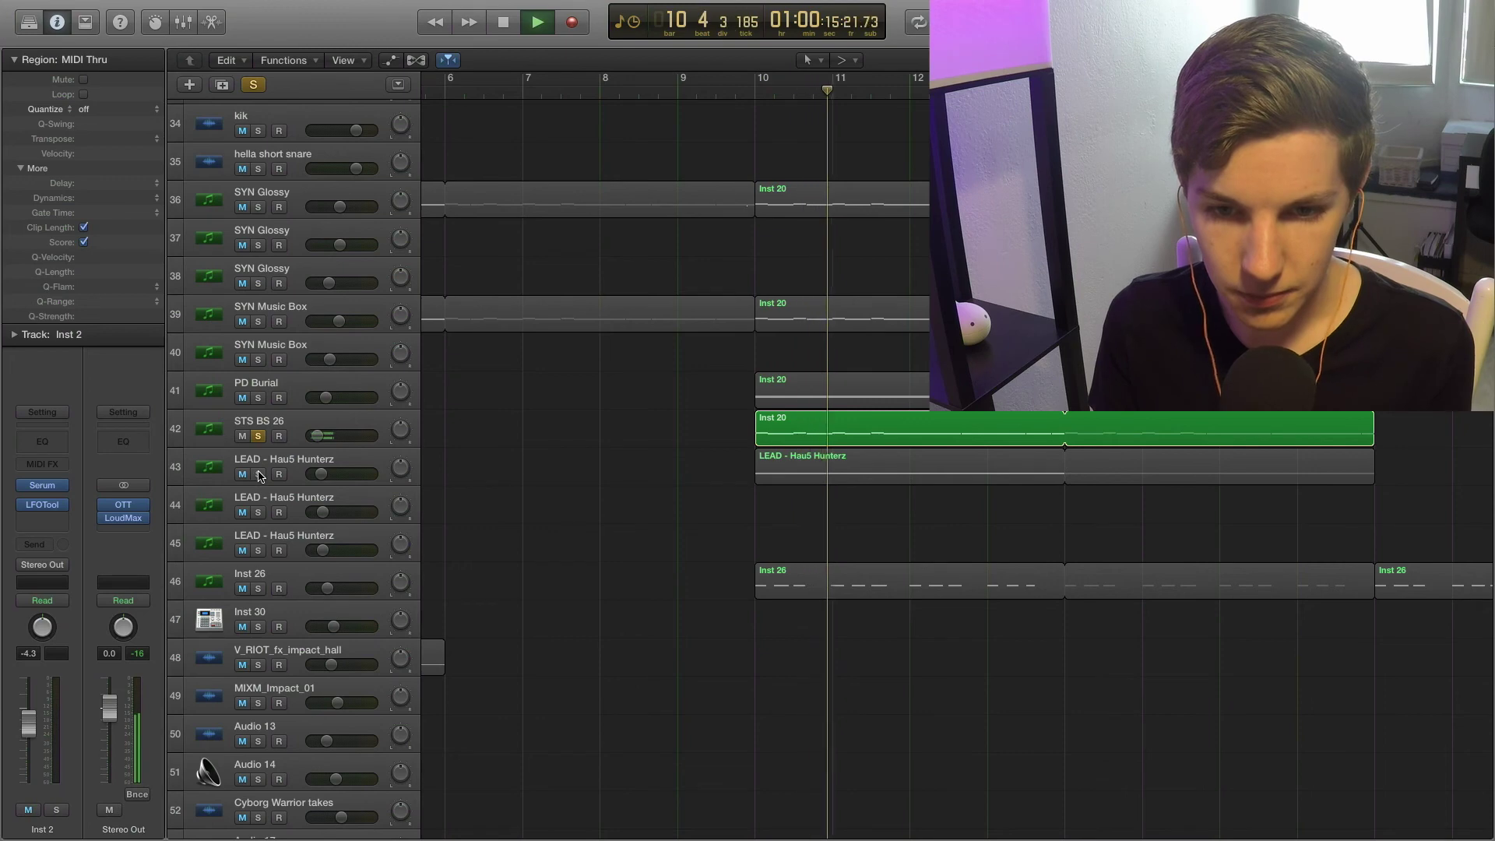
Step: Solo LEAD - Hau5 Hunterz track 43 on its own during playback, and stop near bar 13
alt+click(258, 475)
scroll(528, 441, right, 3)
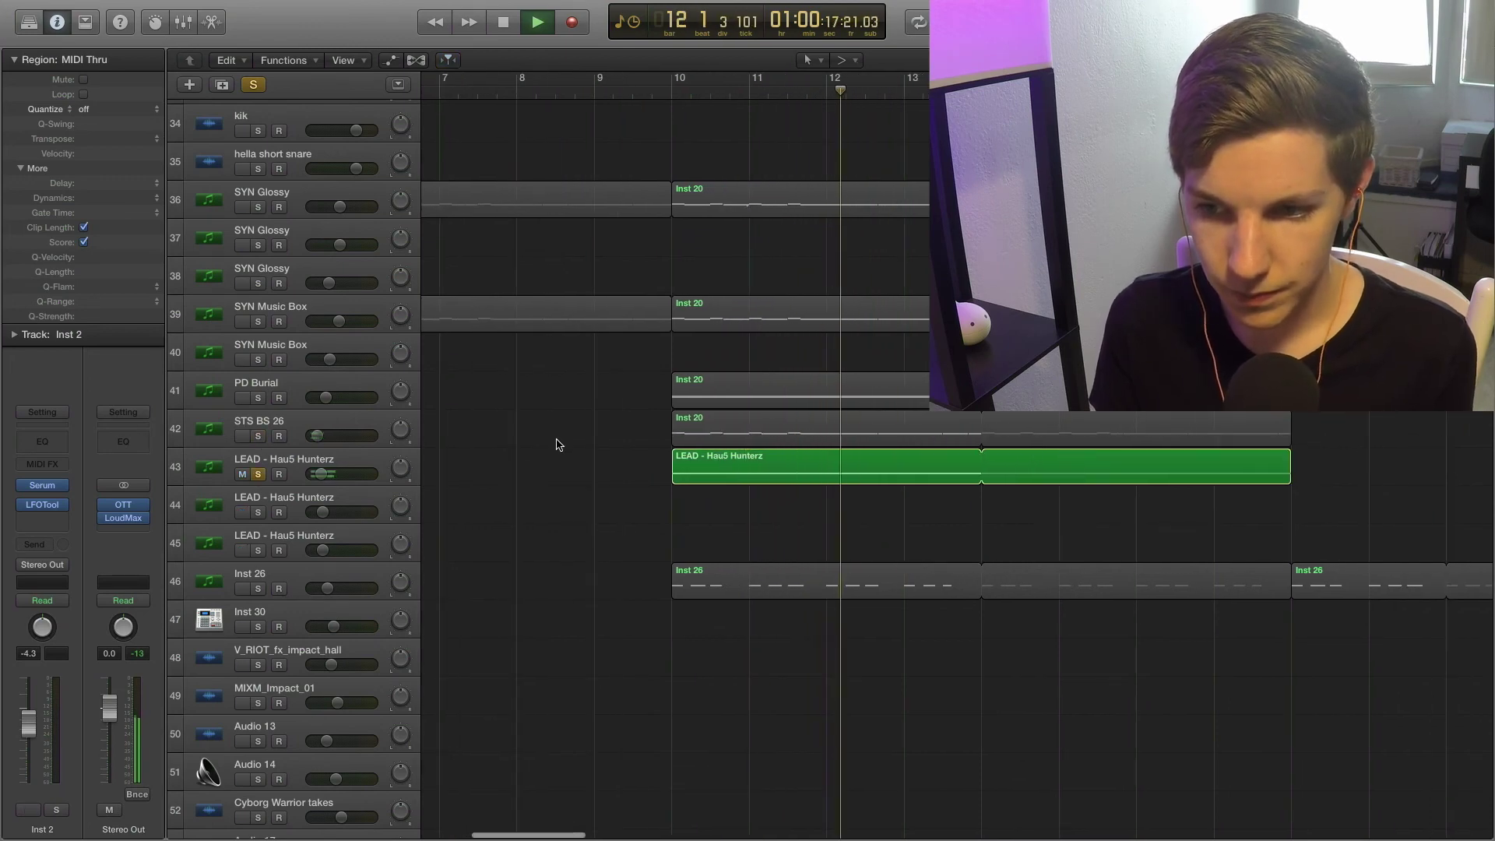
key(space)
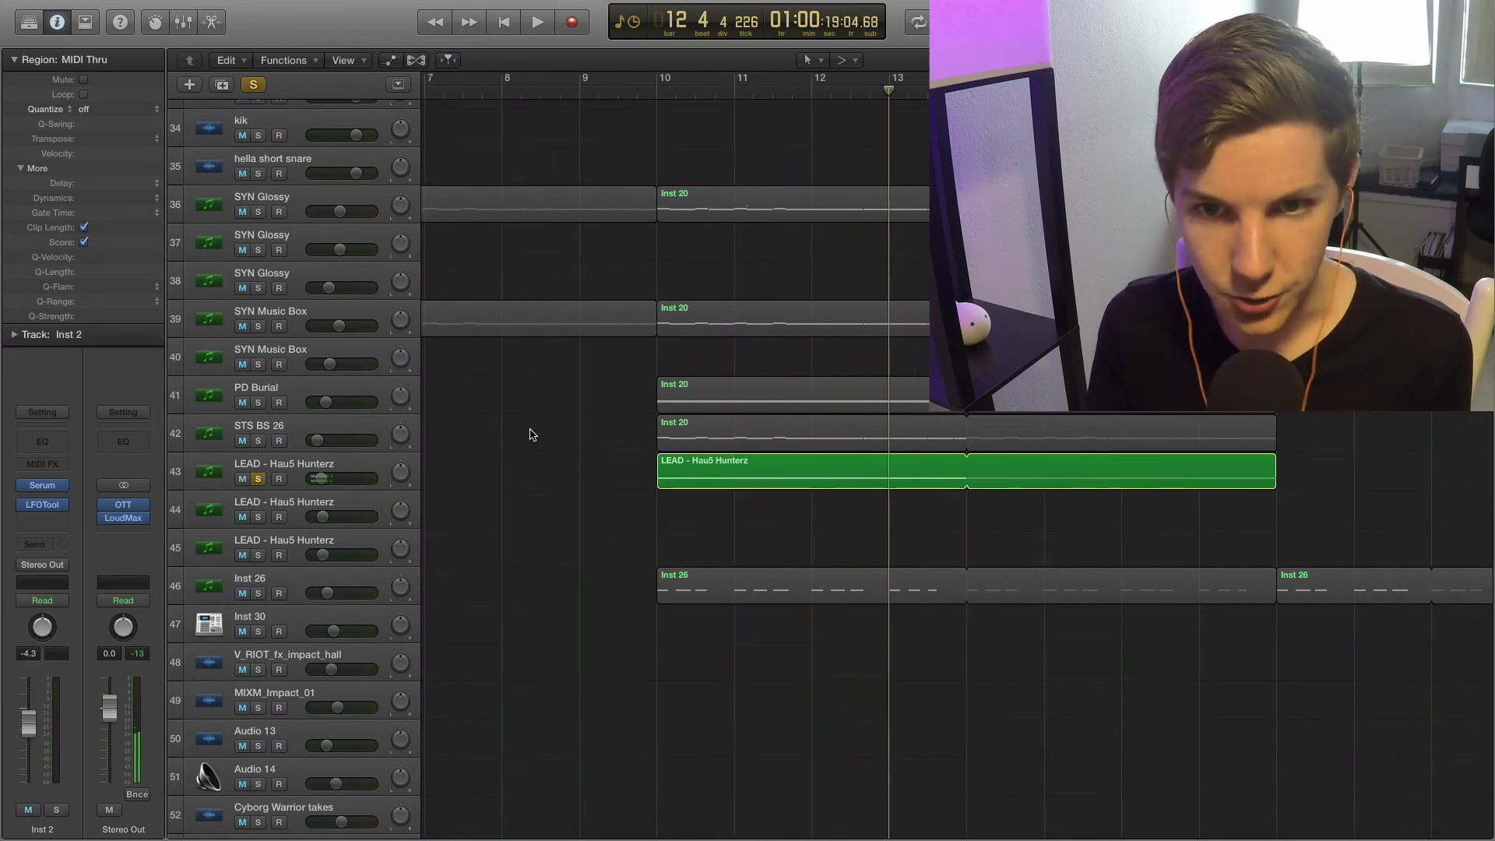
Step: Clear all solos, play the full mix from bar 10, and solo Inst 26 track 46 until stopping in bar 14
click(250, 85)
key(shift+space)
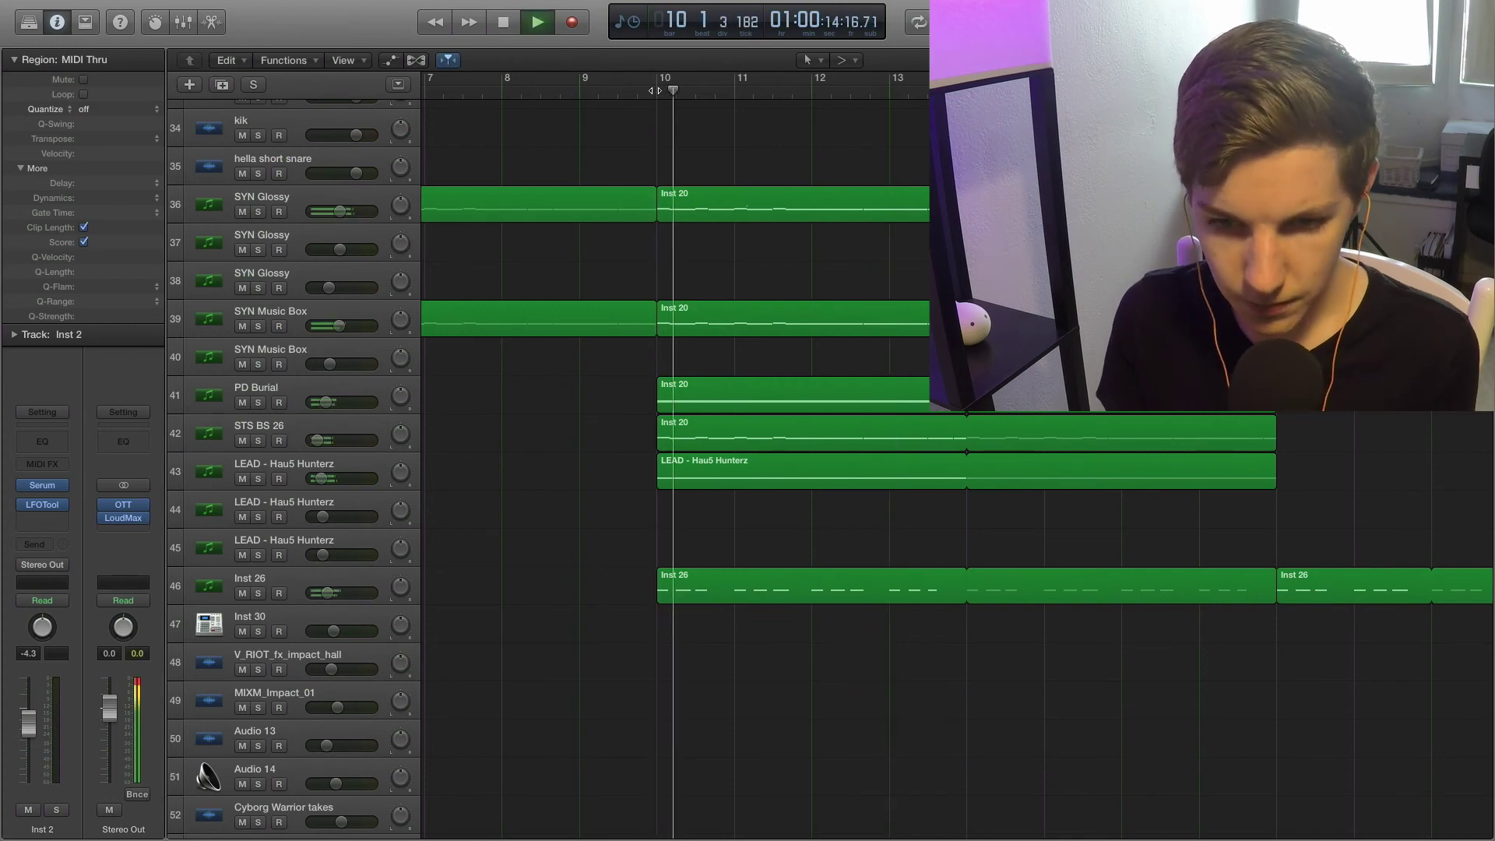
key(ctrl+s)
click(477, 581)
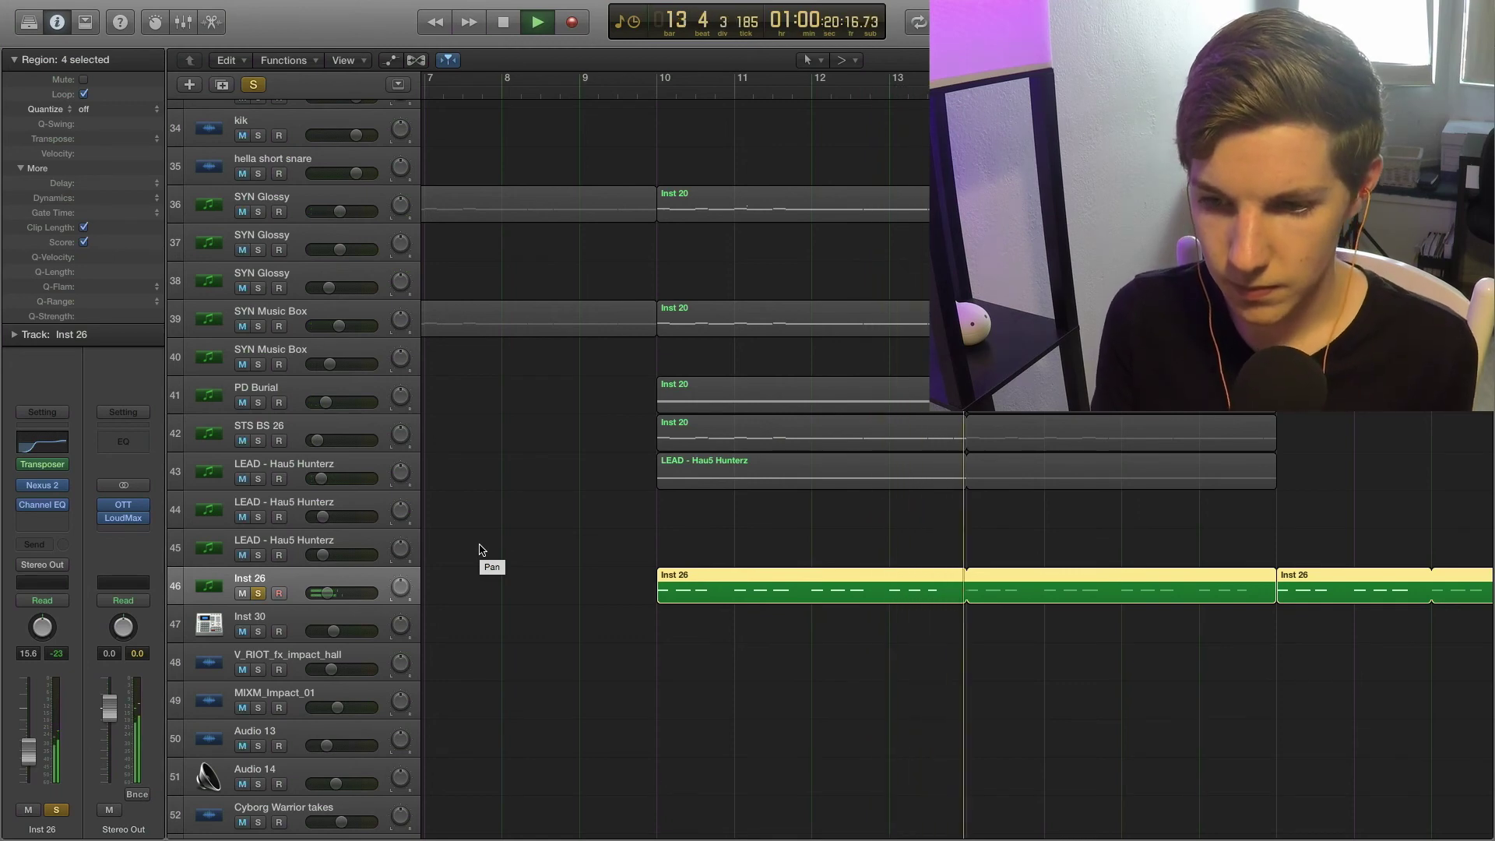
key(space)
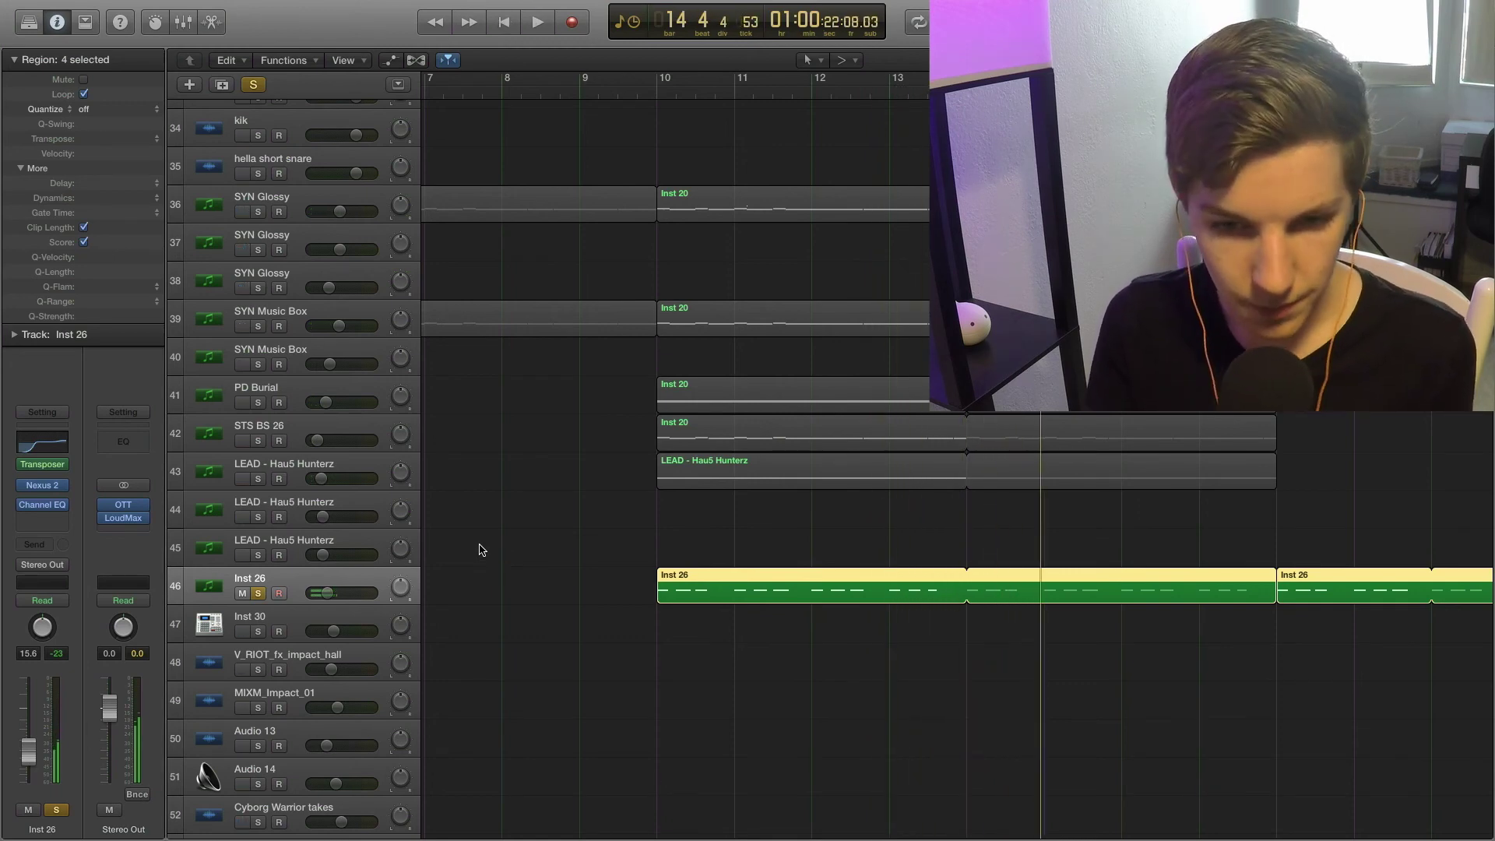
Step: Review the notes of the Inst 26 region in the Piano Roll, close it, and unsolo track 46
double_click(703, 597)
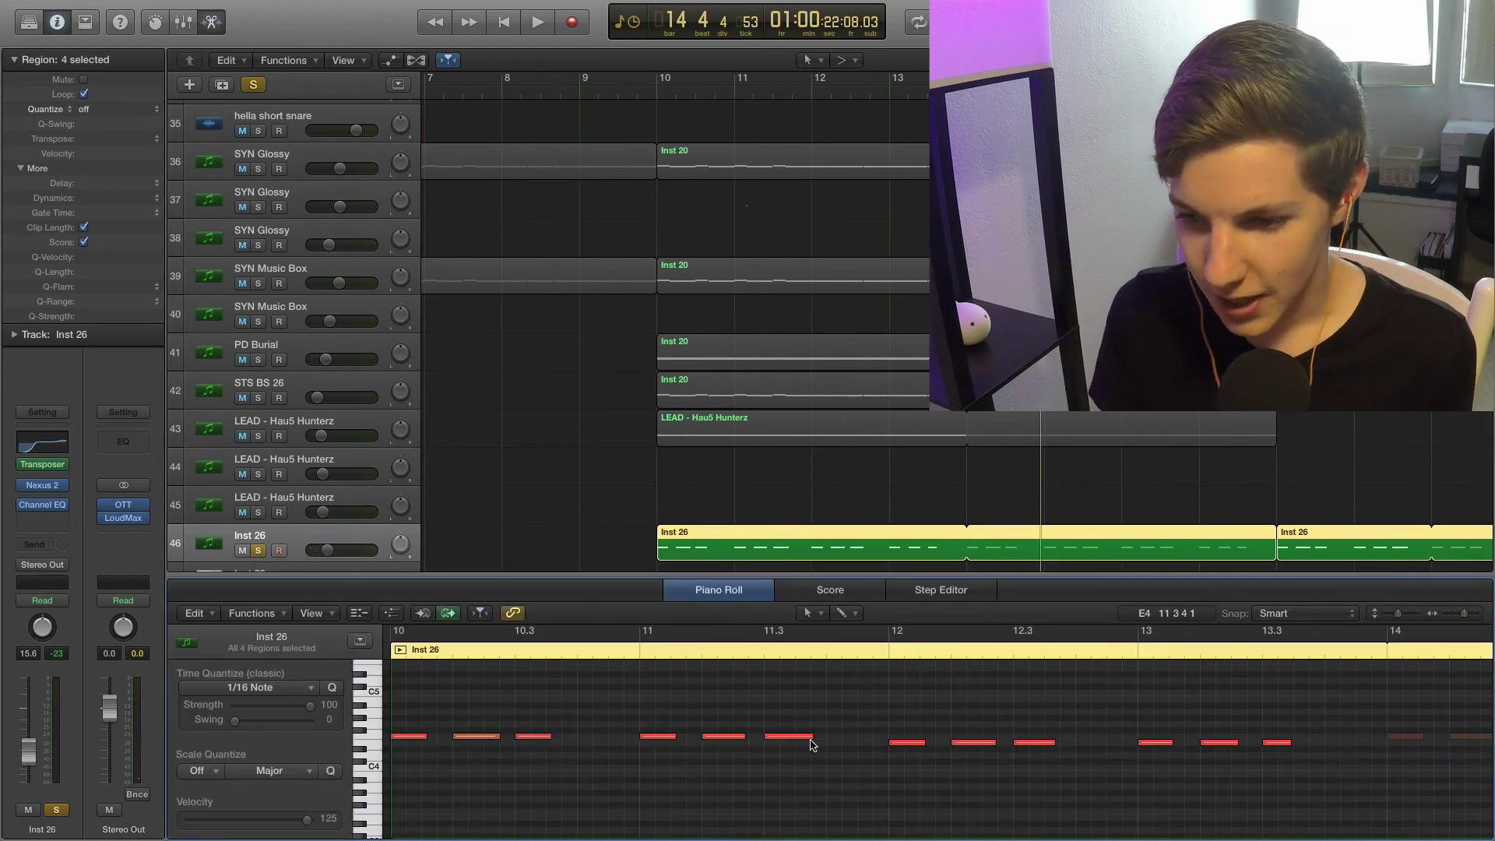
key(e)
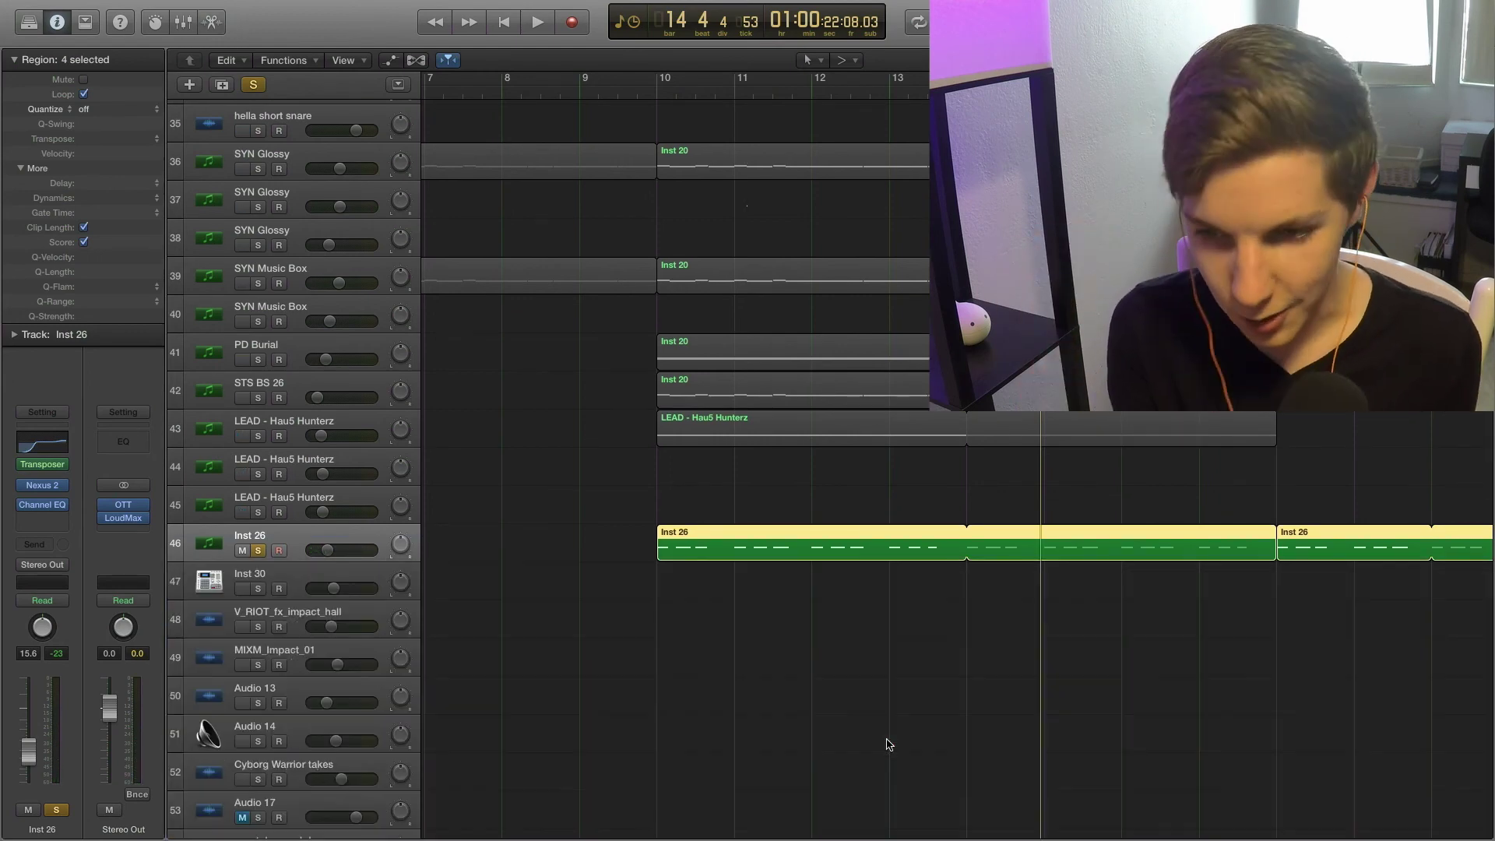
click(258, 551)
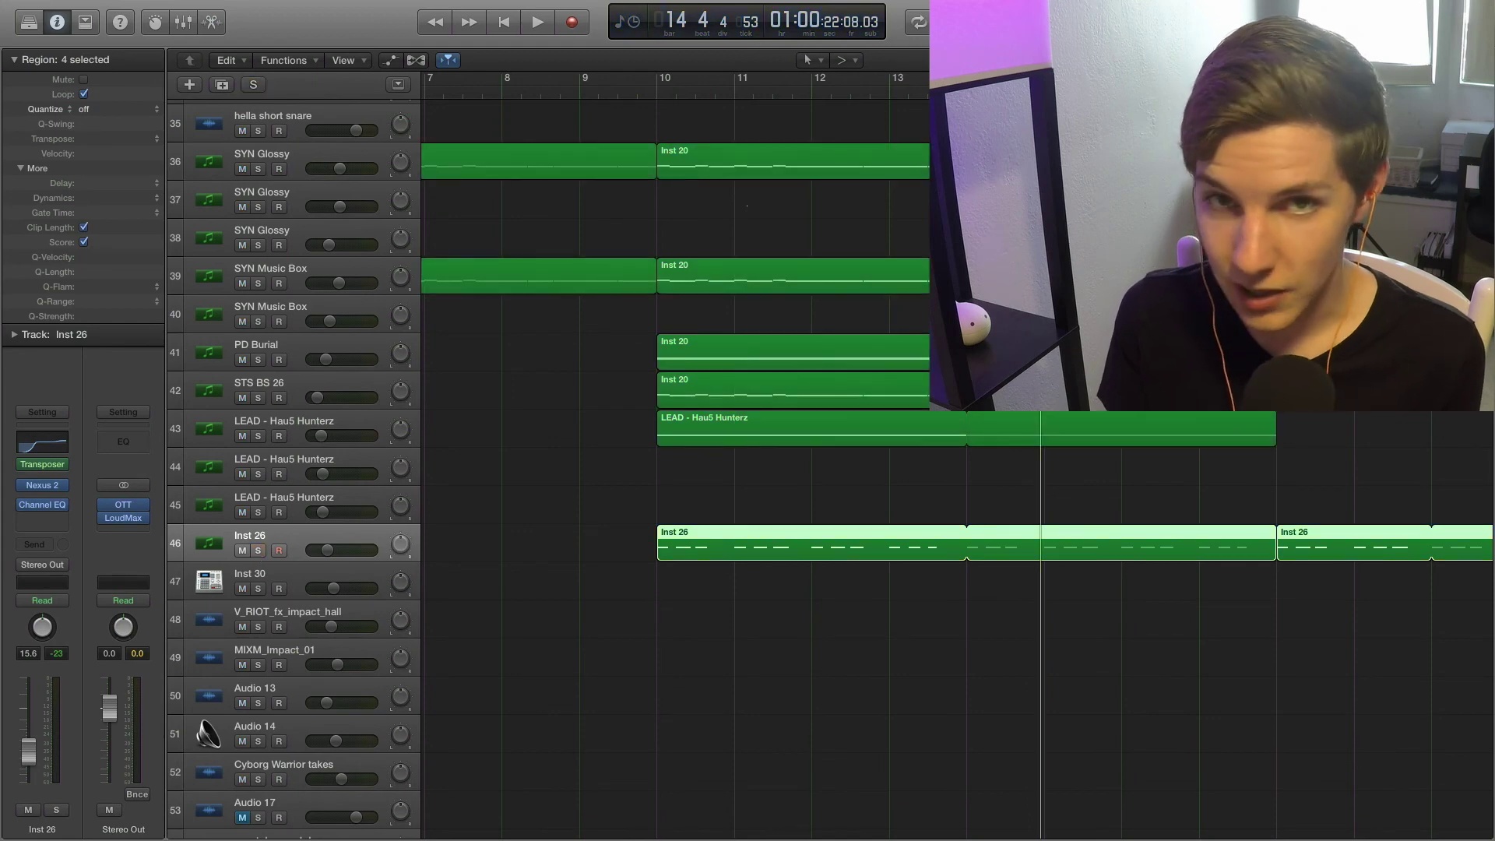
Step: Solo the - Init - track 5, check its automation lane, and play it from bar 10
key(period)
key(period)
key(period)
key(period)
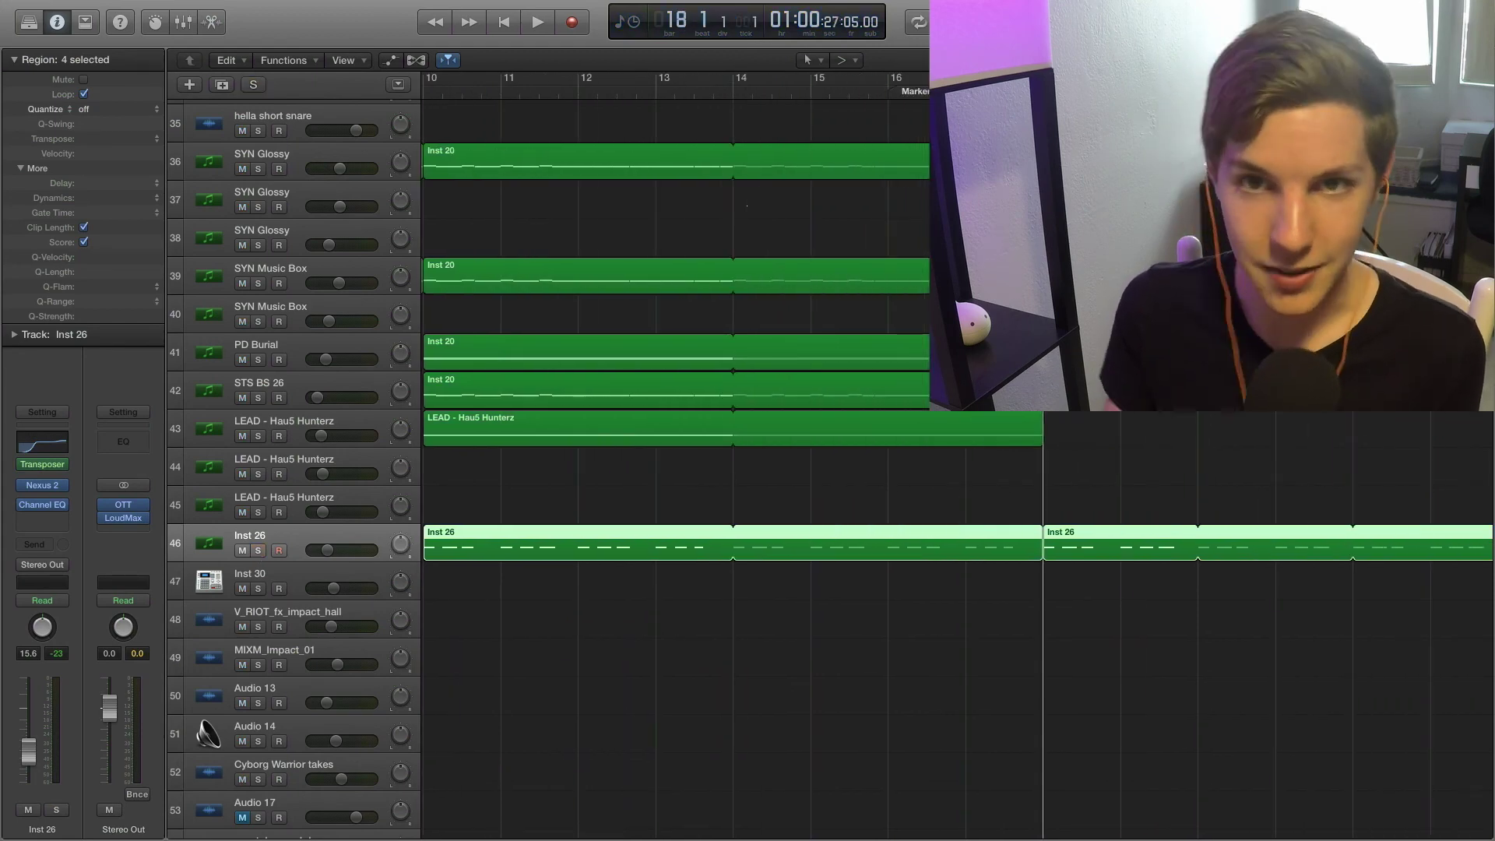
scroll(728, 324, up, 15)
scroll(728, 324, left, 2)
click(566, 95)
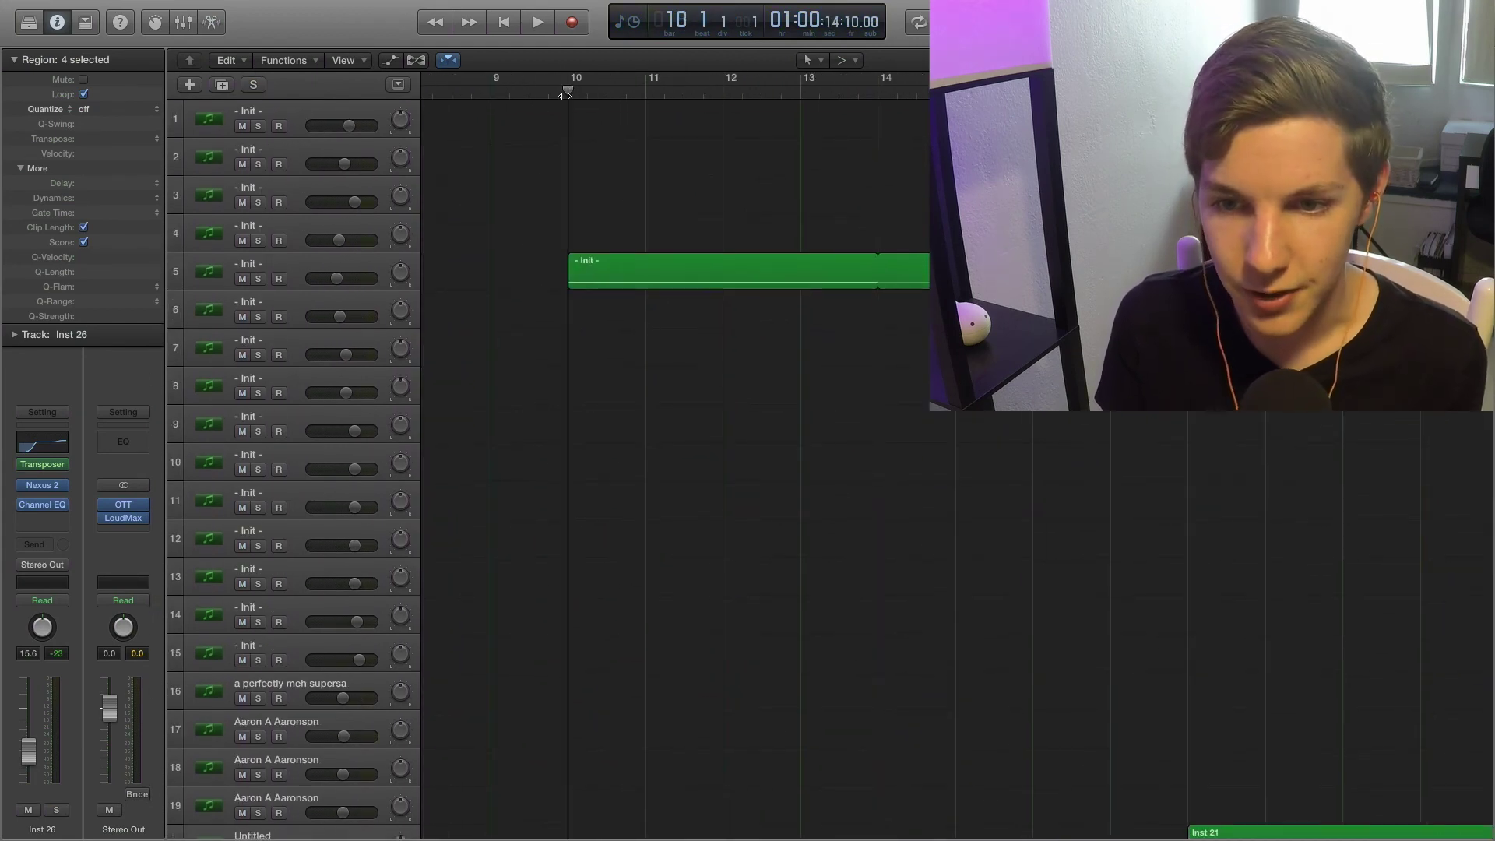
click(258, 279)
key(a)
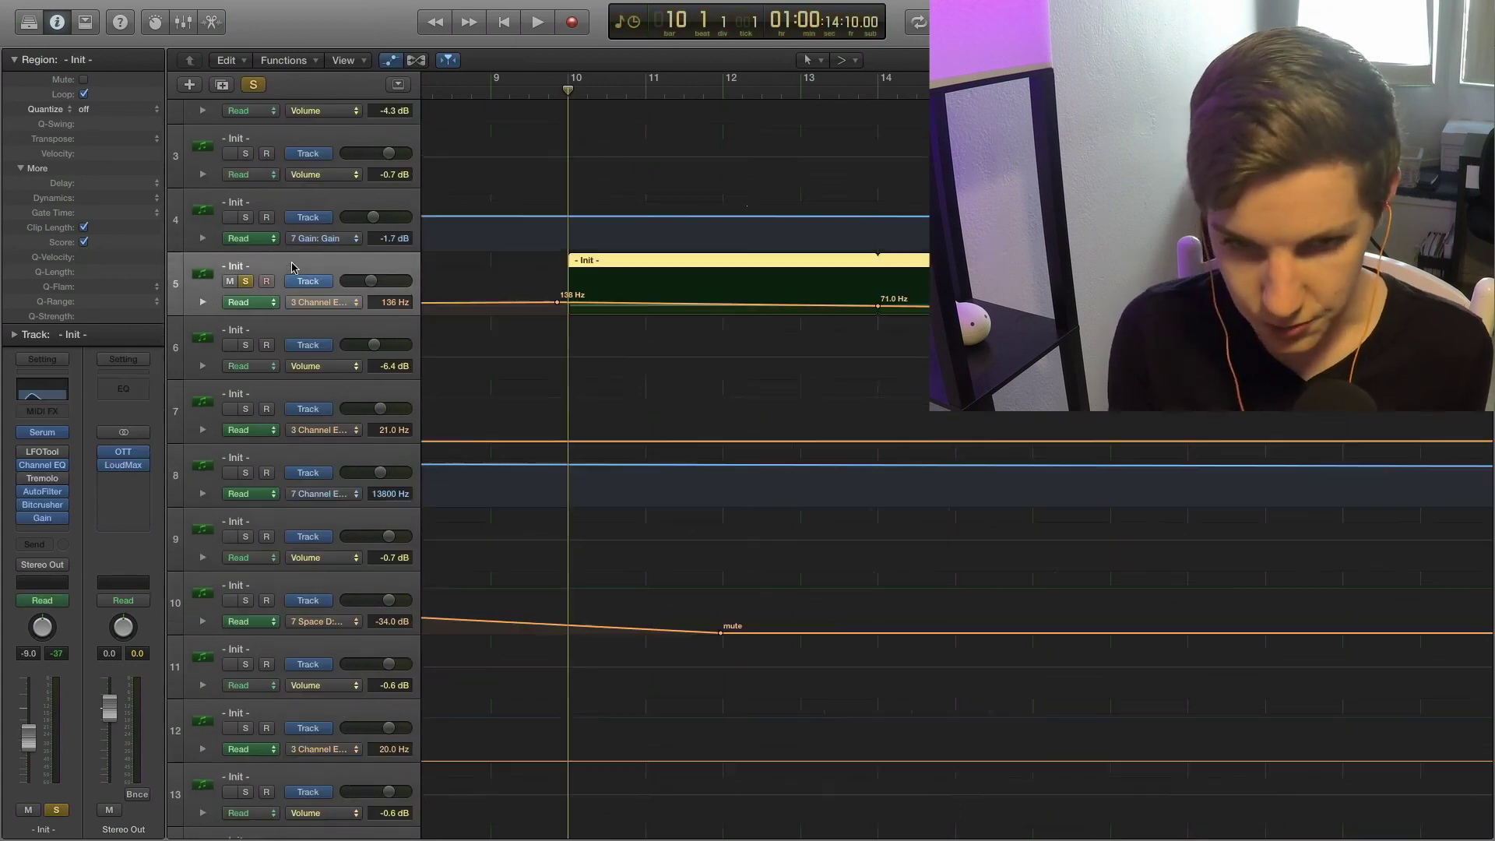
key(space)
key(a)
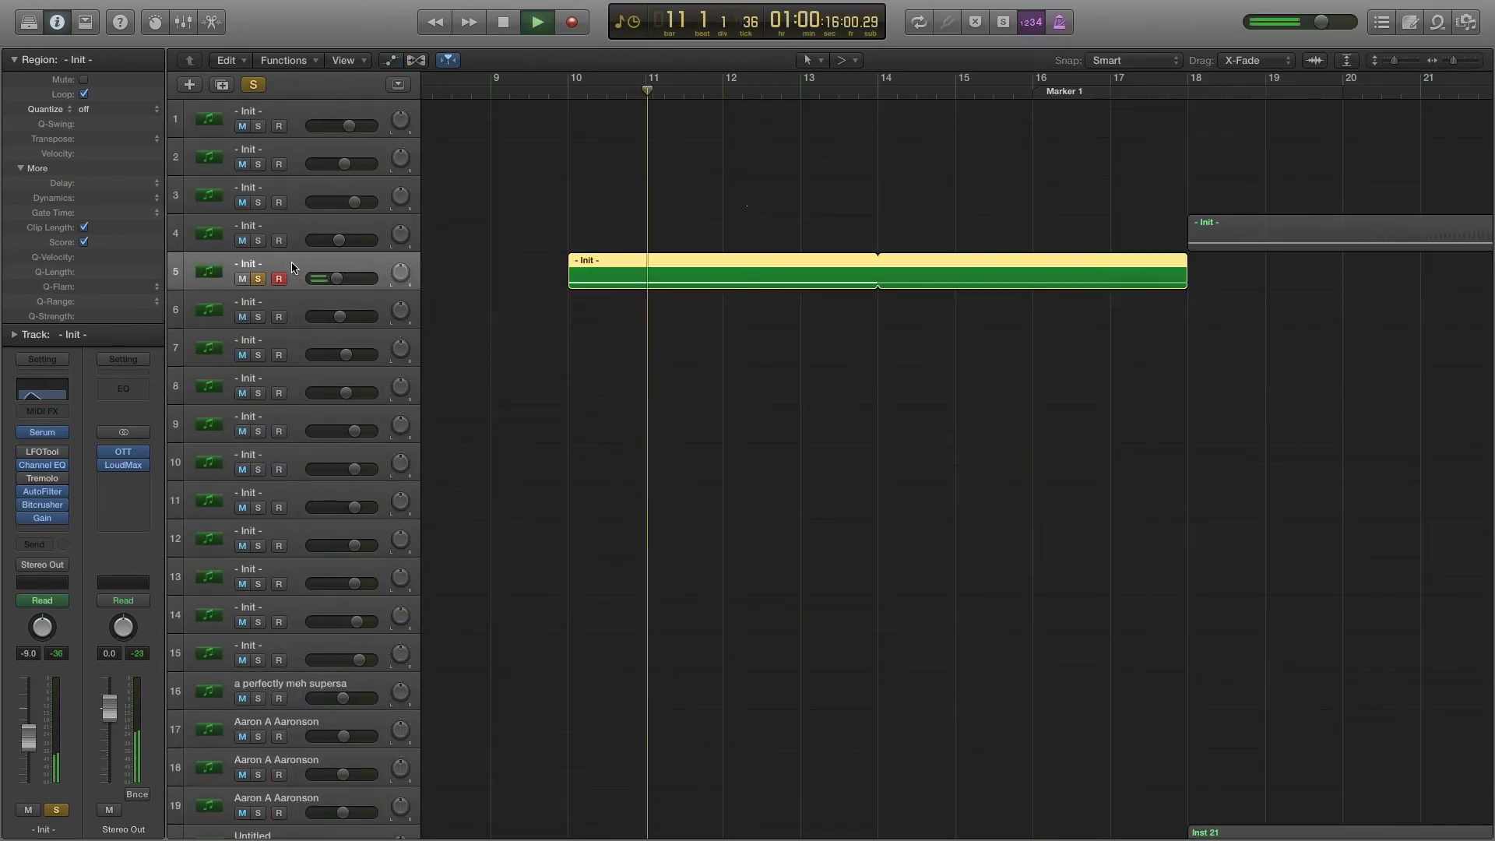
Step: Watch the automated Channel EQ filter curve of track 5 during playback, then close the plug-in window
click(42, 465)
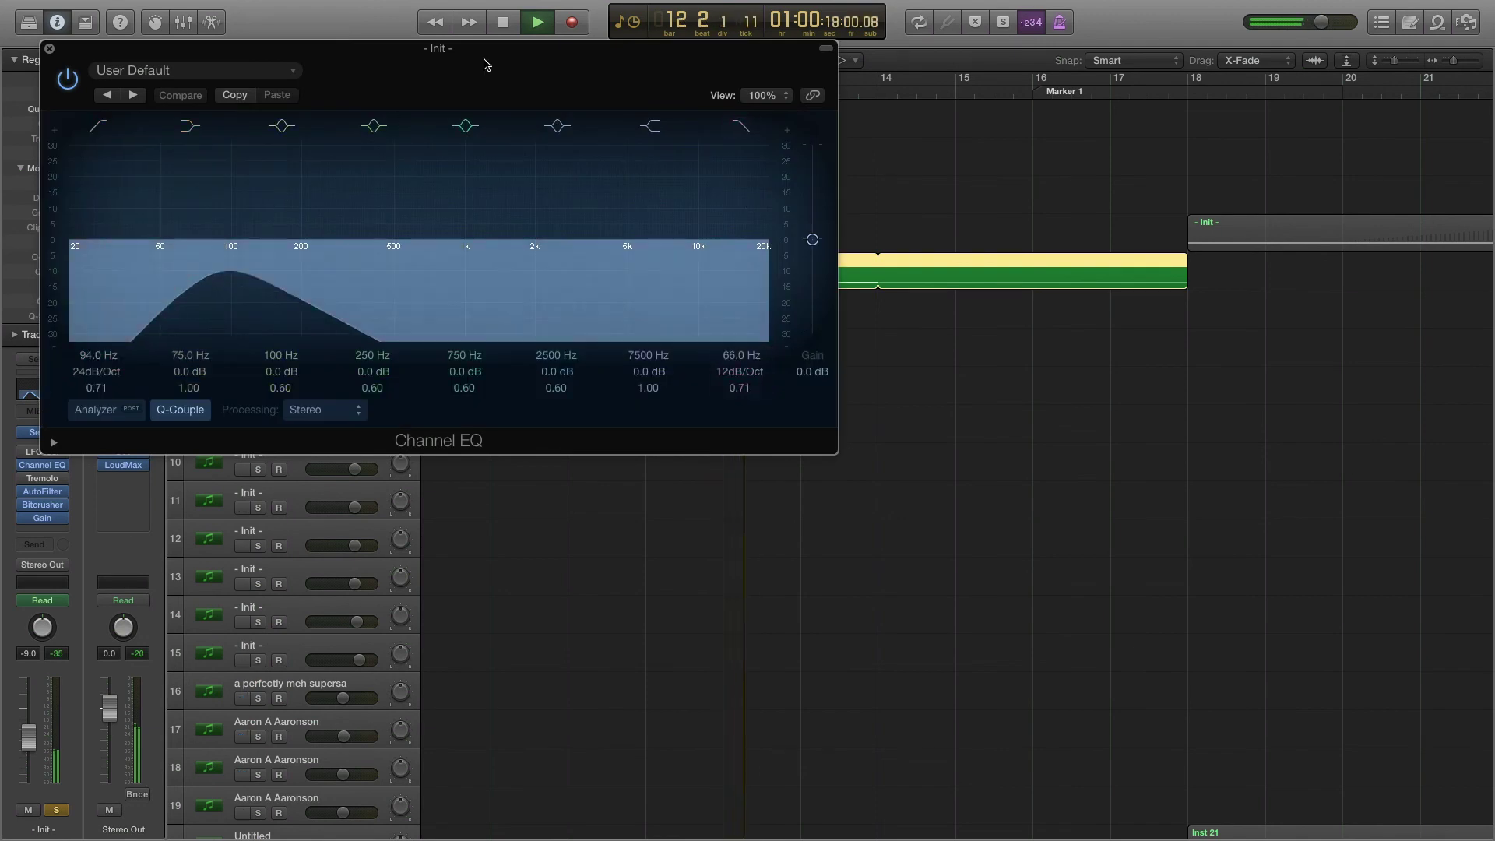
drag(506, 62, 721, 395)
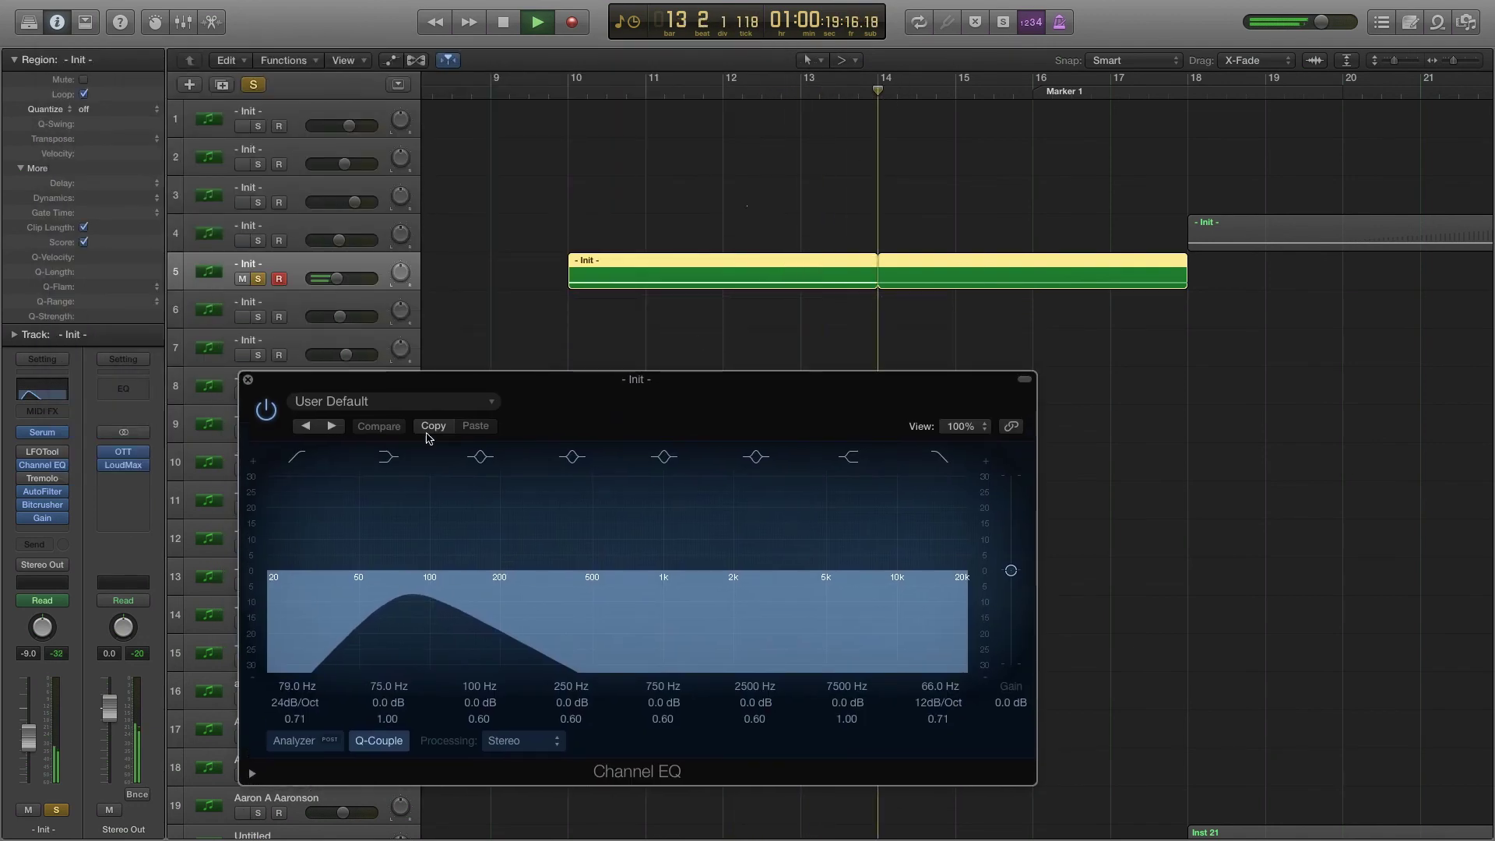
click(250, 379)
Step: Unsolo track 5, let the full mix play into bar 18, and stop playback
click(258, 279)
scroll(798, 347, right, 5)
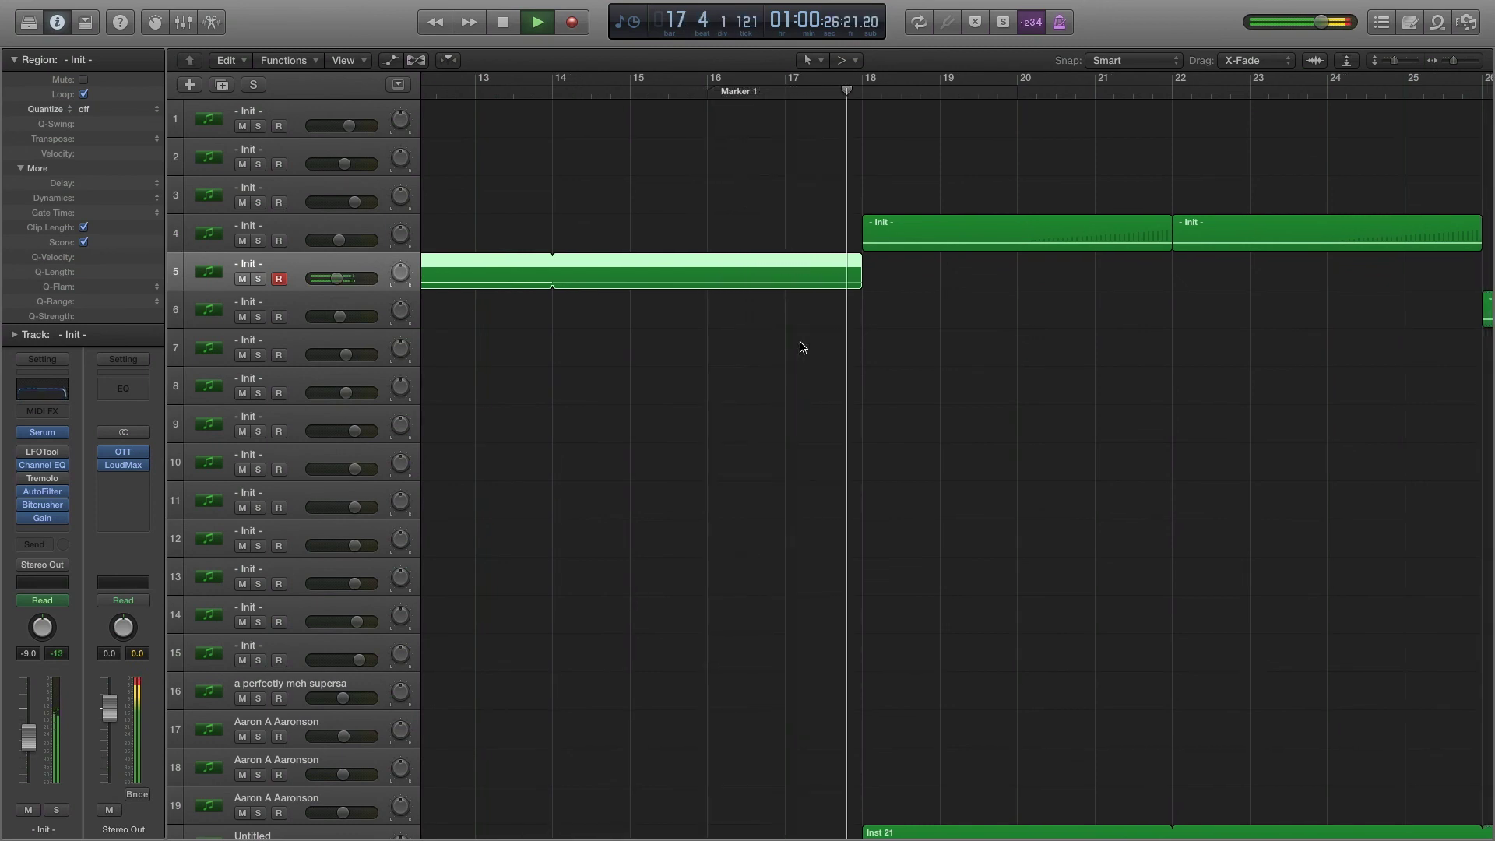
key(space)
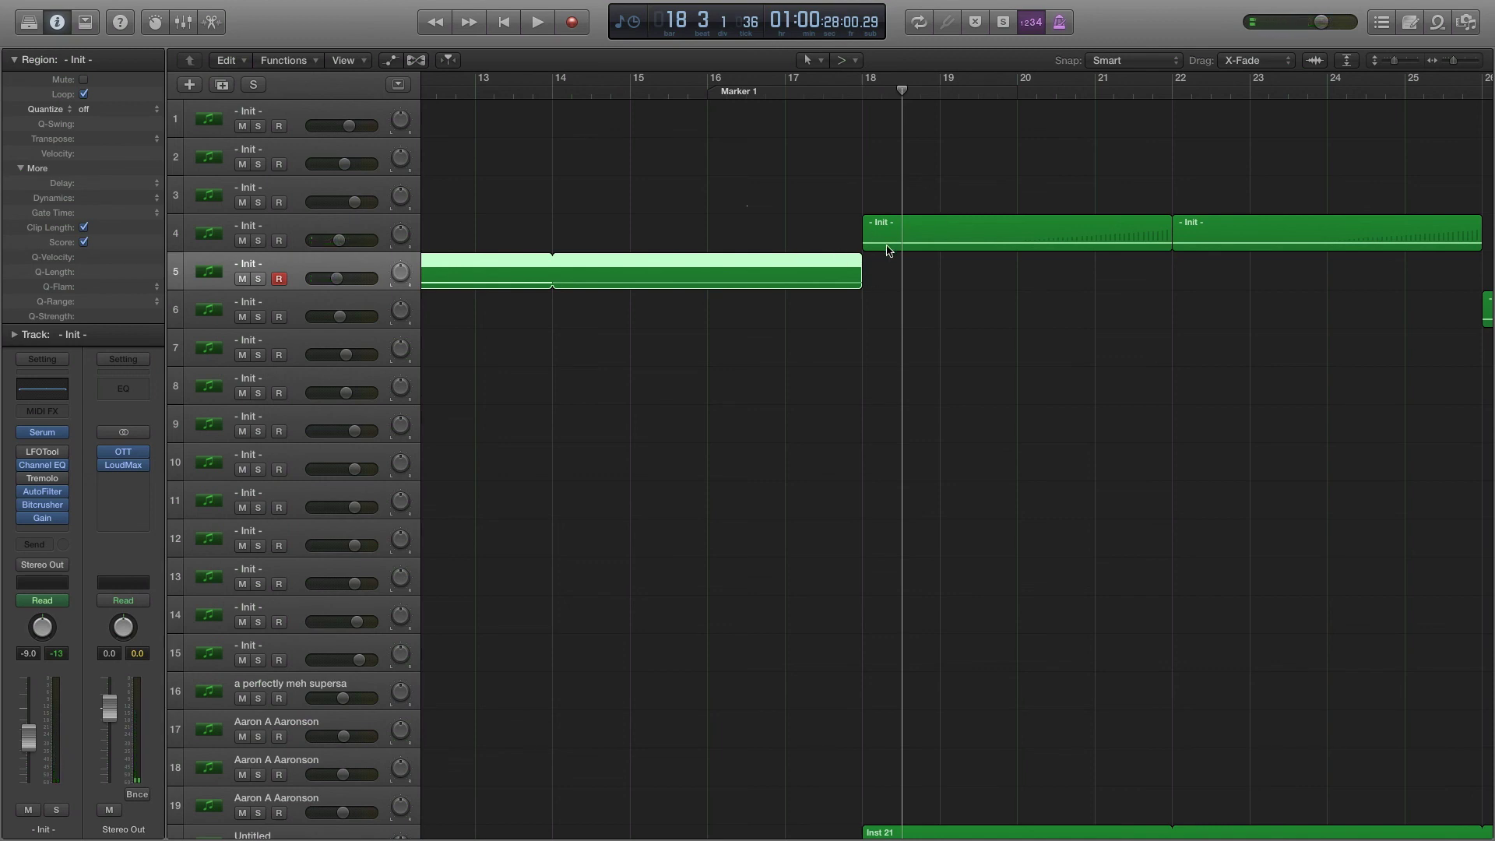
Step: Show the first - Init - region of track 4 with its pitch bend in the Piano Roll, play bars 18 to 21, and close the editor
scroll(892, 249, right, 3)
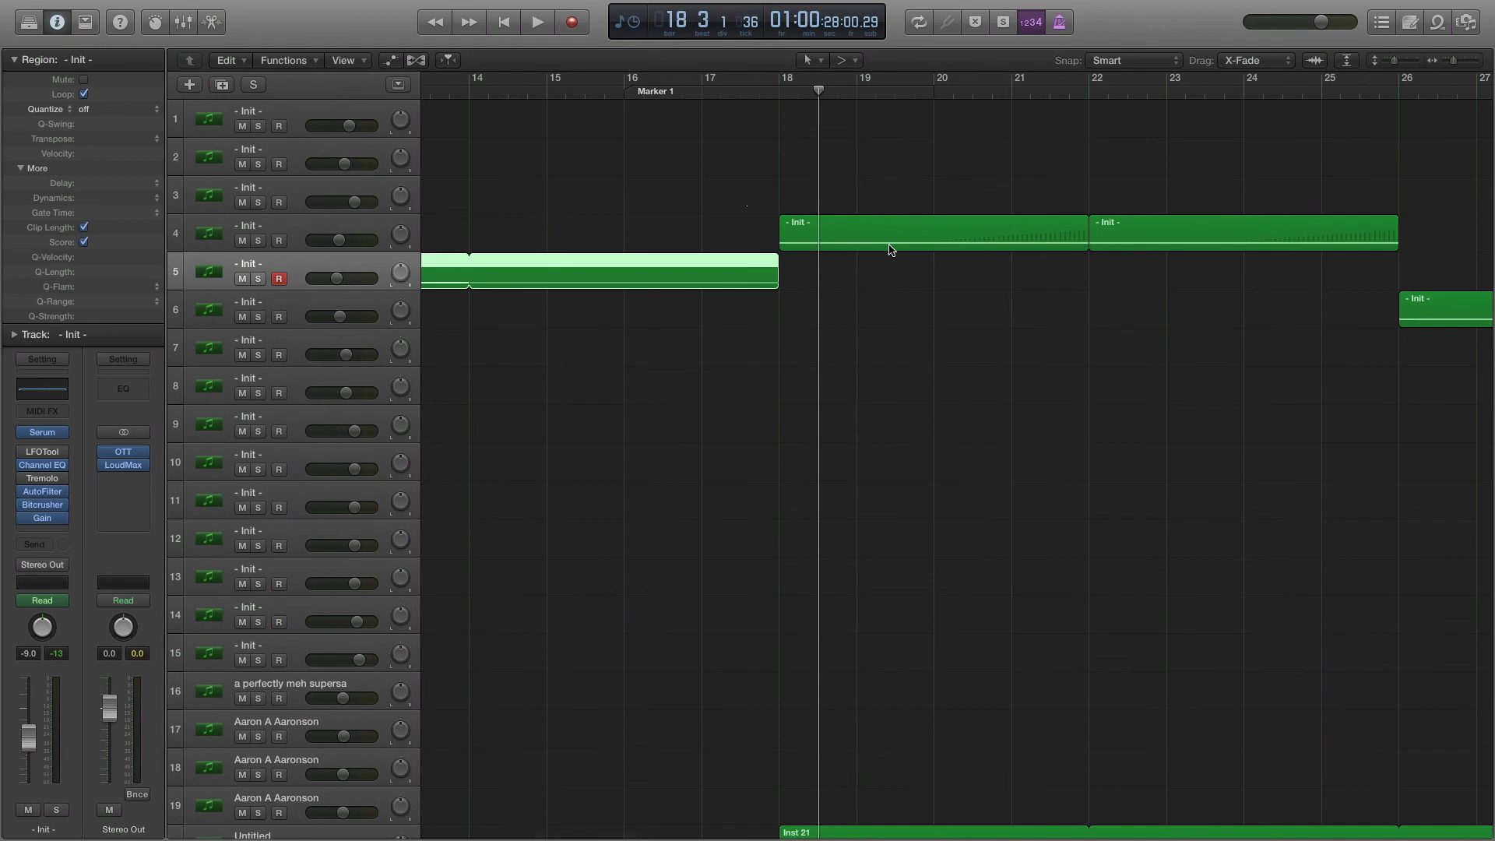
scroll(892, 250, right, 3)
click(318, 228)
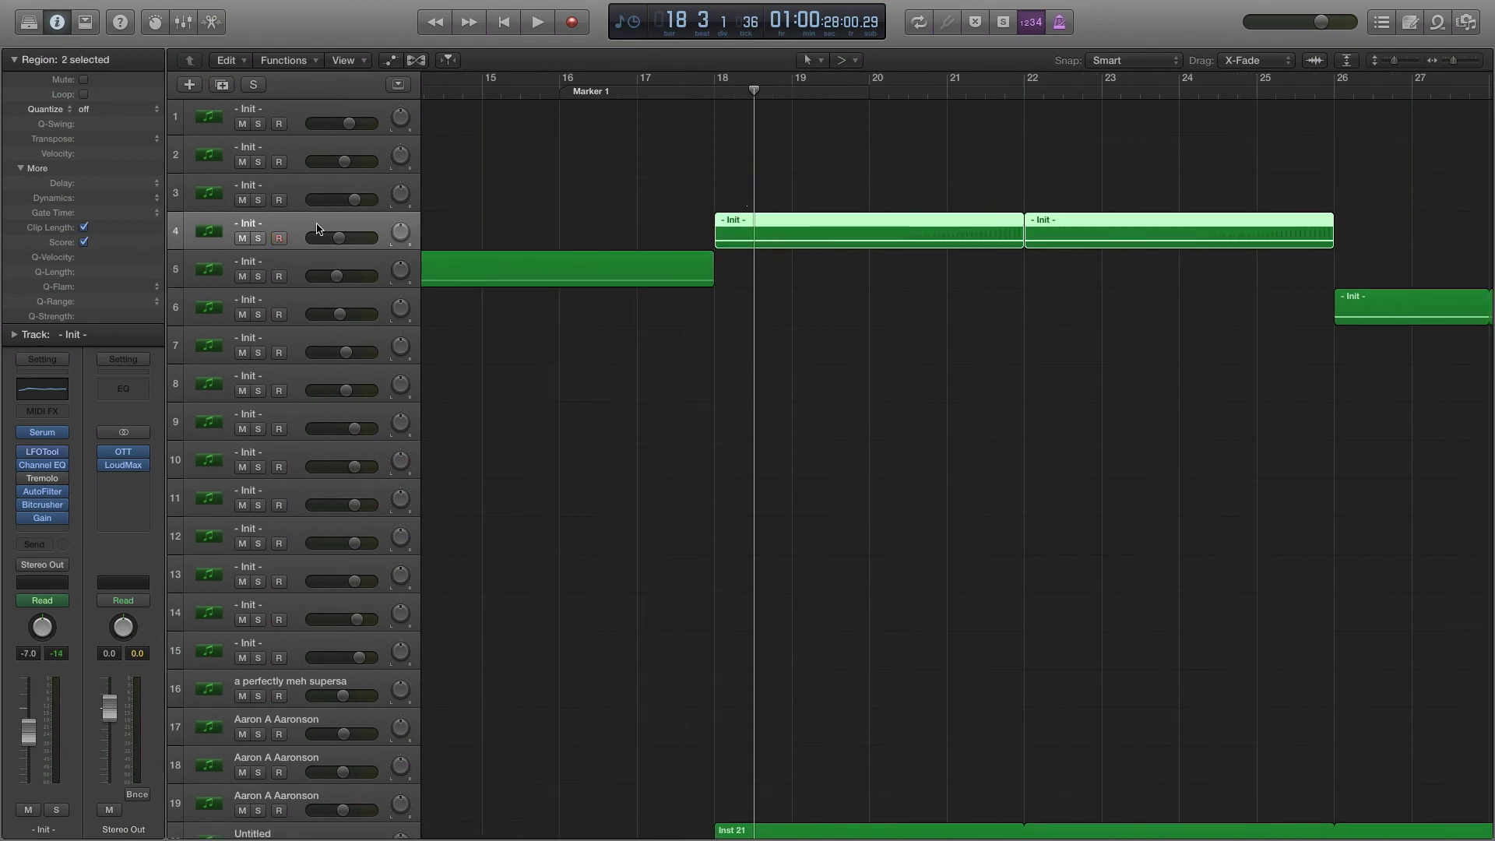
key(a)
key(a)
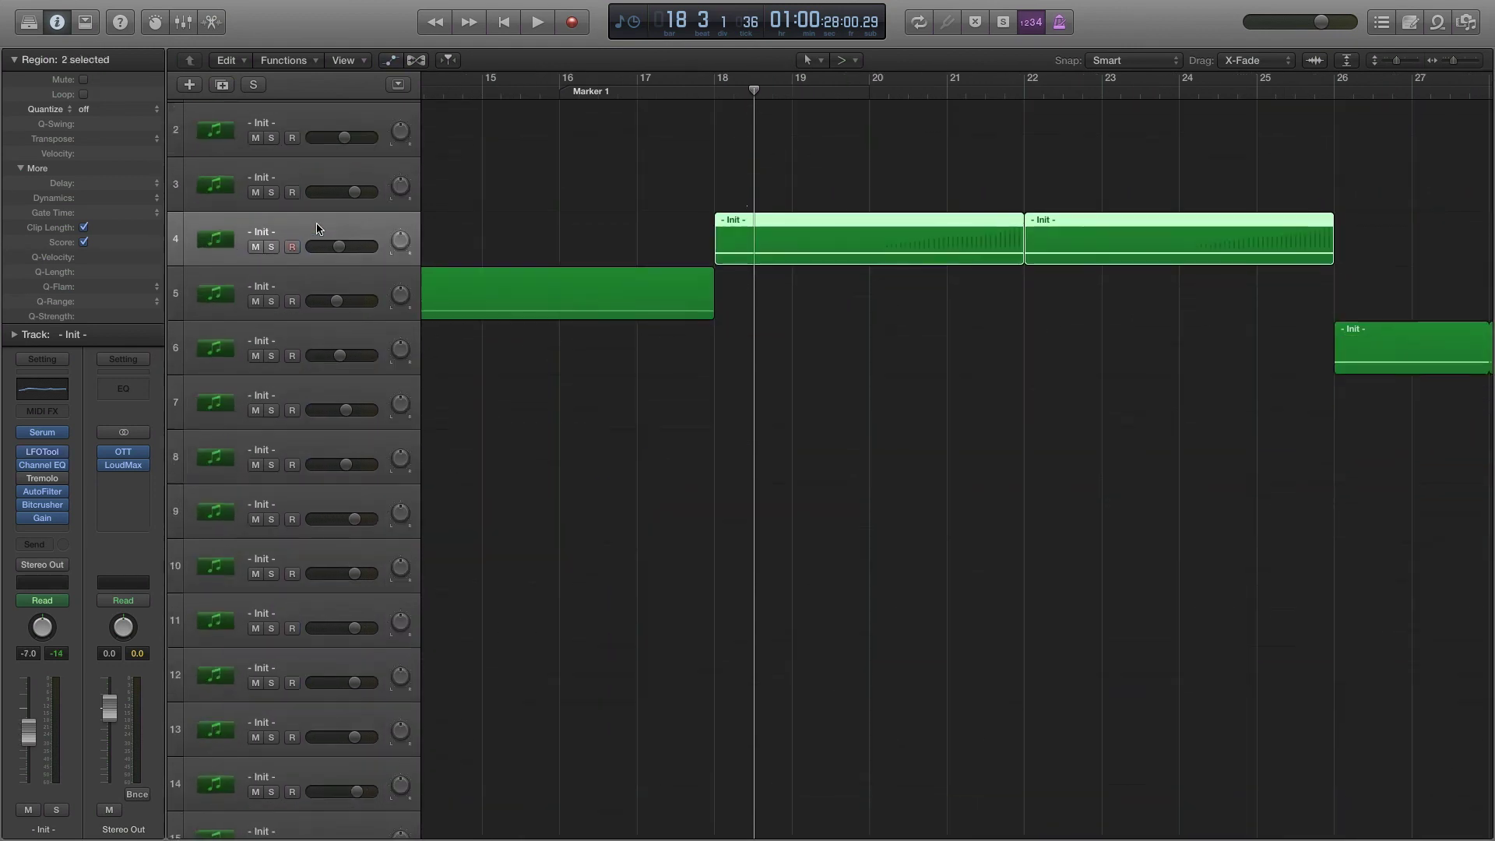
double_click(920, 228)
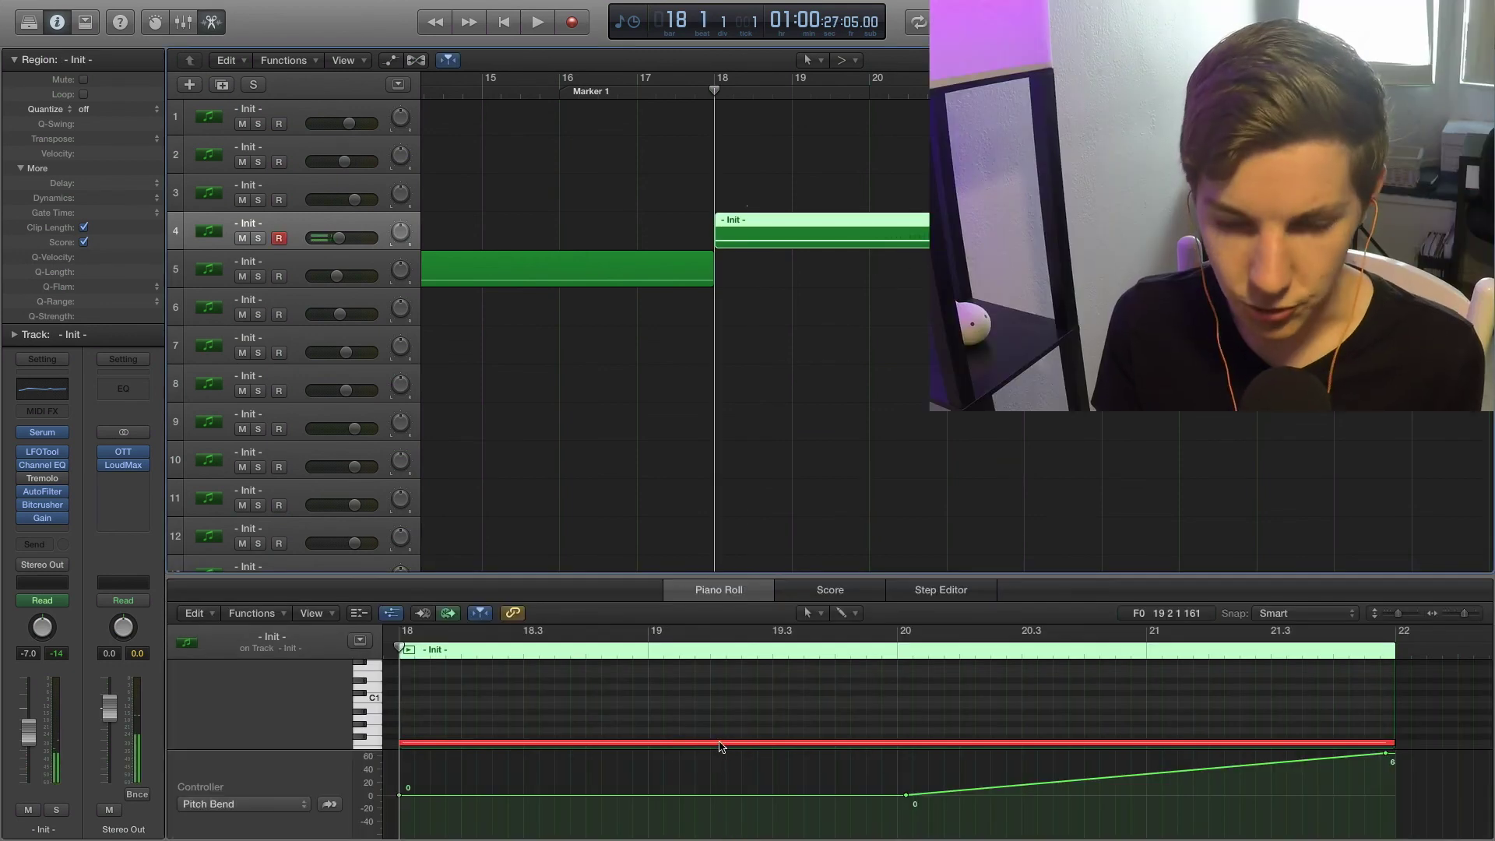
key(space)
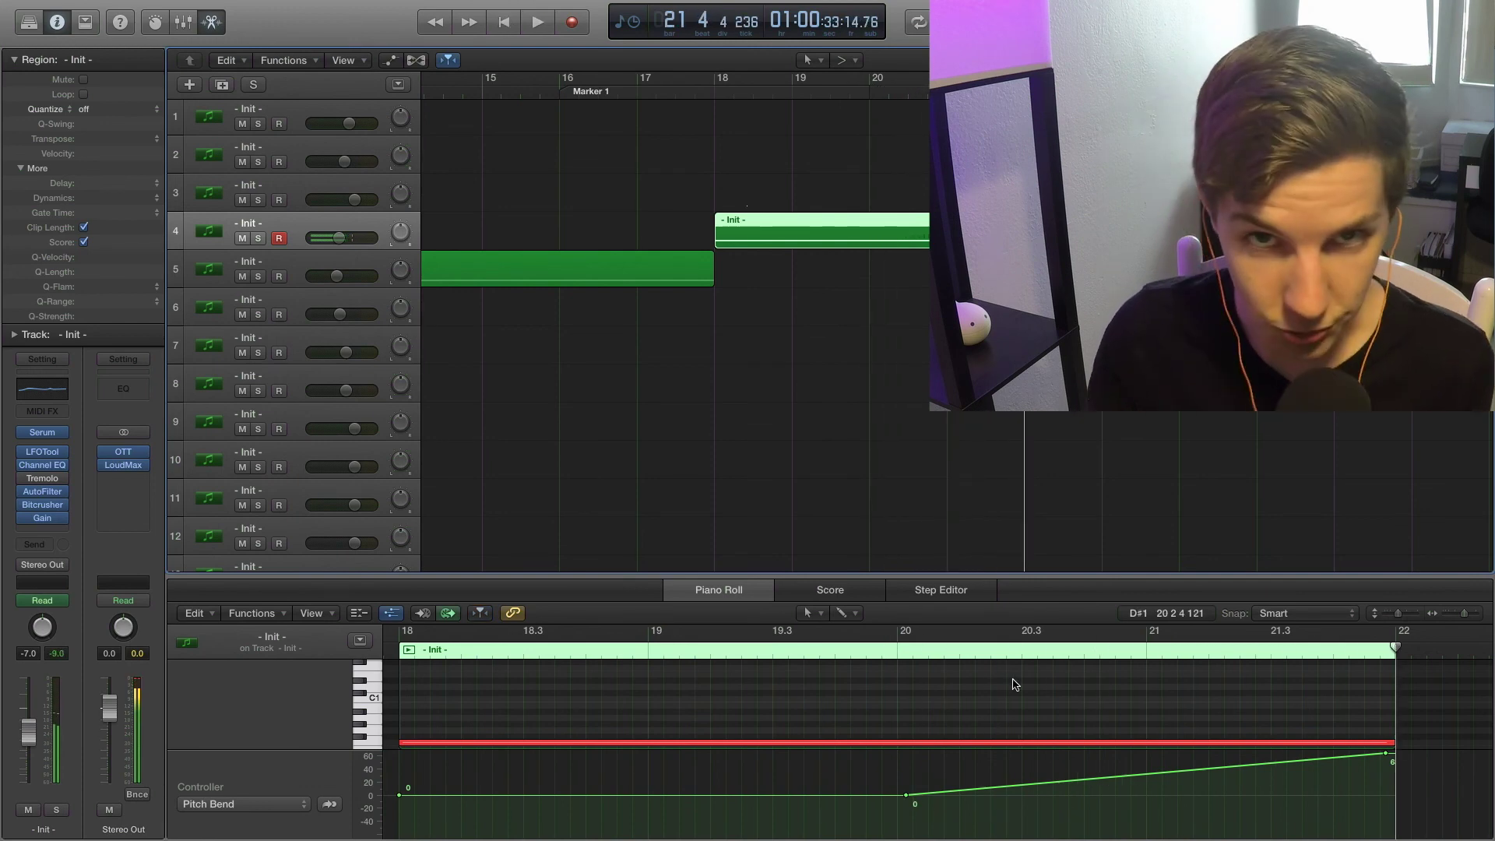
key(p)
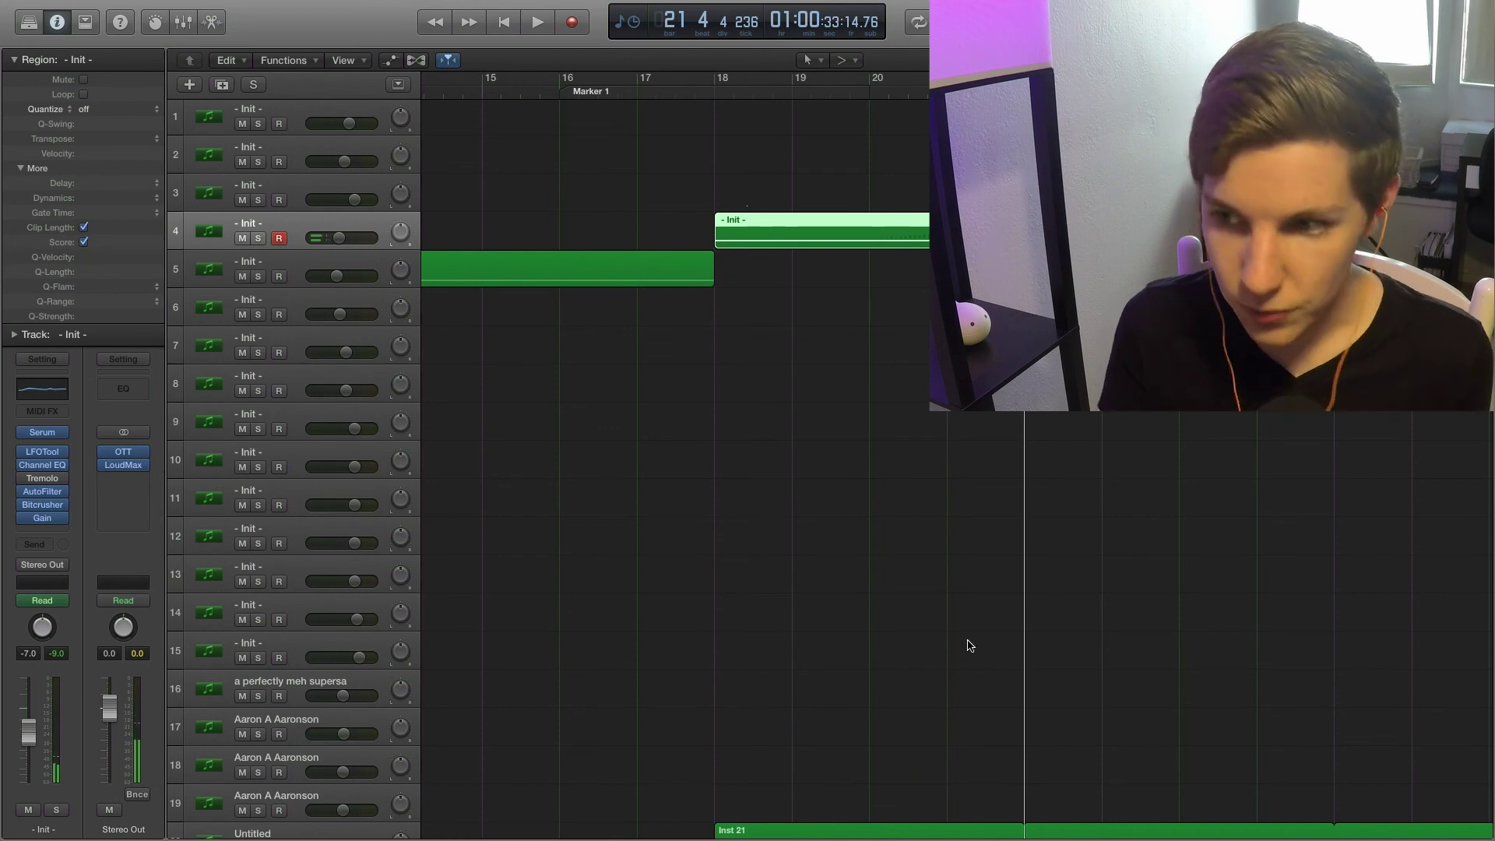
Step: Zoom the arrangement out and look over the drum, effect and synth tracks of the build-up from bar 18 onward
scroll(966, 607, right, 5)
scroll(958, 574, down, 6)
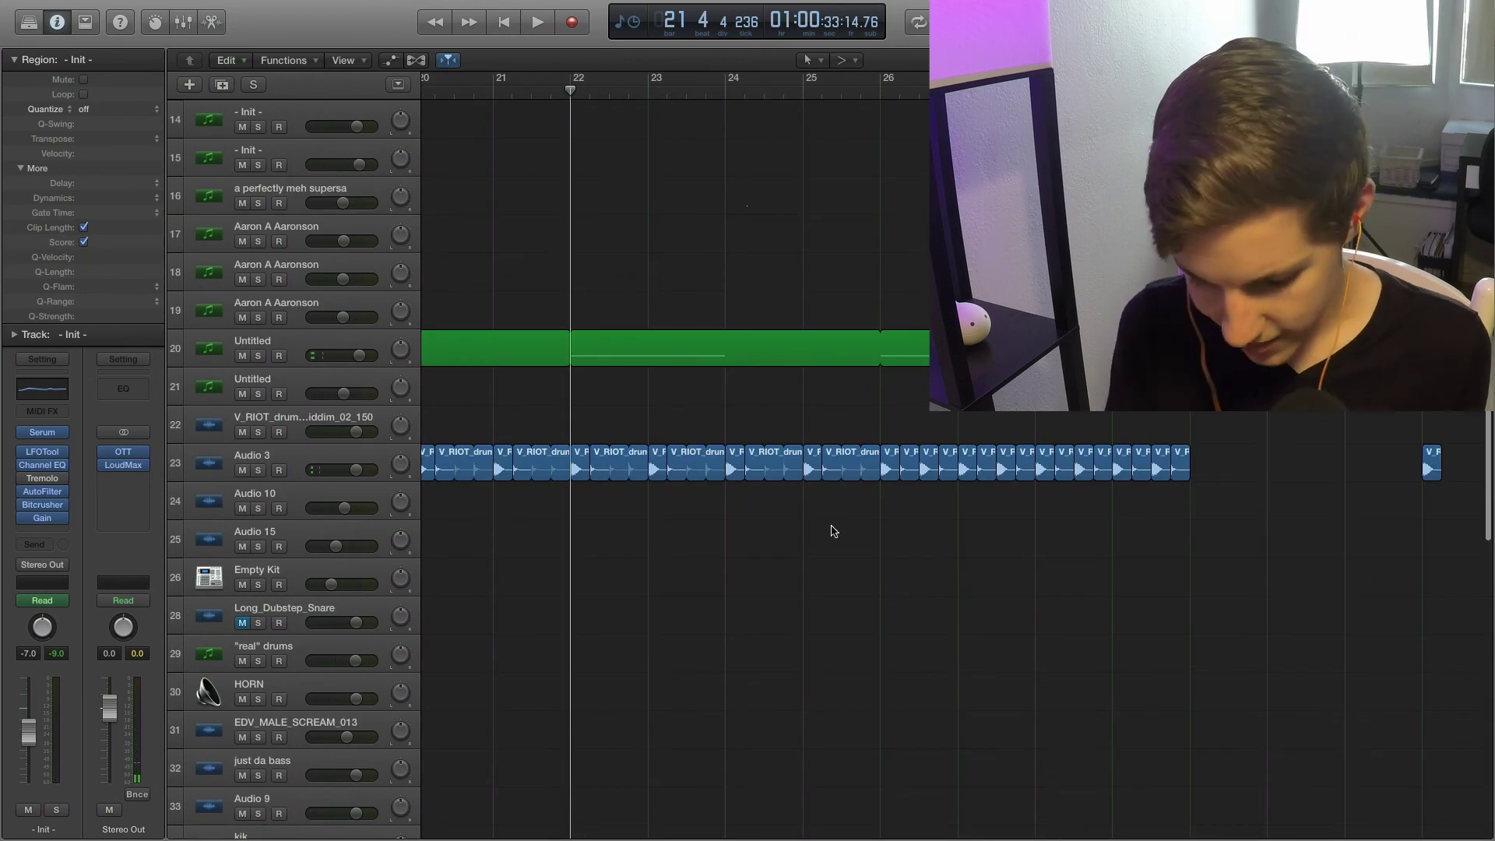
key(super+Left)
key(super+Left)
key(super+Left)
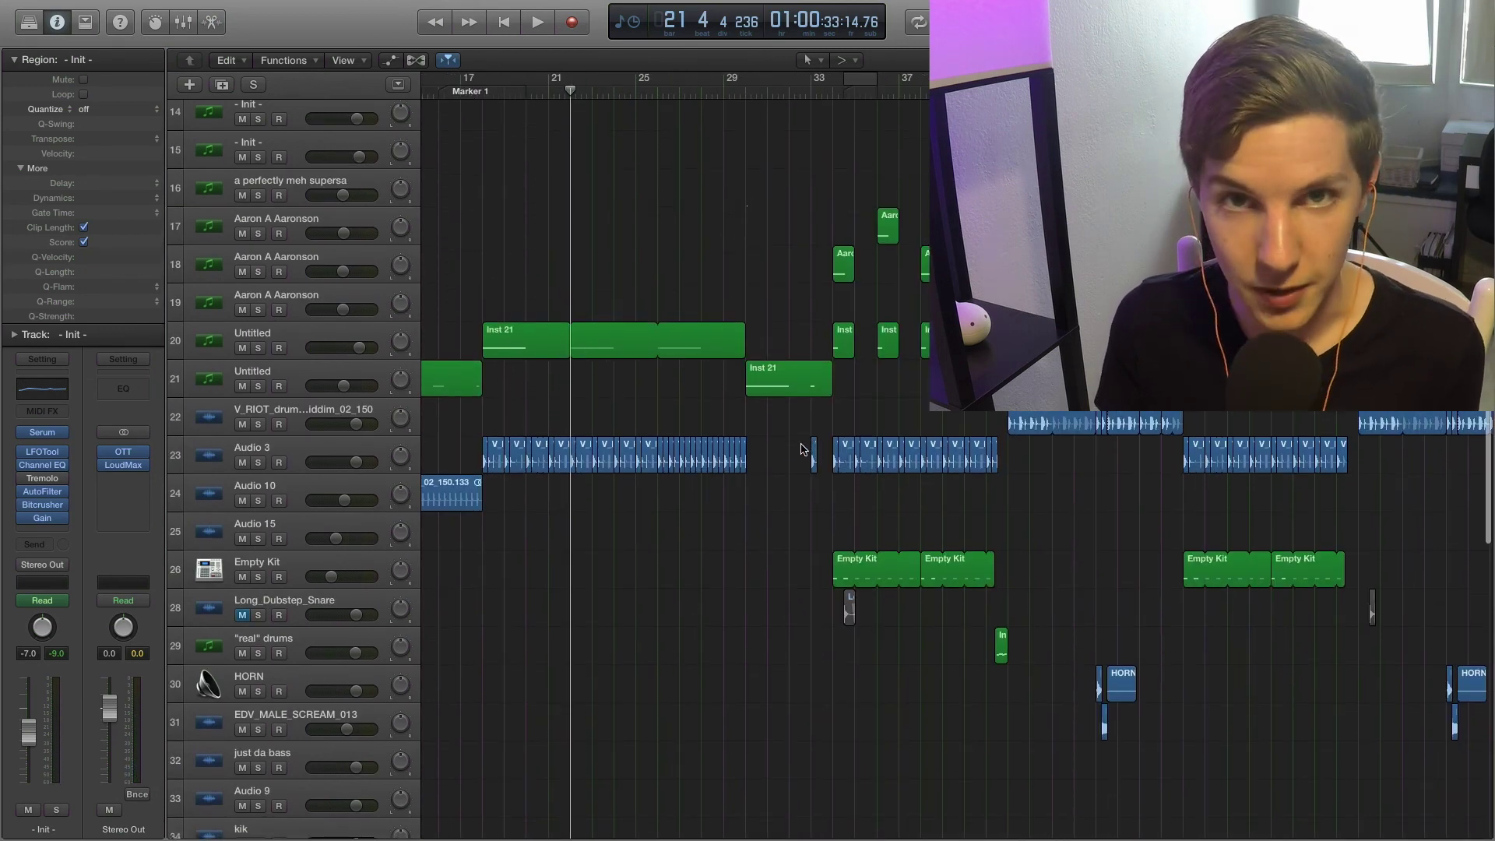
scroll(802, 448, down, 5)
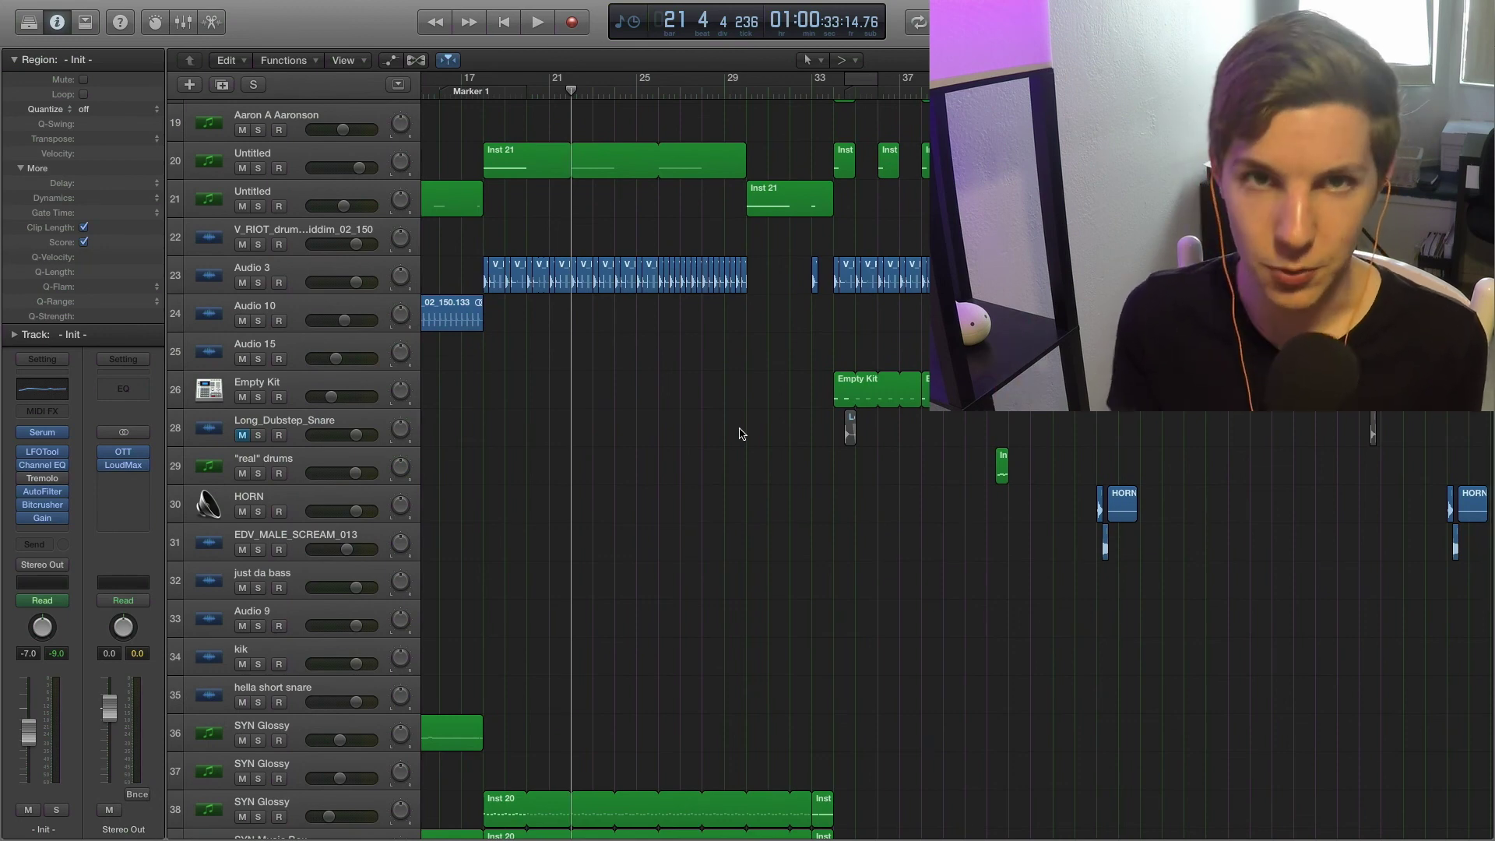
scroll(740, 433, down, 7)
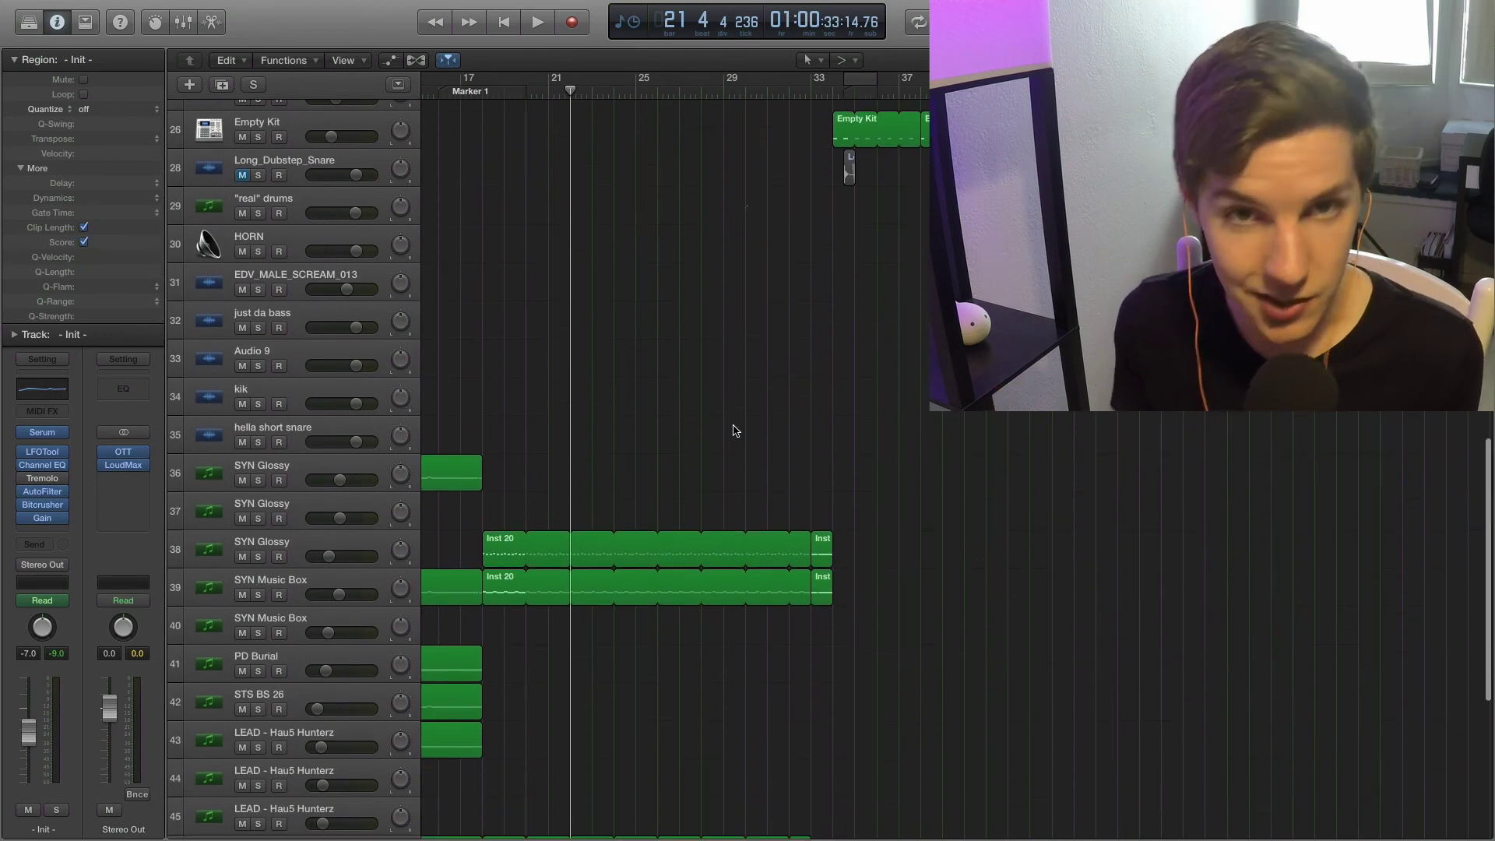